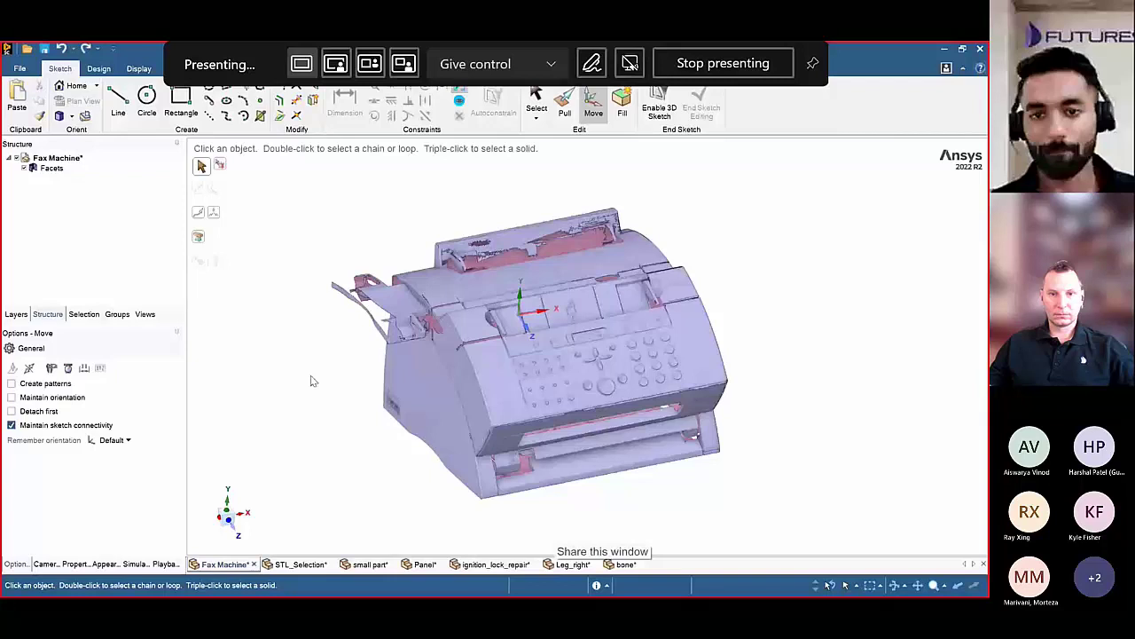
{"action": "middle_click_drag", "start_coordinate": [311, 381], "coordinate": [323, 378]}
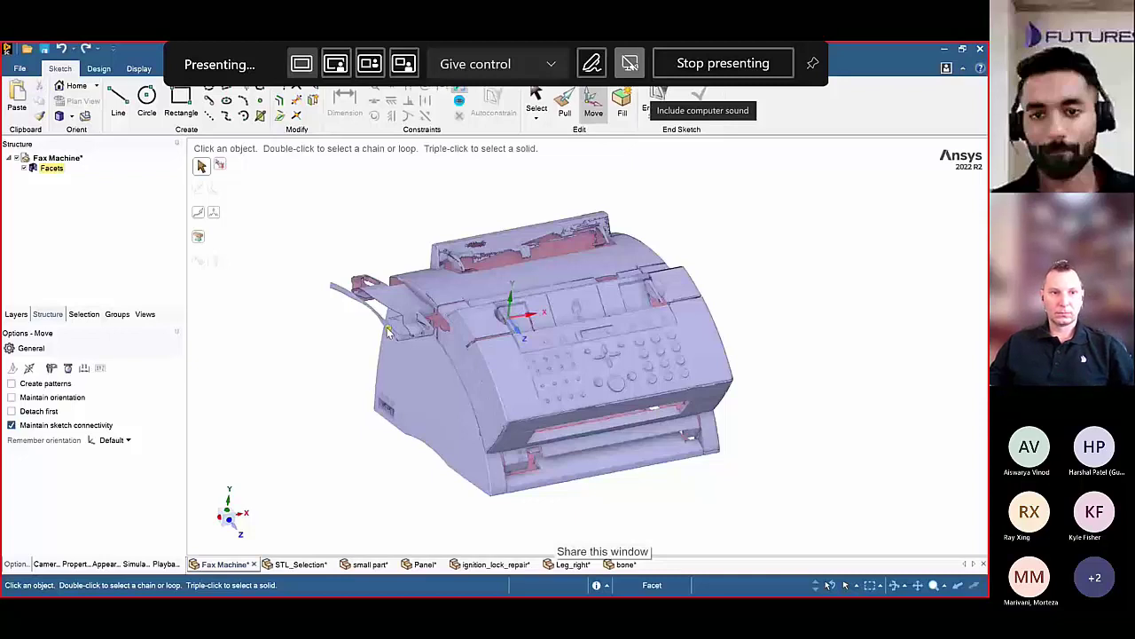
{"action": "mouse_move", "coordinate": [257, 428]}
{"action": "middle_mouse_down"}
{"action": "mouse_move", "coordinate": [243, 427]}
{"action": "mouse_move", "coordinate": [264, 423]}
{"action": "middle_mouse_up"}
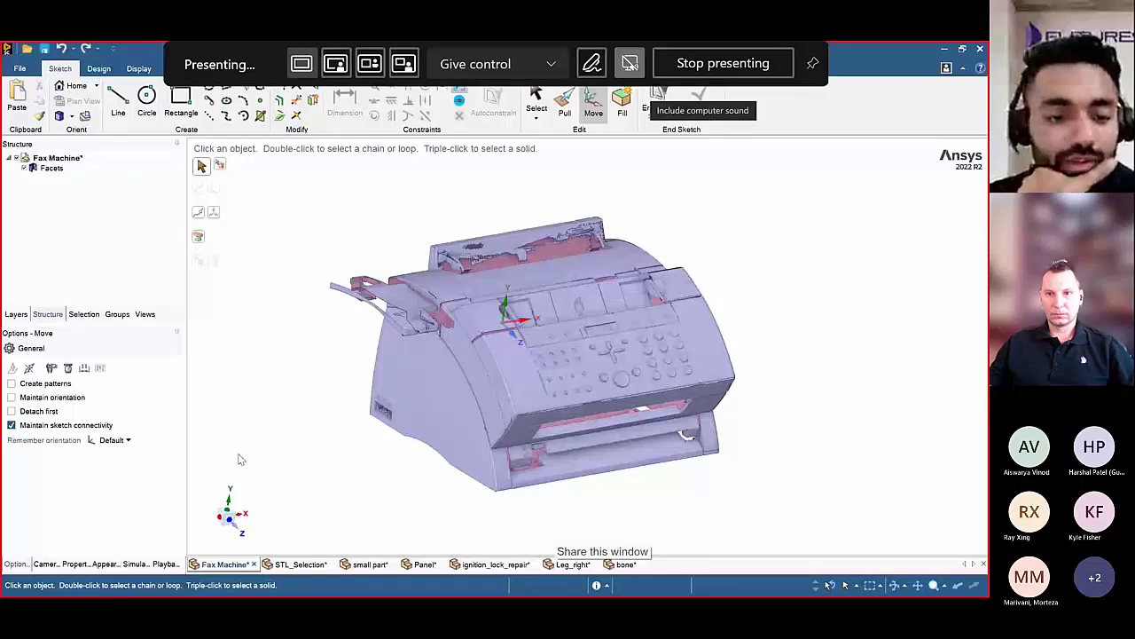
{"action": "left_click_drag", "start_coordinate": [231, 525], "coordinate": [232, 525]}
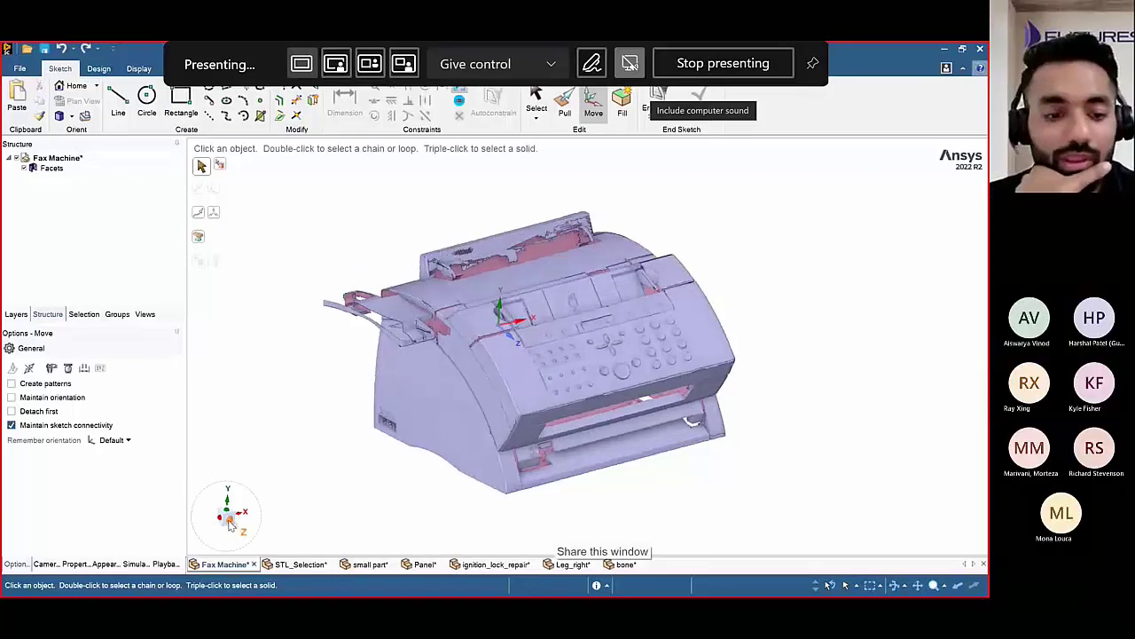
{"action": "left_click", "coordinate": [229, 523]}
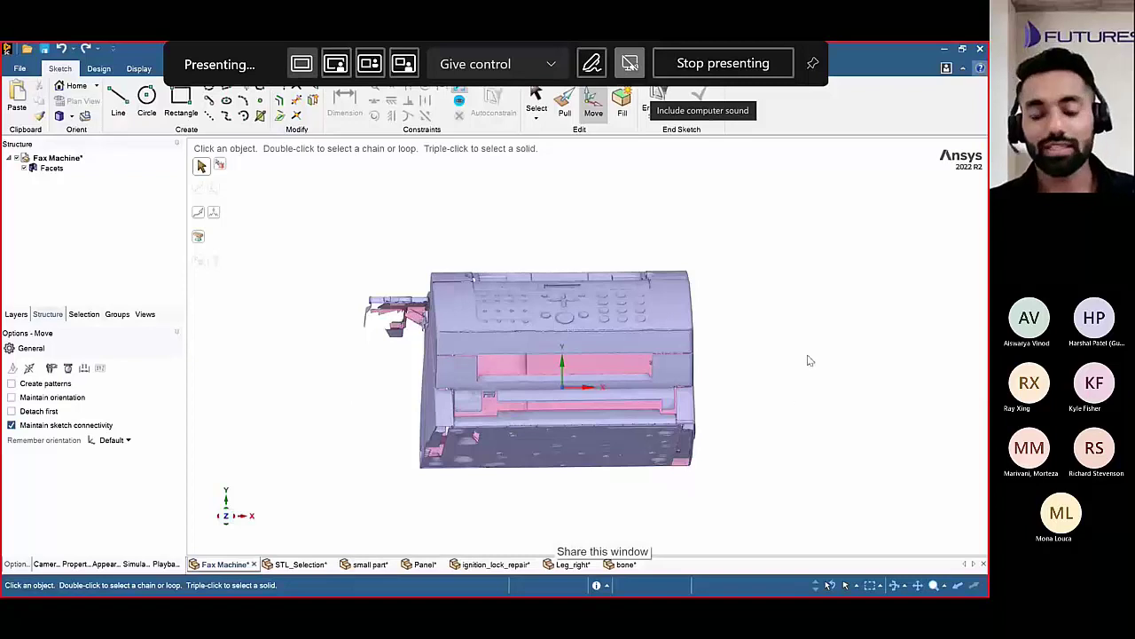
{"action": "middle_click_drag", "start_coordinate": [781, 332], "coordinate": [813, 375]}
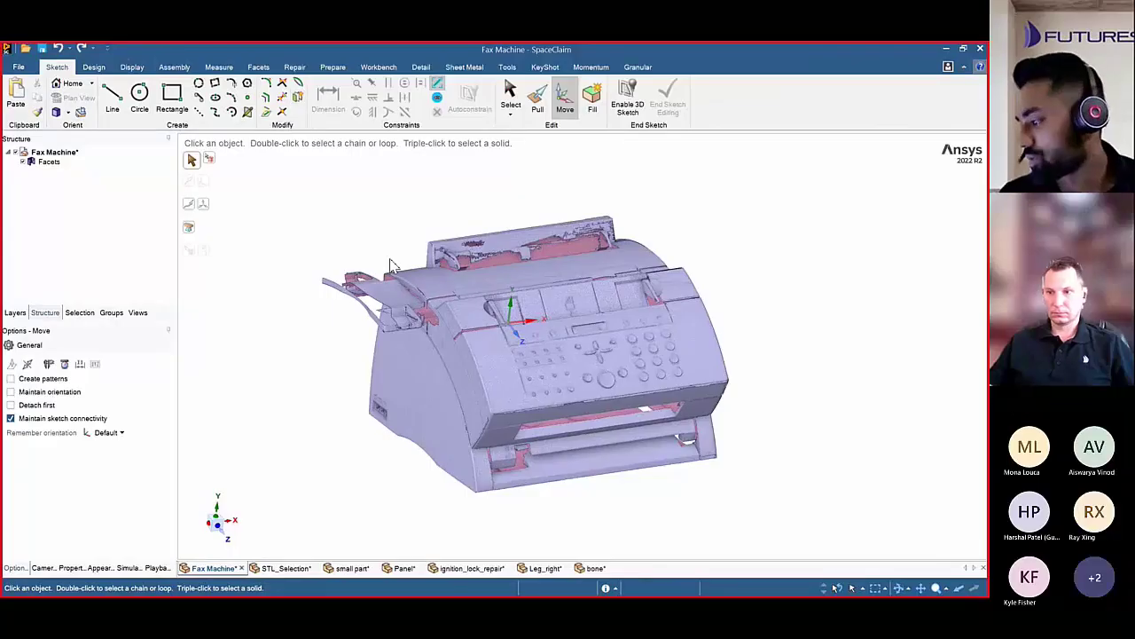
{"action": "middle_click_drag", "start_coordinate": [386, 274], "coordinate": [372, 257]}
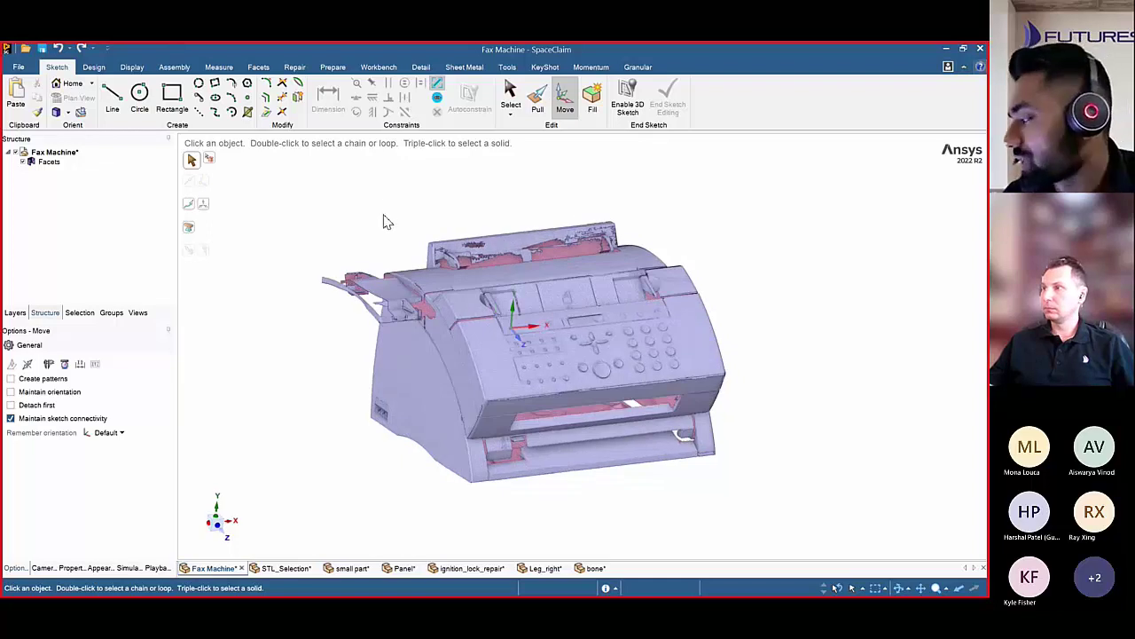
- Orient the fax machine's faceted body by aligning the cylinder axis of its curved front cover with the world Z axis
{"action": "left_click", "coordinate": [506, 68]}
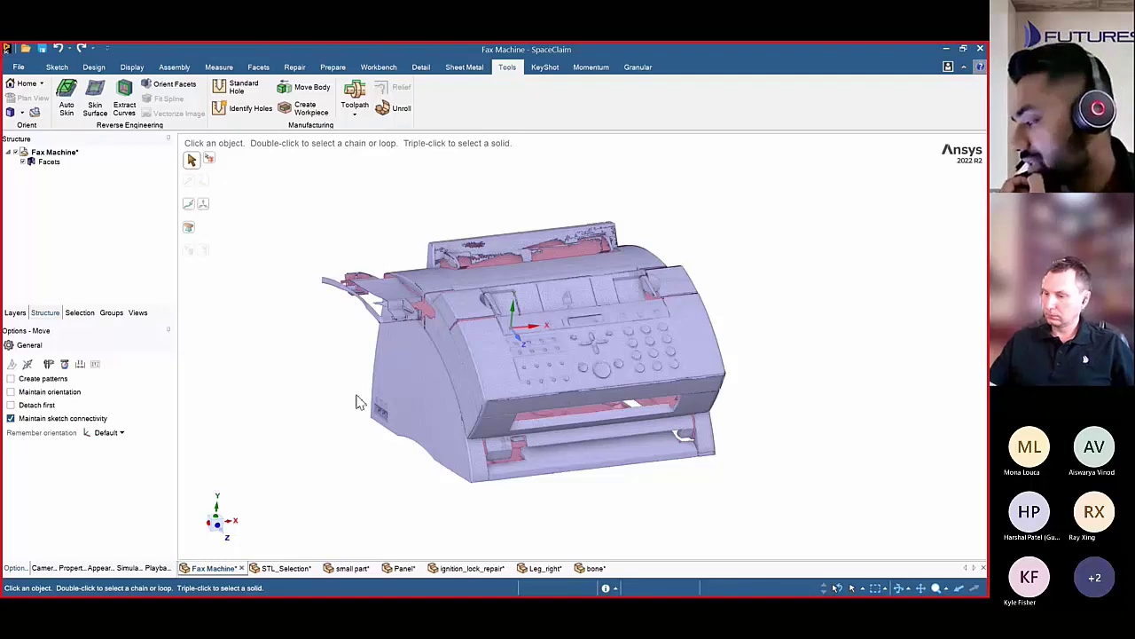
{"action": "middle_click_drag", "start_coordinate": [357, 400], "coordinate": [363, 431]}
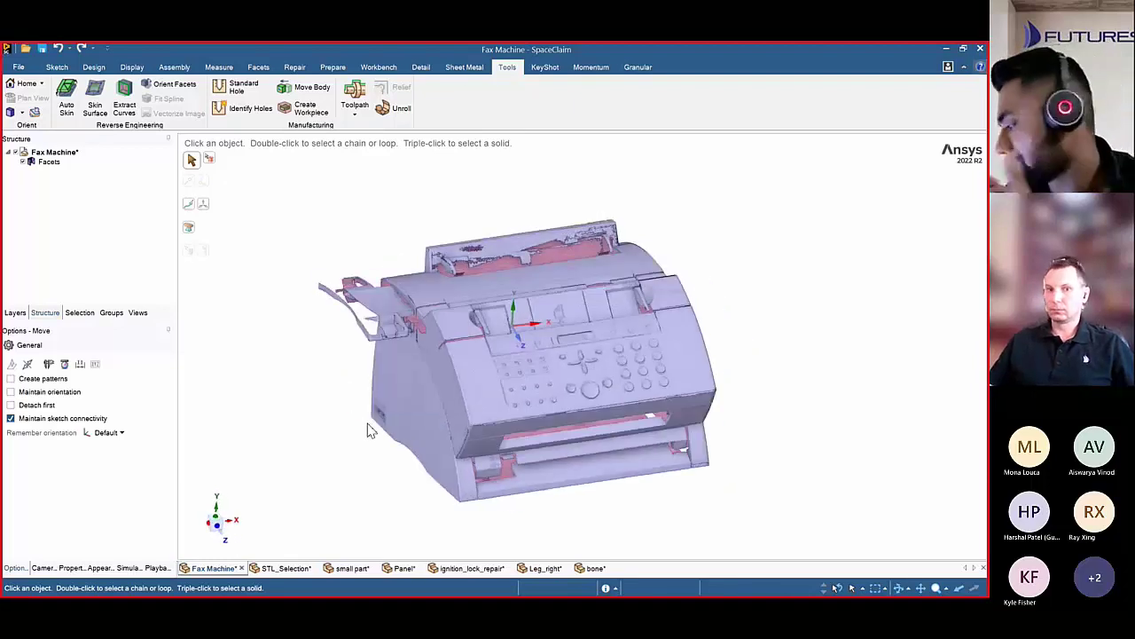
{"action": "scroll", "coordinate": [371, 432], "scroll_direction": "down", "scroll_amount": 2}
{"action": "scroll", "coordinate": [371, 431], "scroll_direction": "up", "scroll_amount": 2}
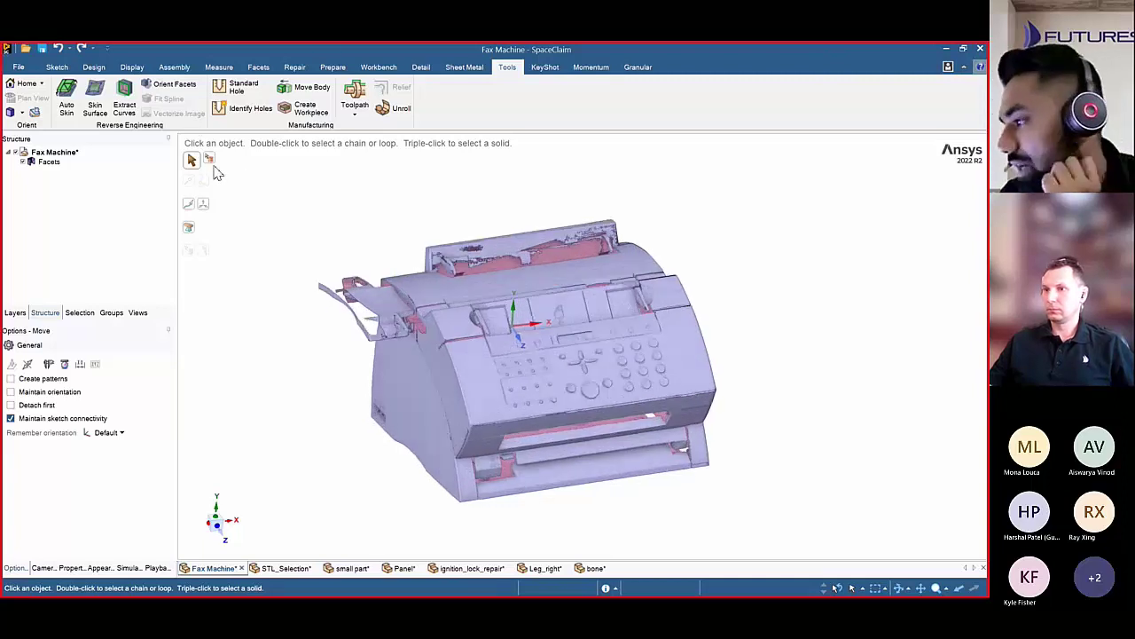
{"action": "left_click", "coordinate": [178, 92]}
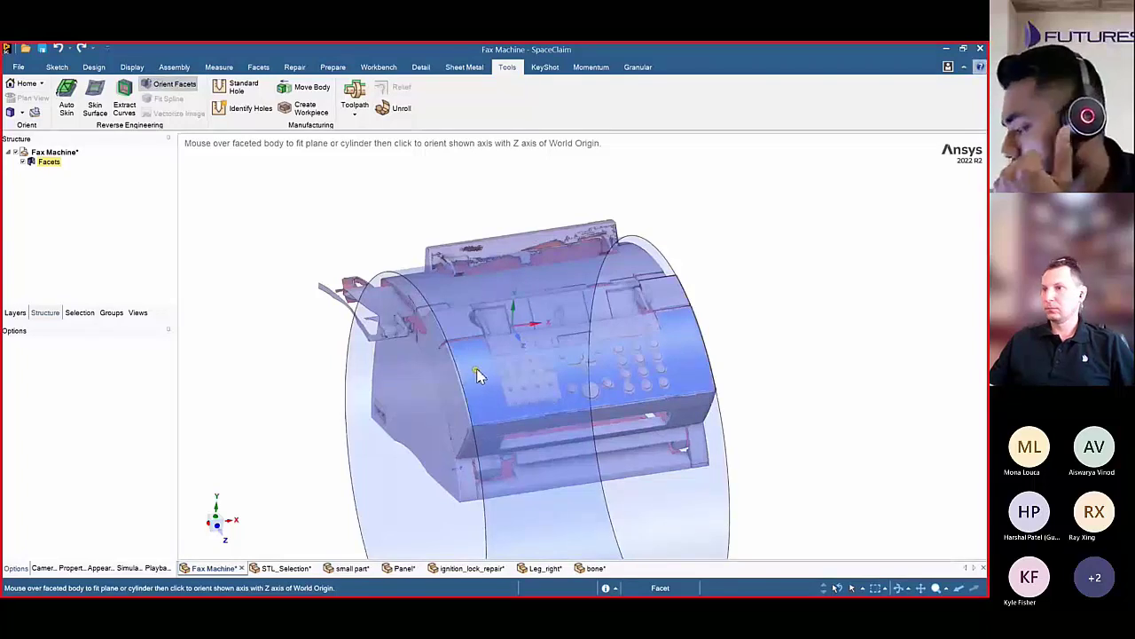
{"action": "left_click", "coordinate": [476, 373]}
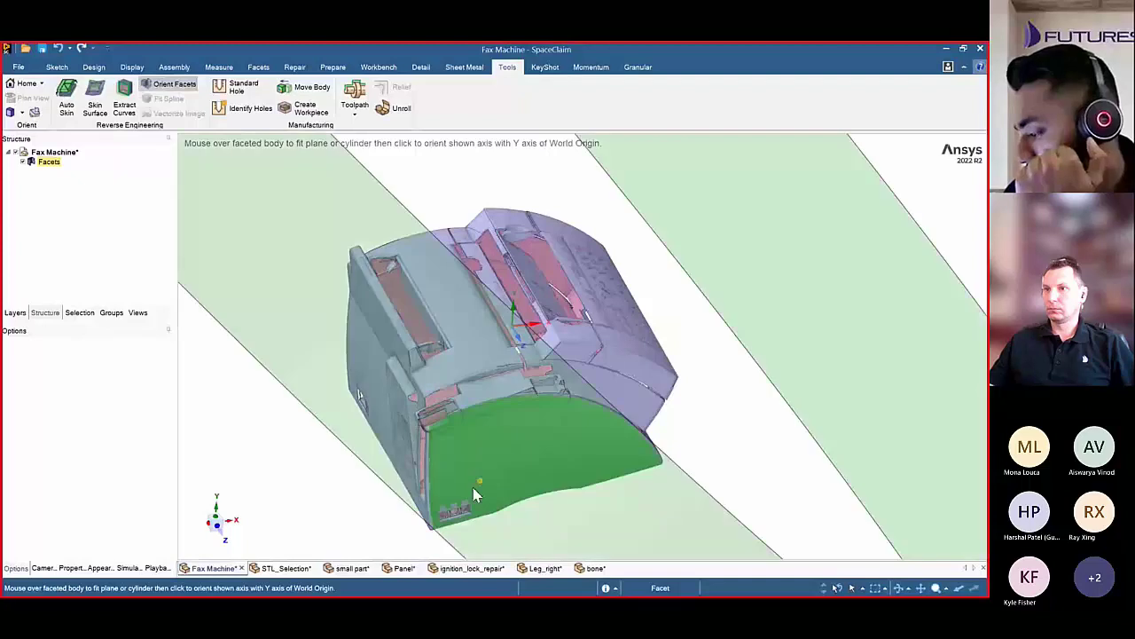
- Align the plane fitted to the fax machine's flat underside with the world Y axis
{"action": "left_click", "coordinate": [722, 484]}
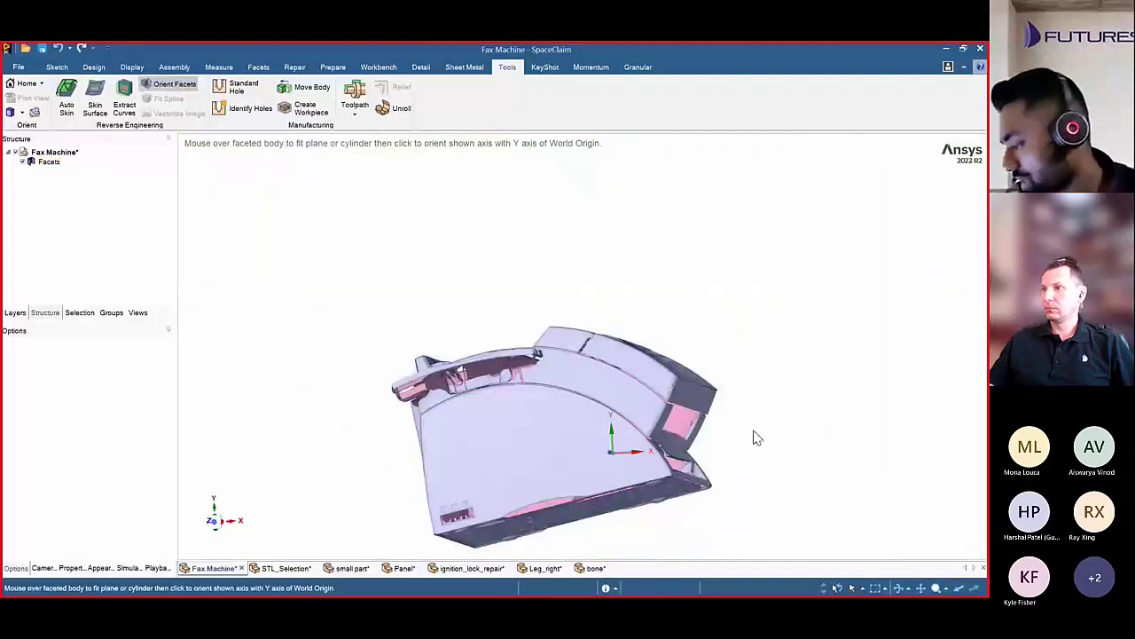
{"action": "left_click", "coordinate": [575, 266]}
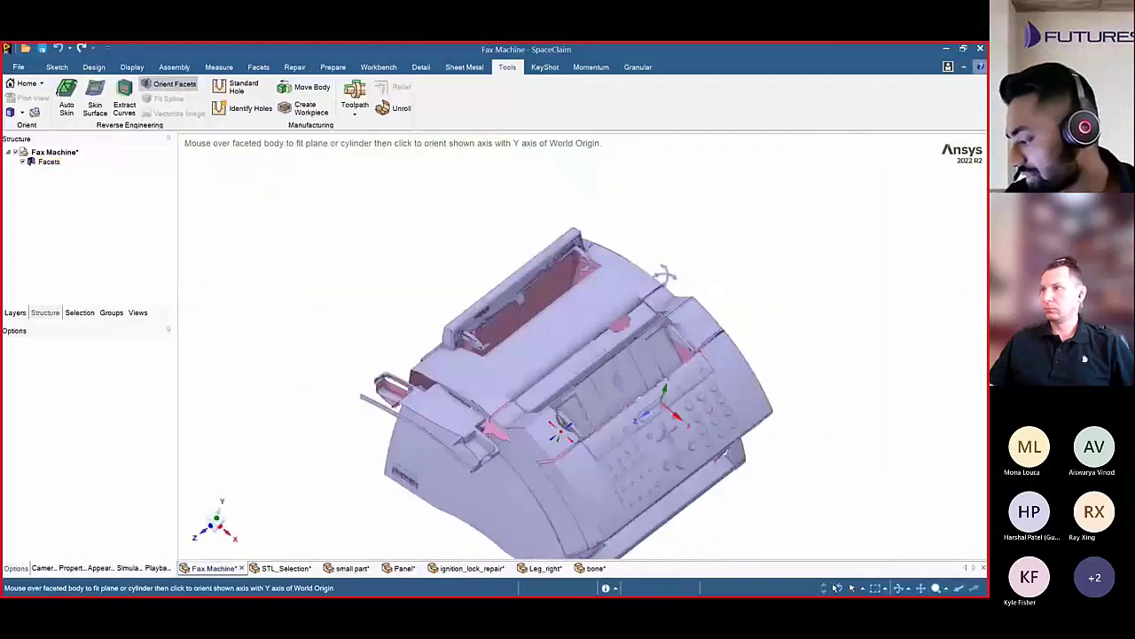
{"action": "middle_click_drag", "start_coordinate": [593, 269], "coordinate": [639, 167]}
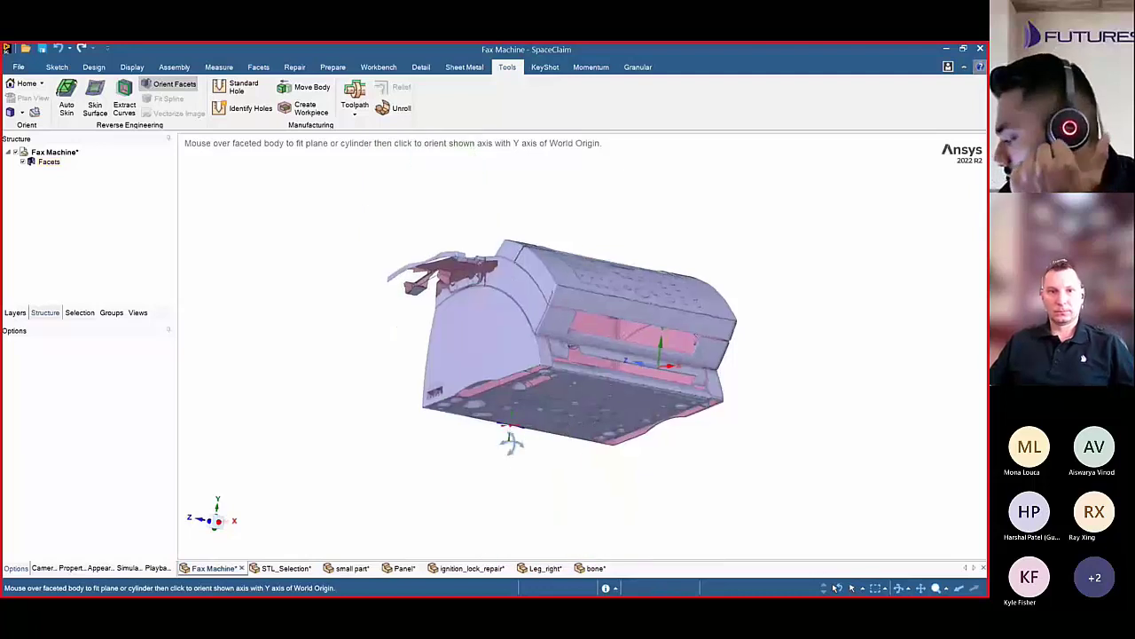
{"action": "middle_click_drag", "start_coordinate": [511, 441], "coordinate": [533, 444]}
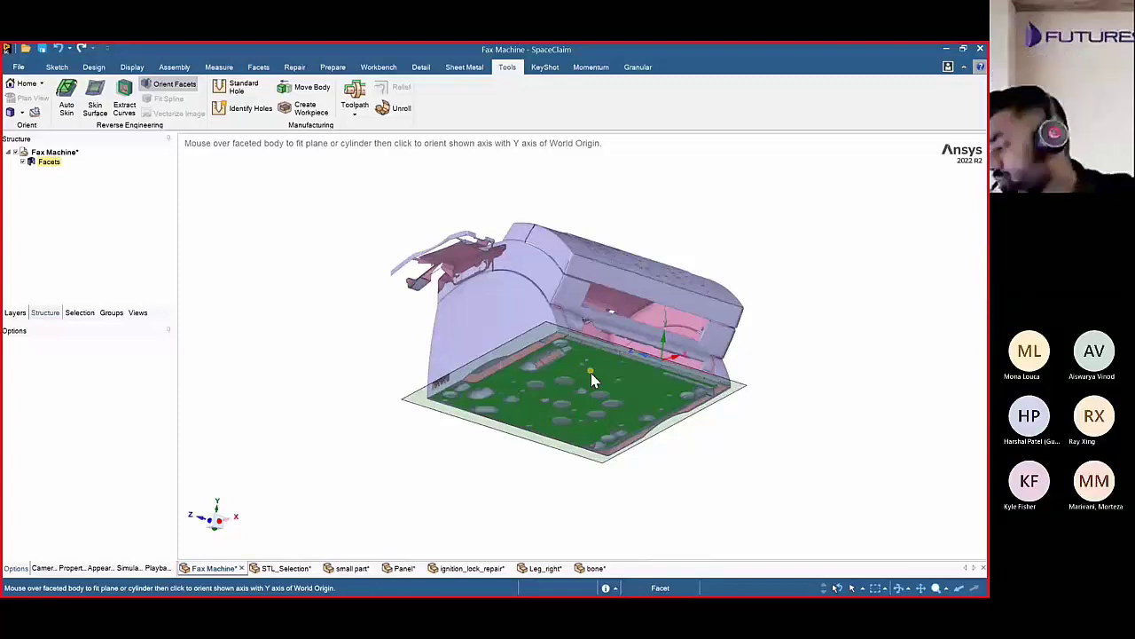
{"action": "left_click", "coordinate": [592, 380]}
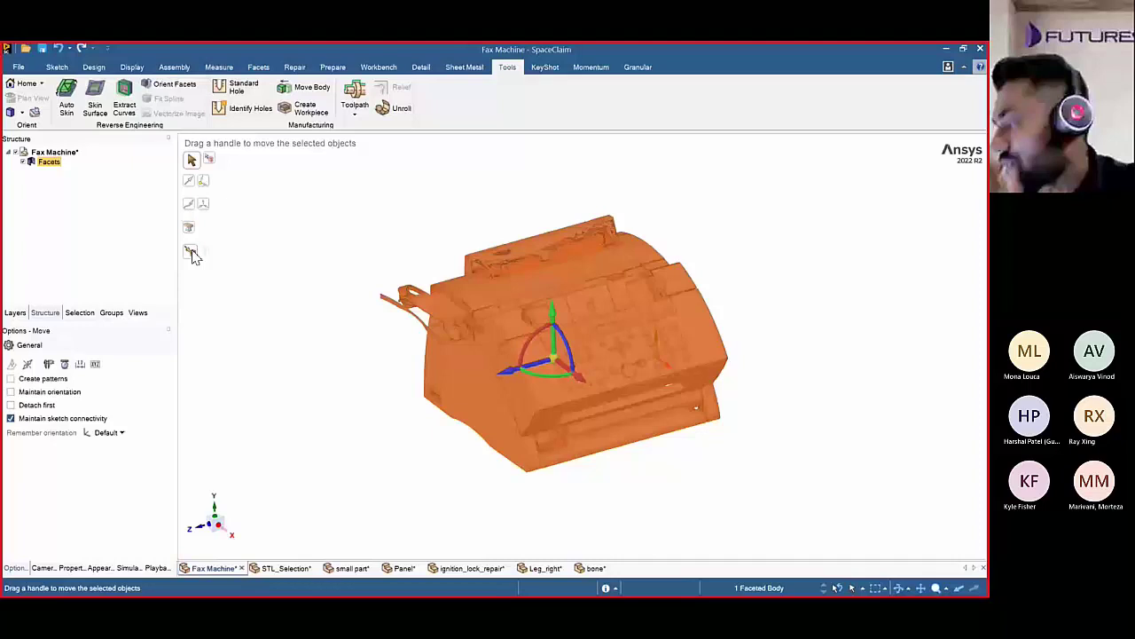
- Move the fax machine's faceted body up to the world origin and clear the selection
{"action": "left_click", "coordinate": [191, 252]}
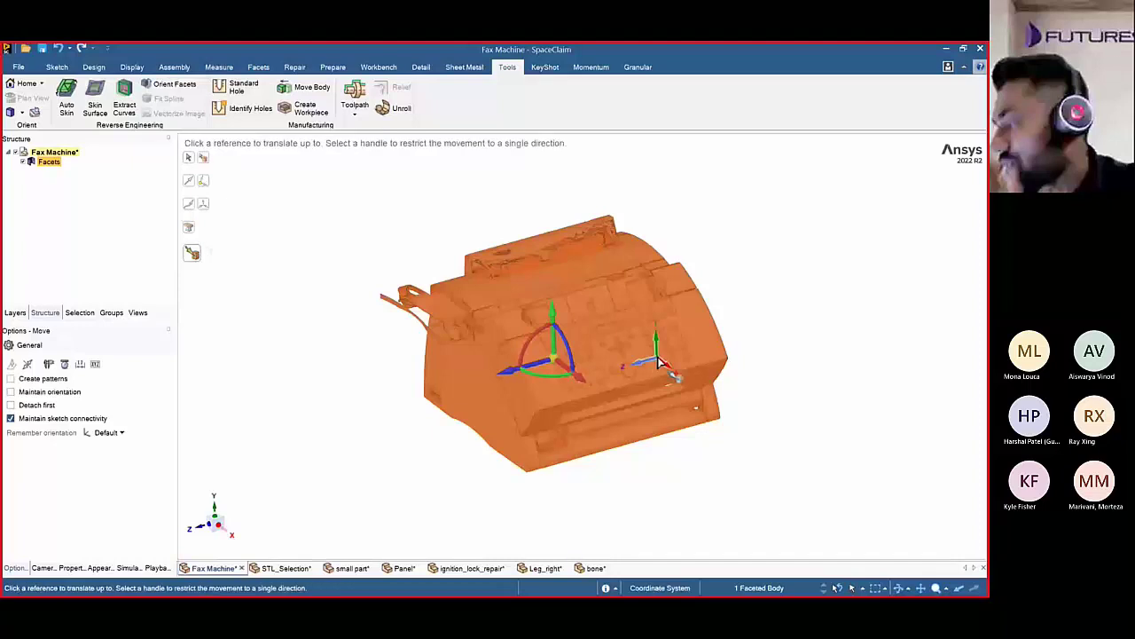
{"action": "left_click", "coordinate": [658, 362]}
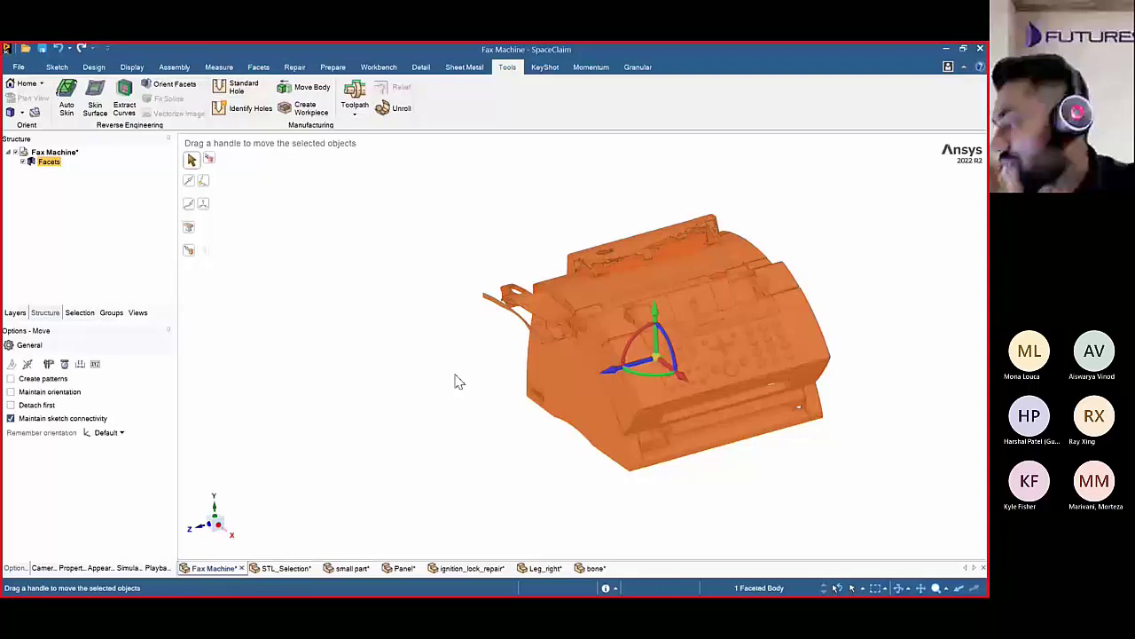
{"action": "key", "text": "Escape"}
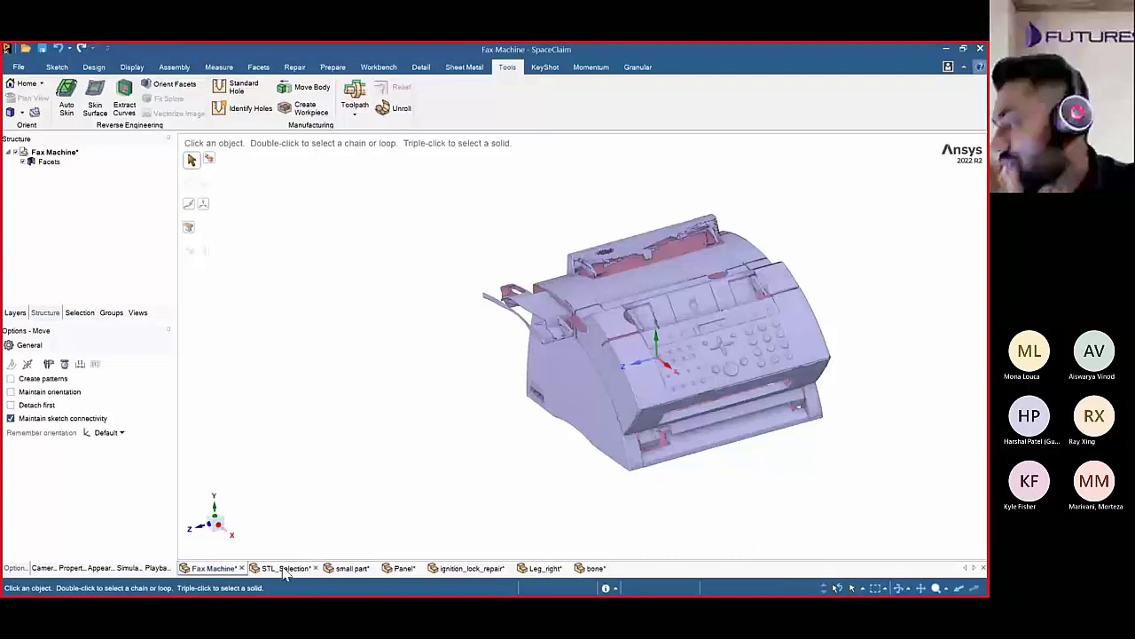
- Switch to the STL_Selection document and point out a single facet beside the plate's corner hole
{"action": "mouse_move", "coordinate": [284, 574]}
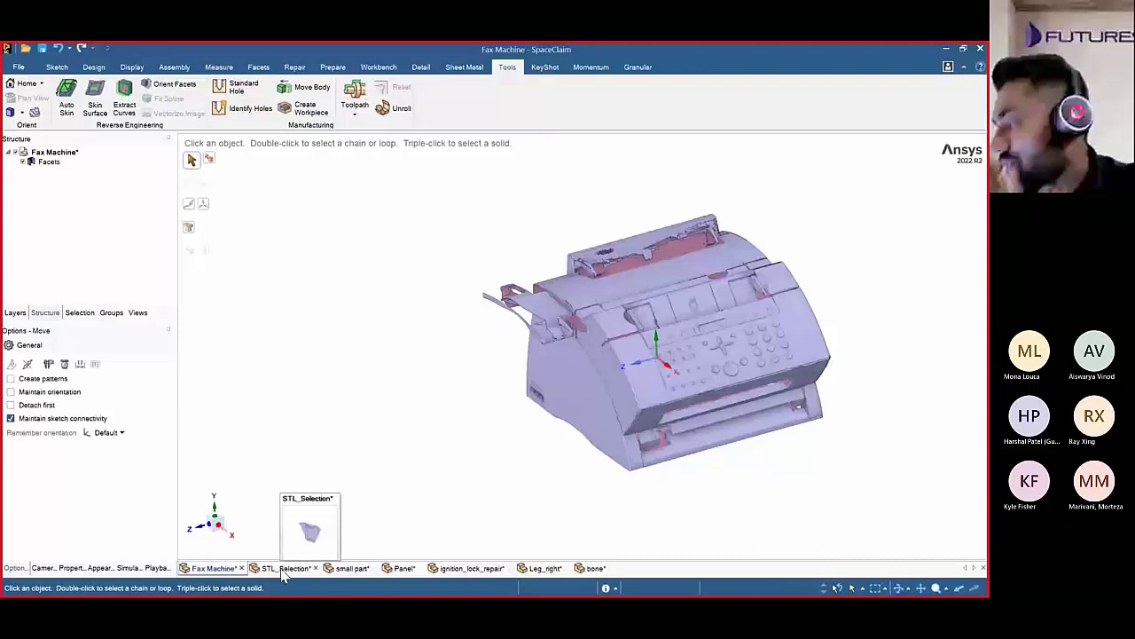
{"action": "left_click", "coordinate": [285, 568]}
{"action": "scroll", "coordinate": [468, 426], "scroll_direction": "up", "scroll_amount": 5}
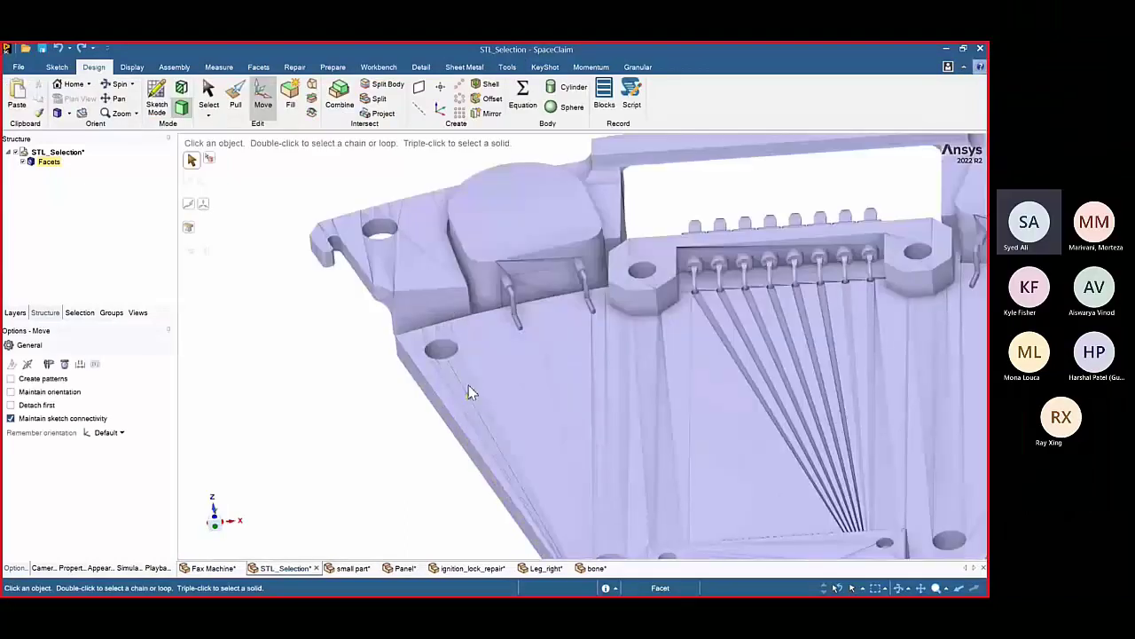
{"action": "left_click", "coordinate": [484, 372]}
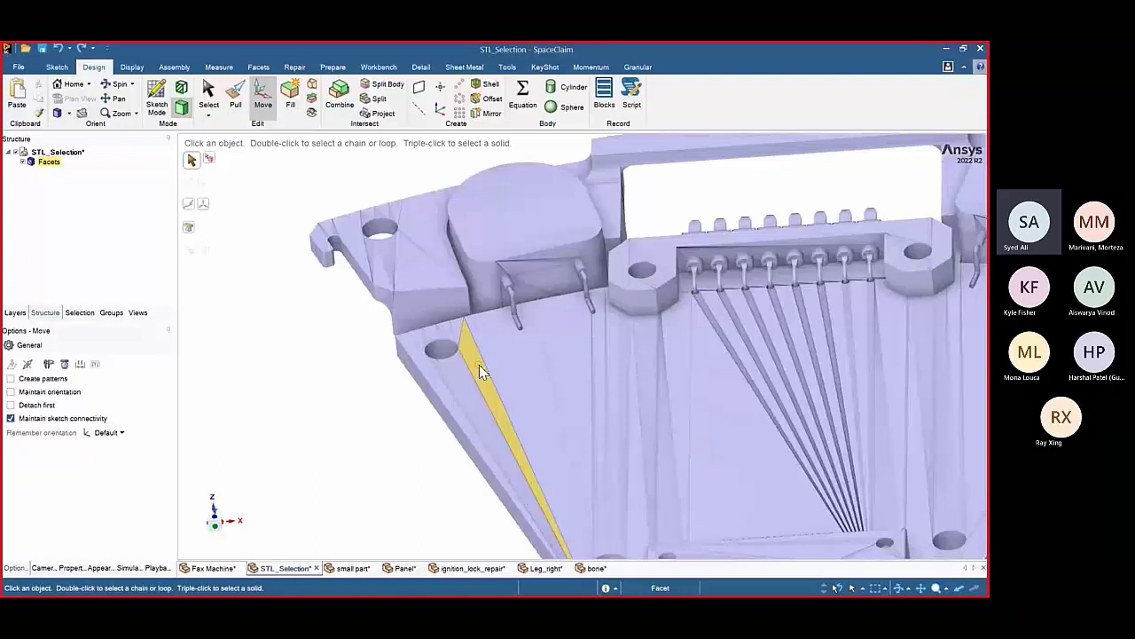
{"action": "scroll", "coordinate": [479, 372], "scroll_direction": "down", "scroll_amount": 3}
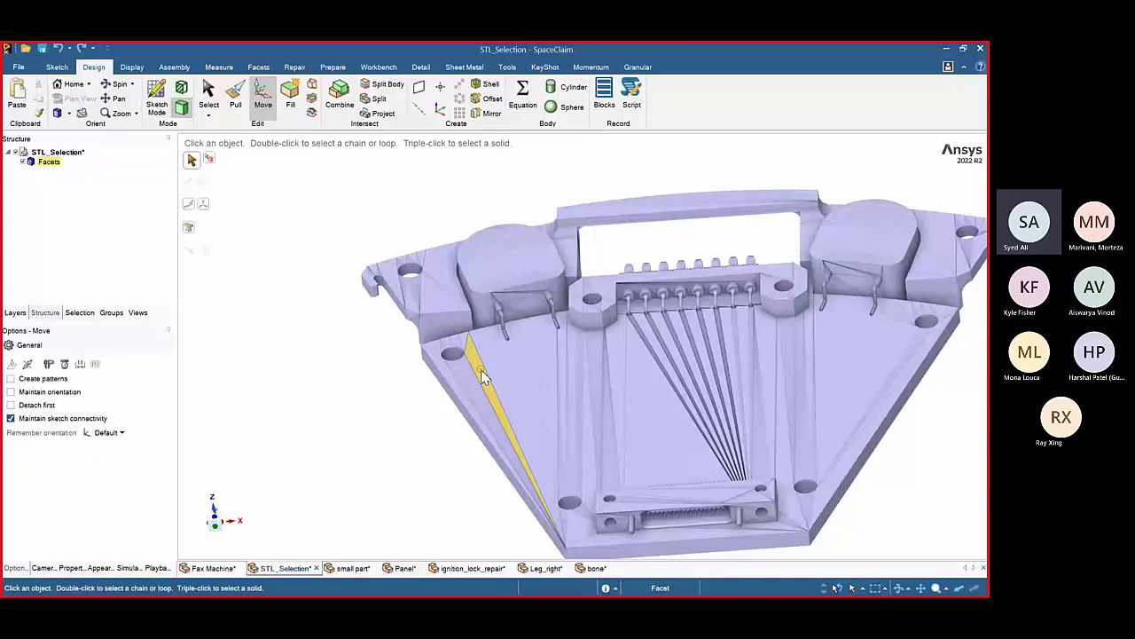
- Select the plate's whole flat surface from one facet and widen the selection tolerance to include the missed strip
{"action": "double_click", "coordinate": [481, 370]}
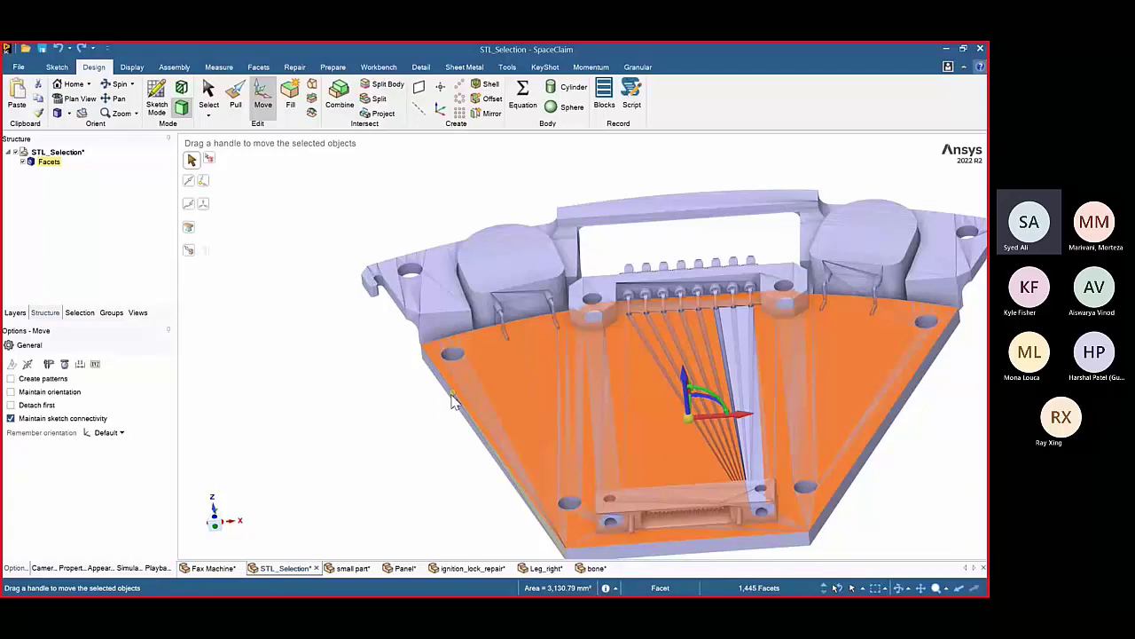
{"action": "key", "text": "Escape"}
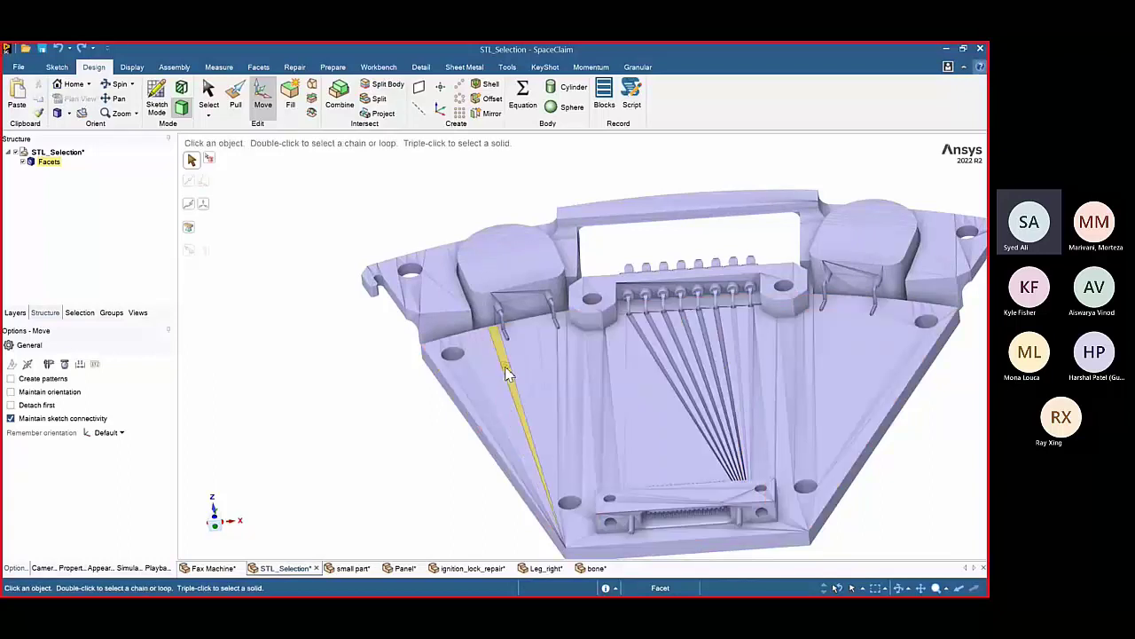
{"action": "double_click", "coordinate": [506, 367]}
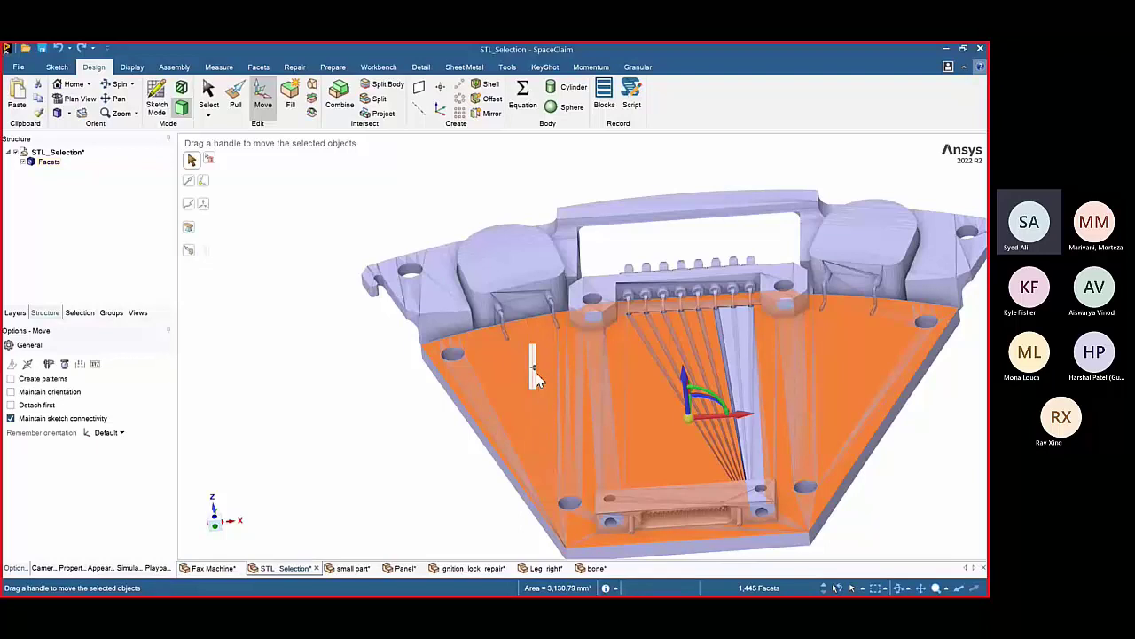
{"action": "left_click_drag", "start_coordinate": [535, 367], "coordinate": [535, 348]}
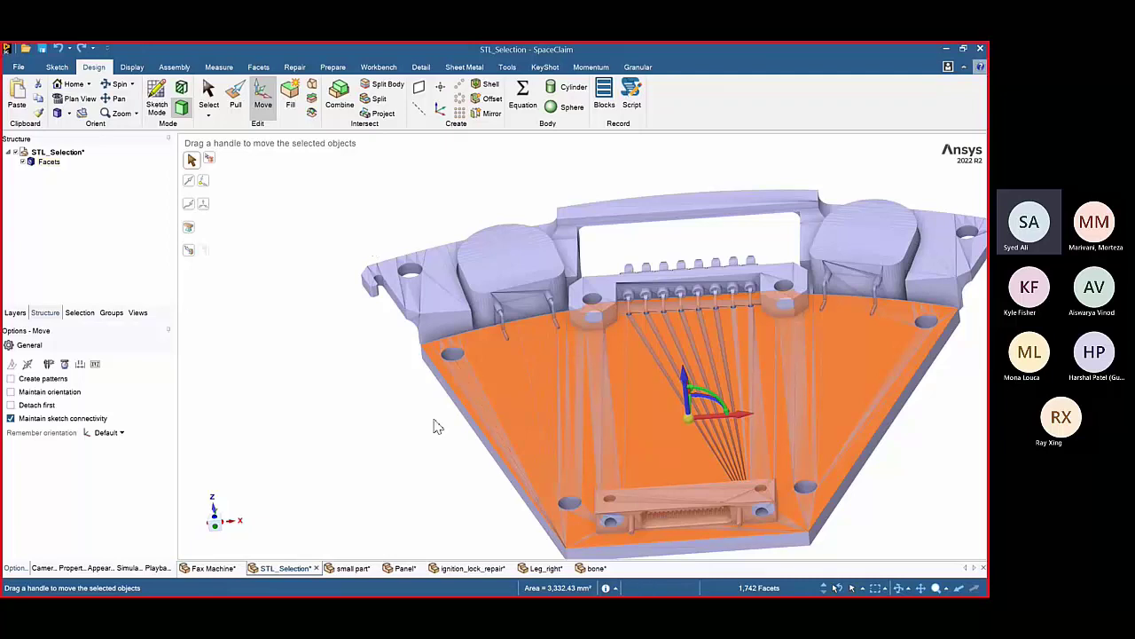
- Thicken the plate by pulling its selected flat facets upward freehand, reversing the downward pull, and clear the selection
{"action": "mouse_move", "coordinate": [455, 432]}
{"action": "middle_mouse_down"}
{"action": "mouse_move", "coordinate": [443, 408]}
{"action": "mouse_move", "coordinate": [445, 418]}
{"action": "middle_mouse_up"}
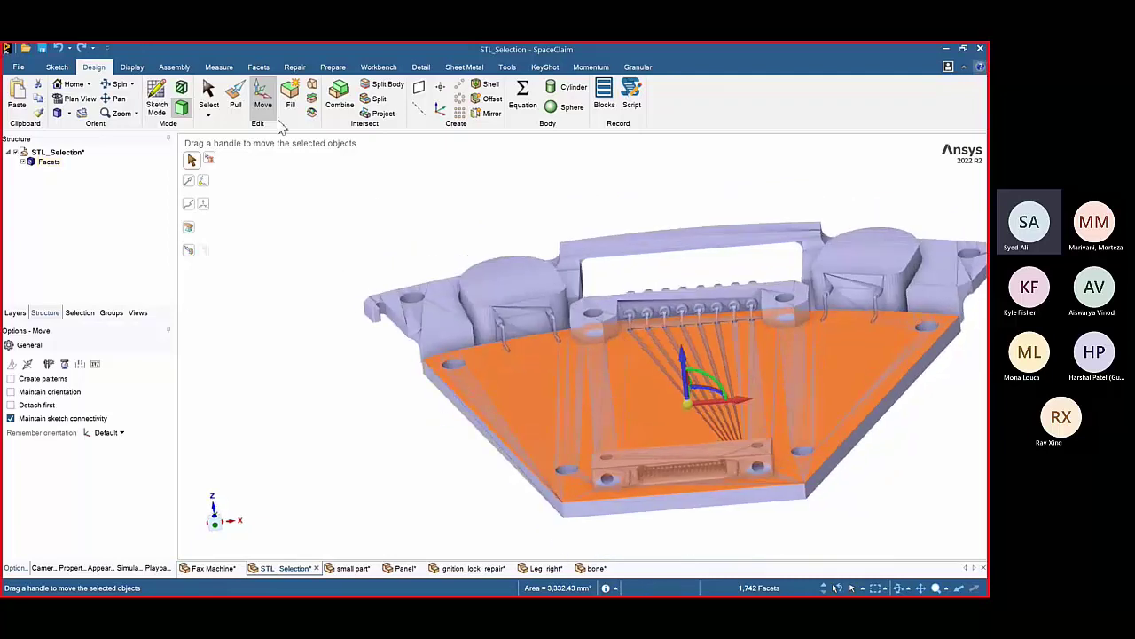
{"action": "left_click", "coordinate": [236, 104]}
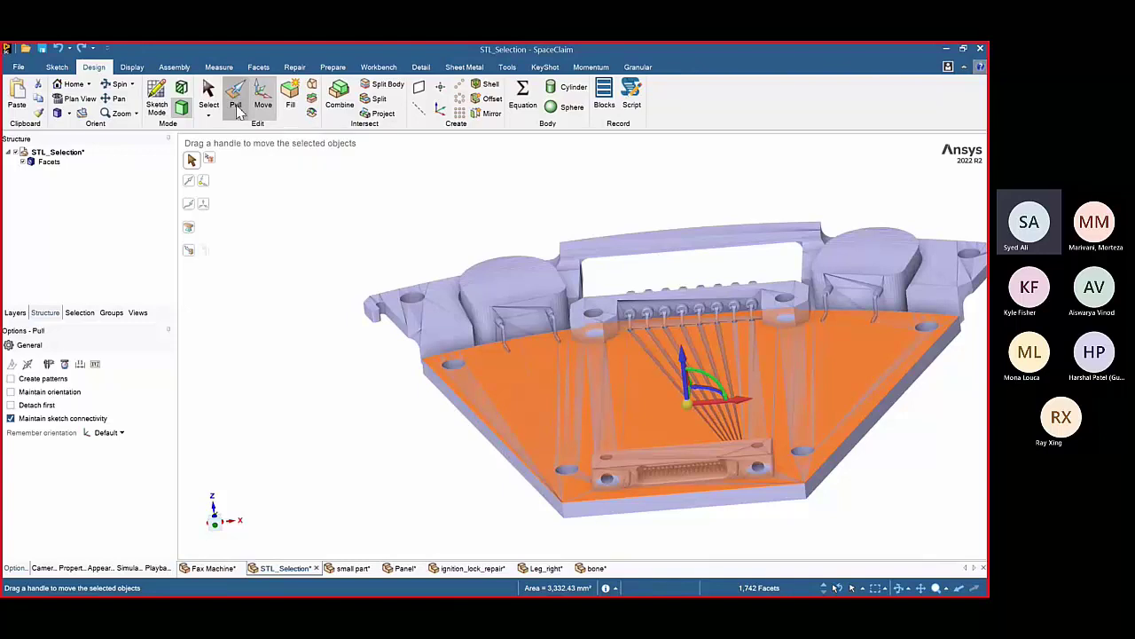
{"action": "left_click_drag", "start_coordinate": [389, 401], "coordinate": [390, 391]}
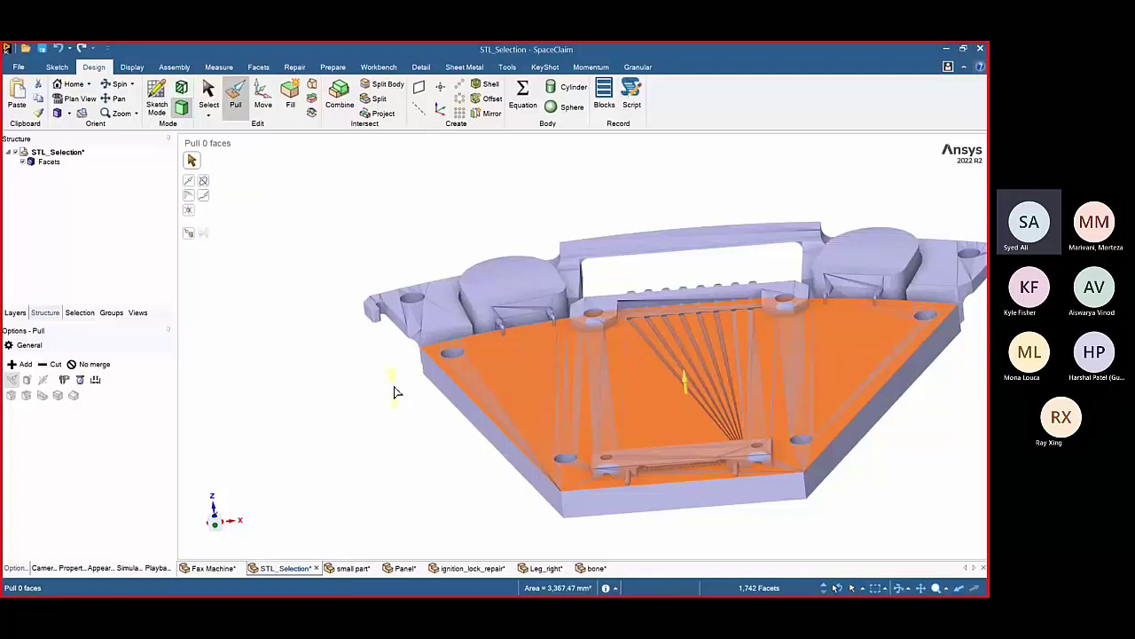
{"action": "left_click_drag", "start_coordinate": [394, 386], "coordinate": [394, 397]}
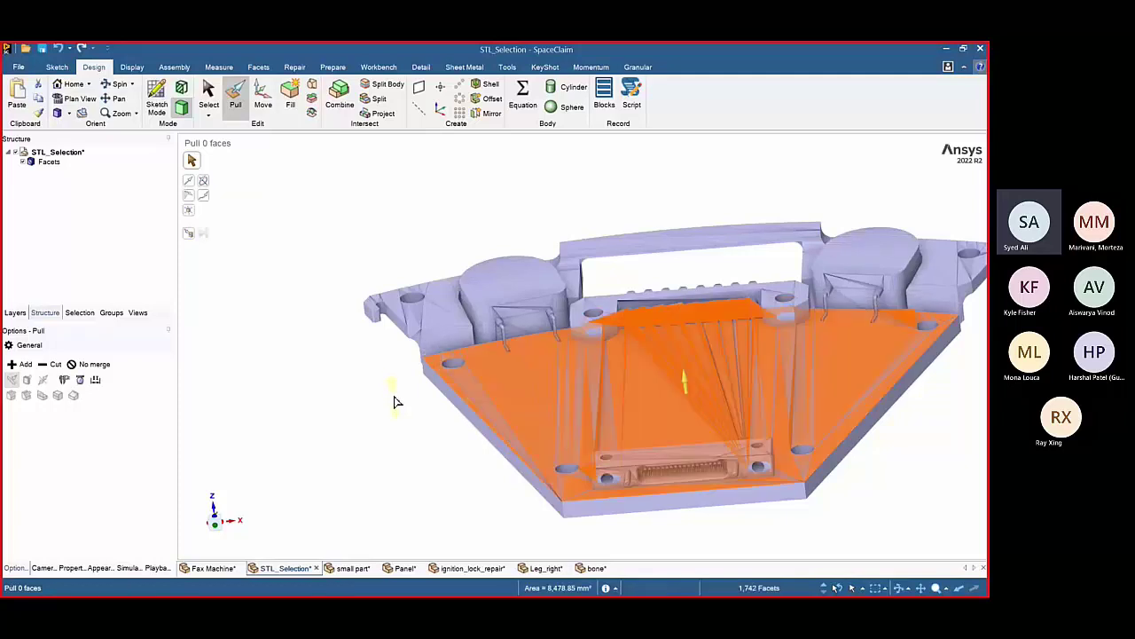
{"action": "key", "text": "ctrl+z"}
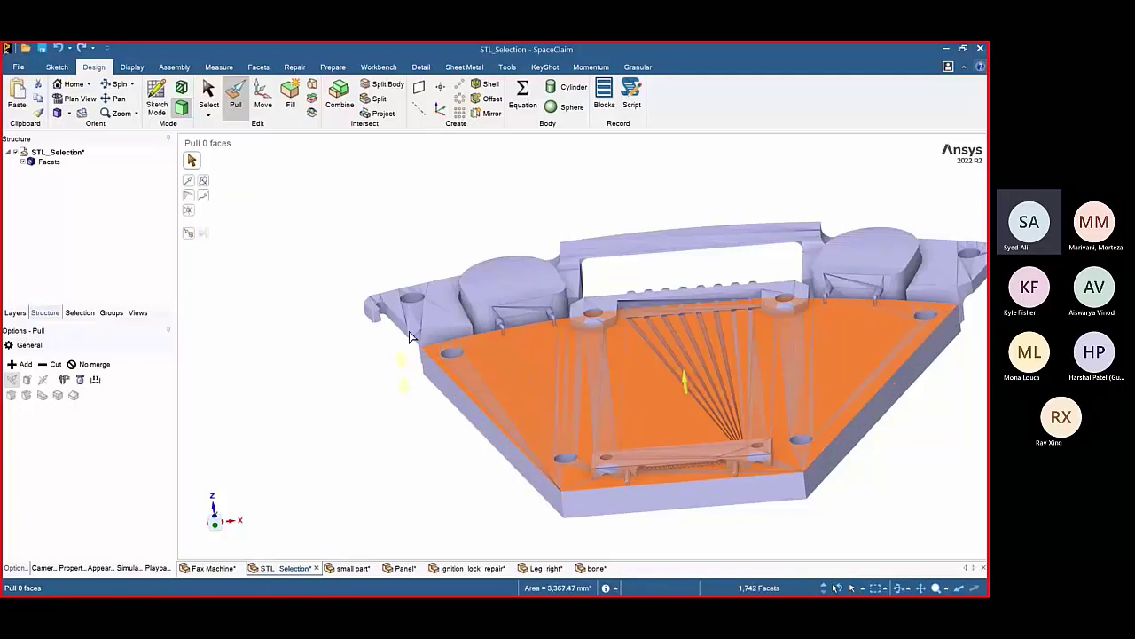
{"action": "left_click", "coordinate": [422, 251]}
- Select all the facets of the cylindrical hole wall beside the hook at the plate's corner, starting from one facet
{"action": "middle_click_drag", "start_coordinate": [451, 380], "coordinate": [452, 411]}
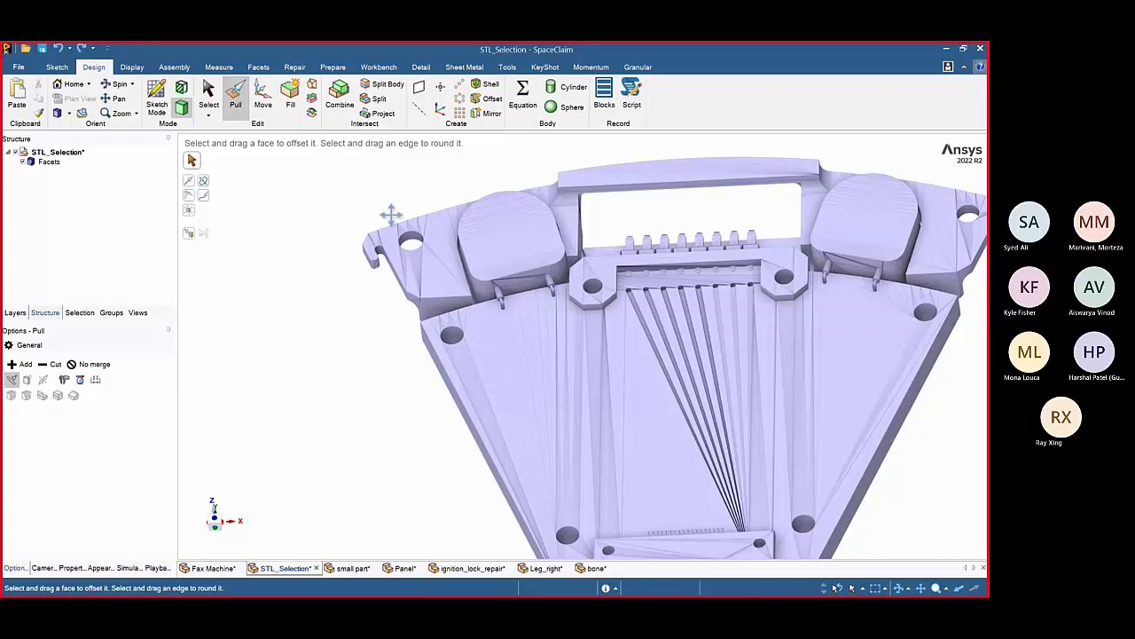
{"action": "scroll", "coordinate": [391, 219], "scroll_direction": "up", "scroll_amount": 3}
{"action": "scroll", "coordinate": [391, 240], "scroll_direction": "up", "scroll_amount": 2}
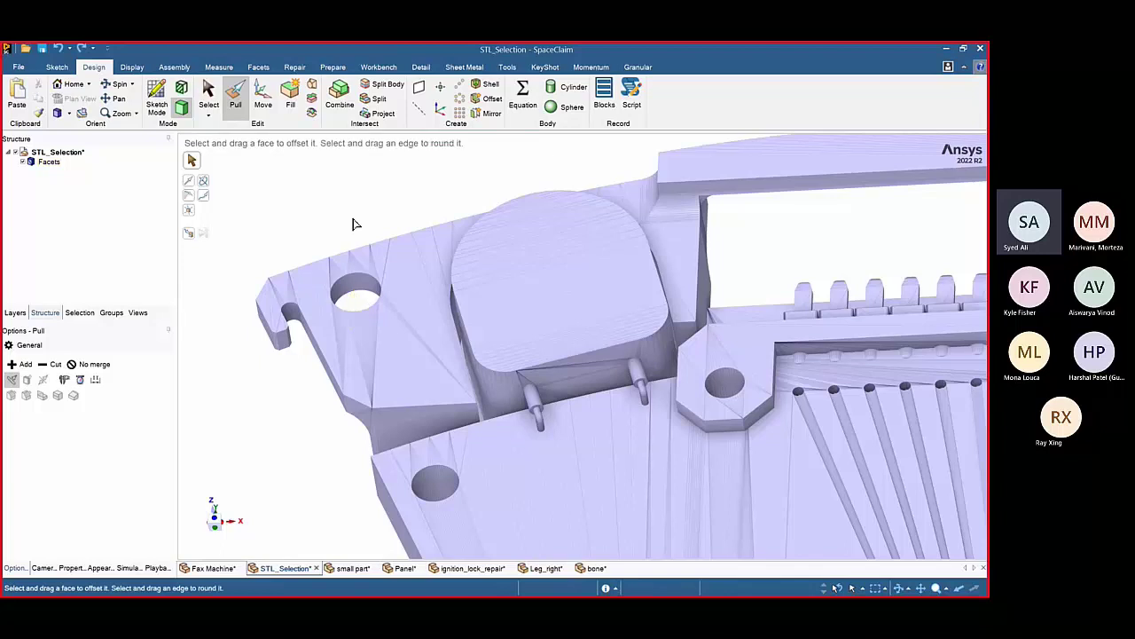
{"action": "scroll", "coordinate": [351, 258], "scroll_direction": "up", "scroll_amount": 3}
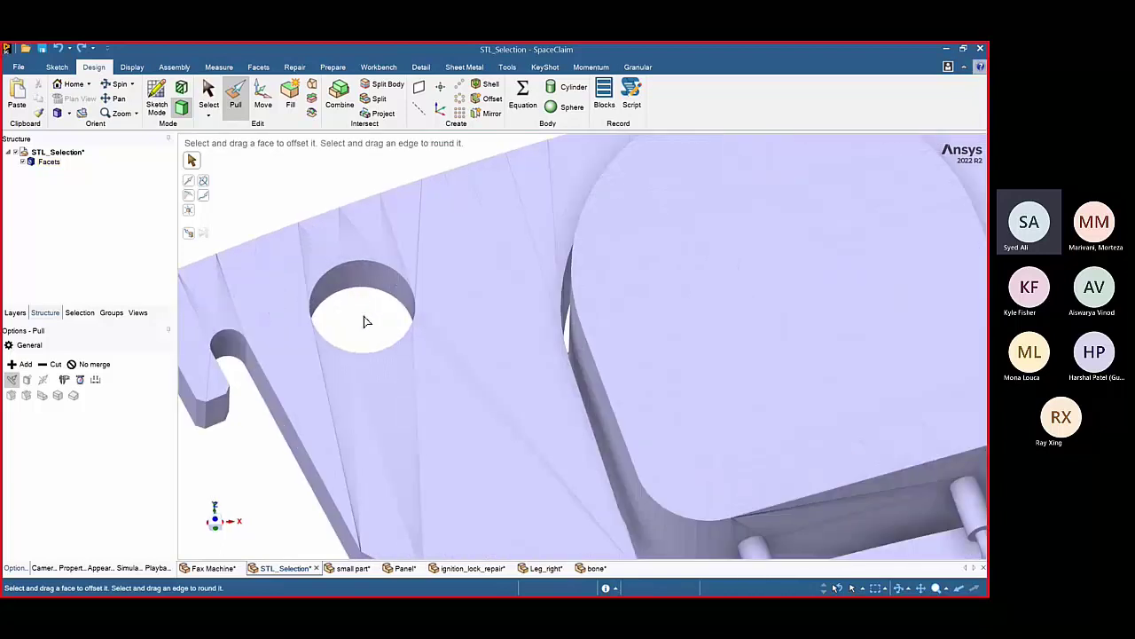
{"action": "left_click", "coordinate": [357, 284]}
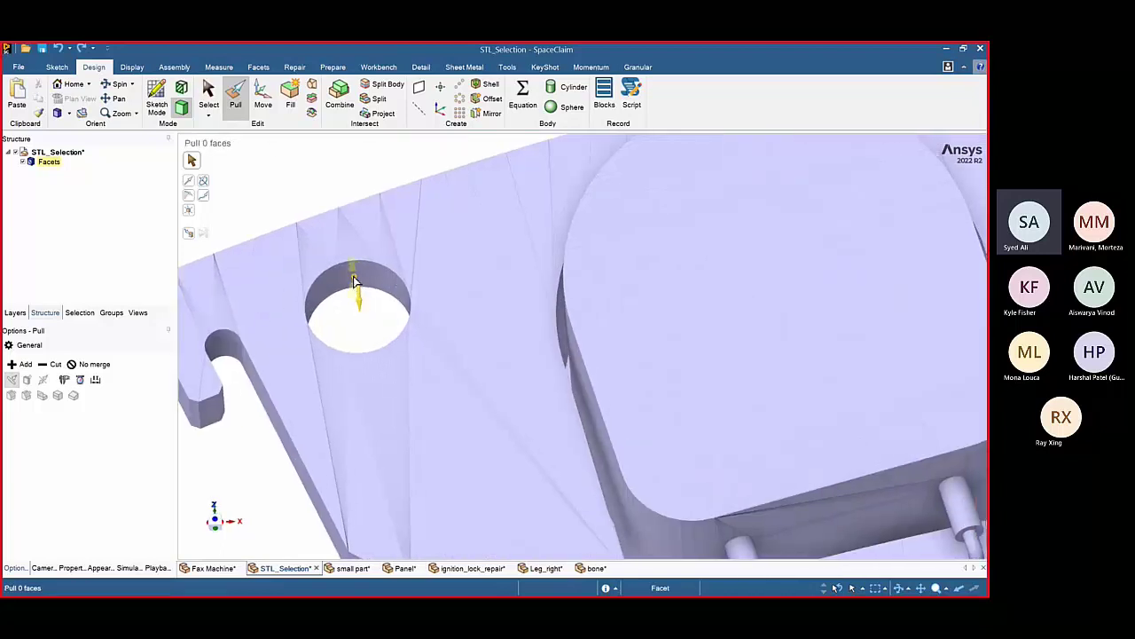
{"action": "left_click", "coordinate": [356, 293]}
{"action": "middle_click_drag", "start_coordinate": [355, 321], "coordinate": [329, 319]}
- Try resizing the hole by pulling its wall facets freehand, smaller and larger, and undo the enlargement
{"action": "left_click_drag", "start_coordinate": [379, 279], "coordinate": [379, 272]}
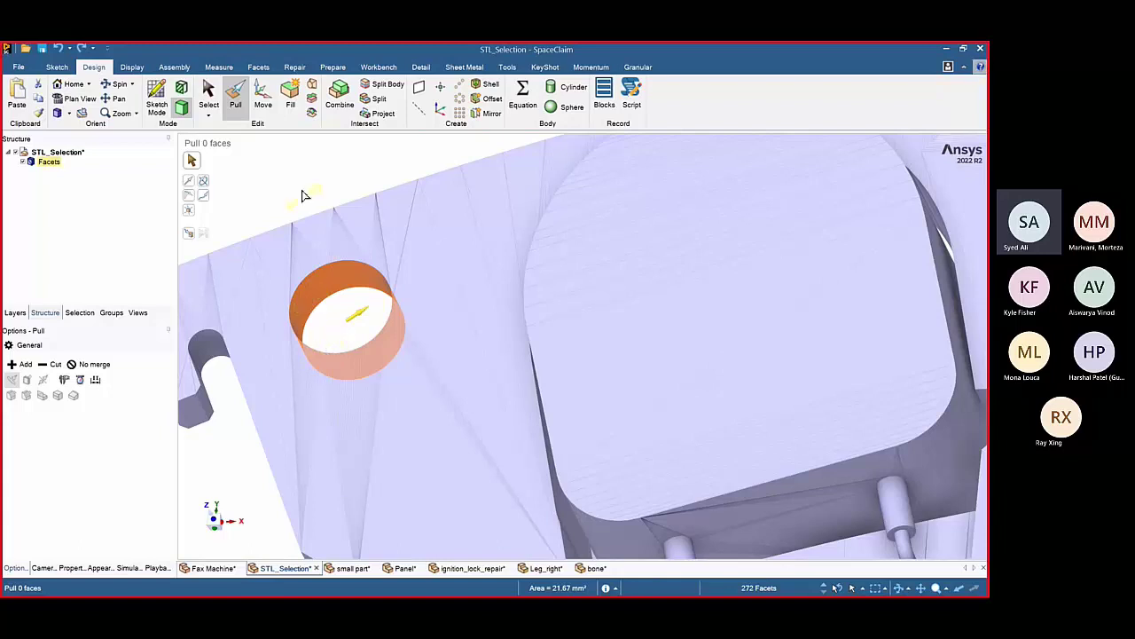
{"action": "key", "text": "space"}
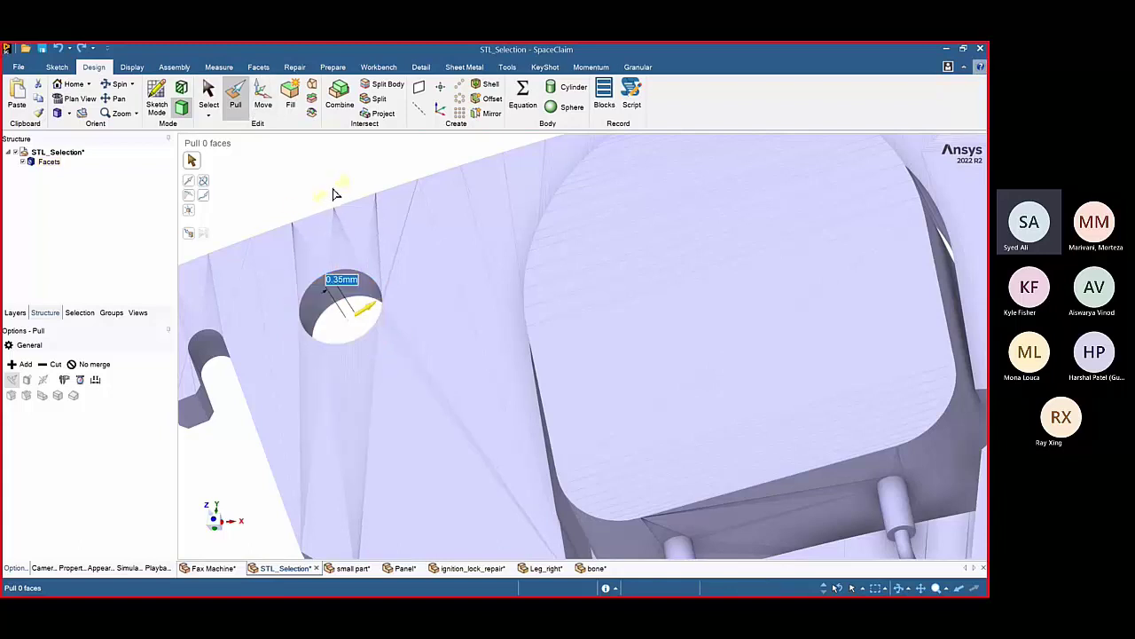
{"action": "left_click_drag", "start_coordinate": [334, 188], "coordinate": [303, 197]}
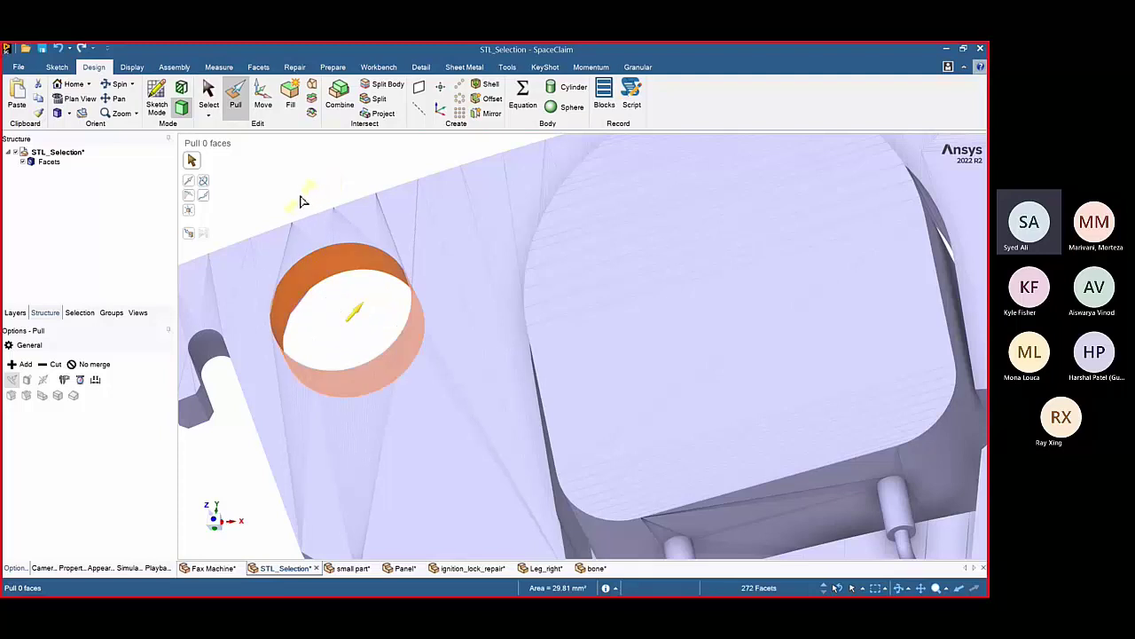
{"action": "key", "text": "ctrl+z"}
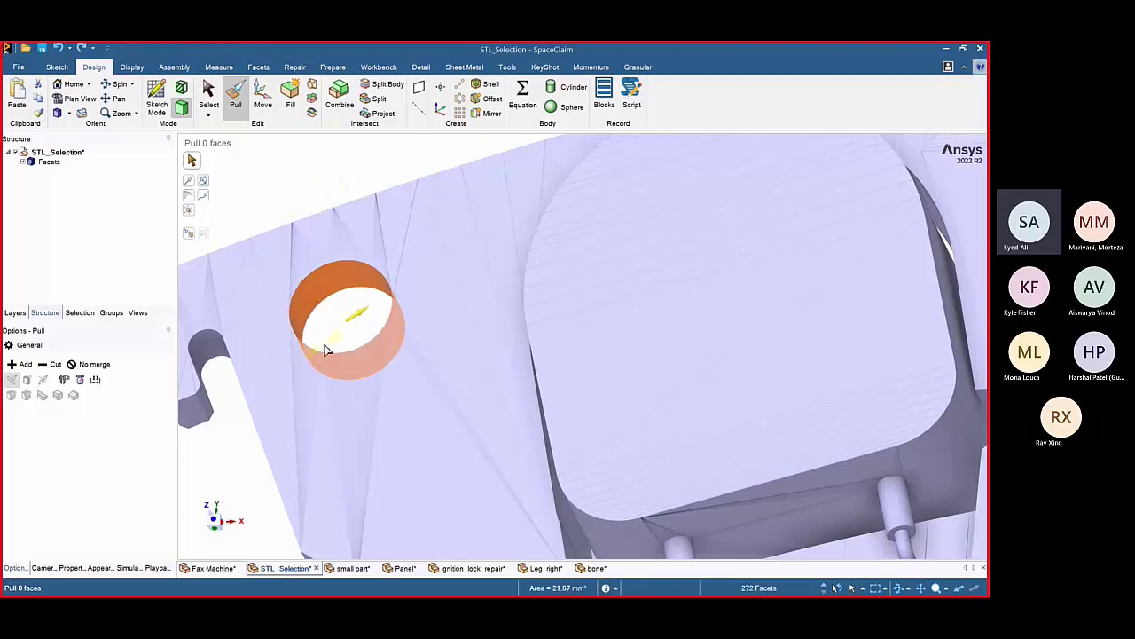
- Move the selected hole facets about 2.63 mm freehand towards the plate's interior, undo the extra drag, and clear the selection
{"action": "left_click", "coordinate": [264, 96]}
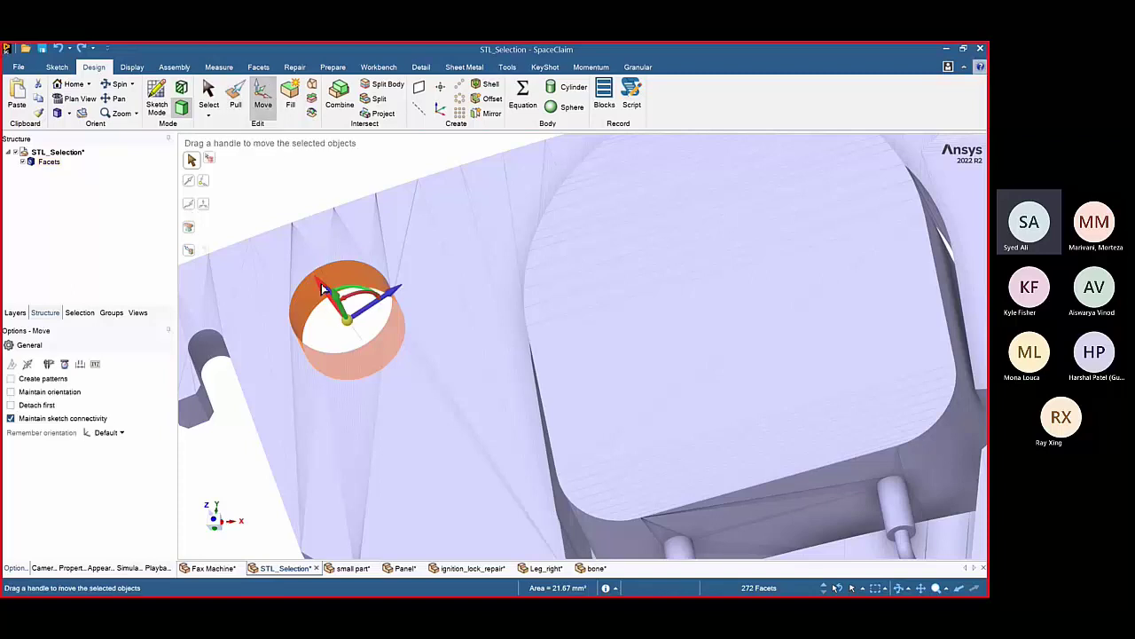
{"action": "left_click_drag", "start_coordinate": [321, 283], "coordinate": [355, 342]}
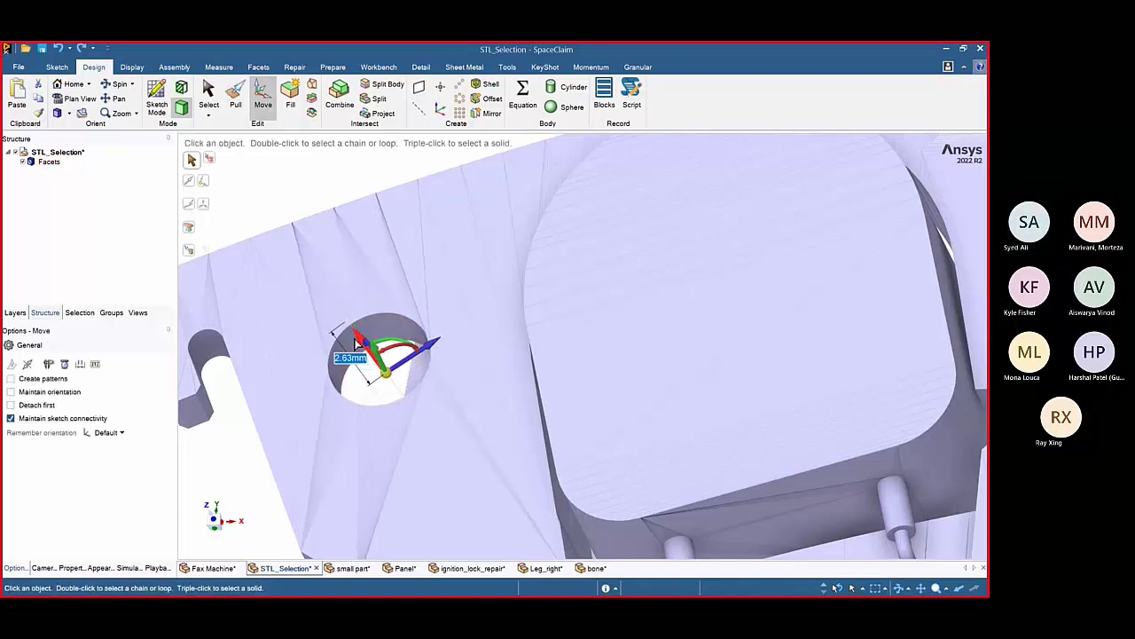
{"action": "left_click_drag", "start_coordinate": [427, 352], "coordinate": [391, 354]}
{"action": "key", "text": "ctrl+z"}
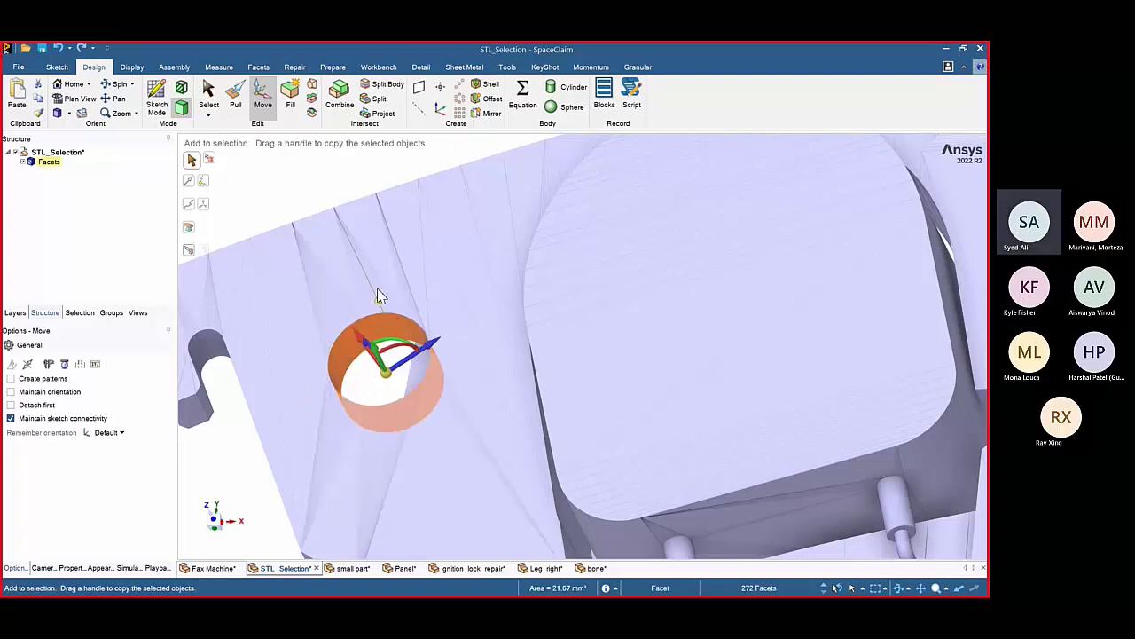
{"action": "scroll", "coordinate": [335, 185], "scroll_direction": "up", "scroll_amount": 1}
{"action": "scroll", "coordinate": [340, 180], "scroll_direction": "down", "scroll_amount": 3}
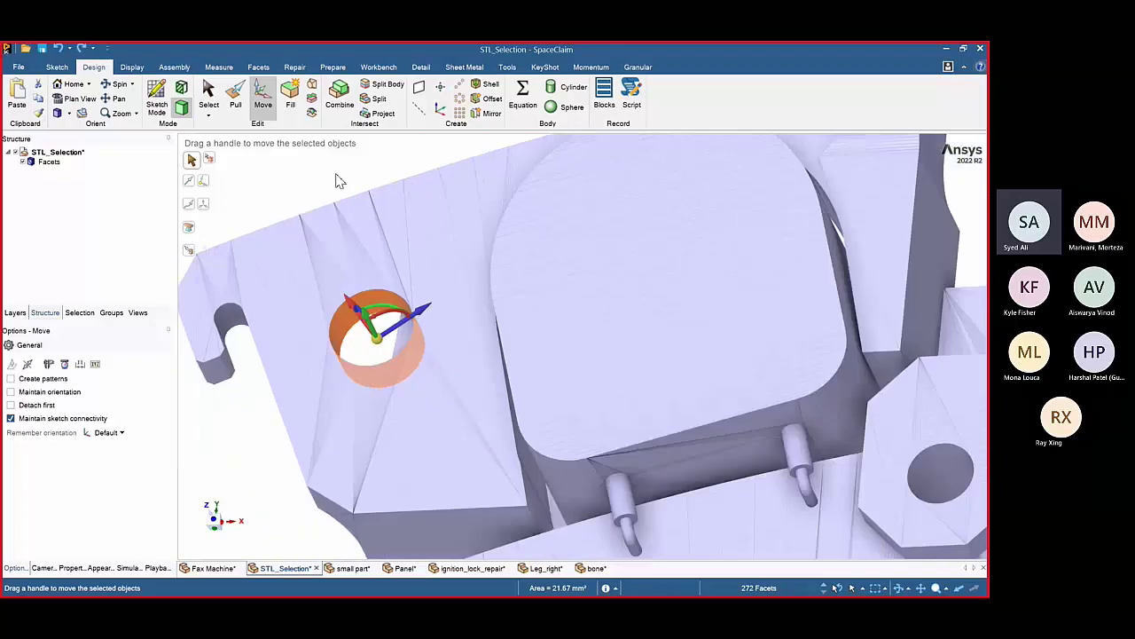
{"action": "middle_click_drag", "start_coordinate": [340, 180], "coordinate": [442, 208], "text": "ctrl"}
{"action": "left_click", "coordinate": [370, 209]}
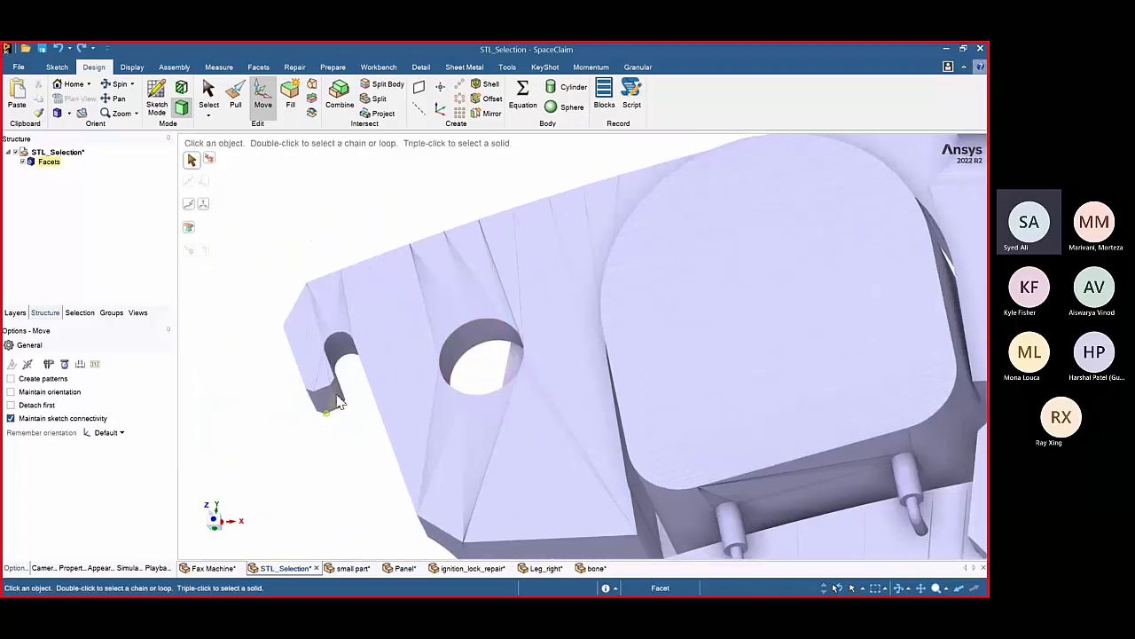
- Box-select the small hook at the plate's corner with the automatic box mode and inspect its hidden side for missed facets
{"action": "middle_click_drag", "start_coordinate": [373, 393], "coordinate": [271, 280]}
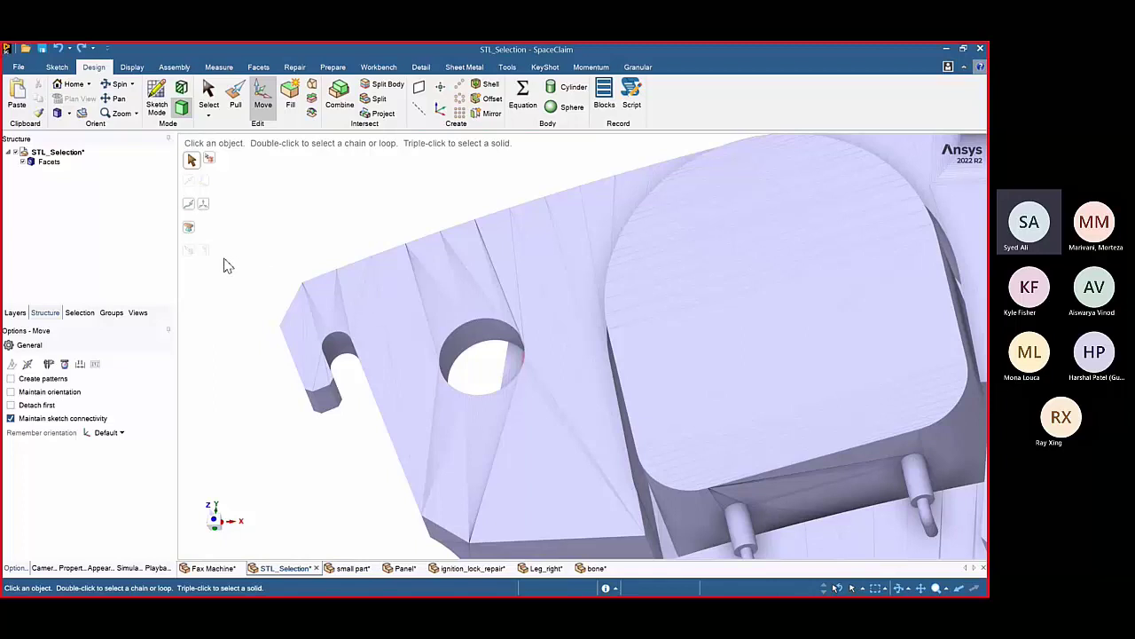
{"action": "key", "text": "s"}
{"action": "left_click_drag", "start_coordinate": [227, 255], "coordinate": [387, 442]}
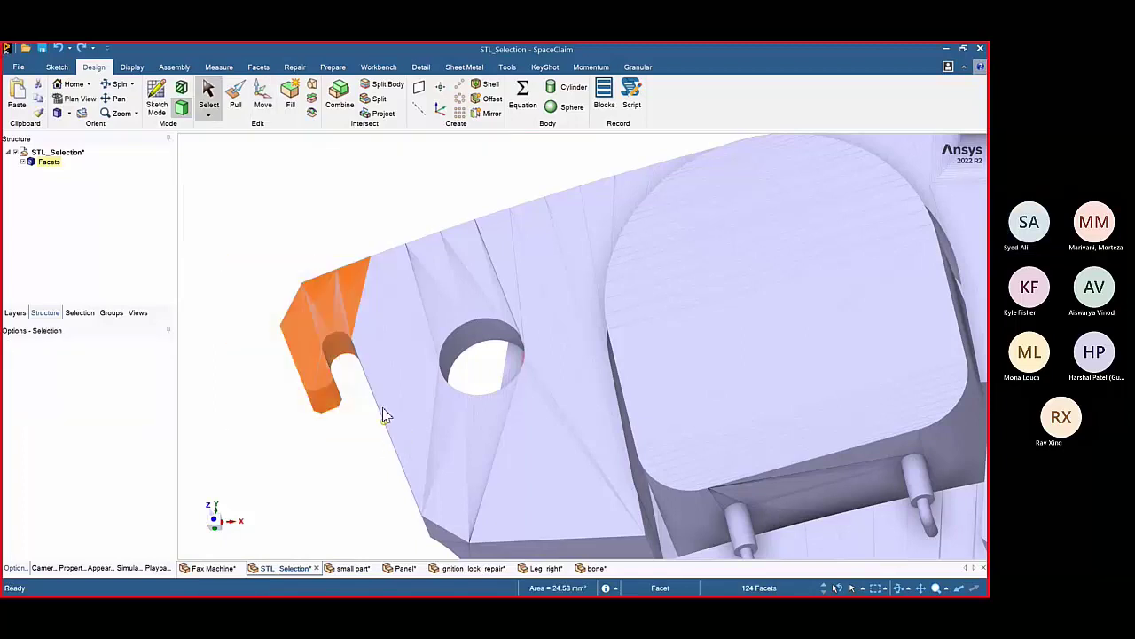
{"action": "left_click", "coordinate": [853, 588]}
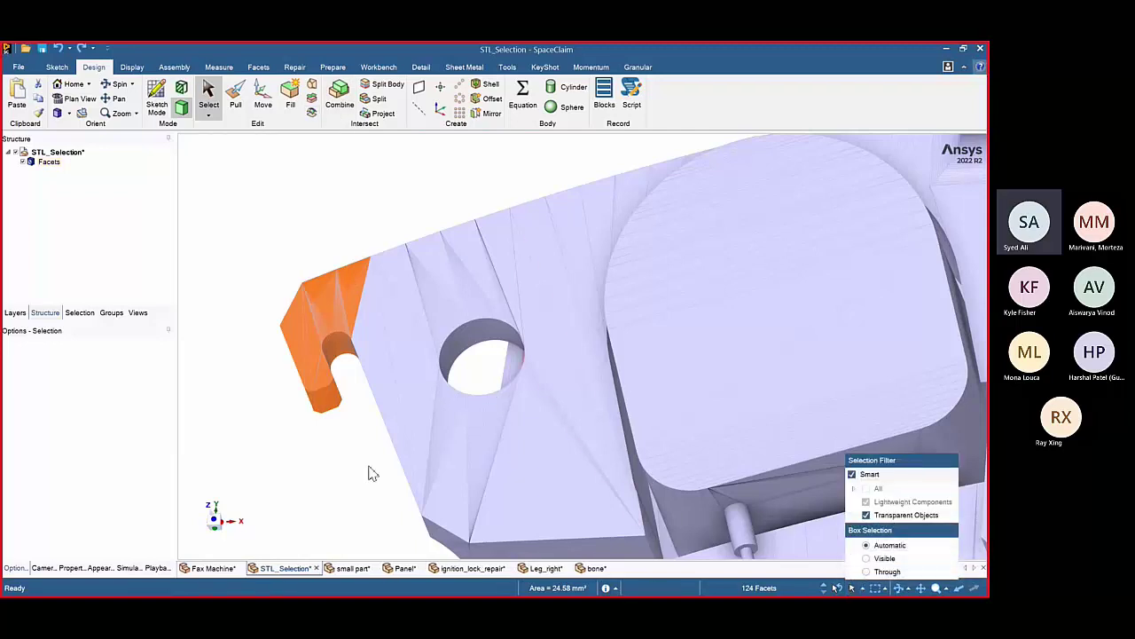
{"action": "middle_click_drag", "start_coordinate": [373, 474], "coordinate": [321, 475]}
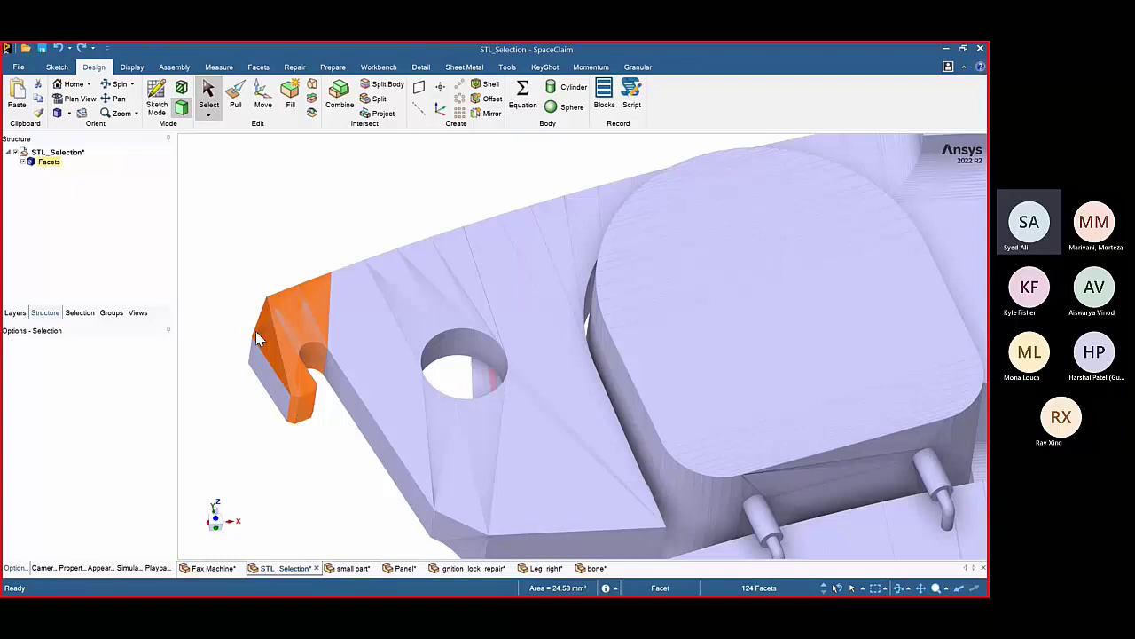
- Set the box selection to Through and box-select the whole hook again, including its hidden facets
{"action": "left_click", "coordinate": [863, 589]}
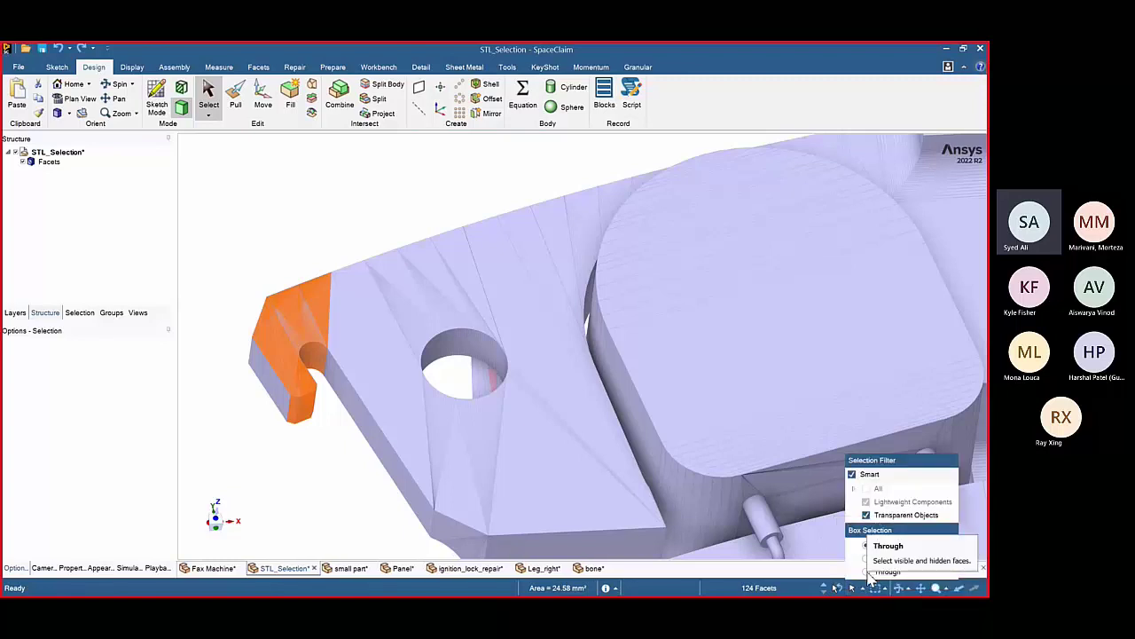
{"action": "left_click", "coordinate": [362, 505]}
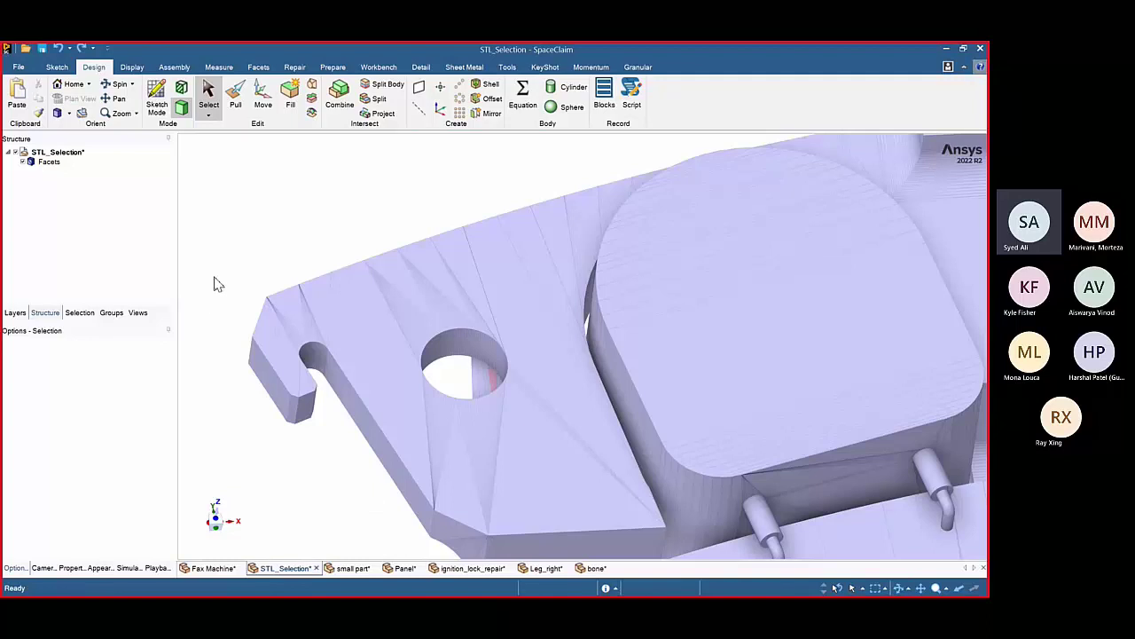
{"action": "left_click_drag", "start_coordinate": [215, 270], "coordinate": [356, 448]}
{"action": "mouse_move", "coordinate": [368, 441]}
{"action": "middle_mouse_down"}
{"action": "mouse_move", "coordinate": [302, 470]}
{"action": "mouse_move", "coordinate": [317, 482]}
{"action": "middle_mouse_up"}
- Try moving the hook outward with the Move handle aligned to the plate's edge, undo the move, and clear the selection
{"action": "key", "text": "m"}
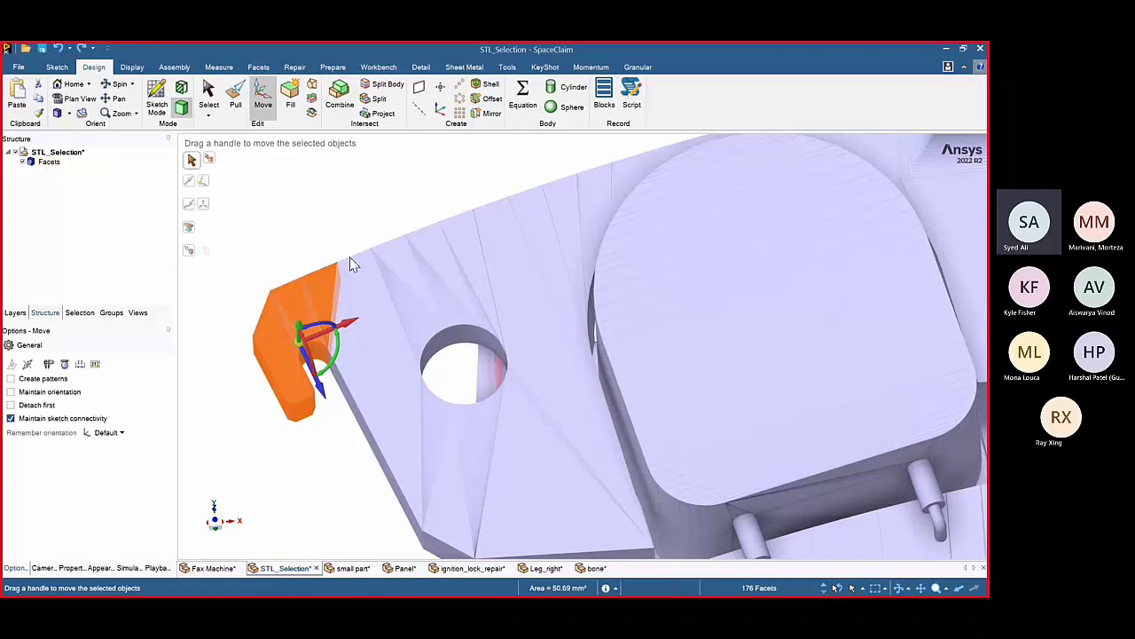
{"action": "key", "text": "alt"}
{"action": "left_click", "coordinate": [350, 263]}
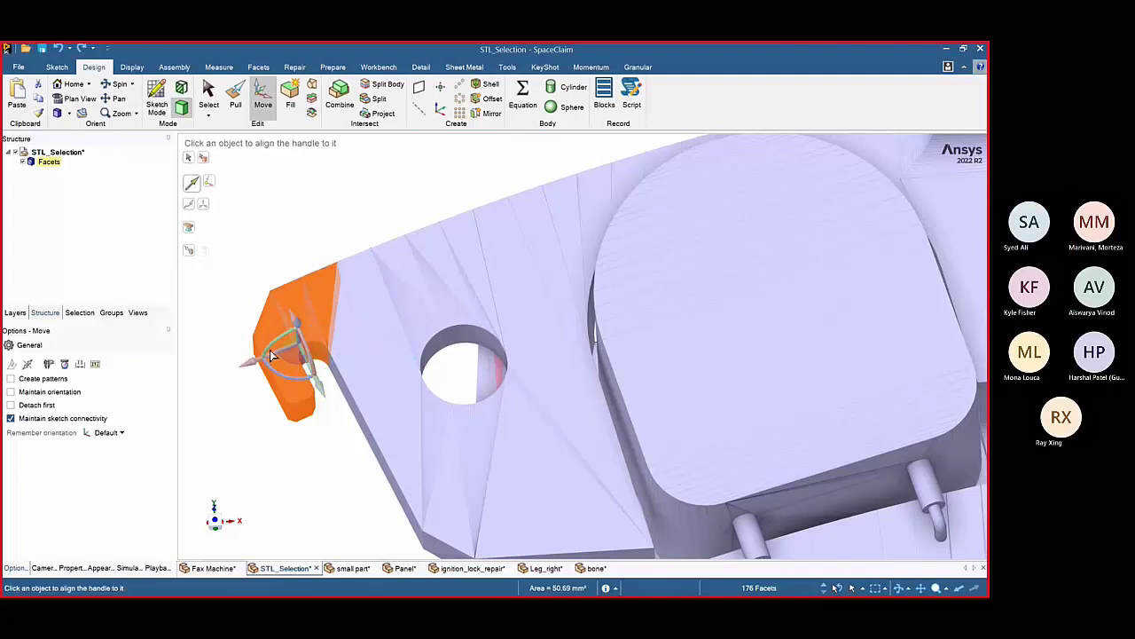
{"action": "left_click_drag", "start_coordinate": [245, 369], "coordinate": [220, 380]}
{"action": "key", "text": "ctrl+z"}
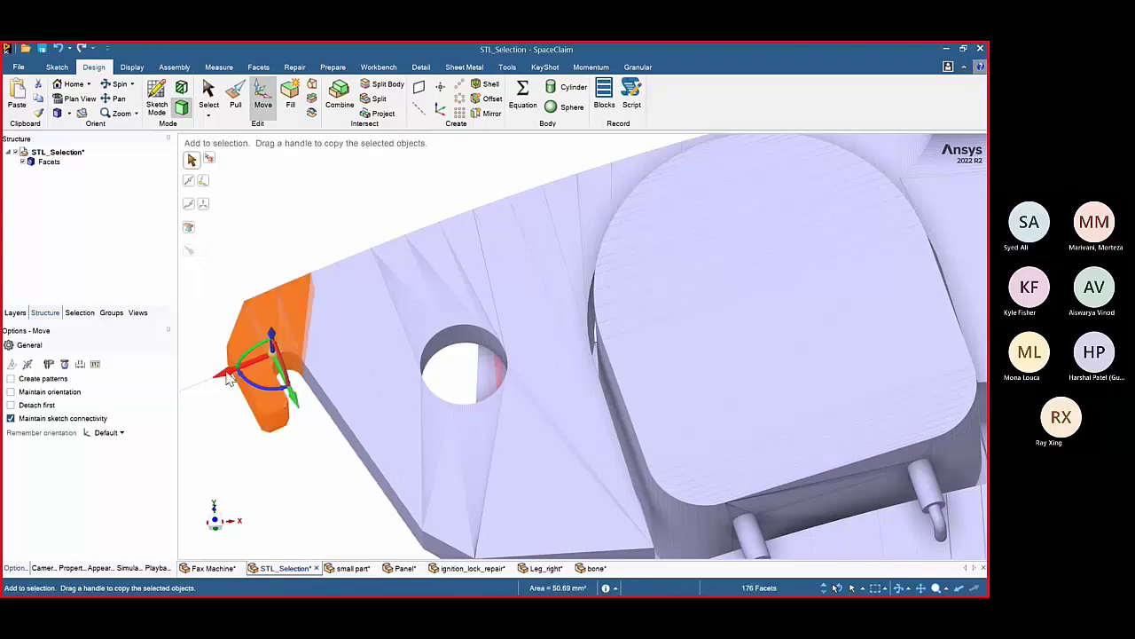
{"action": "scroll", "coordinate": [291, 266], "scroll_direction": "down", "scroll_amount": 1}
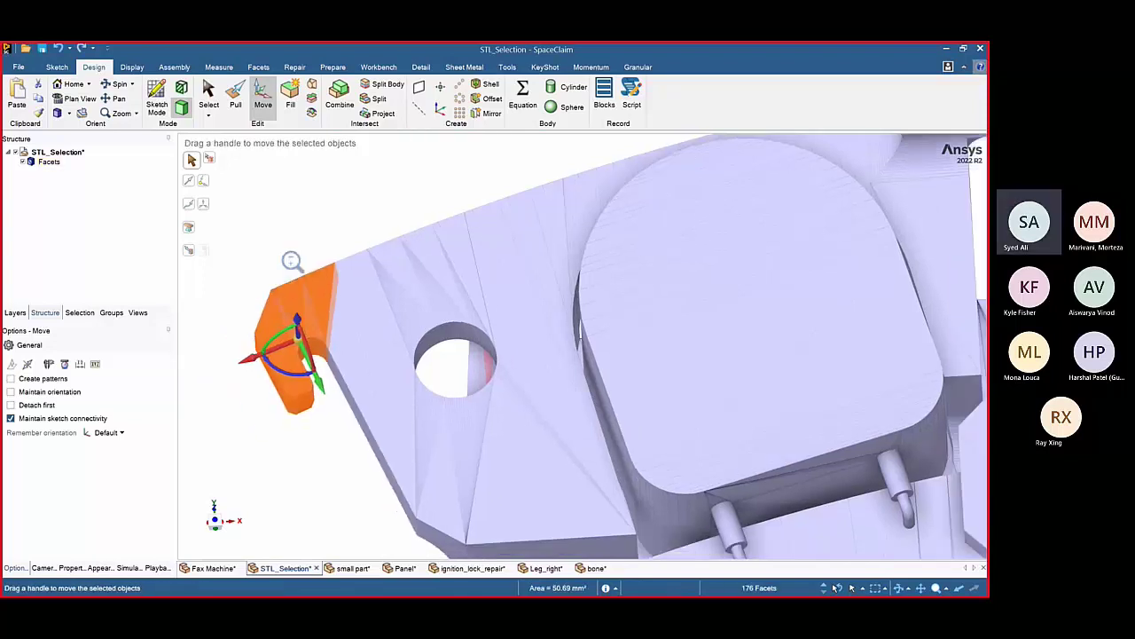
{"action": "scroll", "coordinate": [292, 260], "scroll_direction": "down", "scroll_amount": 6, "text": "ctrl"}
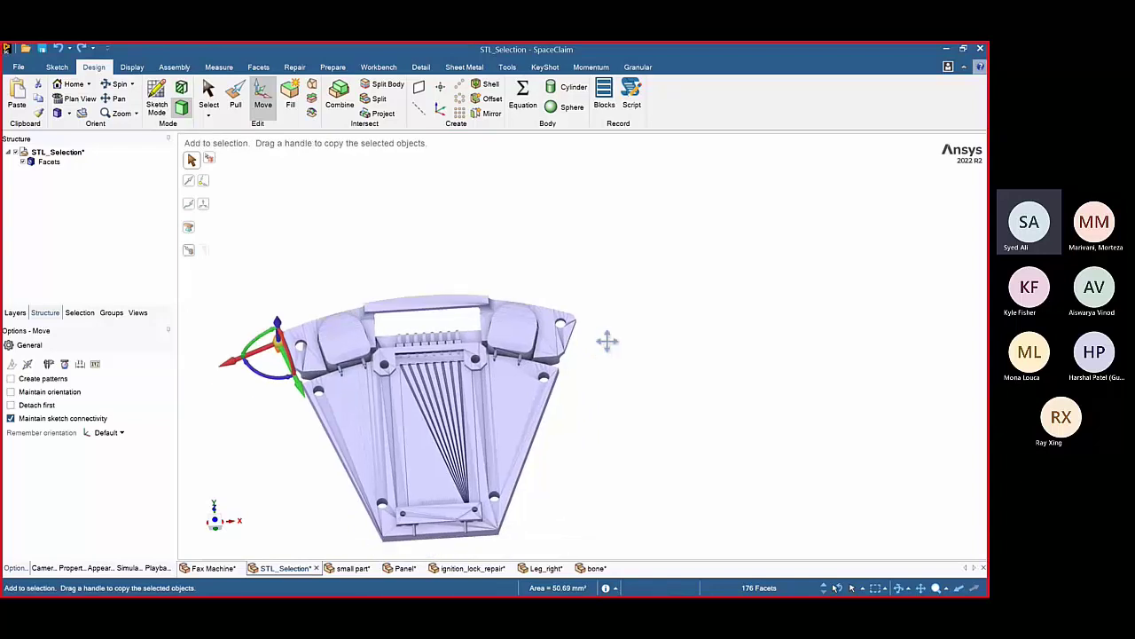
{"action": "middle_click_drag", "start_coordinate": [608, 340], "coordinate": [424, 361]}
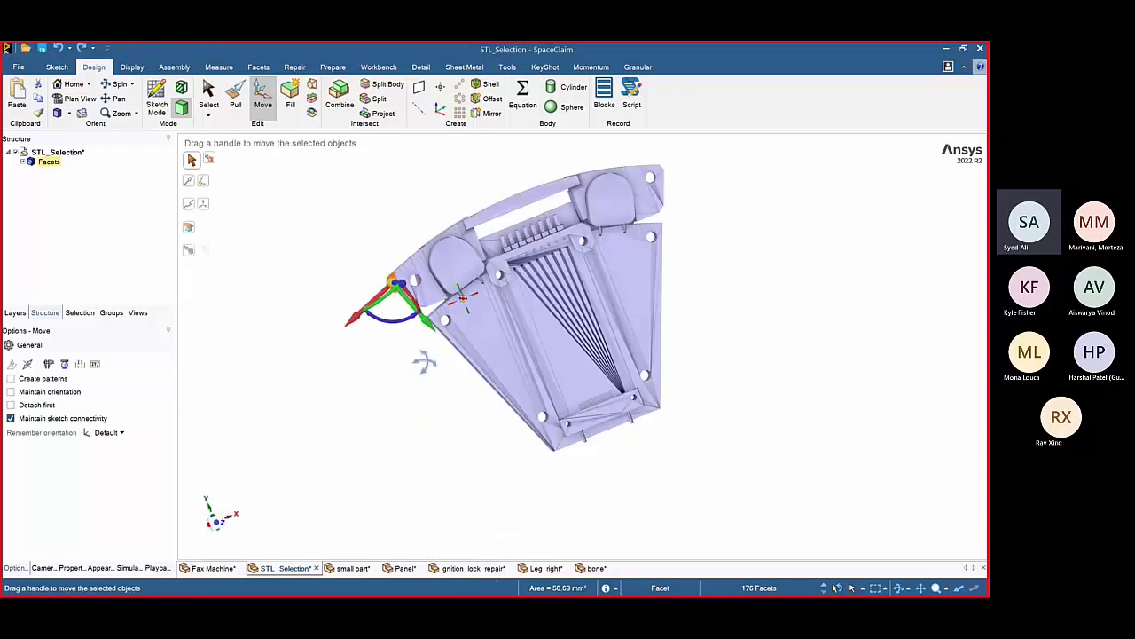
{"action": "middle_click_drag", "start_coordinate": [593, 354], "coordinate": [561, 341]}
{"action": "middle_click_drag", "start_coordinate": [518, 291], "coordinate": [522, 310]}
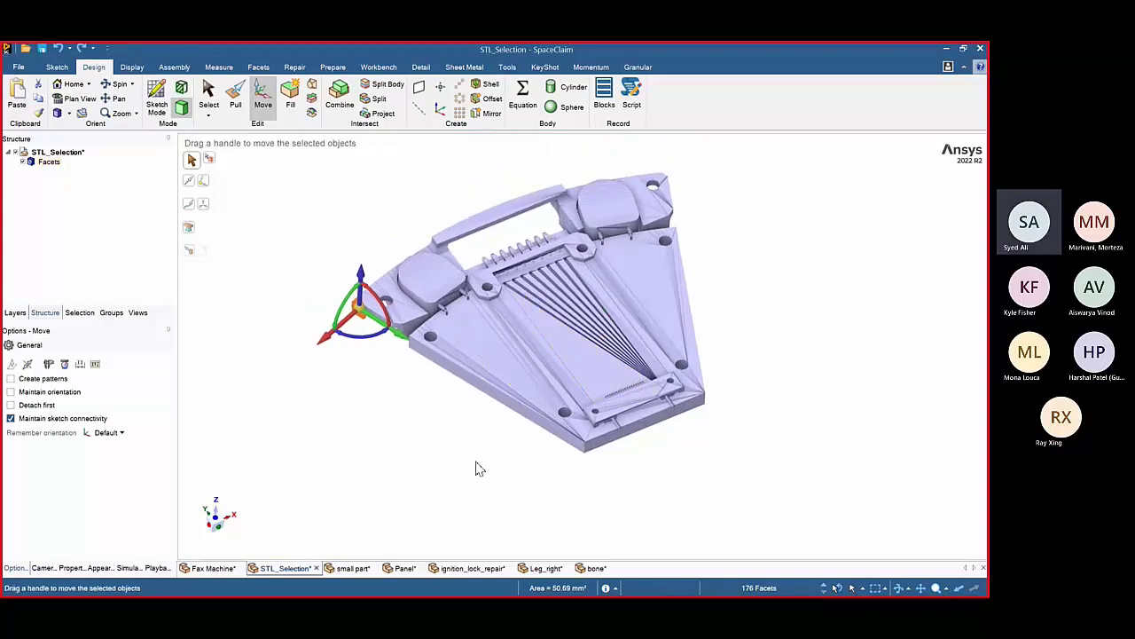
{"action": "left_click", "coordinate": [477, 464]}
- Select the facet edge chain along the handle's inner edge and paste a copy of it as curves
{"action": "mouse_move", "coordinate": [477, 463]}
{"action": "middle_mouse_down"}
{"action": "mouse_move", "coordinate": [616, 462]}
{"action": "mouse_move", "coordinate": [431, 310]}
{"action": "mouse_move", "coordinate": [576, 149]}
{"action": "mouse_move", "coordinate": [534, 212]}
{"action": "mouse_move", "coordinate": [578, 393]}
{"action": "mouse_move", "coordinate": [606, 409]}
{"action": "mouse_move", "coordinate": [461, 393]}
{"action": "mouse_move", "coordinate": [492, 351]}
{"action": "middle_mouse_up"}
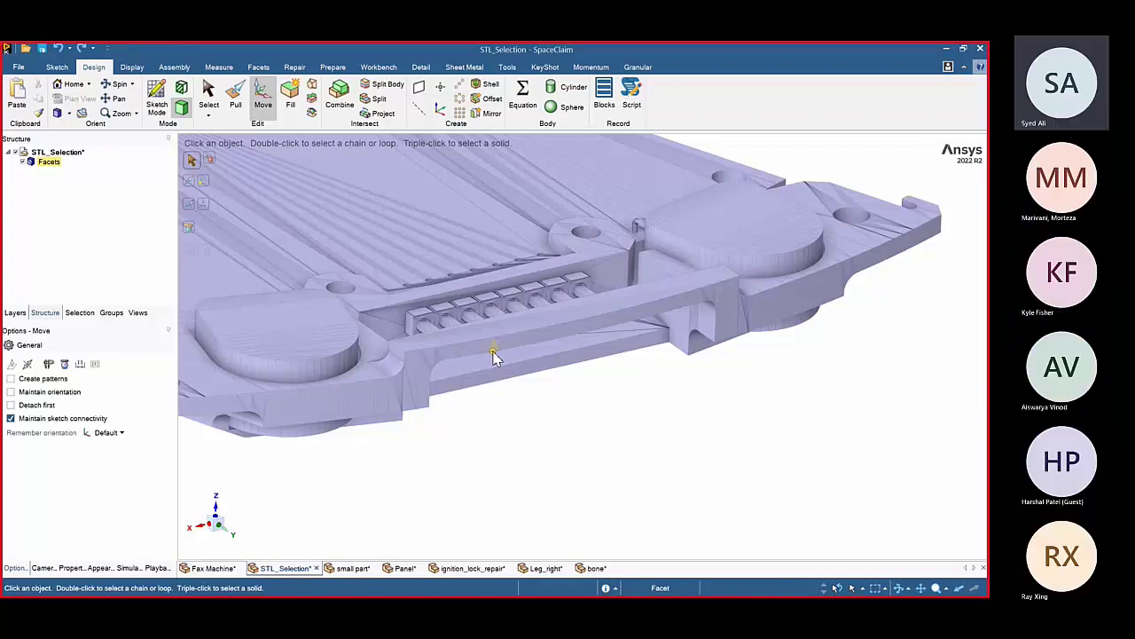
{"action": "left_click", "coordinate": [494, 355]}
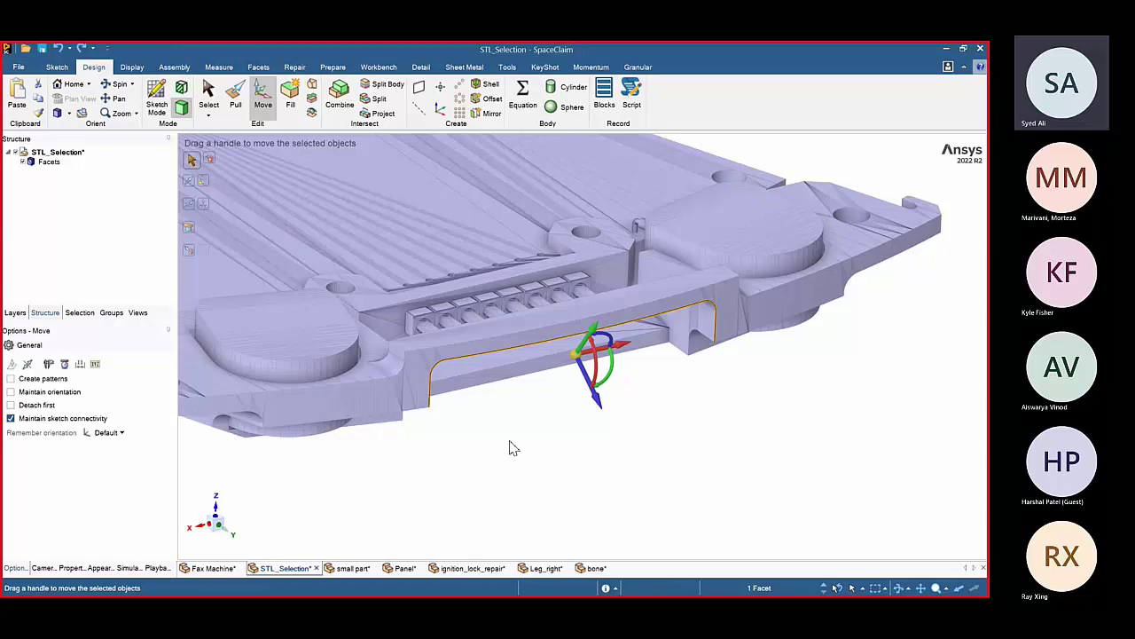
{"action": "key", "text": "ctrl"}
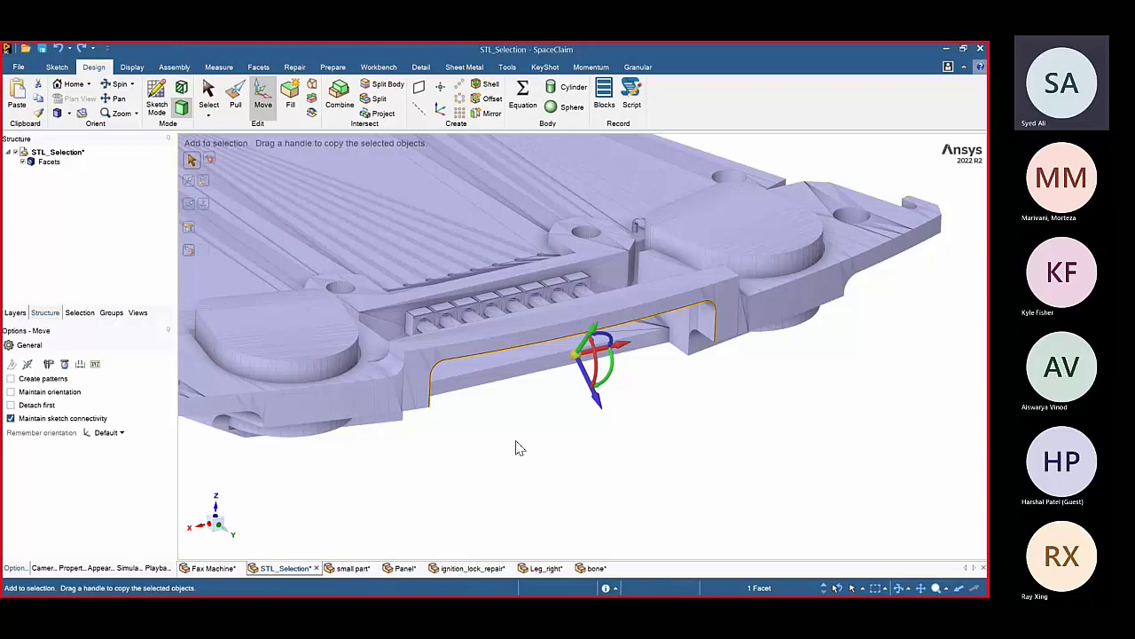
{"action": "key", "text": "ctrl+v"}
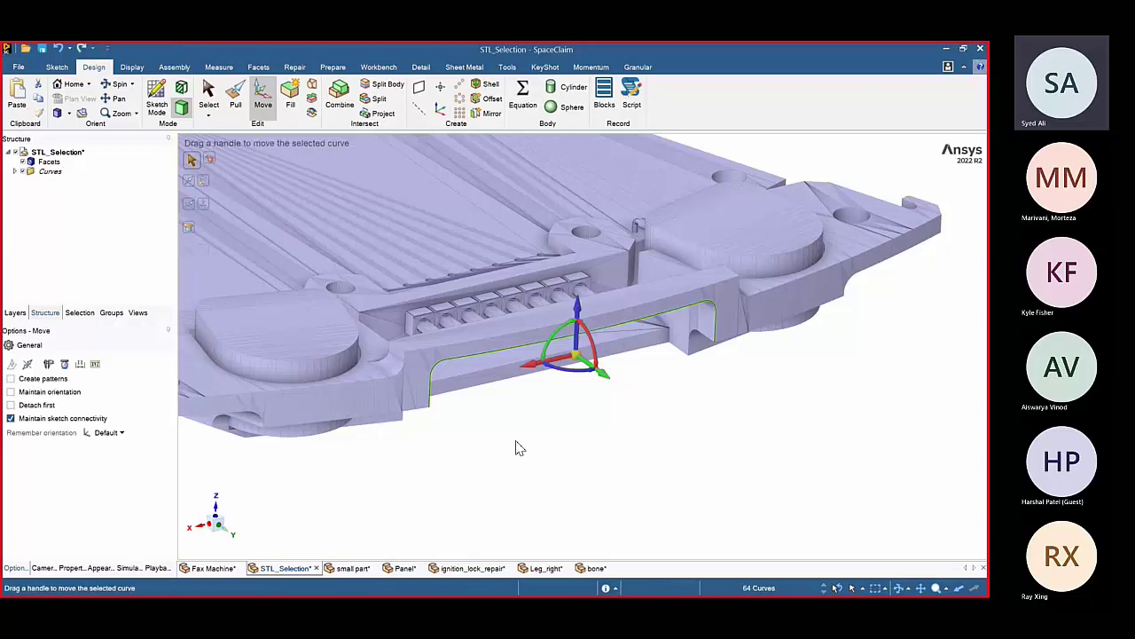
- Hide the faceted body and clear the selection to view the extracted edge curves on their own
{"action": "left_click", "coordinate": [27, 164]}
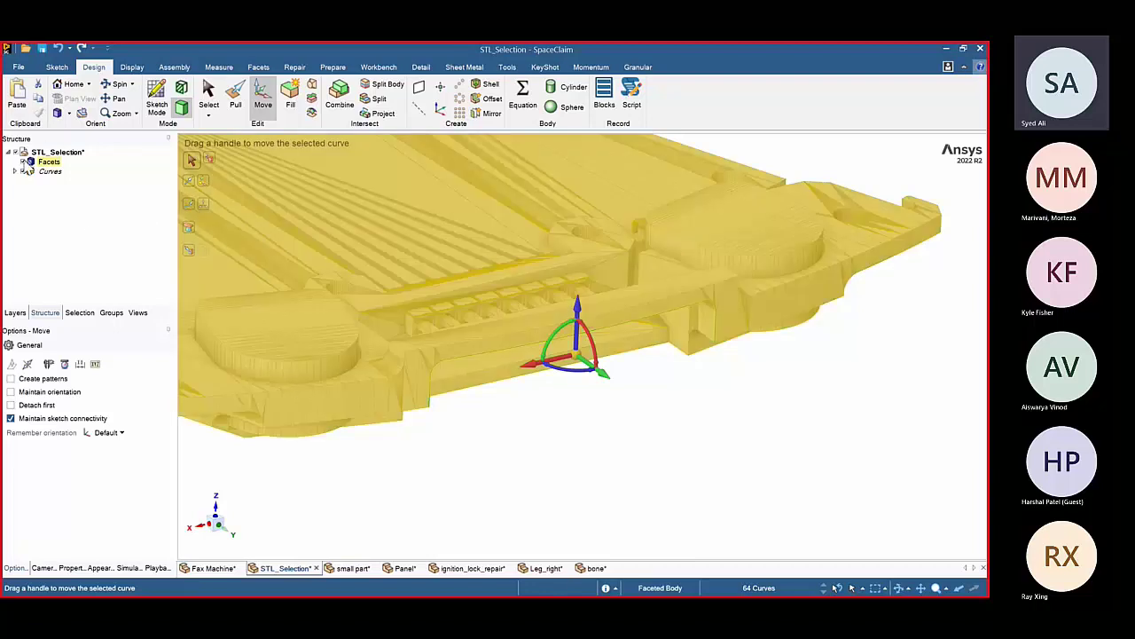
{"action": "left_click", "coordinate": [26, 165]}
{"action": "left_click", "coordinate": [405, 395]}
{"action": "mouse_move", "coordinate": [406, 396]}
{"action": "middle_mouse_down"}
{"action": "mouse_move", "coordinate": [426, 390]}
{"action": "mouse_move", "coordinate": [402, 404]}
{"action": "mouse_move", "coordinate": [390, 363]}
{"action": "mouse_move", "coordinate": [393, 400]}
{"action": "middle_mouse_up"}
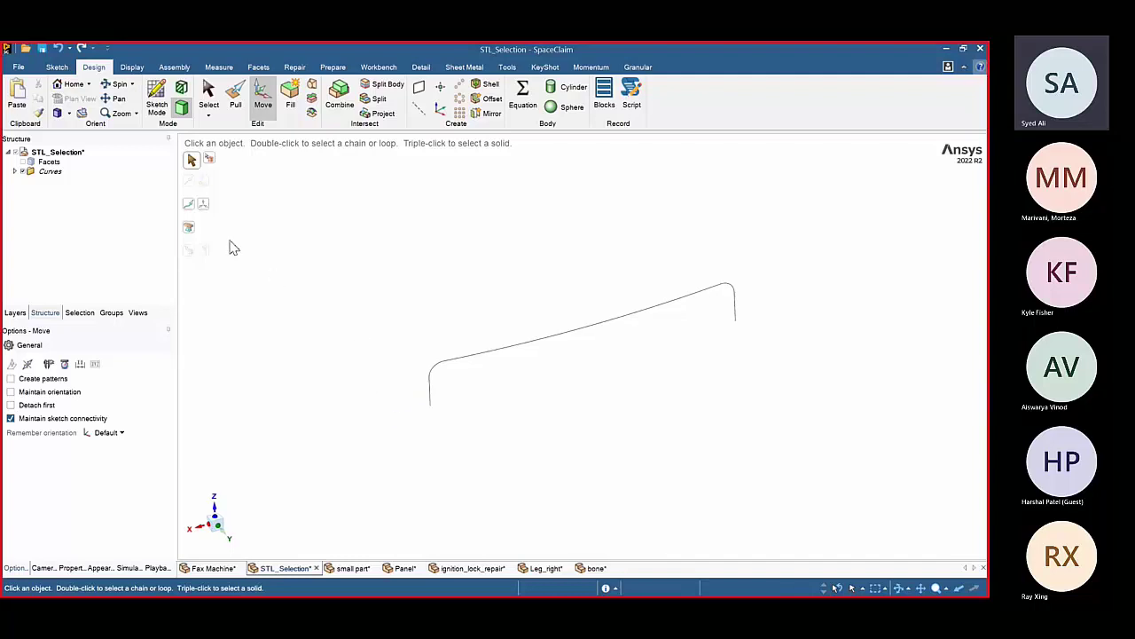
- Hide the Curves folder and show the faceted body again, with the whole part in view
{"action": "left_click", "coordinate": [26, 177]}
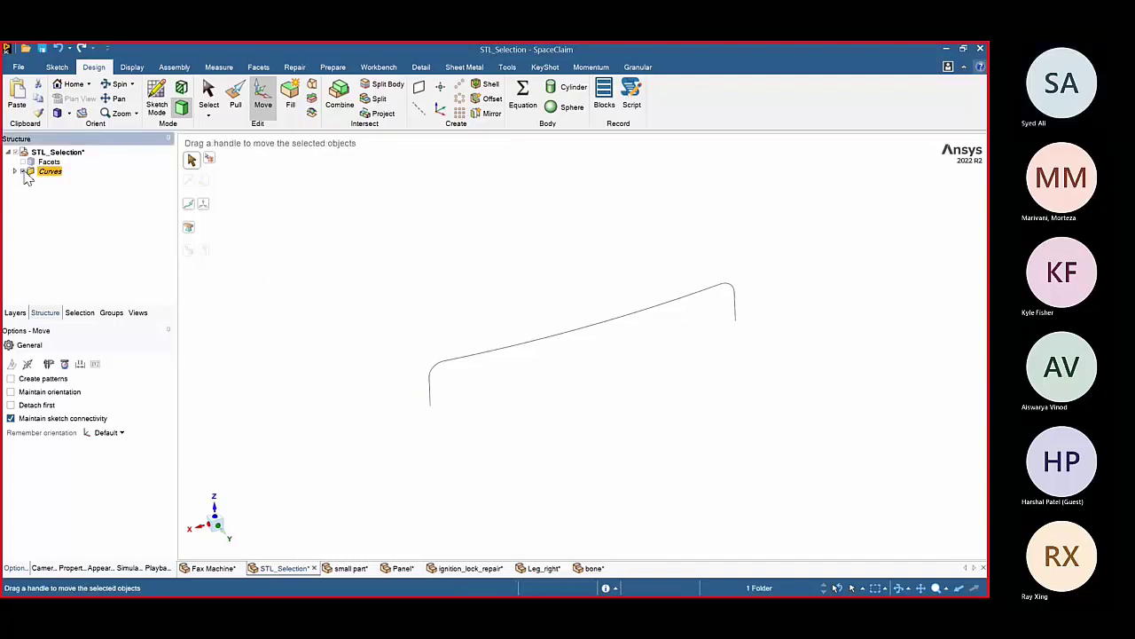
{"action": "left_click", "coordinate": [31, 163]}
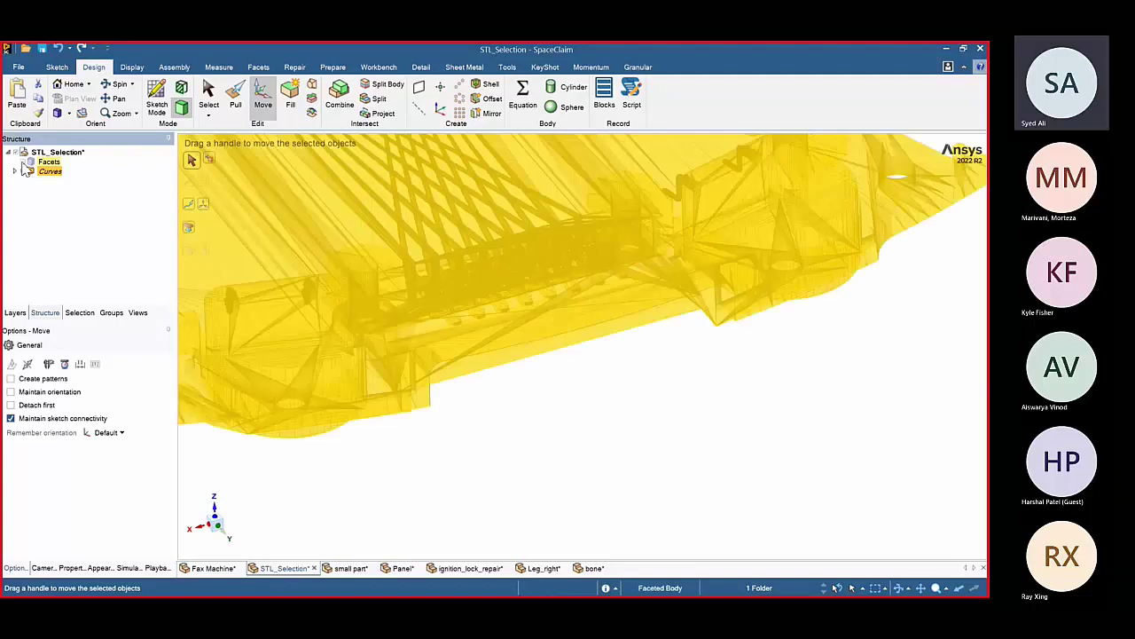
{"action": "left_click", "coordinate": [23, 163]}
{"action": "scroll", "coordinate": [479, 408], "scroll_direction": "down", "scroll_amount": 3}
{"action": "middle_click_drag", "start_coordinate": [482, 410], "coordinate": [676, 321]}
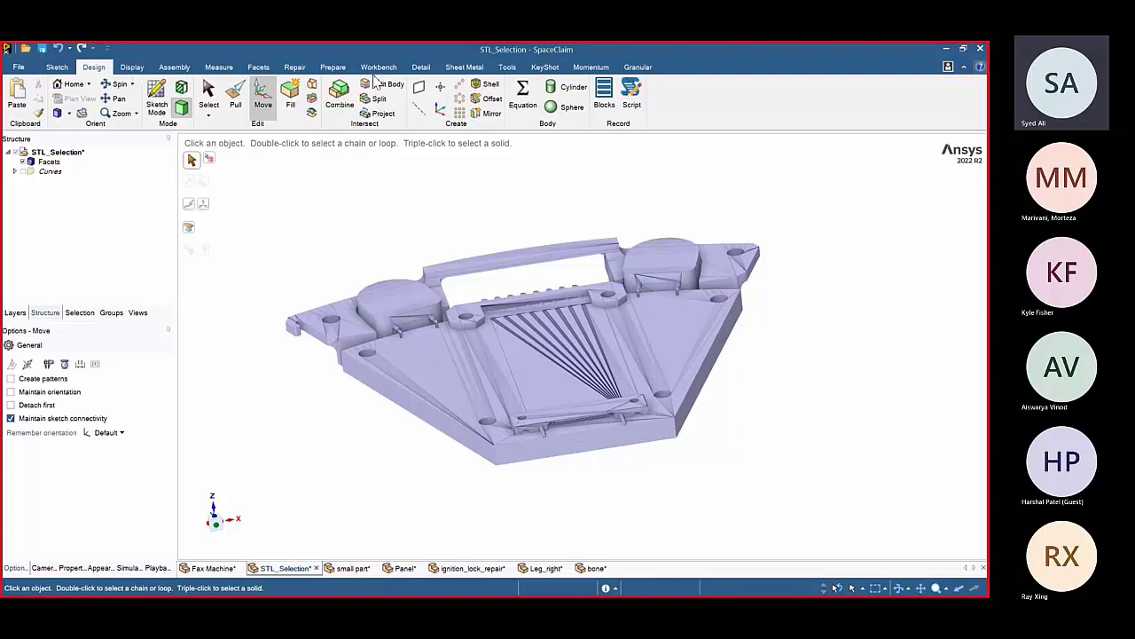
- Separate the STL_Selection faceted body into all of its individual faceted bodies
{"action": "left_click", "coordinate": [258, 68]}
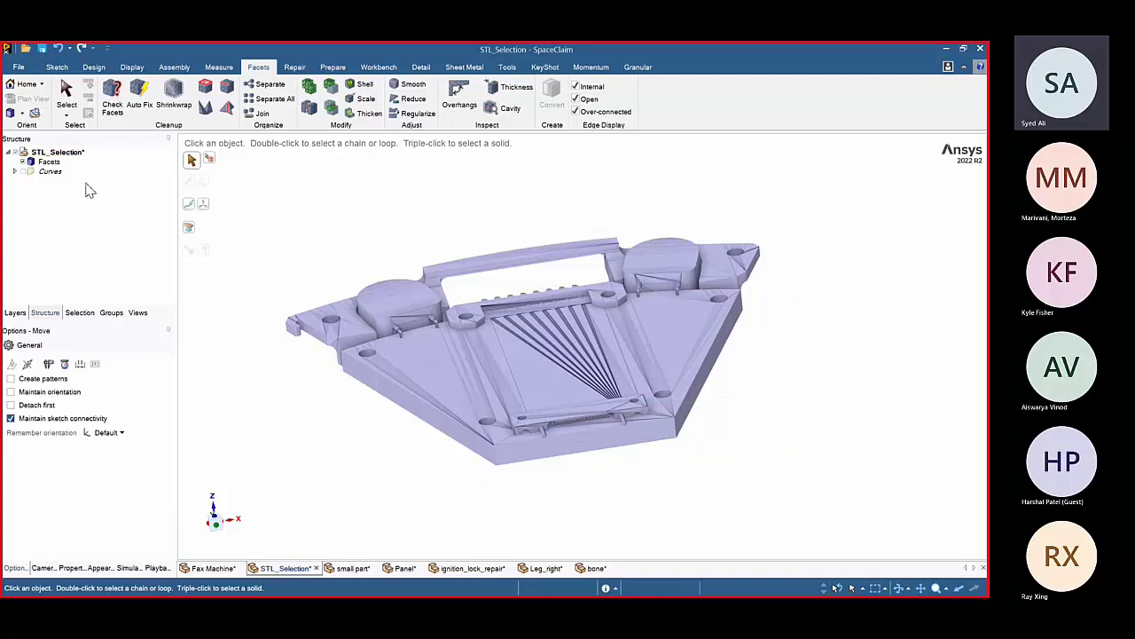
{"action": "left_click", "coordinate": [41, 164]}
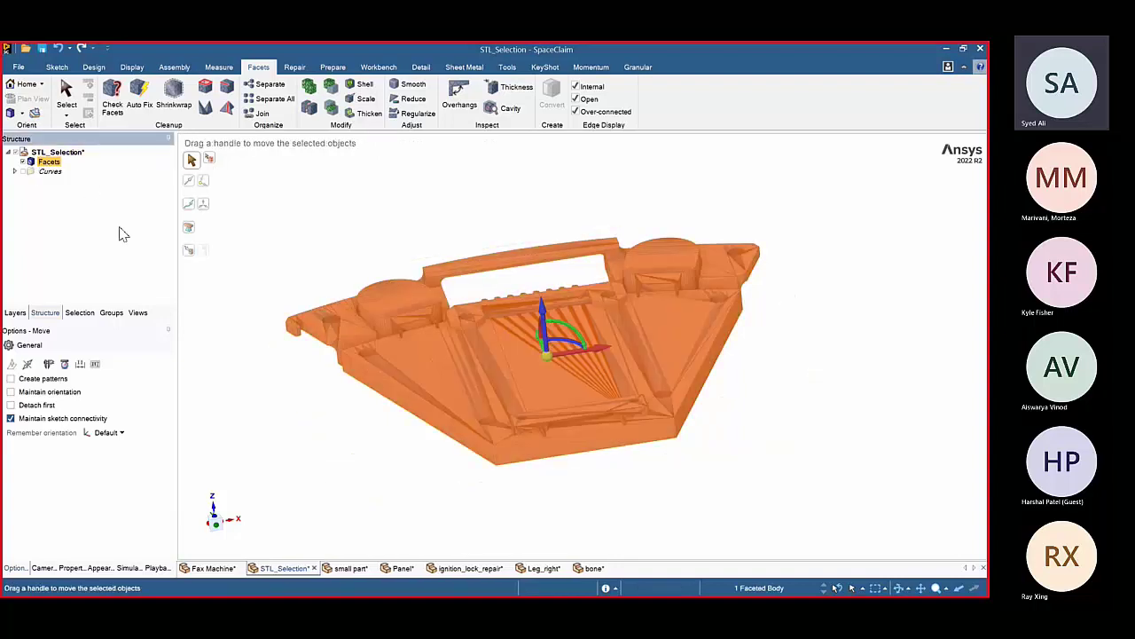
{"action": "left_click", "coordinate": [276, 101]}
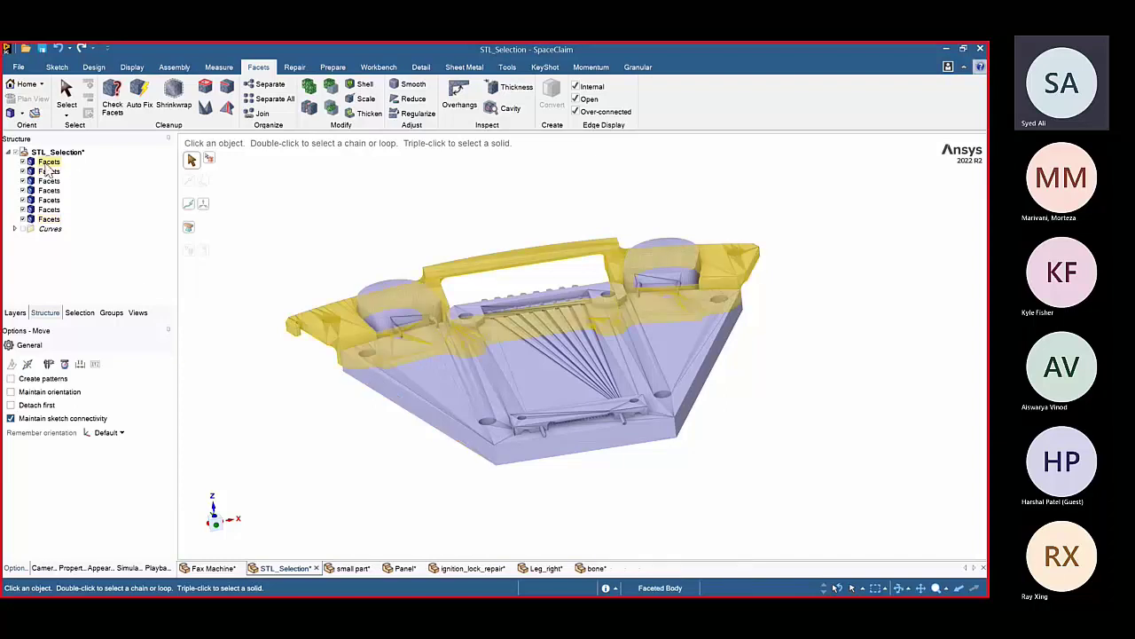
- Select all the separated faceted bodies and assign them randomized colors
{"action": "left_click", "coordinate": [51, 220]}
{"action": "left_click", "coordinate": [54, 220], "text": "shift"}
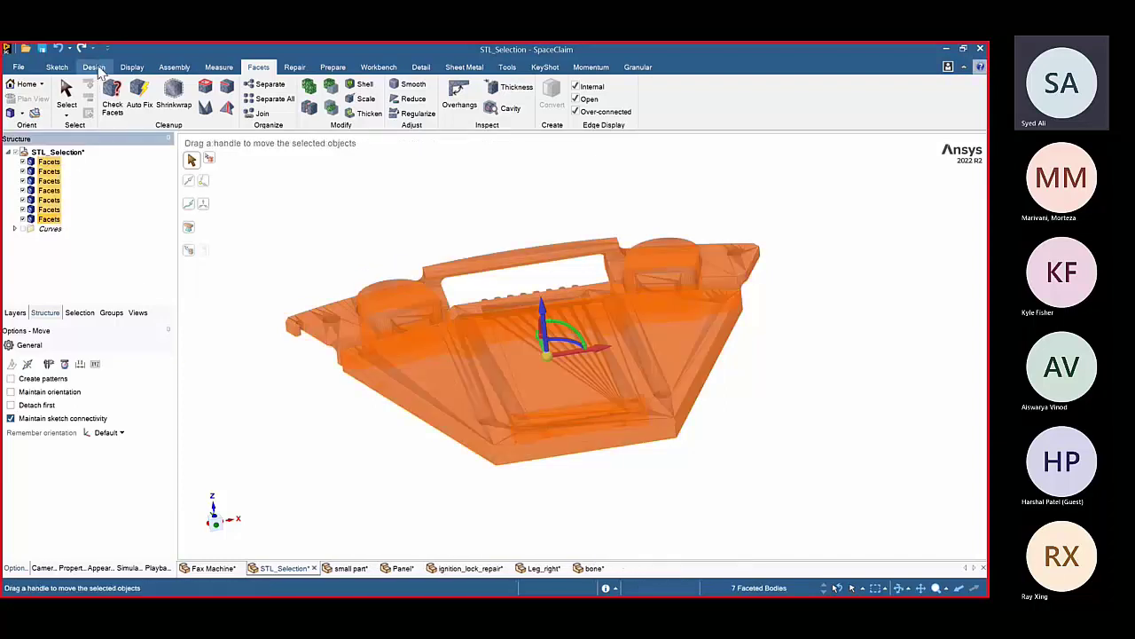
{"action": "left_click", "coordinate": [96, 68]}
{"action": "left_click", "coordinate": [131, 68]}
{"action": "left_click", "coordinate": [114, 102]}
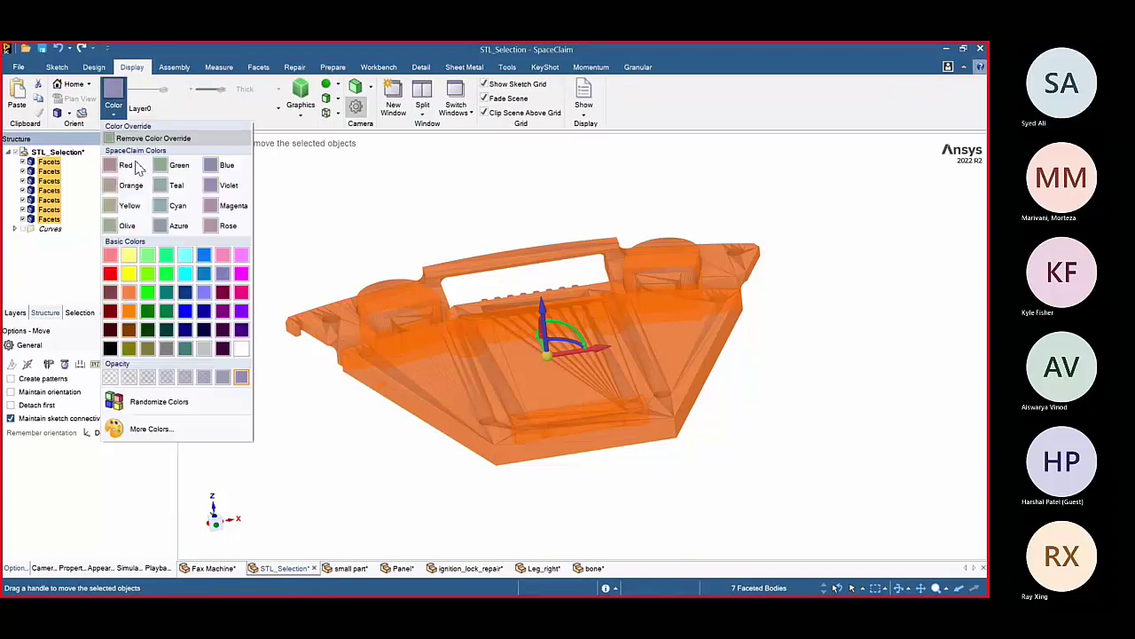
{"action": "left_click", "coordinate": [160, 401]}
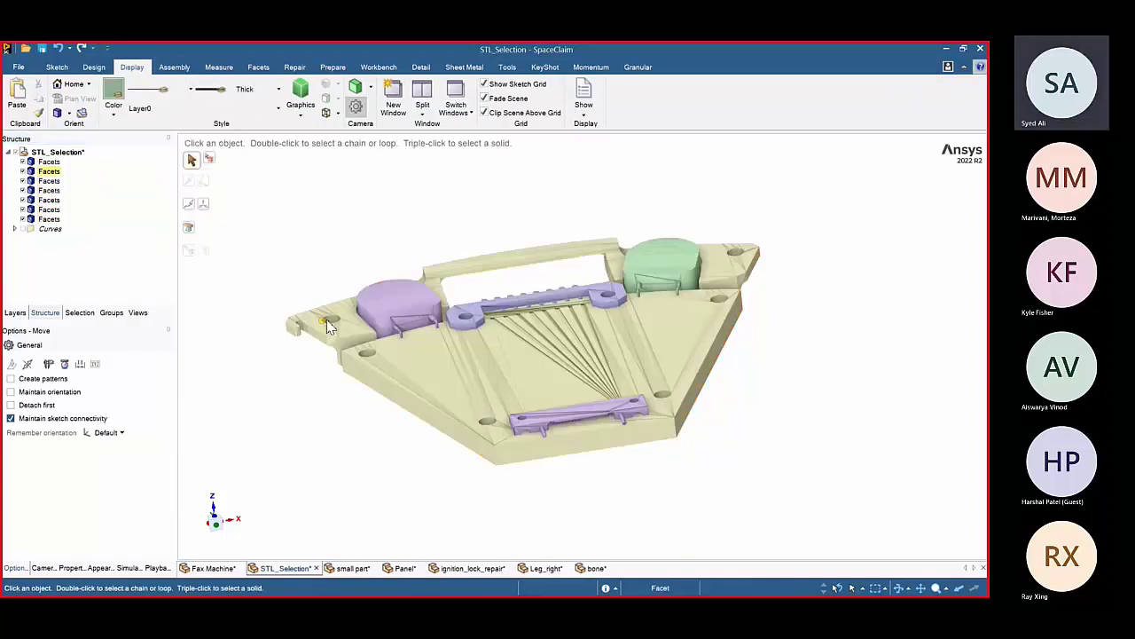
- Select the whole rounded block beside the handle's hooked end and move it up along Z, clear of the assembly
{"action": "key", "text": "Escape"}
{"action": "left_click", "coordinate": [378, 311]}
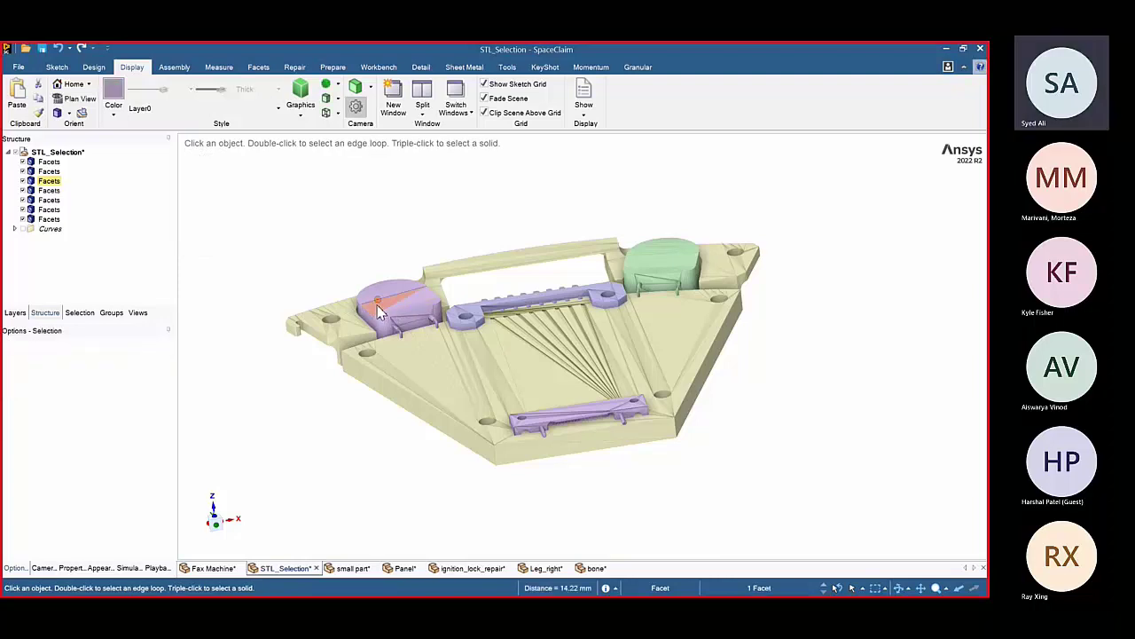
{"action": "triple_click", "coordinate": [384, 306]}
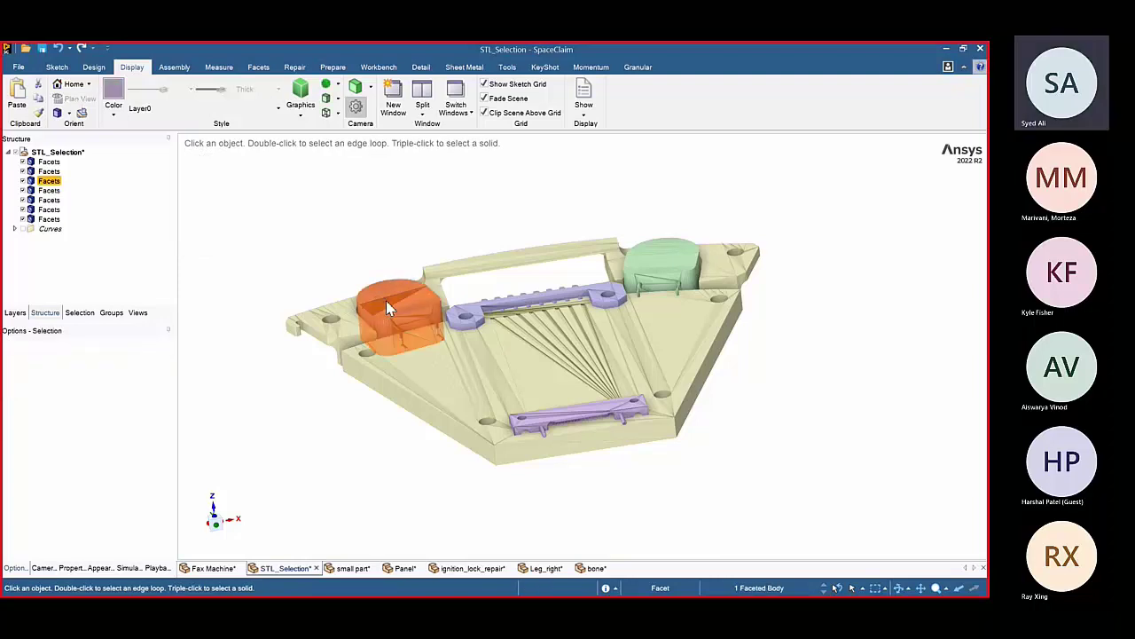
{"action": "key", "text": "m"}
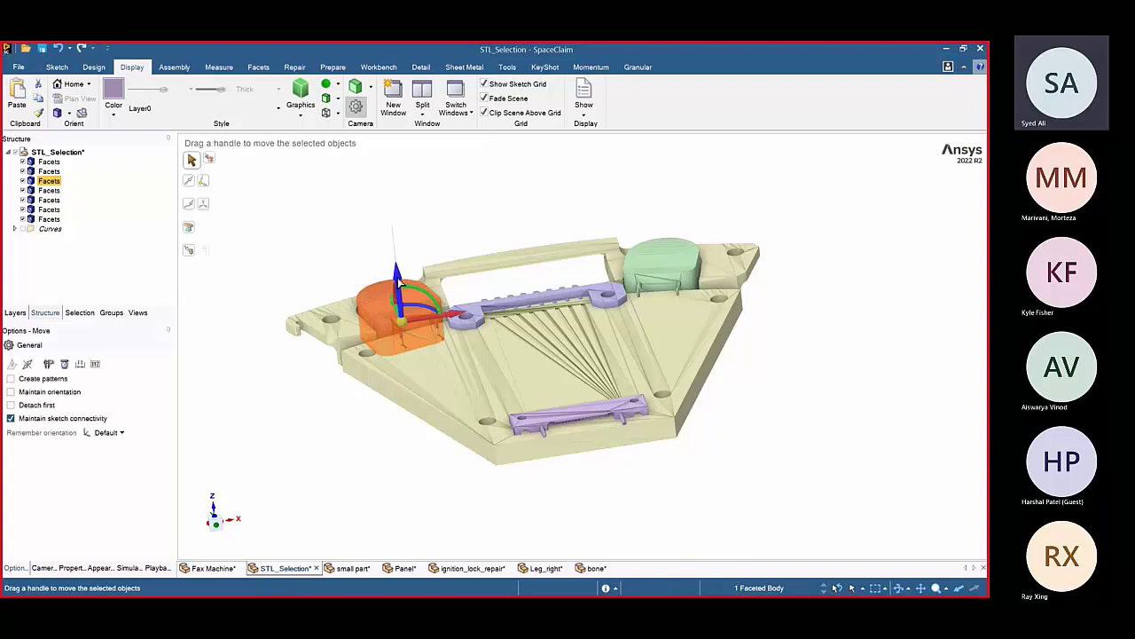
{"action": "left_click_drag", "start_coordinate": [397, 277], "coordinate": [395, 173]}
- Select the entire handle frame body and move it down along Z by about 40 mm
{"action": "left_click", "coordinate": [340, 310]}
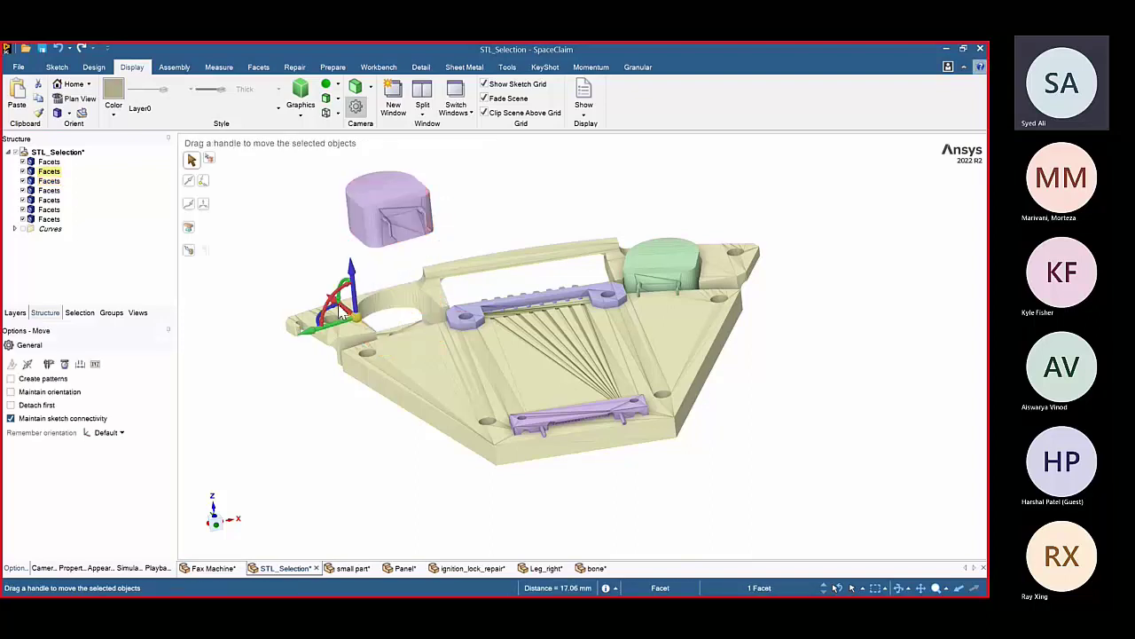
{"action": "double_click", "coordinate": [338, 305]}
{"action": "triple_click", "coordinate": [342, 306]}
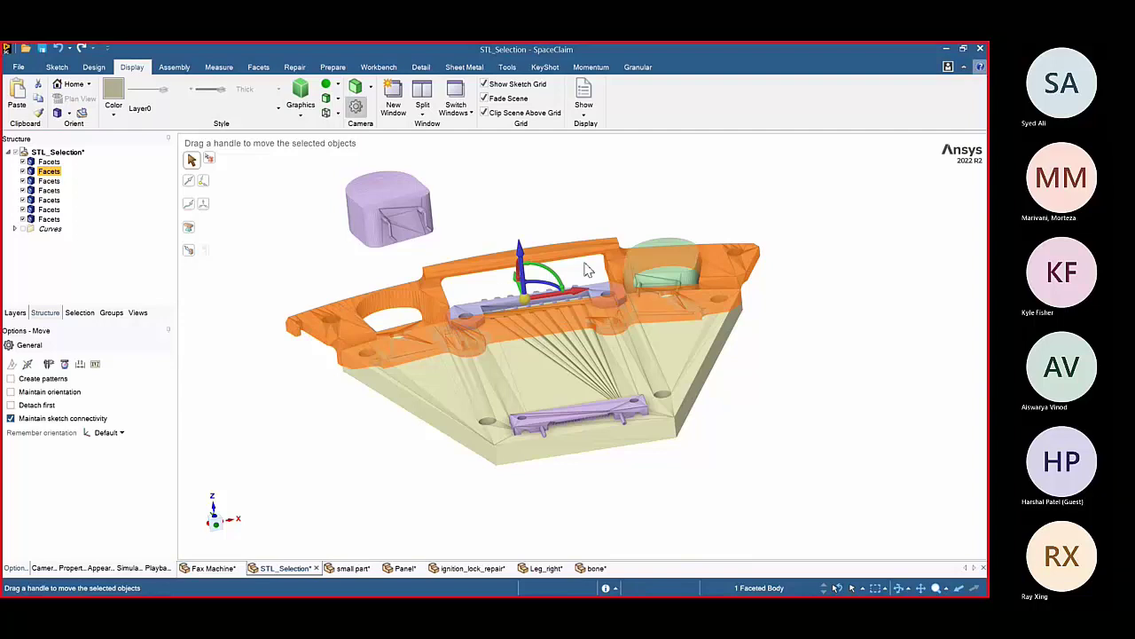
{"action": "left_click_drag", "start_coordinate": [526, 280], "coordinate": [529, 439]}
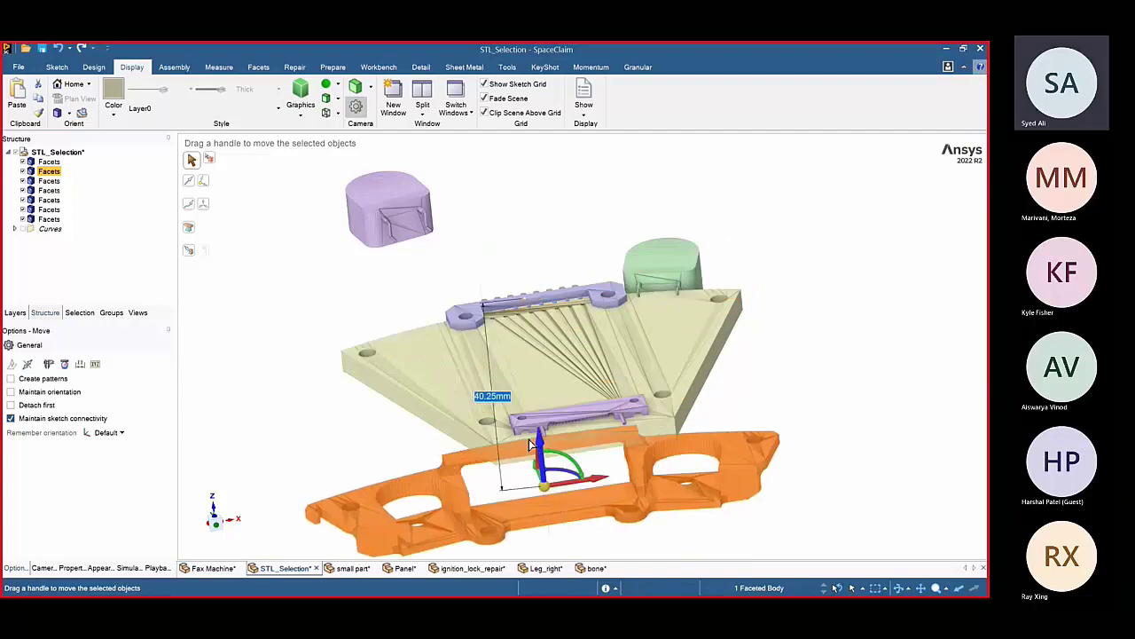
- Select the large tapered plate body and move it along X by about 74 mm, away from the other parts
{"action": "triple_click", "coordinate": [471, 378]}
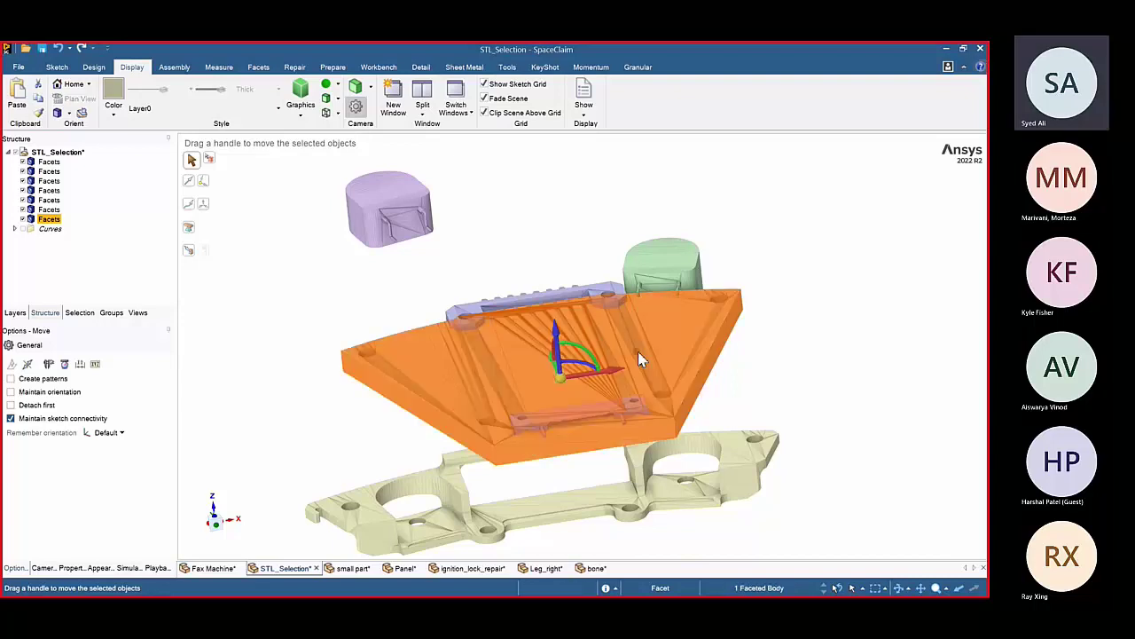
{"action": "left_click_drag", "start_coordinate": [612, 371], "coordinate": [858, 353]}
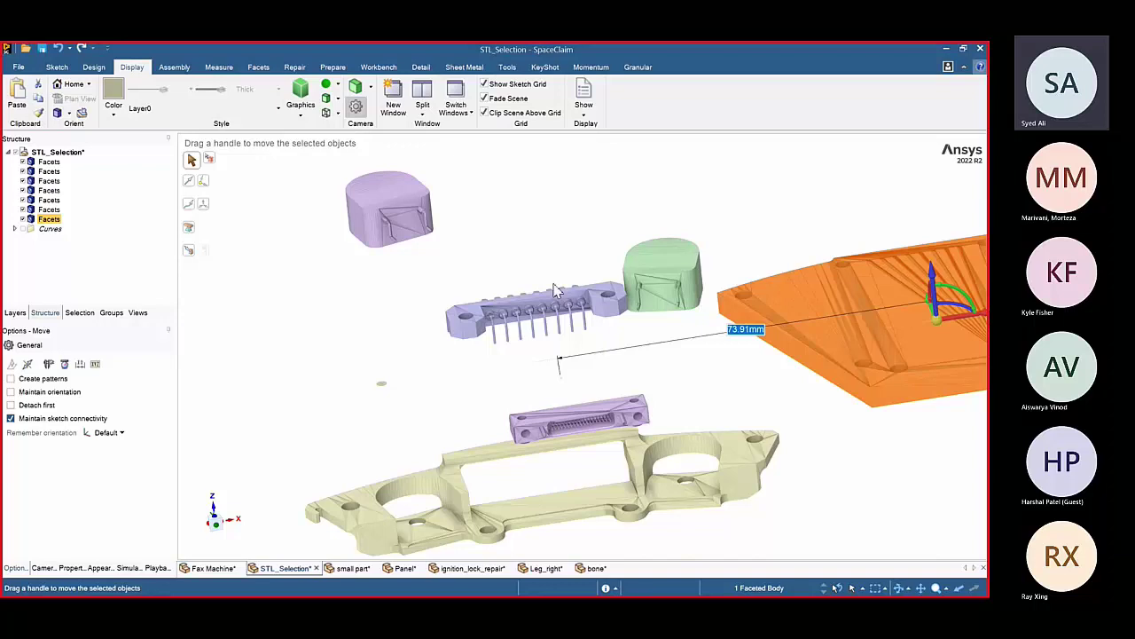
{"action": "middle_click_drag", "start_coordinate": [538, 332], "coordinate": [556, 378]}
{"action": "scroll", "coordinate": [550, 397], "scroll_direction": "down", "scroll_amount": 5}
{"action": "middle_click_drag", "start_coordinate": [516, 419], "coordinate": [542, 428]}
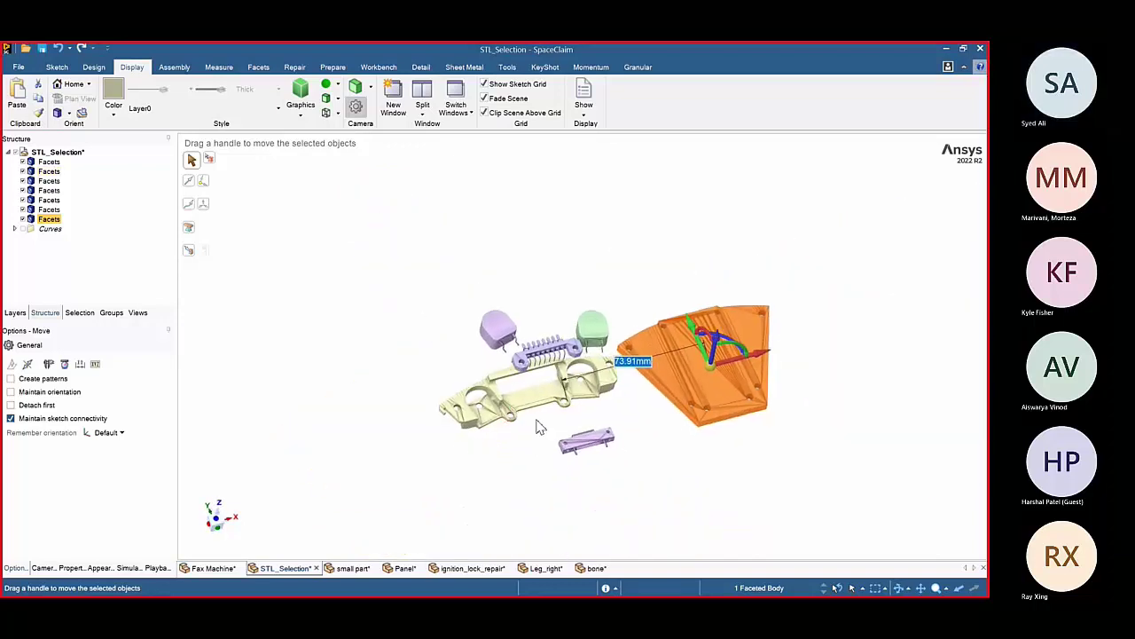
- Switch to the small part document and select all facets of the block's long front face
{"action": "left_click", "coordinate": [347, 568]}
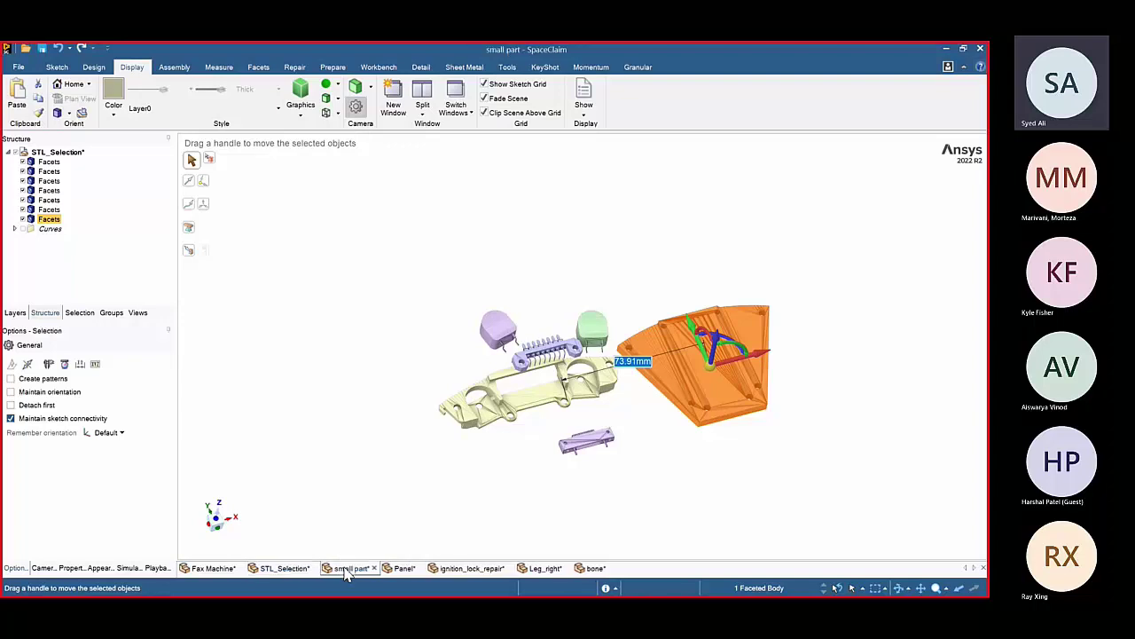
{"action": "middle_click_drag", "start_coordinate": [621, 474], "coordinate": [605, 478]}
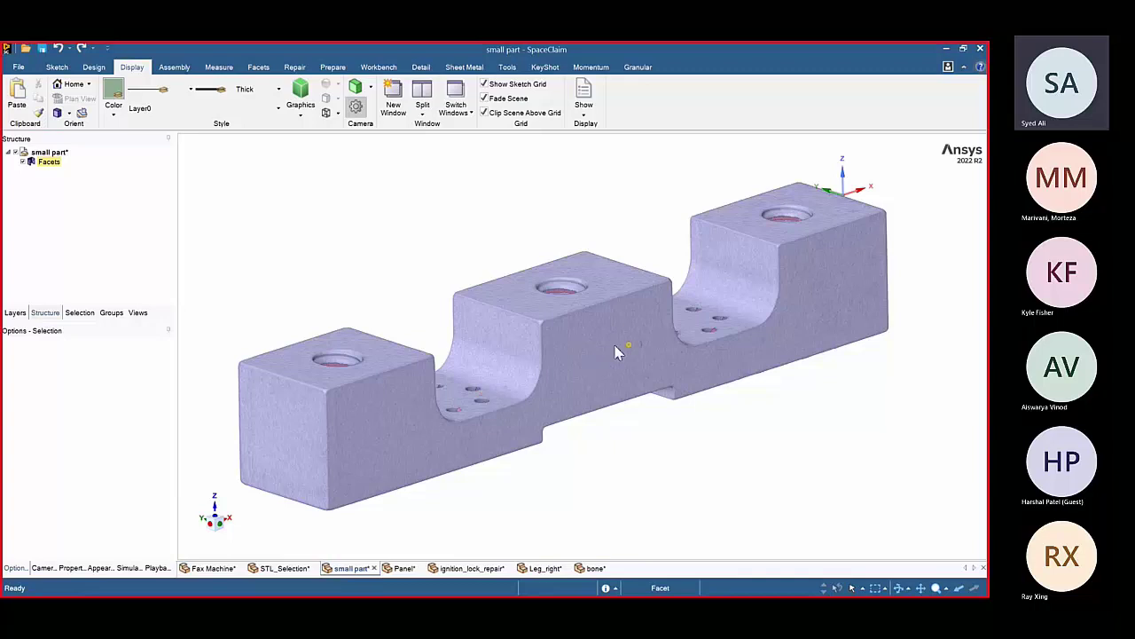
{"action": "triple_click", "coordinate": [572, 363]}
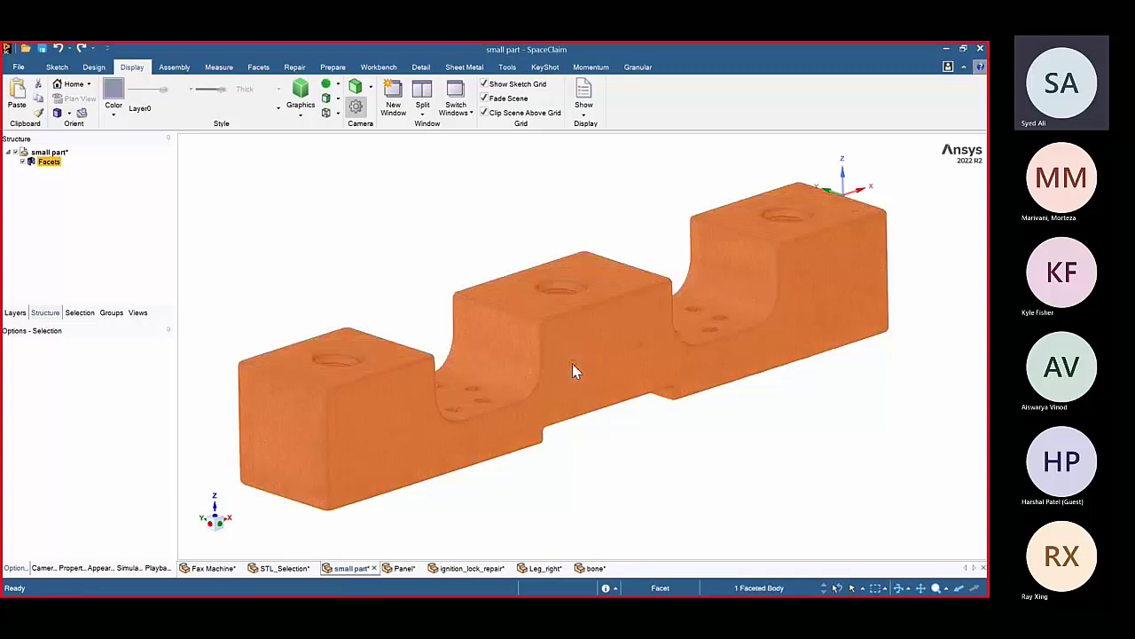
{"action": "double_click", "coordinate": [584, 371]}
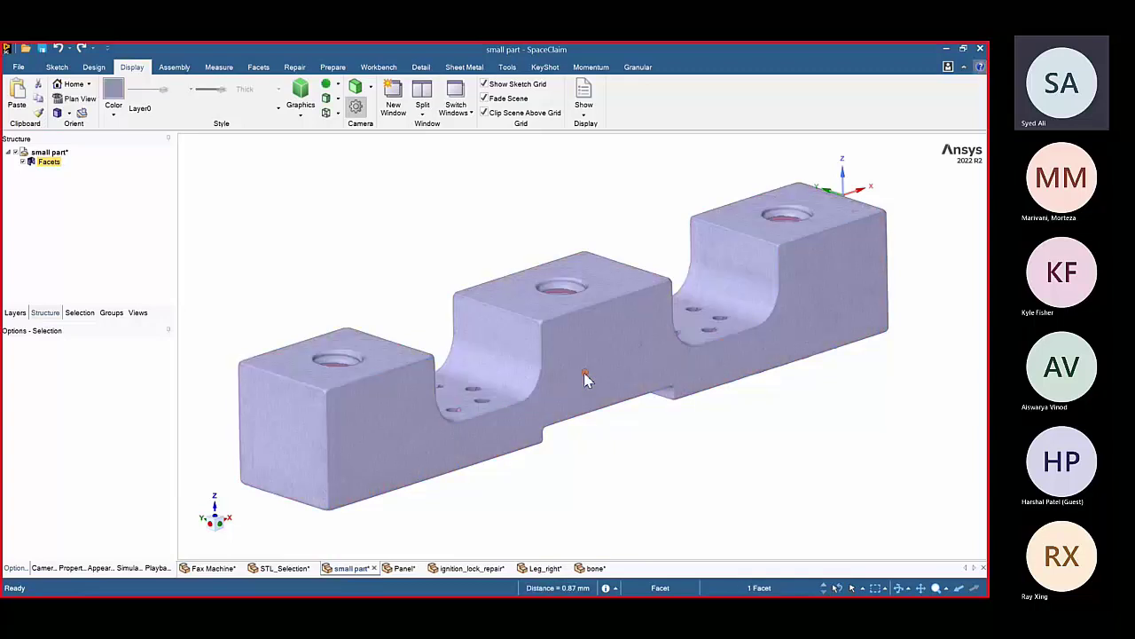
- Start a sketch on the plane of the selected front-face facets
{"action": "left_click", "coordinate": [57, 67]}
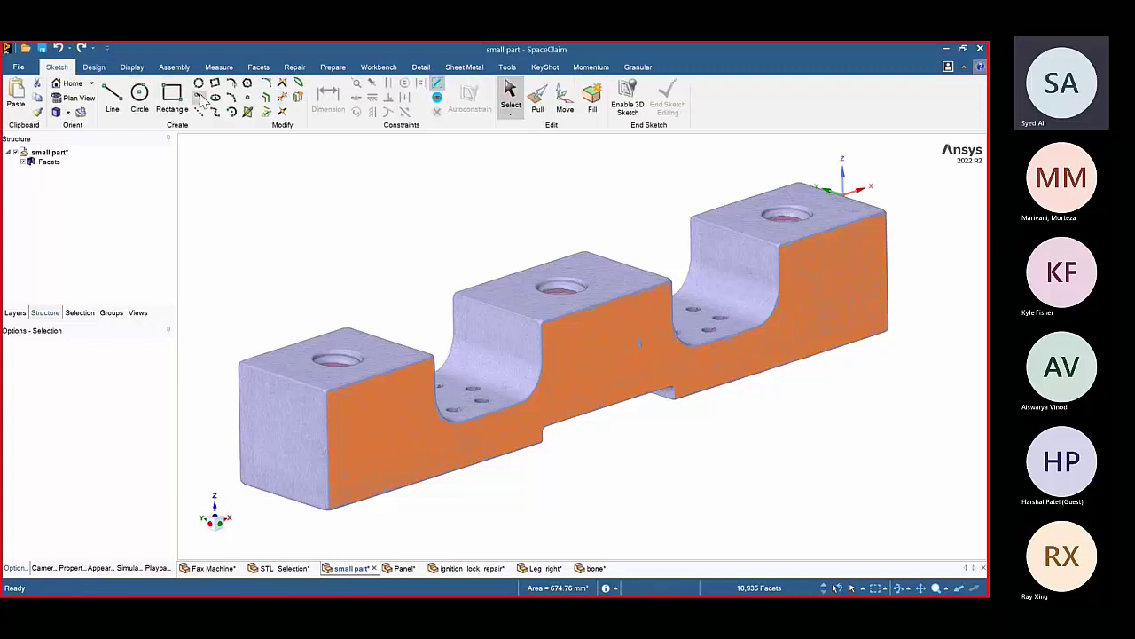
{"action": "left_click", "coordinate": [92, 71]}
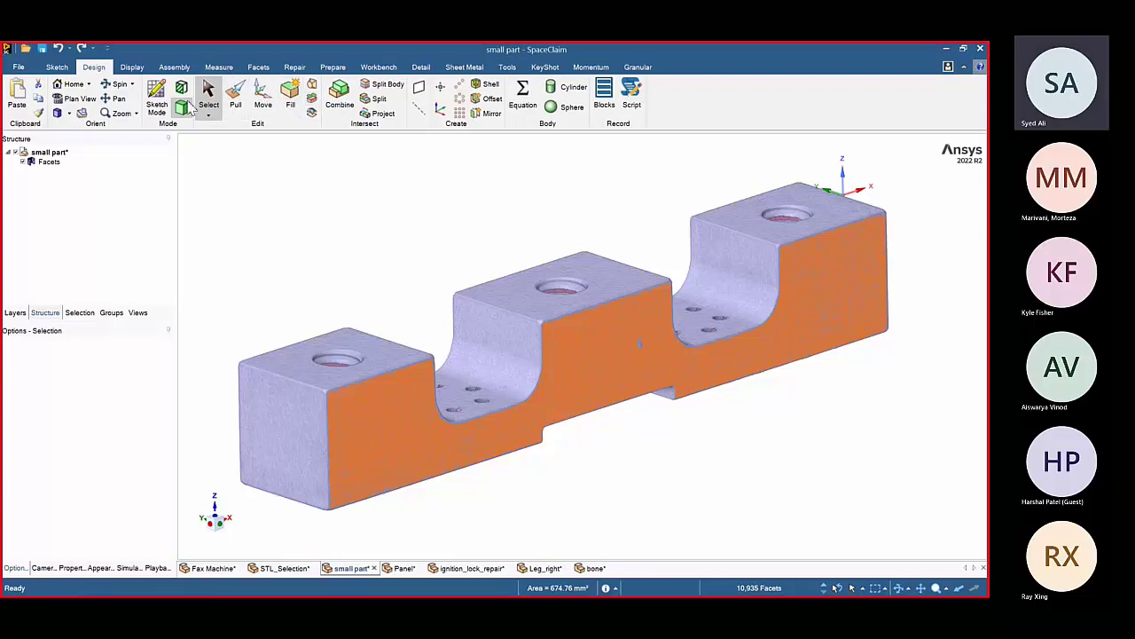
{"action": "left_click", "coordinate": [156, 98]}
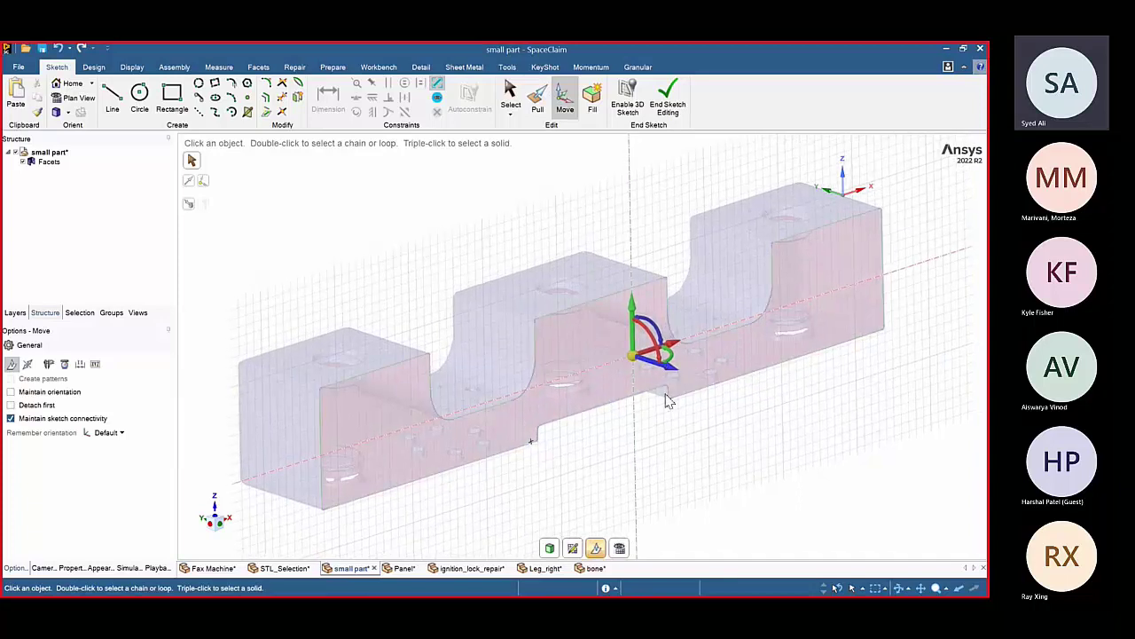
- Activate the Select tool on the front-face sketch plane and turn the sketch section to plan view
{"action": "middle_click_drag", "start_coordinate": [685, 458], "coordinate": [689, 573]}
{"action": "left_click", "coordinate": [577, 551]}
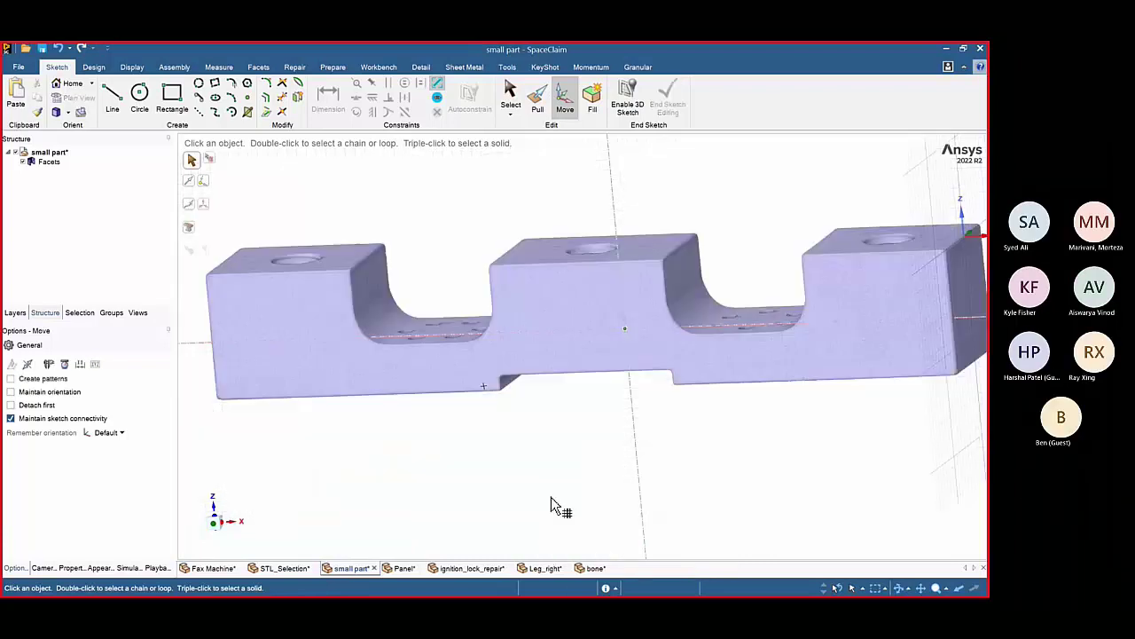
{"action": "left_click", "coordinate": [93, 67]}
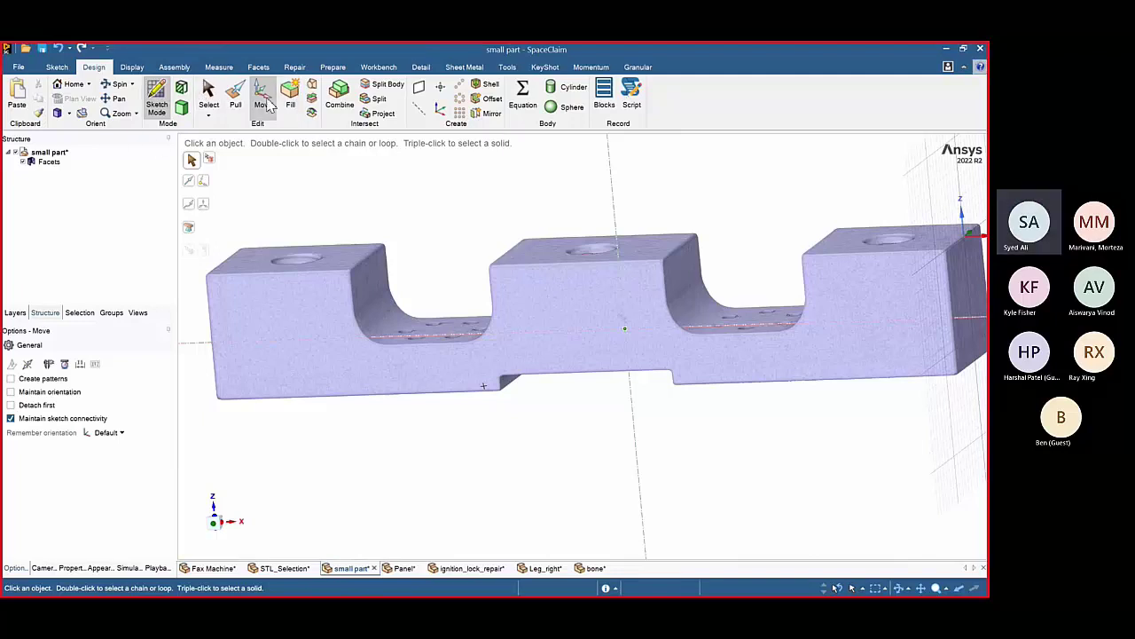
{"action": "left_click", "coordinate": [218, 108]}
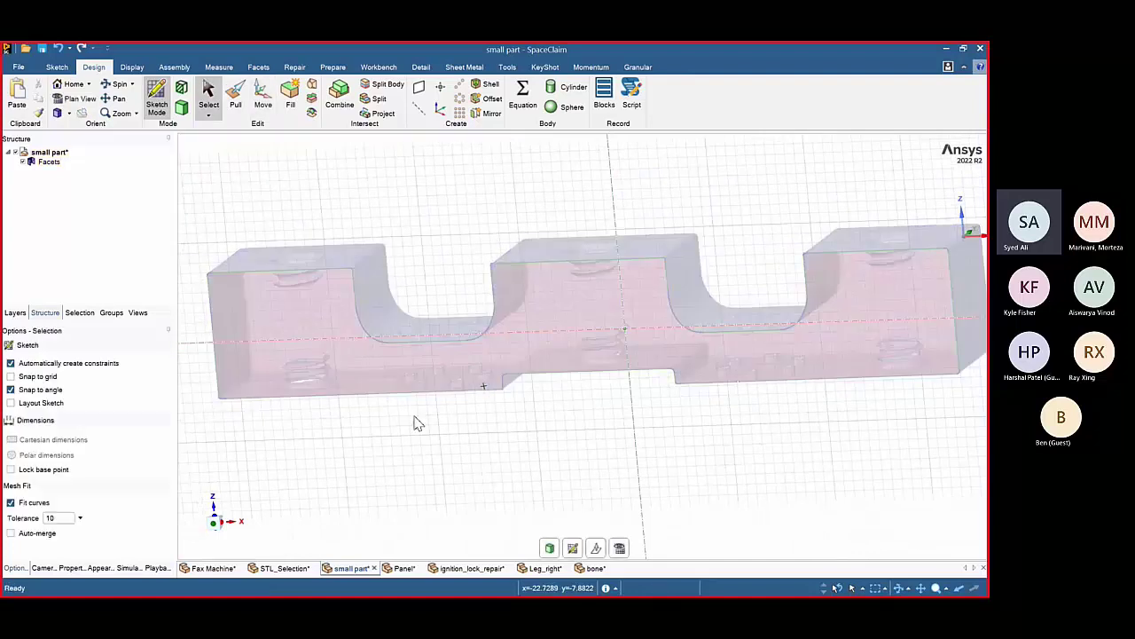
{"action": "middle_click_drag", "start_coordinate": [415, 417], "coordinate": [446, 407]}
{"action": "scroll", "coordinate": [447, 407], "scroll_direction": "down", "scroll_amount": 3}
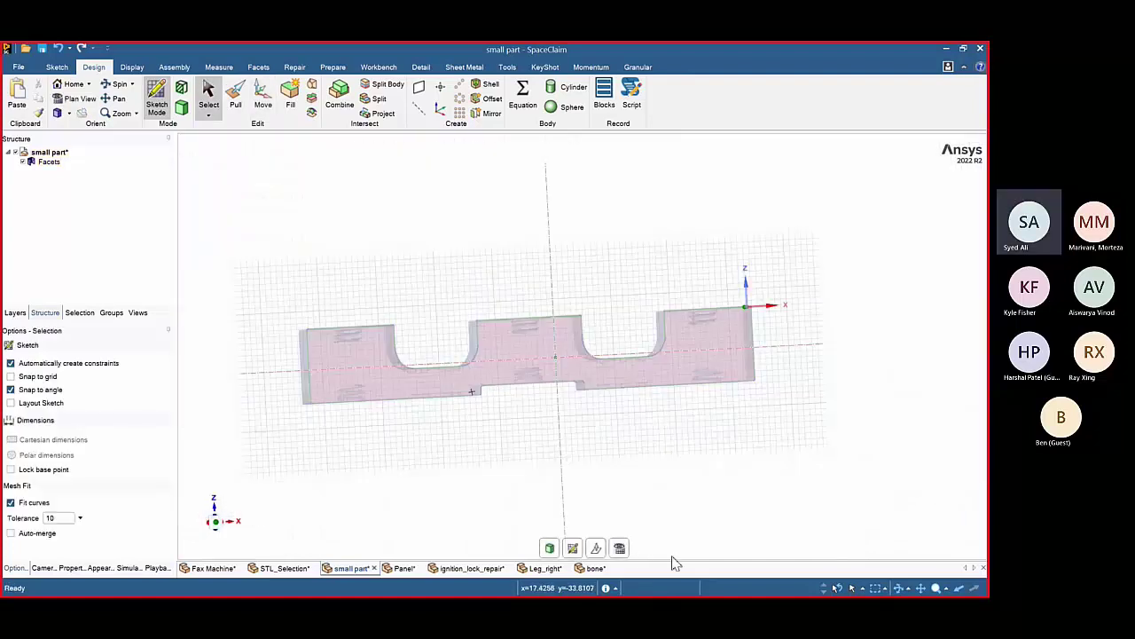
{"action": "left_click", "coordinate": [620, 549]}
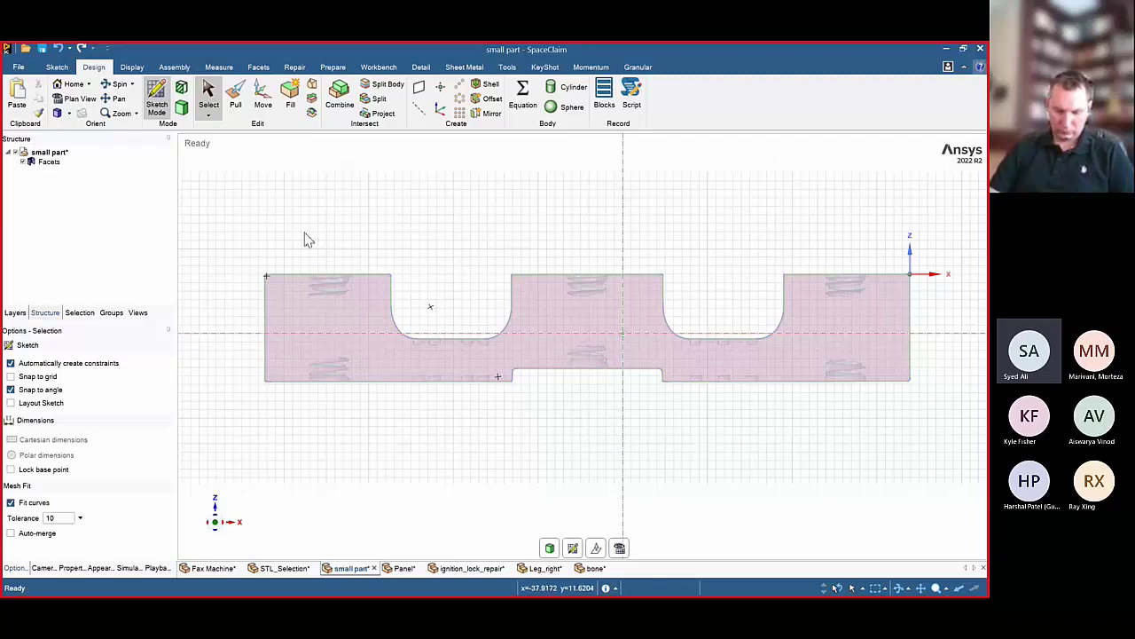
- Box-select every section curve around the block's outline and project them onto the sketch with Fit curves at tolerance 10
{"action": "mouse_move", "coordinate": [222, 241]}
{"action": "left_mouse_down"}
{"action": "mouse_move", "coordinate": [684, 432]}
{"action": "mouse_move", "coordinate": [901, 453]}
{"action": "left_mouse_up"}
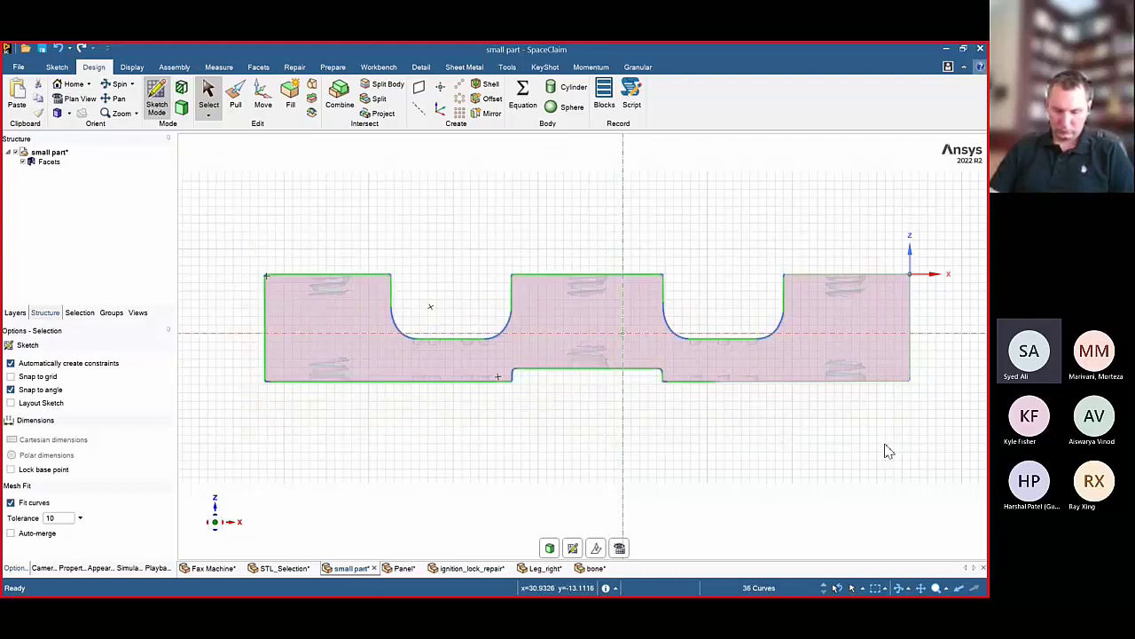
{"action": "left_click_drag", "start_coordinate": [220, 251], "coordinate": [938, 450]}
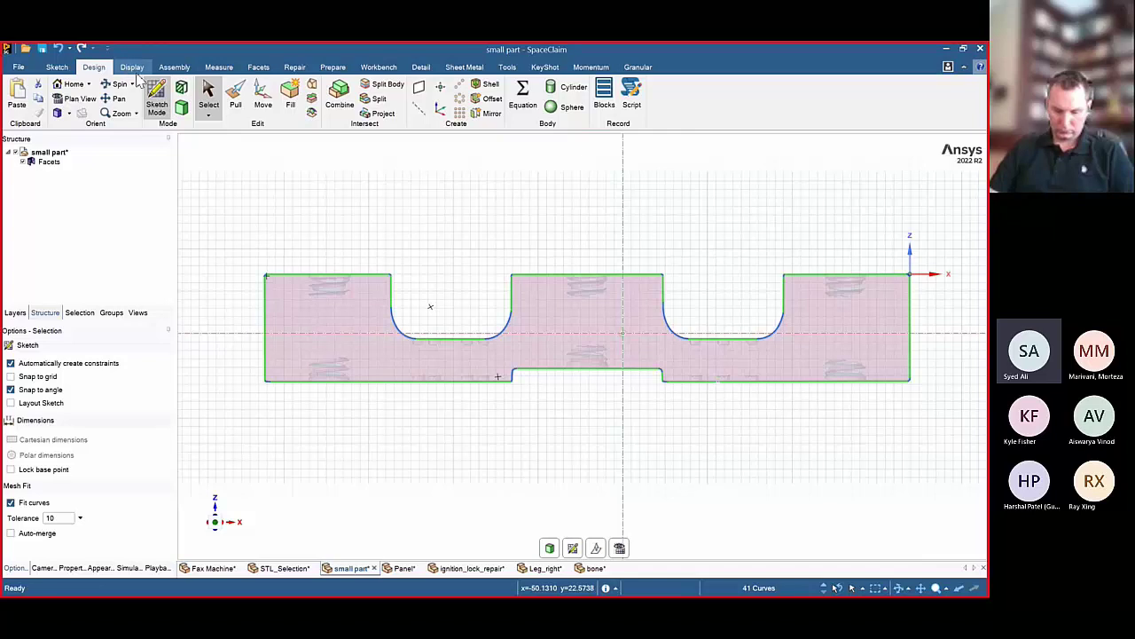
{"action": "left_click", "coordinate": [64, 68]}
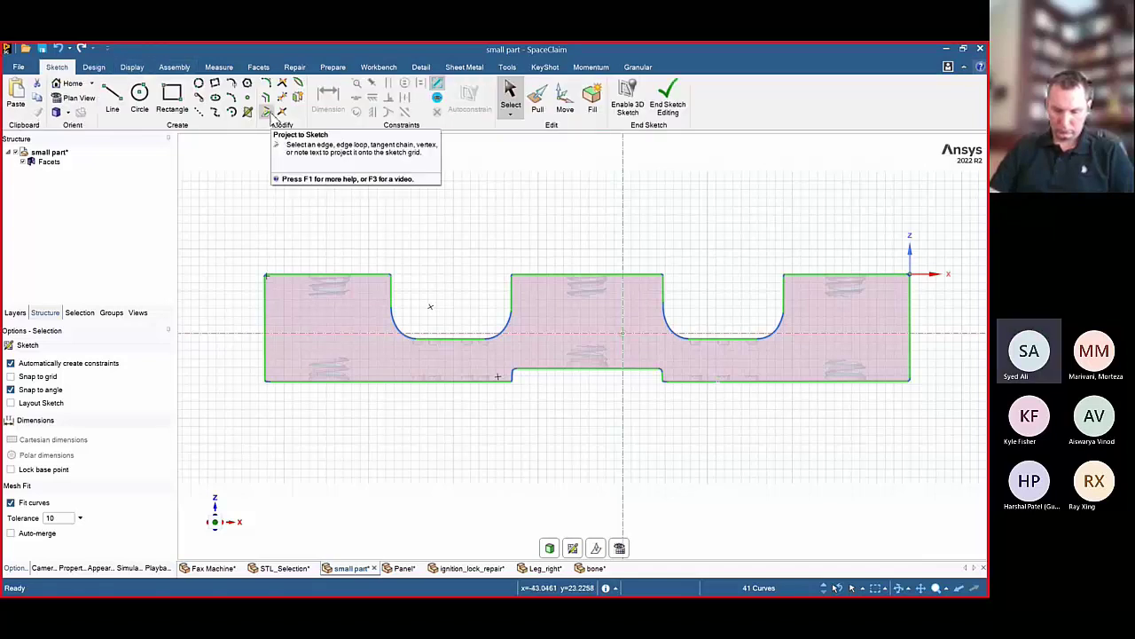
{"action": "left_click", "coordinate": [266, 112]}
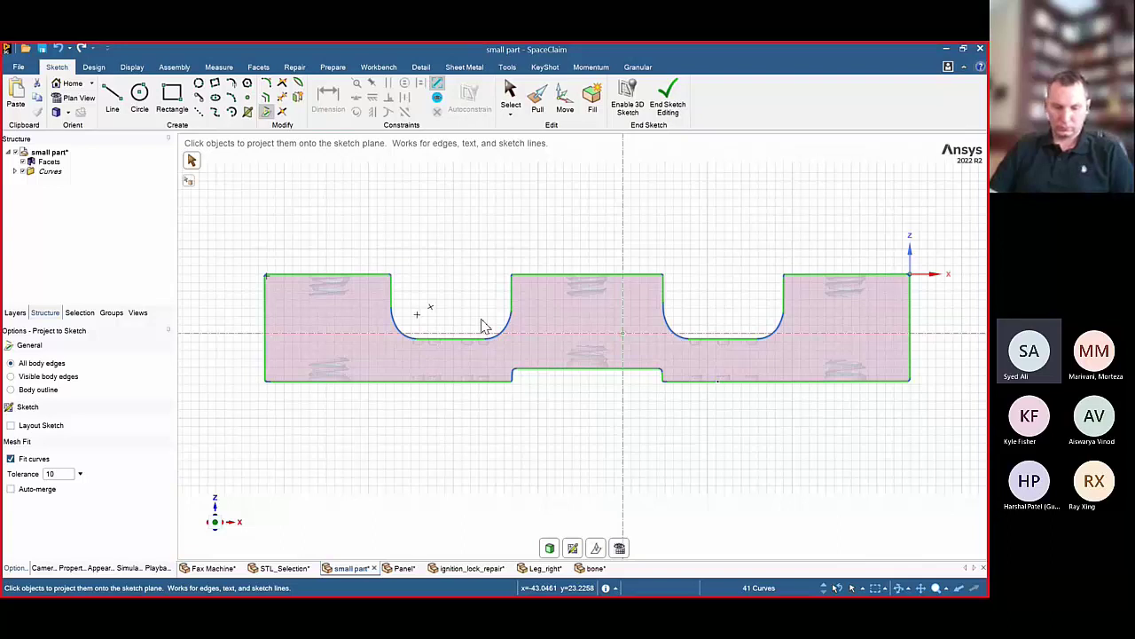
- Fit all the projected outline curves to lines and arcs with Correct tangency enabled, and accept the result
{"action": "scroll", "coordinate": [352, 322], "scroll_direction": "up", "scroll_amount": 2}
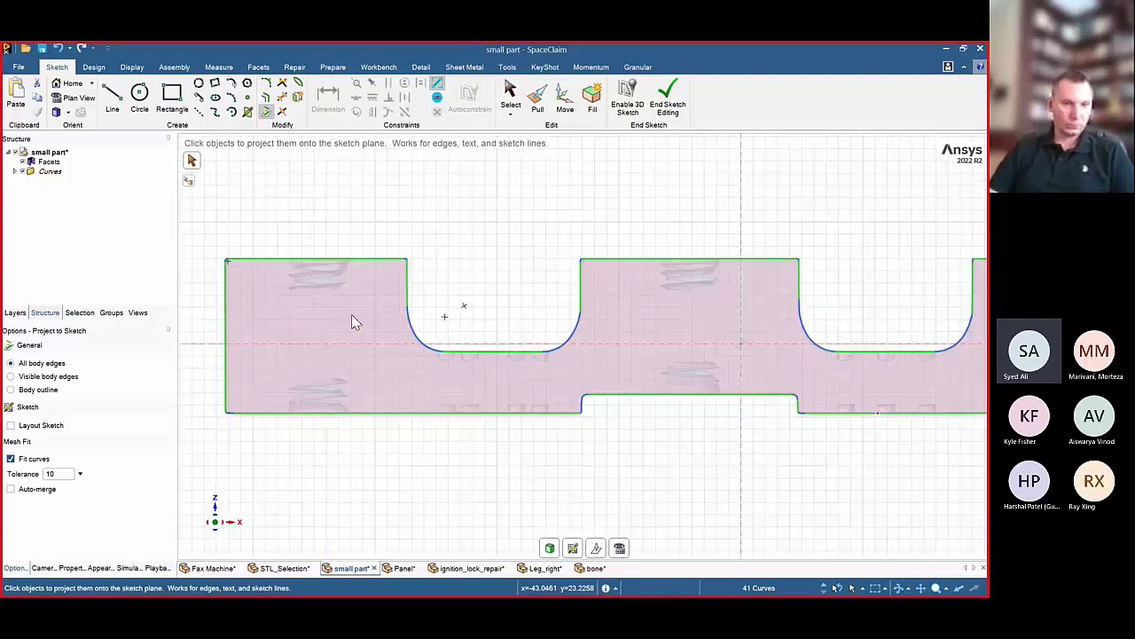
{"action": "scroll", "coordinate": [367, 330], "scroll_direction": "down", "scroll_amount": 1}
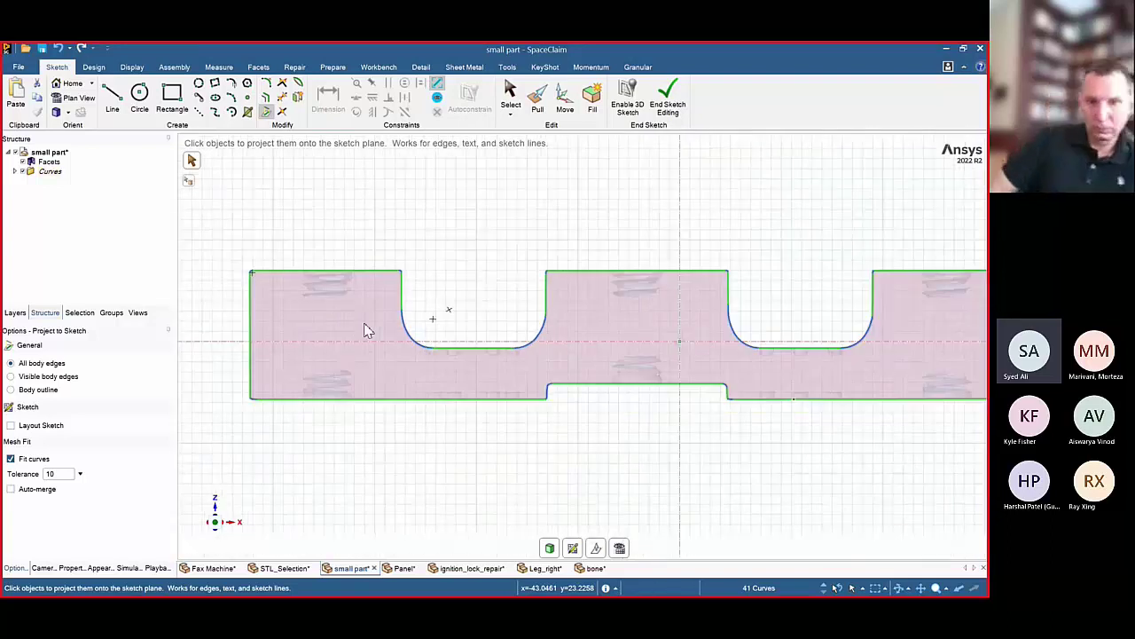
{"action": "scroll", "coordinate": [366, 330], "scroll_direction": "down", "scroll_amount": 1}
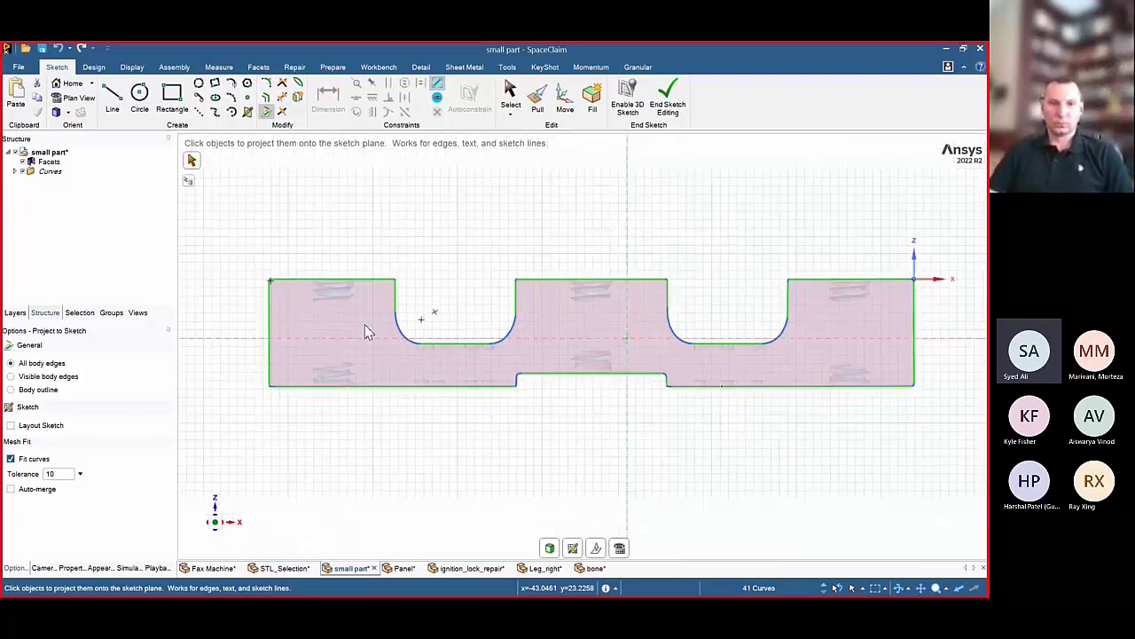
{"action": "left_click", "coordinate": [293, 68]}
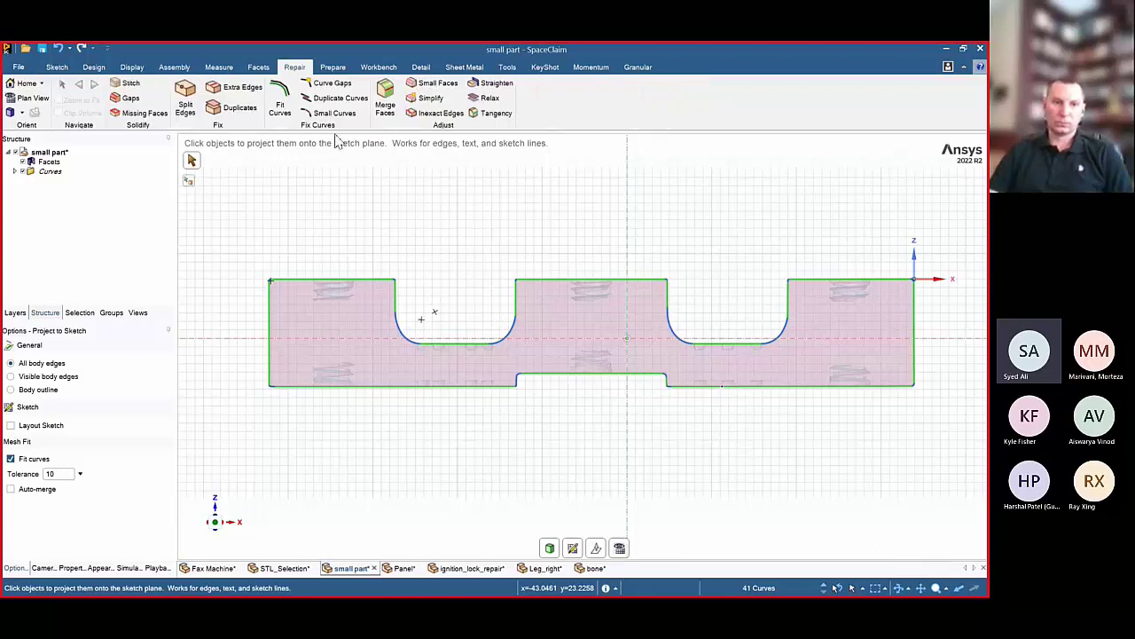
{"action": "left_click", "coordinate": [280, 111]}
{"action": "left_click_drag", "start_coordinate": [237, 230], "coordinate": [470, 401]}
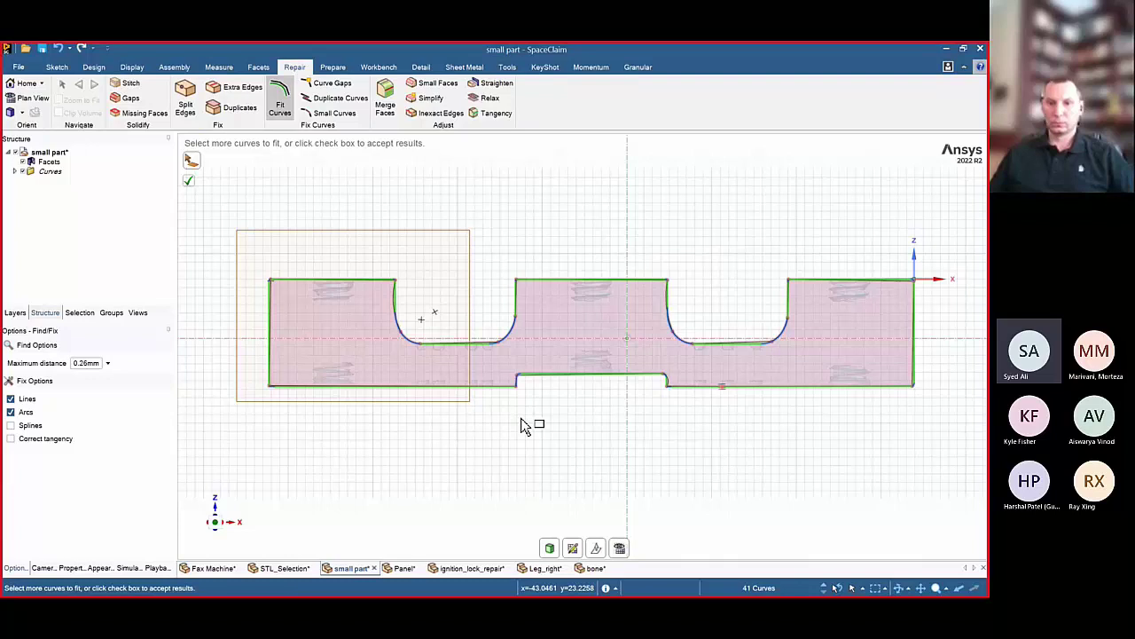
{"action": "left_click_drag", "start_coordinate": [235, 229], "coordinate": [968, 459]}
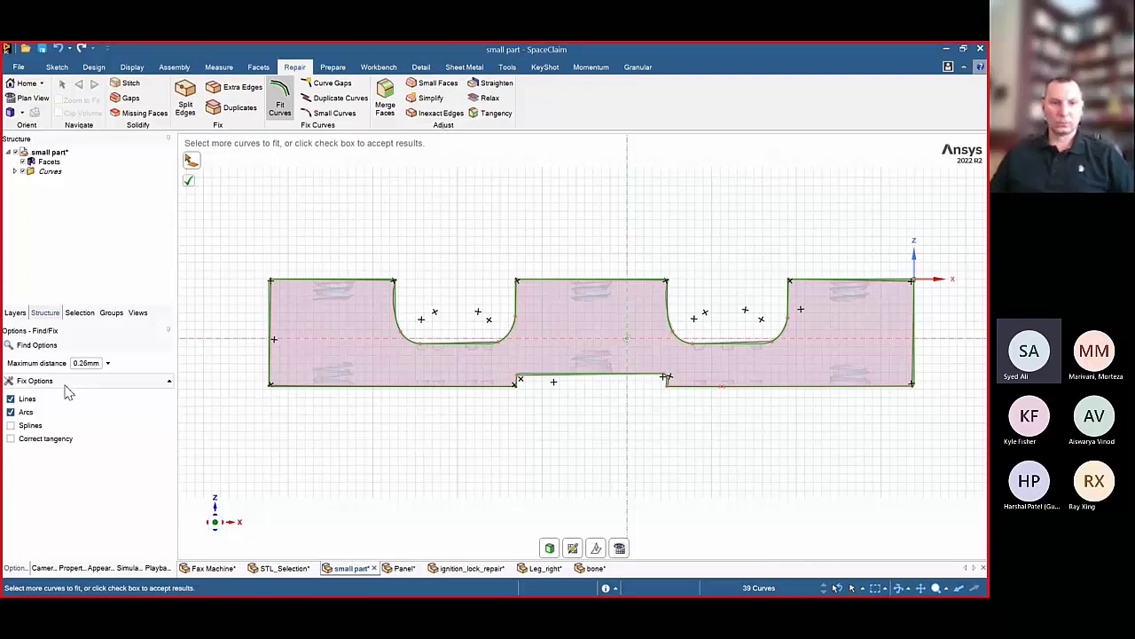
{"action": "left_click", "coordinate": [36, 444]}
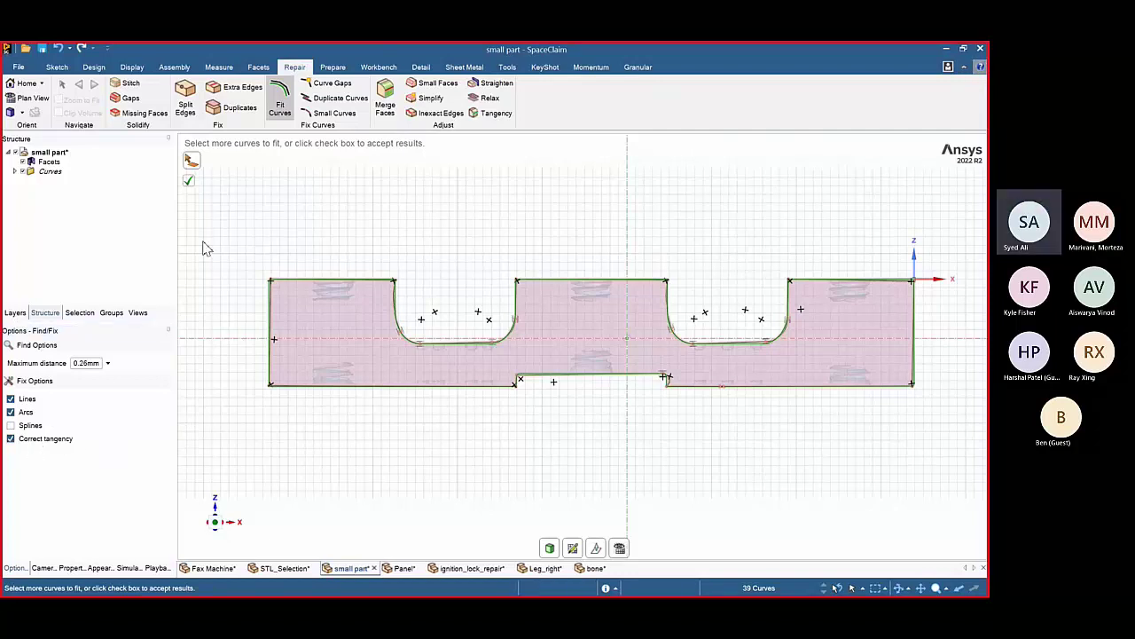
{"action": "left_click", "coordinate": [188, 180]}
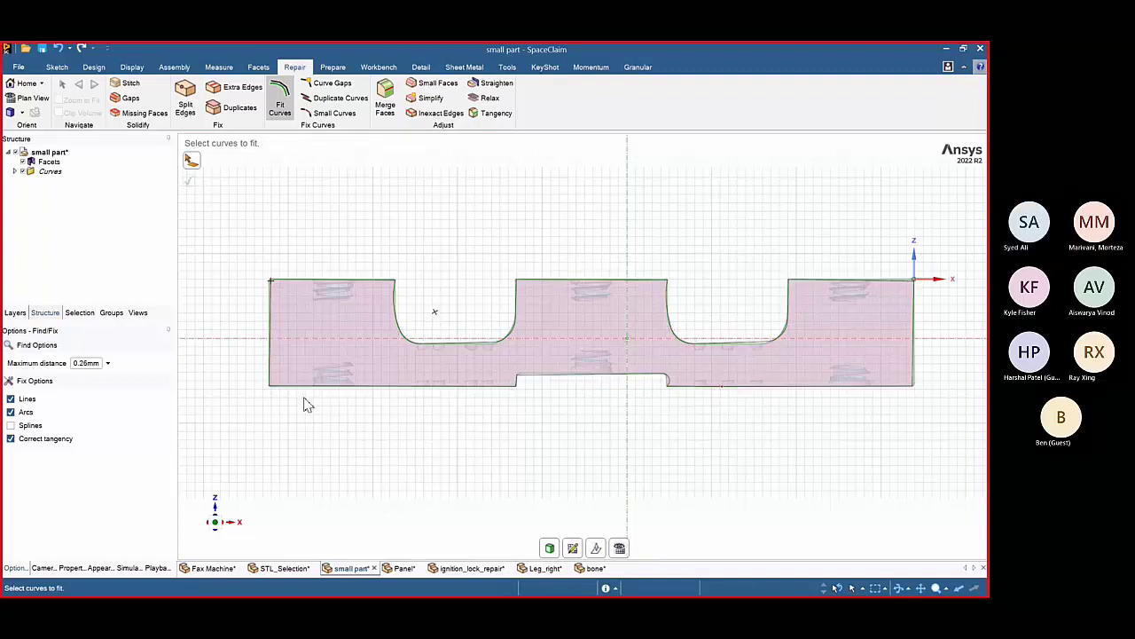
- Leave the outline sketch for 3D mode and hide the faceted body so only the fitted curves remain visible
{"action": "middle_click_drag", "start_coordinate": [304, 404], "coordinate": [338, 435]}
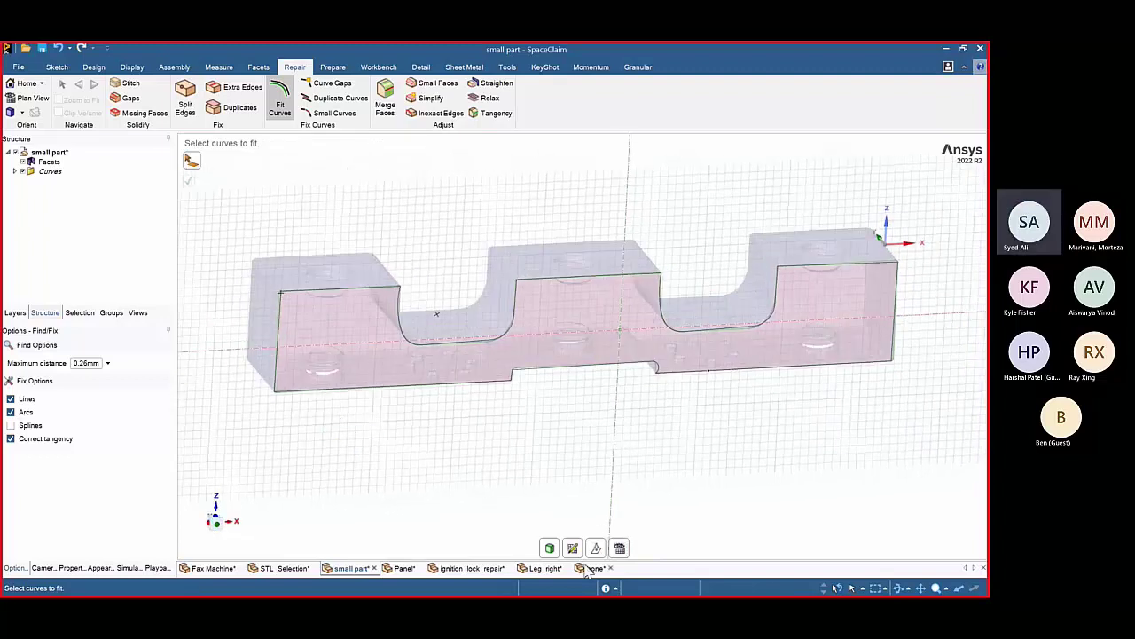
{"action": "left_click", "coordinate": [596, 547]}
{"action": "left_click", "coordinate": [550, 549]}
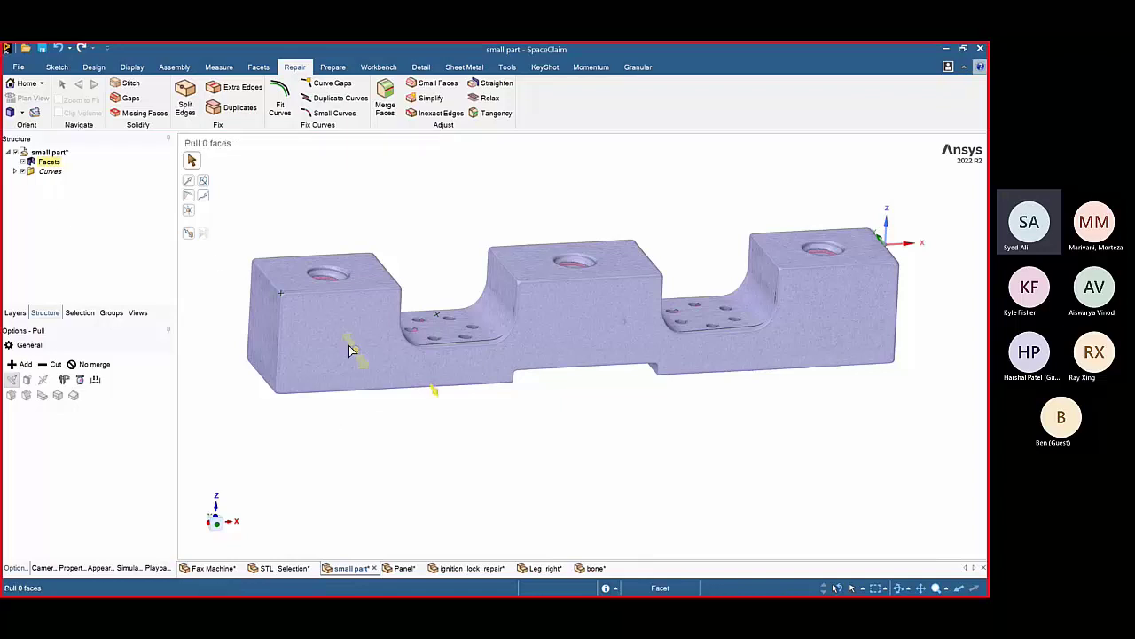
{"action": "left_click", "coordinate": [27, 164]}
{"action": "left_click", "coordinate": [35, 162]}
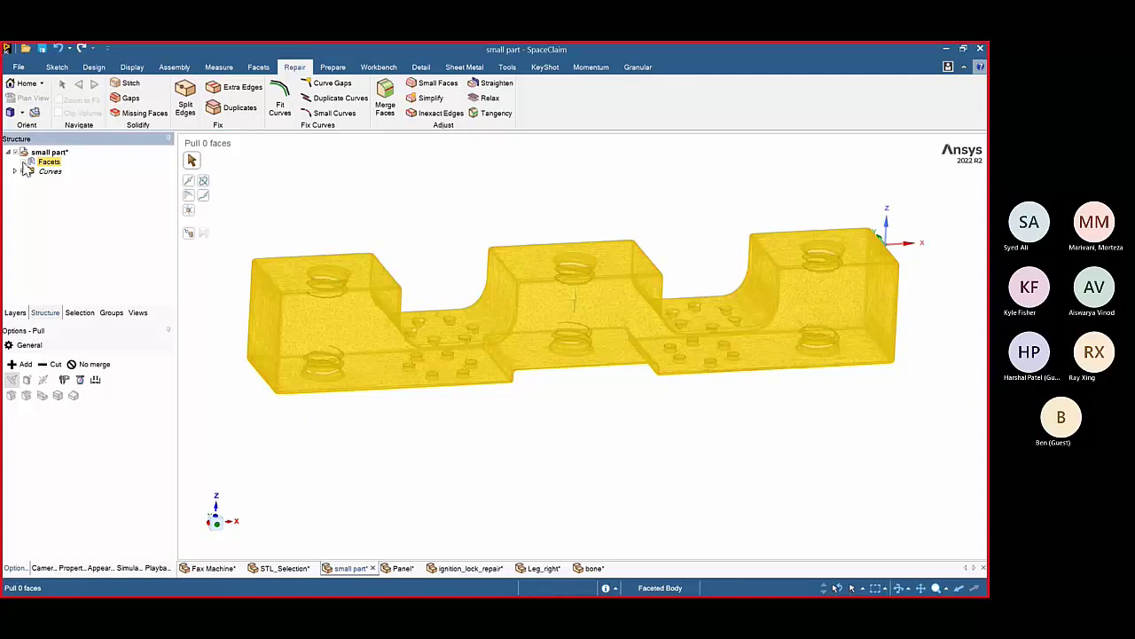
{"action": "left_click", "coordinate": [31, 161]}
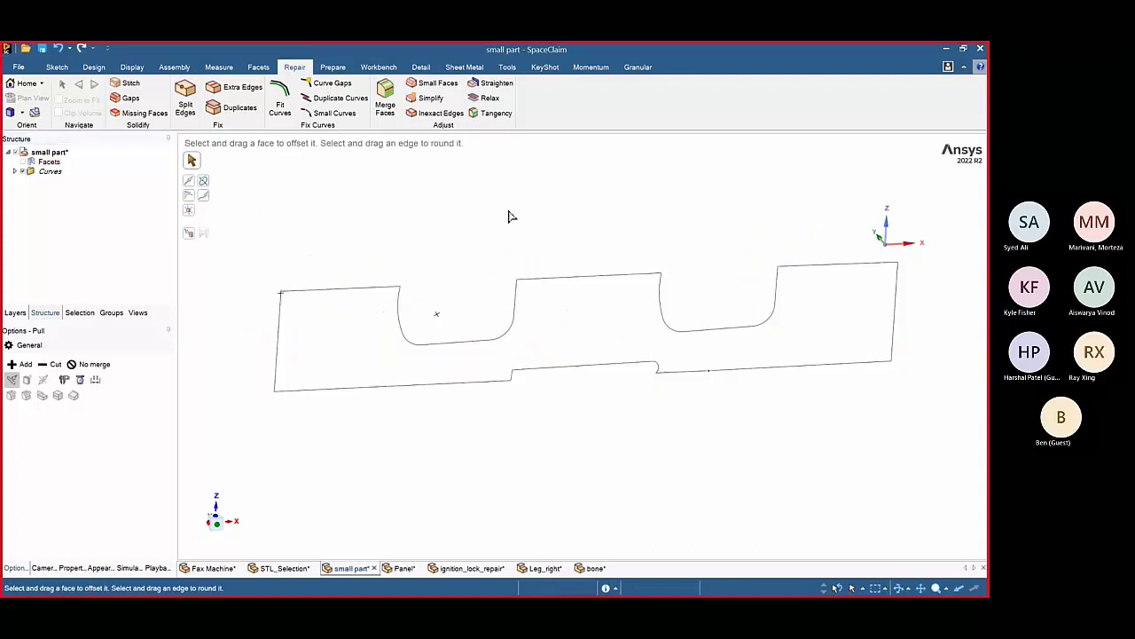
- Select the complete closed loop of outline curves and fill it to create a planar surface
{"action": "key", "text": "s"}
{"action": "double_click", "coordinate": [407, 343]}
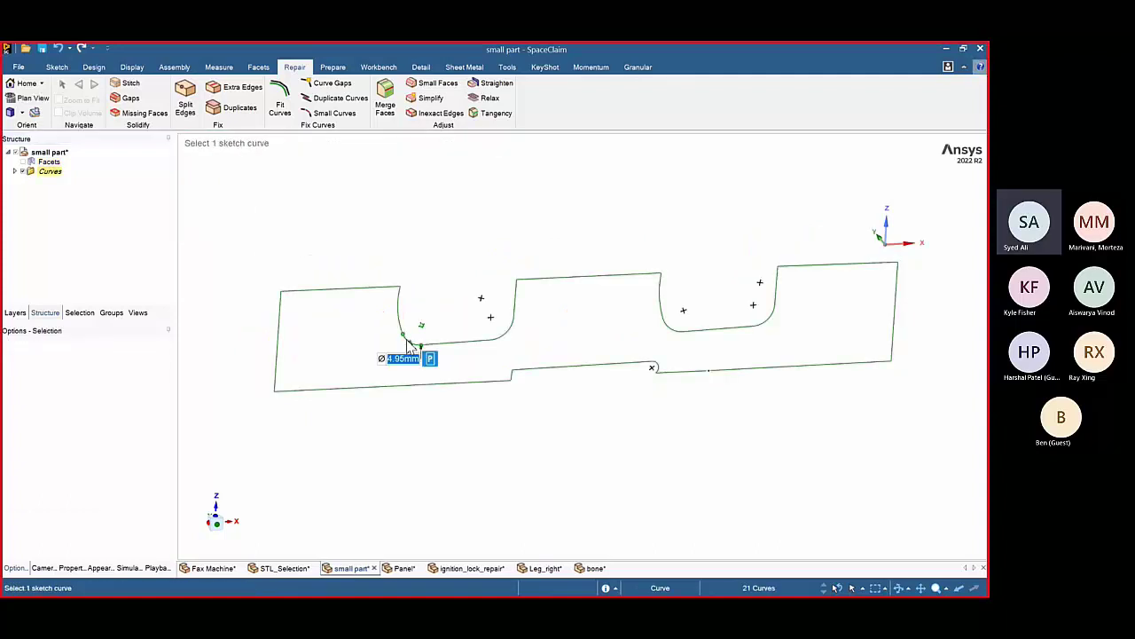
{"action": "key", "text": "f"}
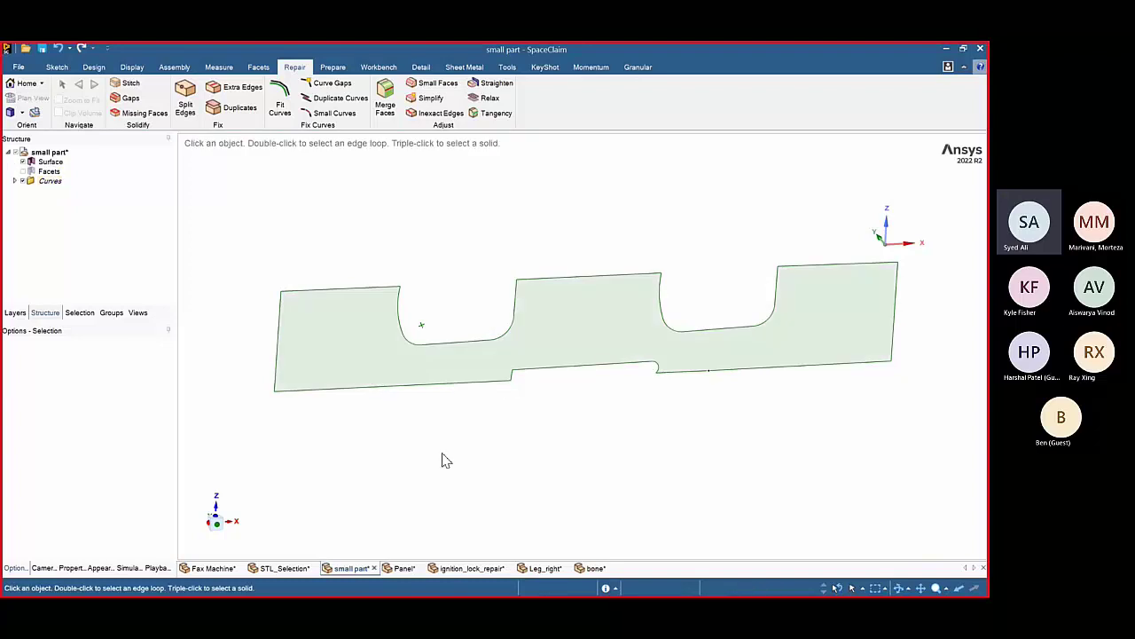
- Show the faceted body again and pull the profile surface up to the facets of the block's front face
{"action": "left_click", "coordinate": [574, 345]}
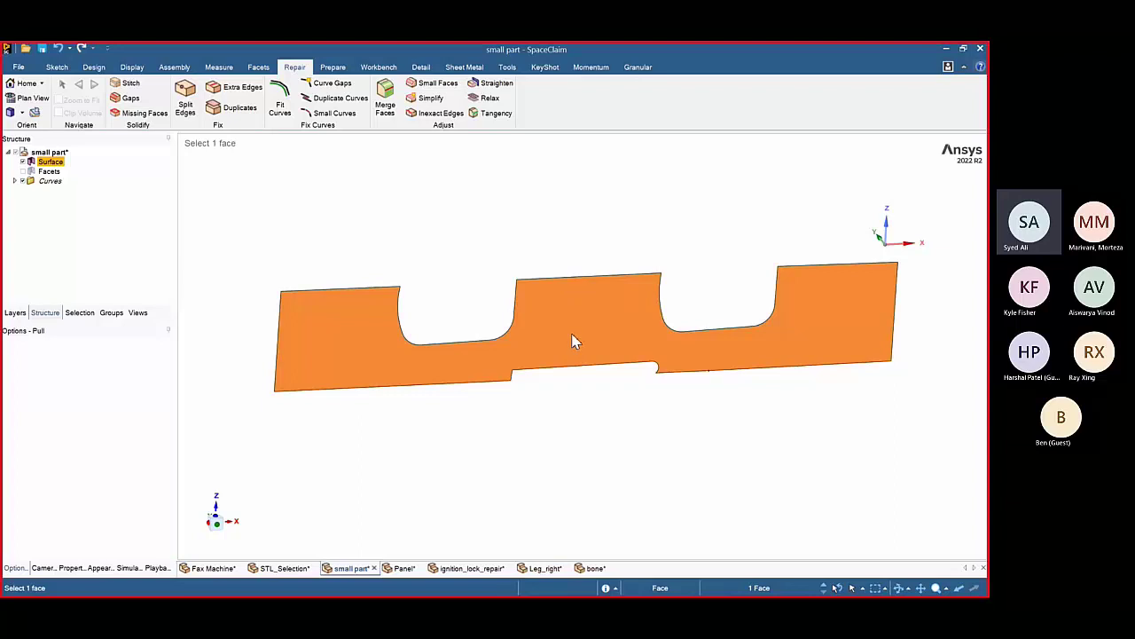
{"action": "key", "text": "p"}
{"action": "left_click", "coordinate": [23, 171]}
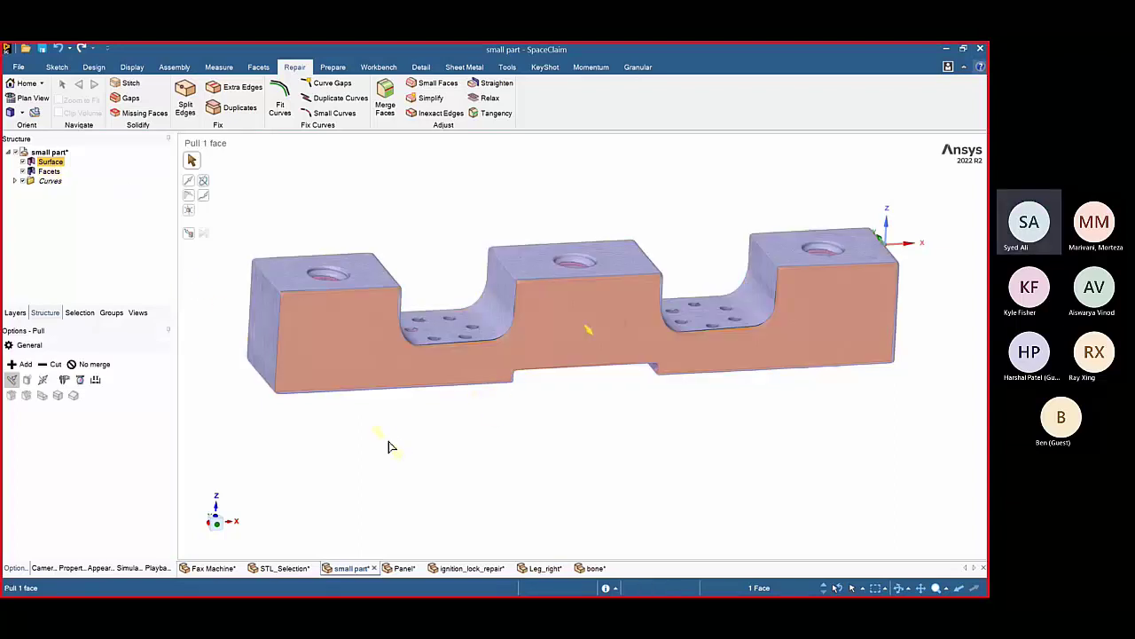
{"action": "middle_click_drag", "start_coordinate": [390, 446], "coordinate": [398, 476]}
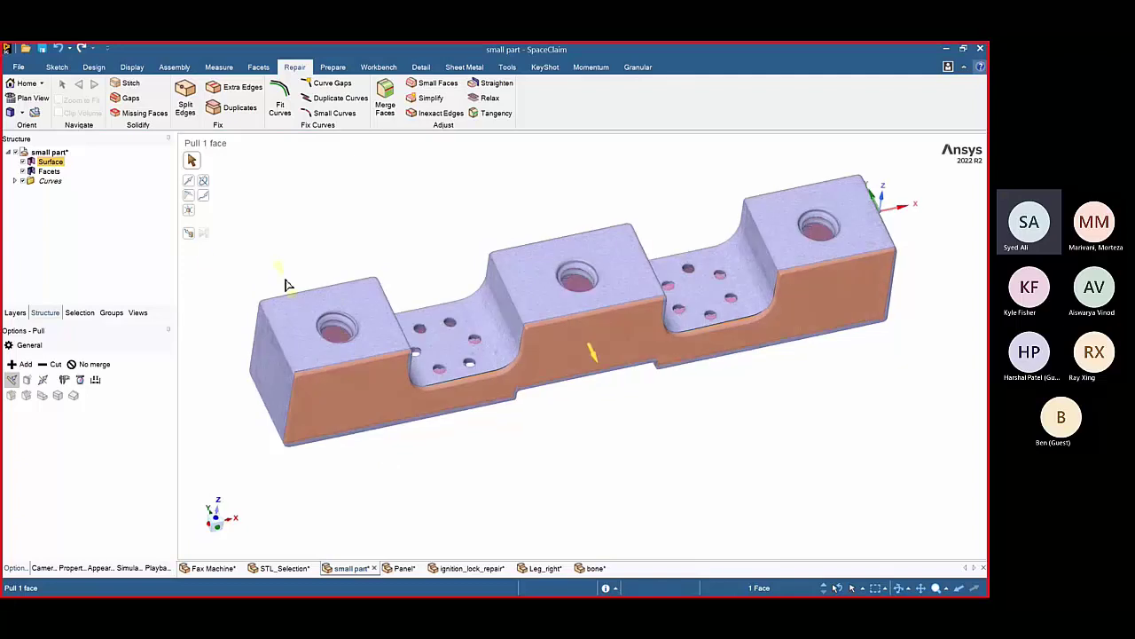
{"action": "left_click", "coordinate": [191, 236]}
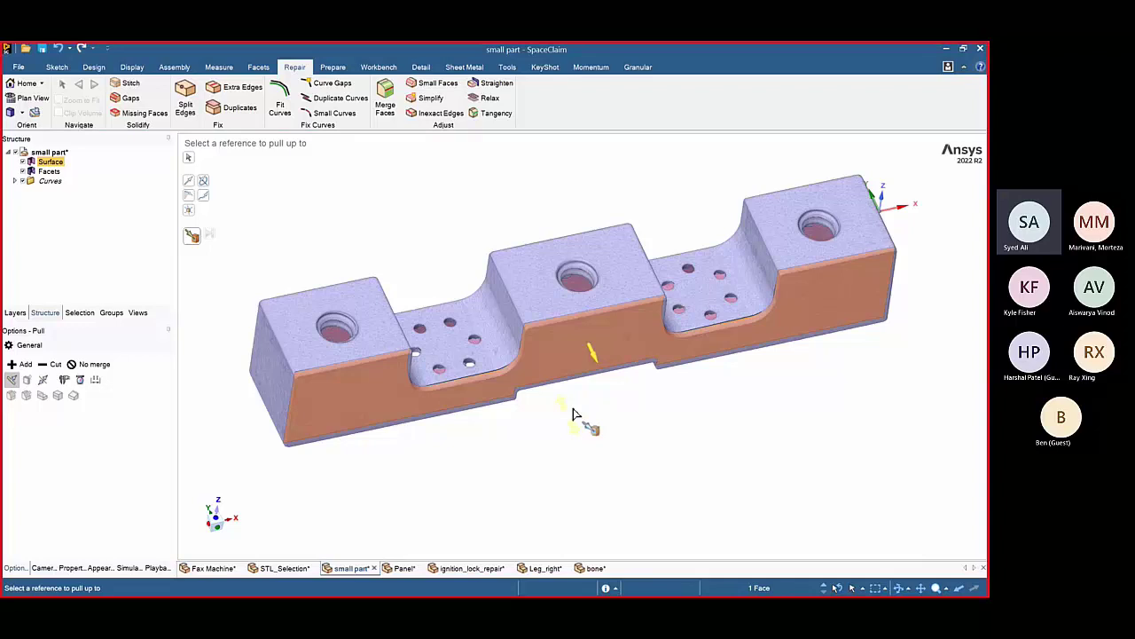
{"action": "left_click", "coordinate": [557, 356]}
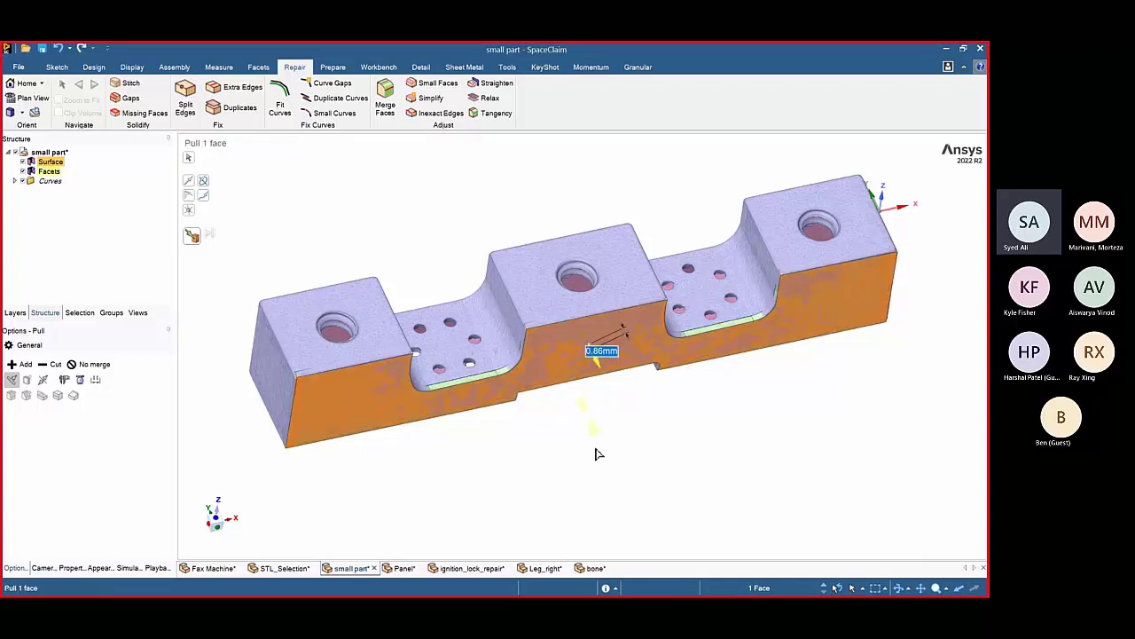
- Pull the opposite face of the new solid up to the facets of the block's rear face and clear the selection
{"action": "middle_click_drag", "start_coordinate": [521, 454], "coordinate": [515, 347]}
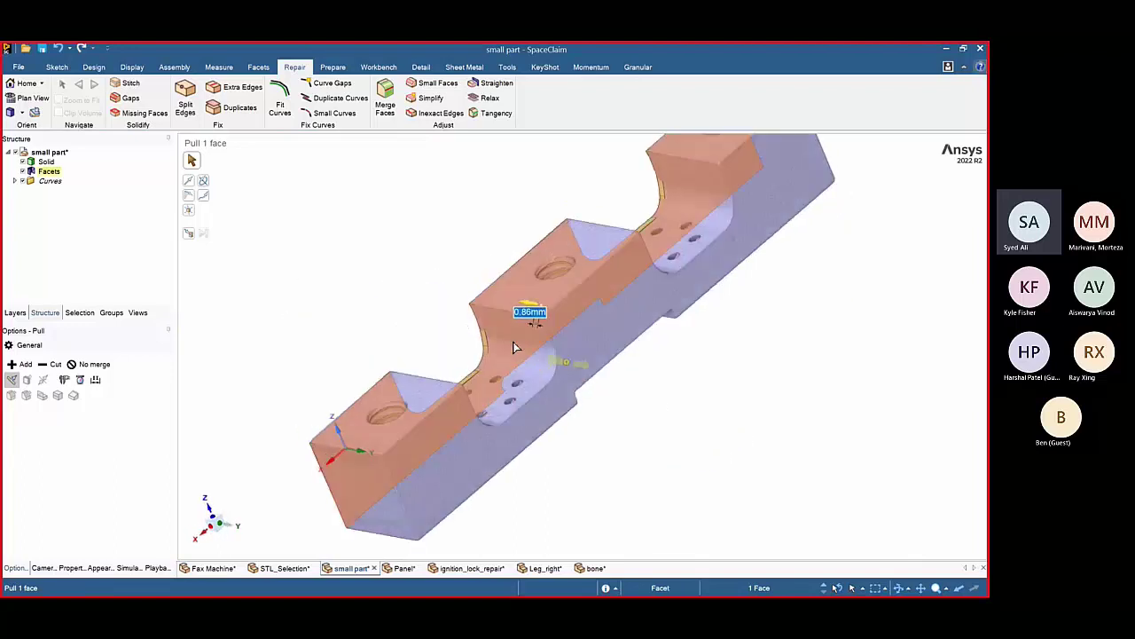
{"action": "left_click", "coordinate": [448, 291]}
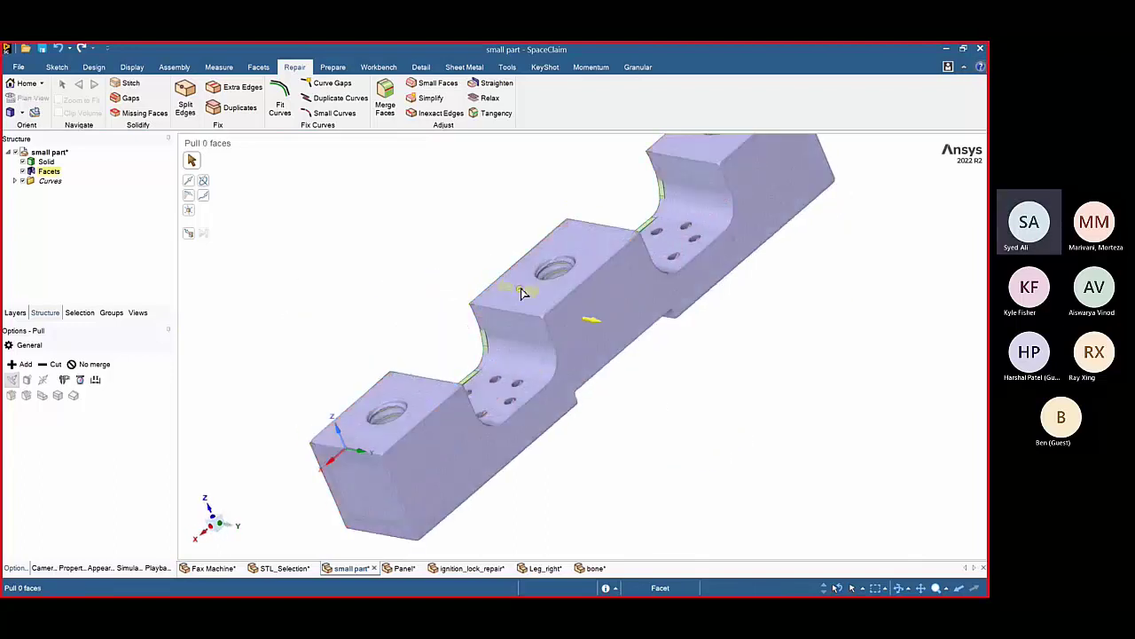
{"action": "left_click", "coordinate": [523, 295]}
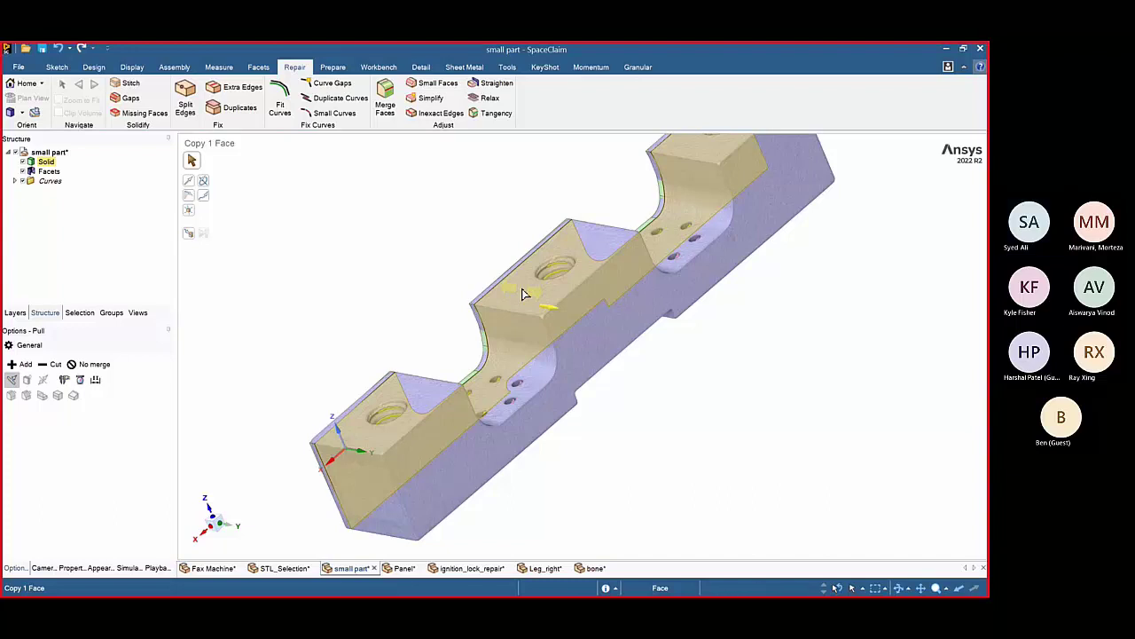
{"action": "left_click", "coordinate": [191, 238]}
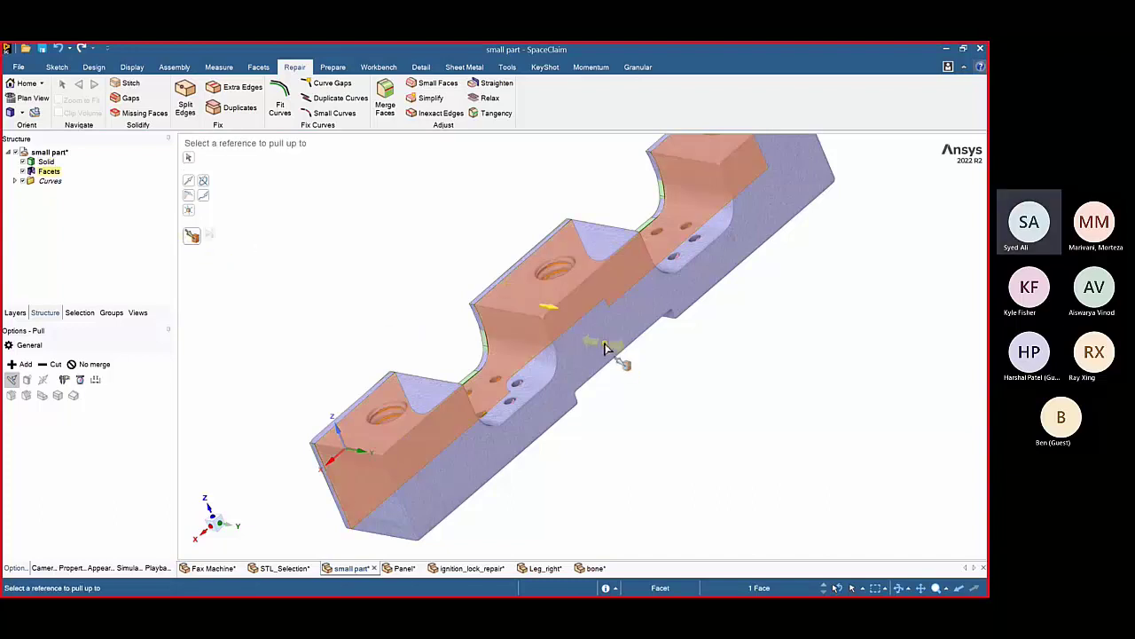
{"action": "left_click", "coordinate": [573, 386]}
{"action": "middle_click_drag", "start_coordinate": [331, 493], "coordinate": [387, 467]}
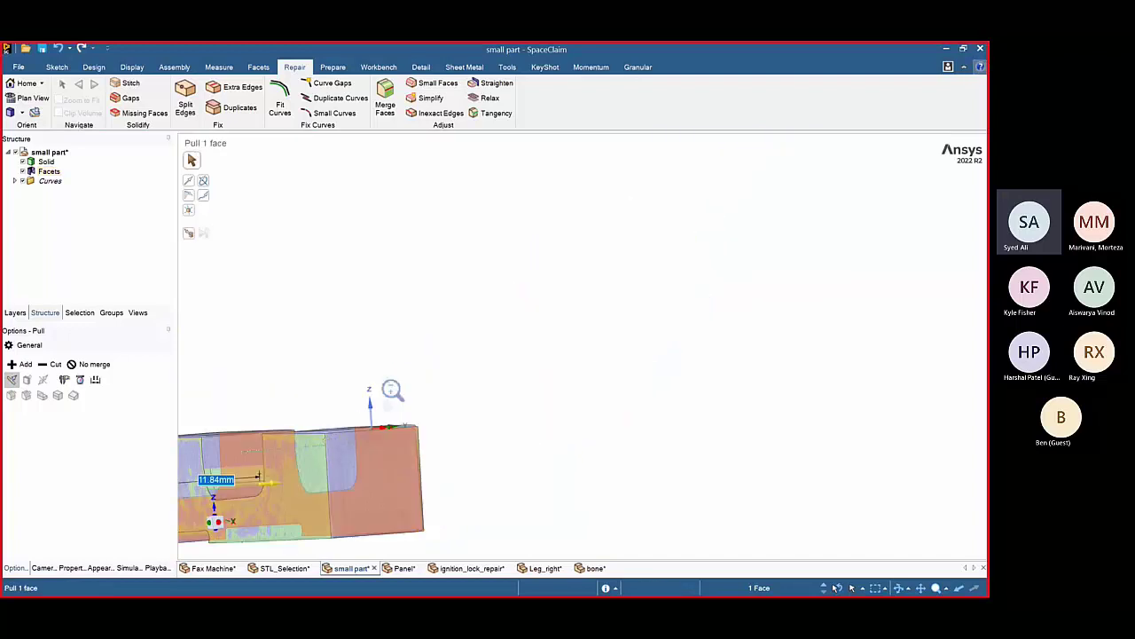
{"action": "scroll", "coordinate": [393, 381], "scroll_direction": "down", "scroll_amount": 2}
{"action": "middle_click_drag", "start_coordinate": [395, 381], "coordinate": [294, 482]}
{"action": "middle_click_drag", "start_coordinate": [385, 282], "coordinate": [503, 290], "text": "shift"}
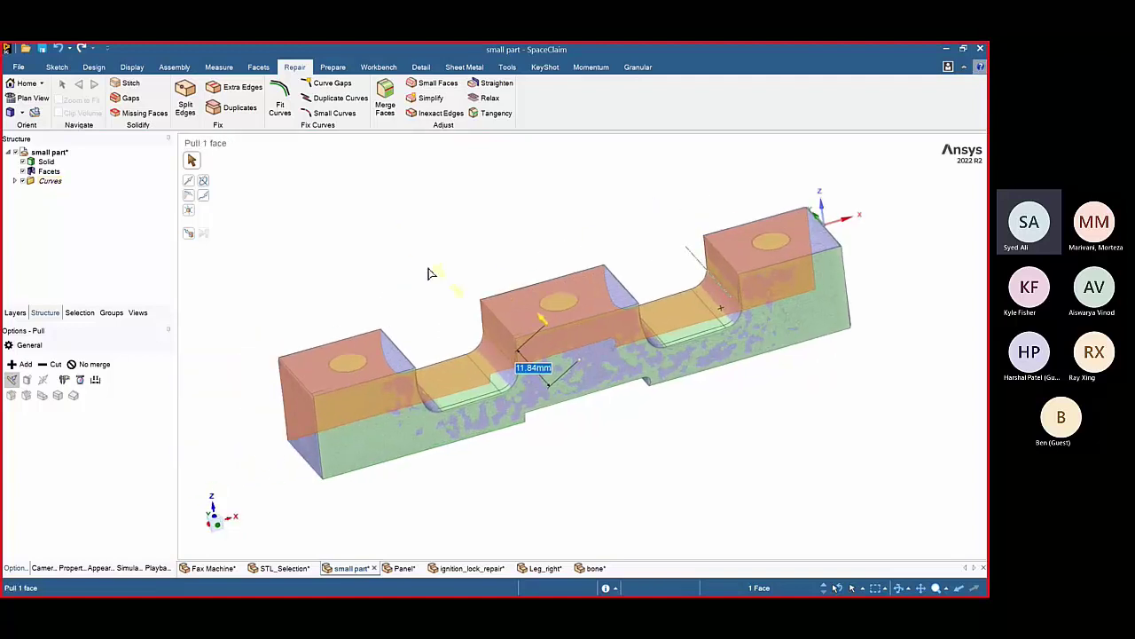
{"action": "left_click", "coordinate": [405, 248]}
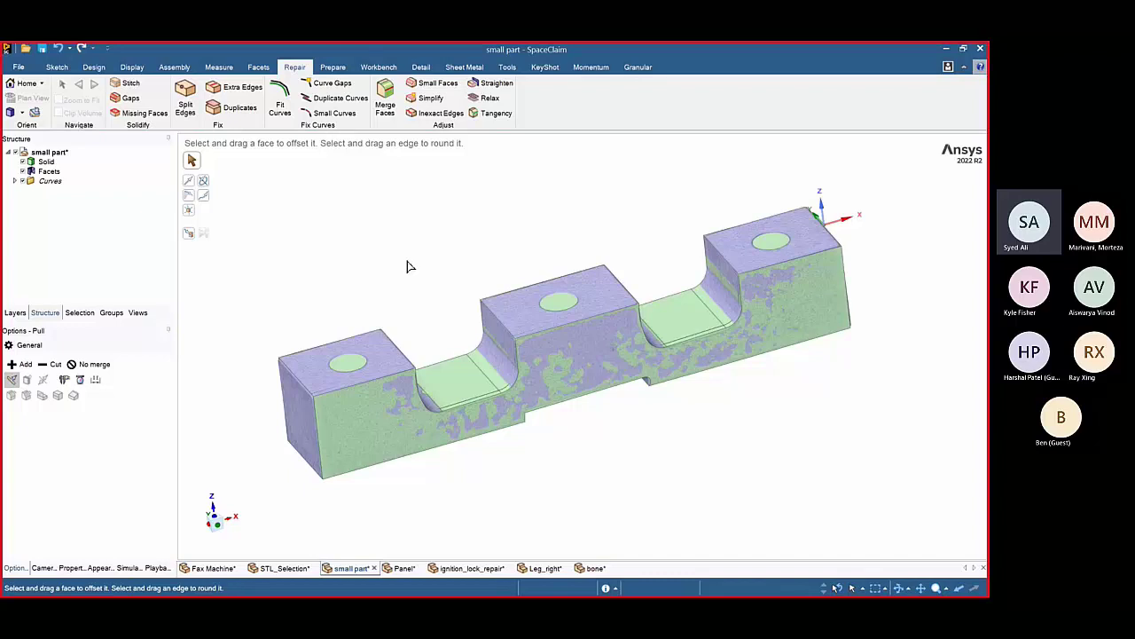
- Select the facets on top of the middle raised block and start a sketch on their plane
{"action": "left_click", "coordinate": [524, 329]}
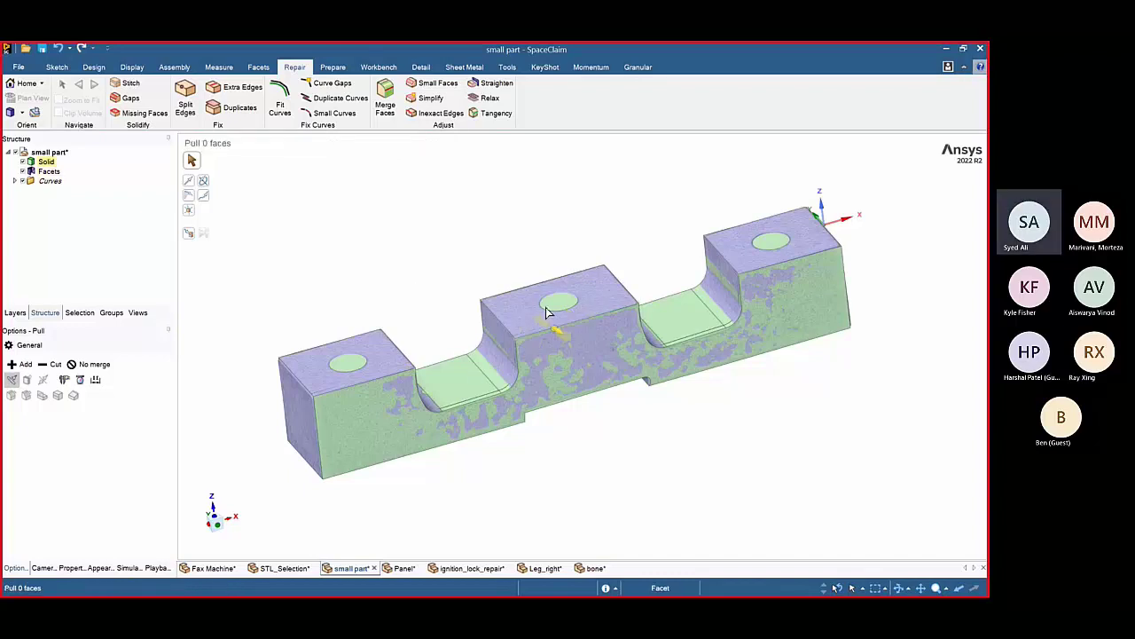
{"action": "key", "text": "s"}
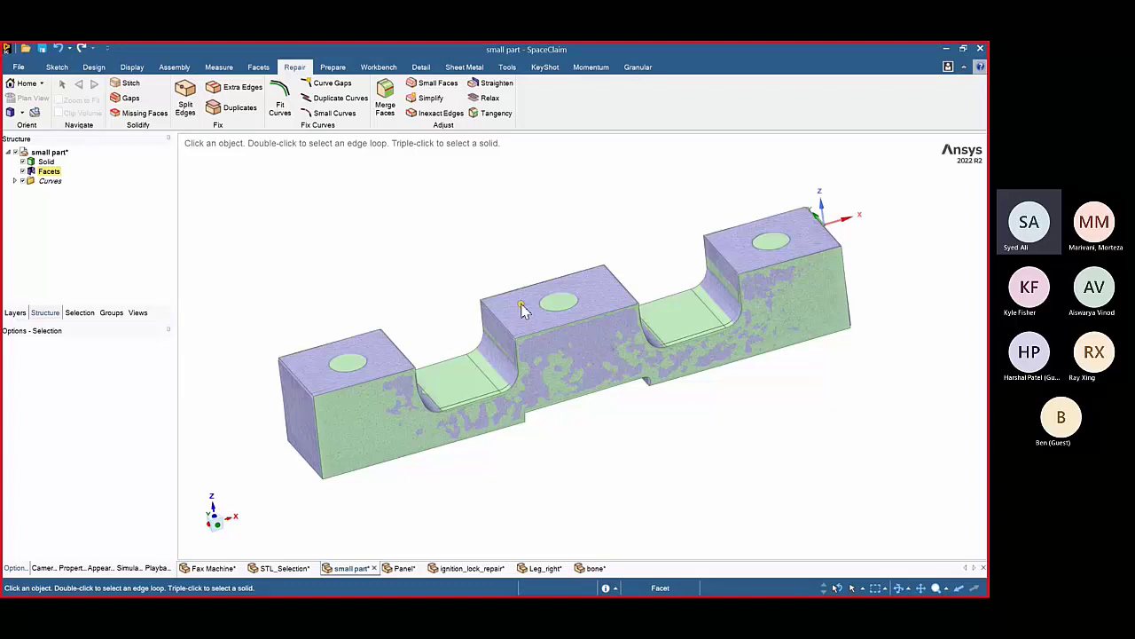
{"action": "left_click", "coordinate": [523, 309]}
{"action": "left_click", "coordinate": [56, 70]}
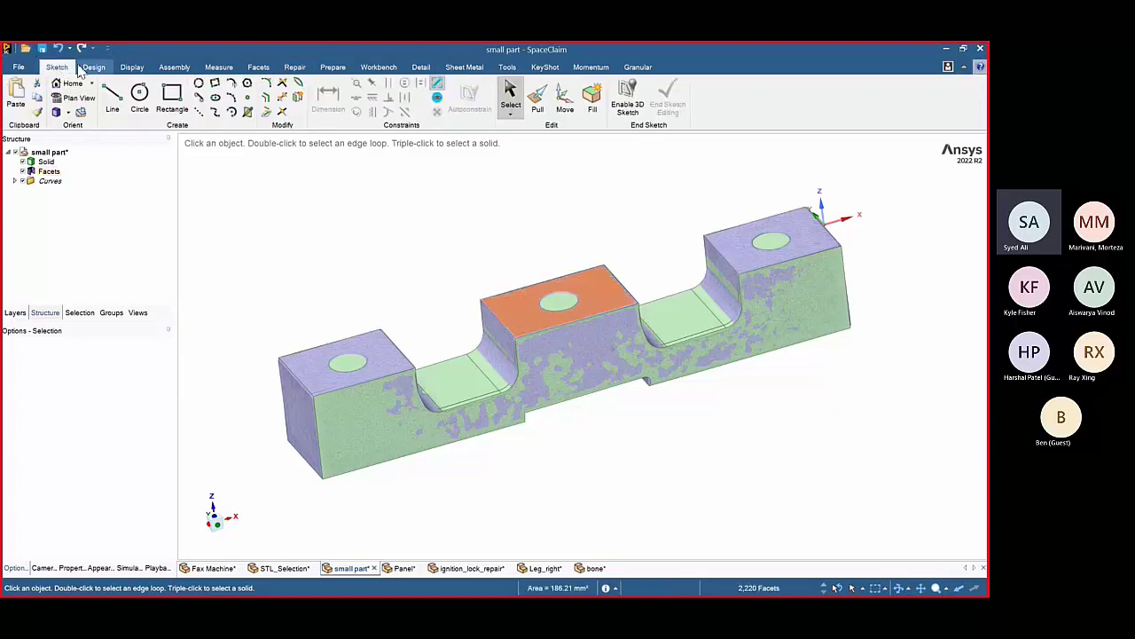
{"action": "left_click", "coordinate": [94, 67]}
{"action": "left_click", "coordinate": [154, 101]}
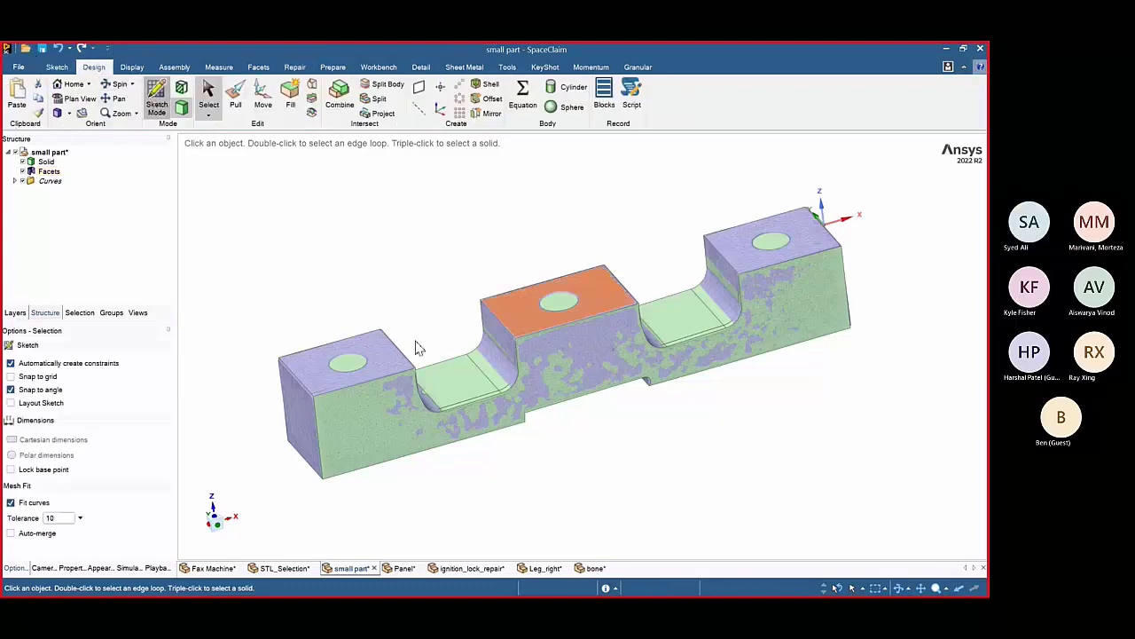
- Move the sketch plane slightly along Z so it sections the three large holes, and view it from the top
{"action": "left_click", "coordinate": [596, 548]}
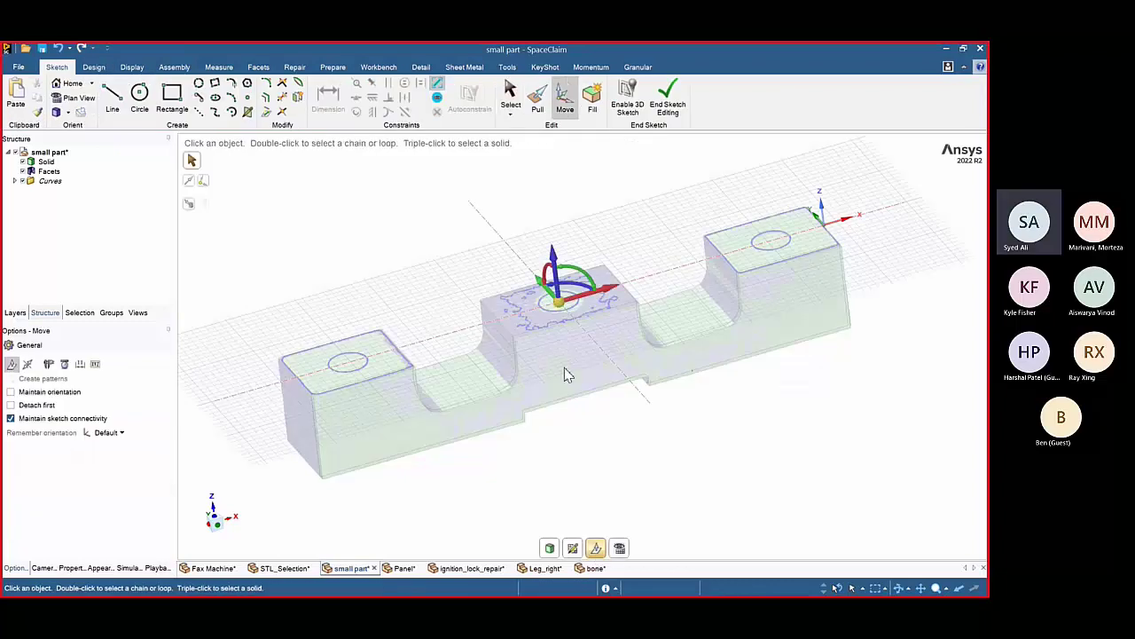
{"action": "left_click_drag", "start_coordinate": [556, 256], "coordinate": [556, 258]}
{"action": "left_click", "coordinate": [219, 517]}
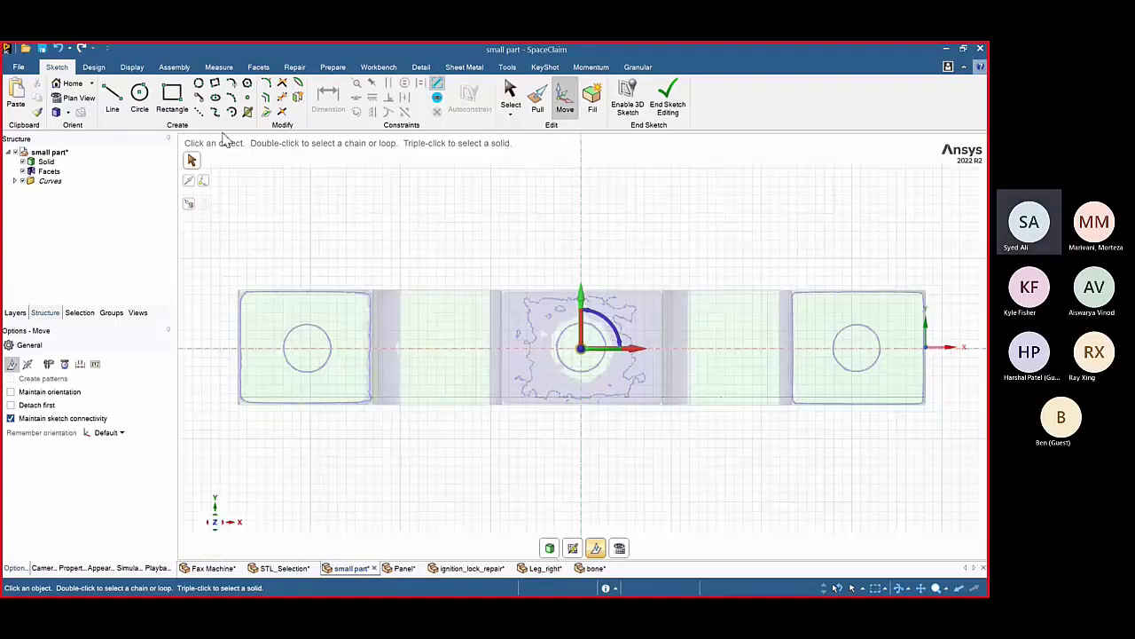
- Draw a three-point circle over the section outline of the large end hole farthest from the origin
{"action": "left_click", "coordinate": [200, 84]}
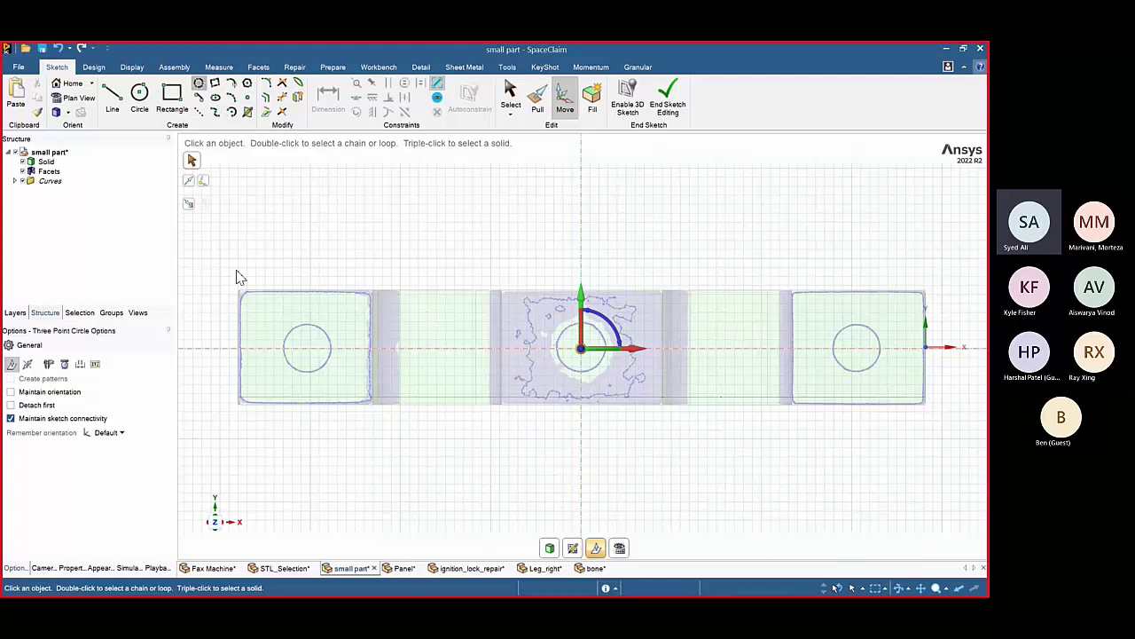
{"action": "left_click", "coordinate": [296, 330]}
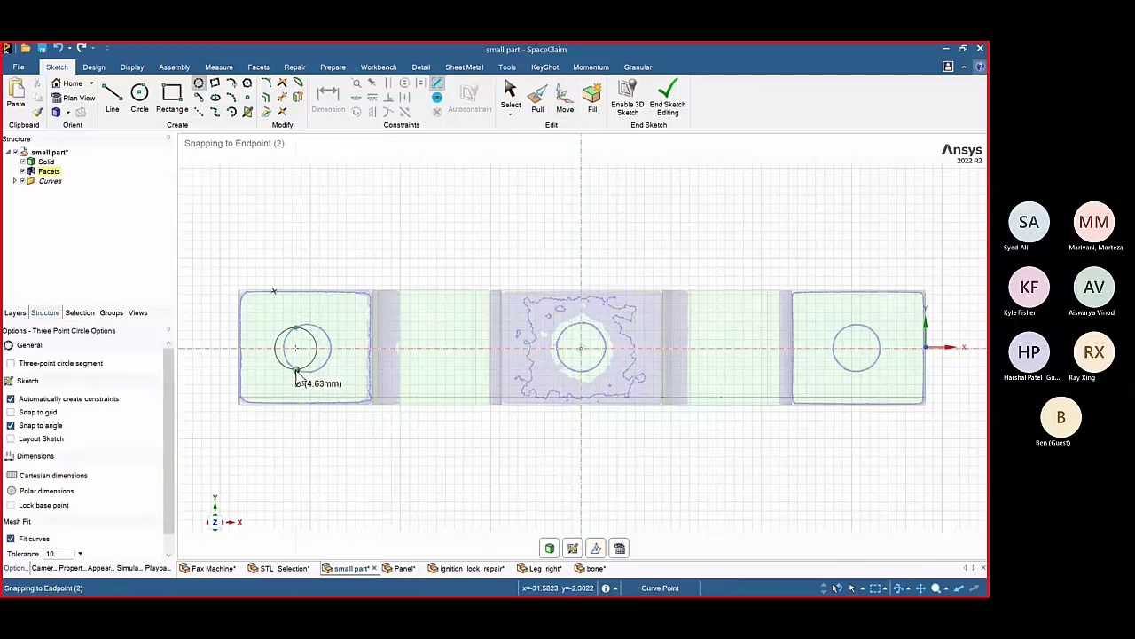
{"action": "key", "text": "Return"}
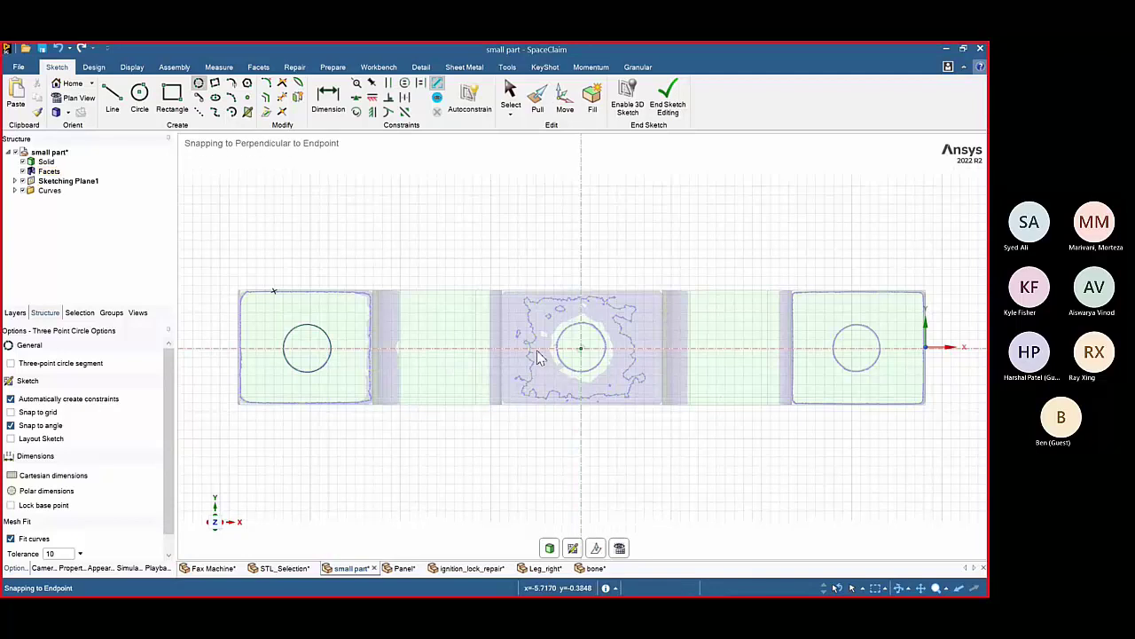
- Draw three-point circles over the section outlines of the middle hole and the end hole nearest the origin, and end the sketch
{"action": "left_click", "coordinate": [569, 325]}
{"action": "left_click", "coordinate": [568, 366]}
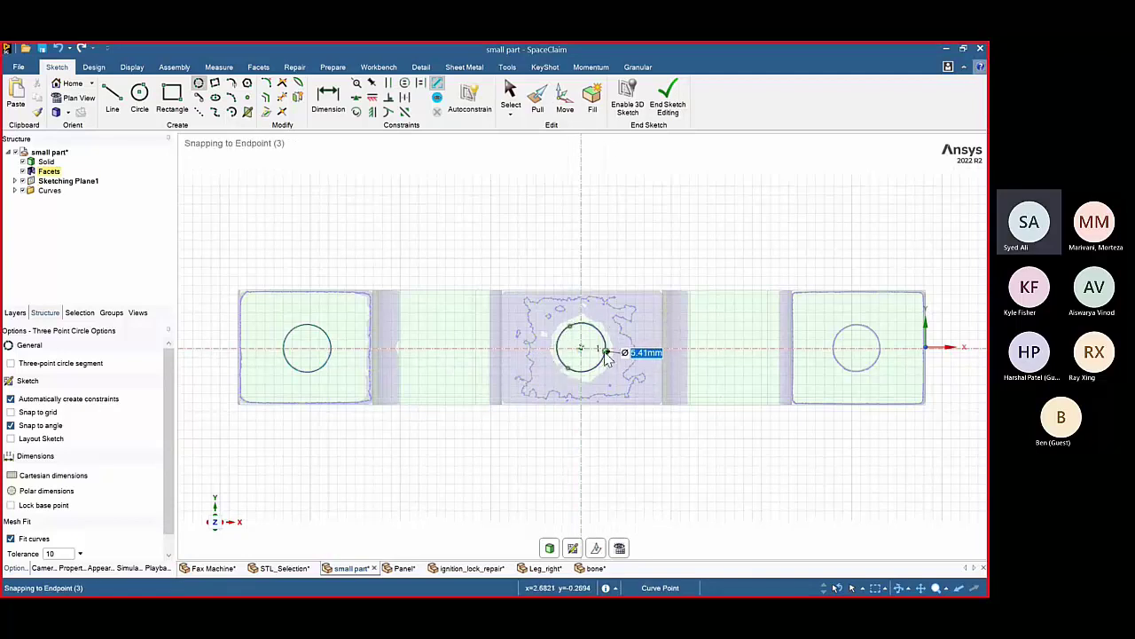
{"action": "left_click", "coordinate": [607, 355]}
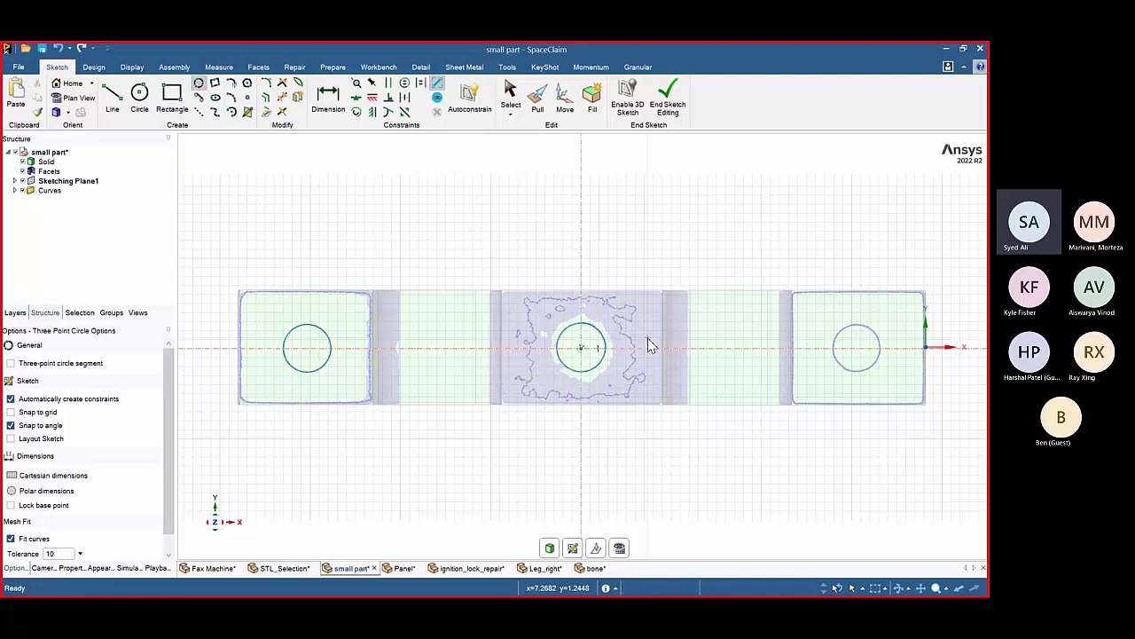
{"action": "left_click", "coordinate": [852, 327]}
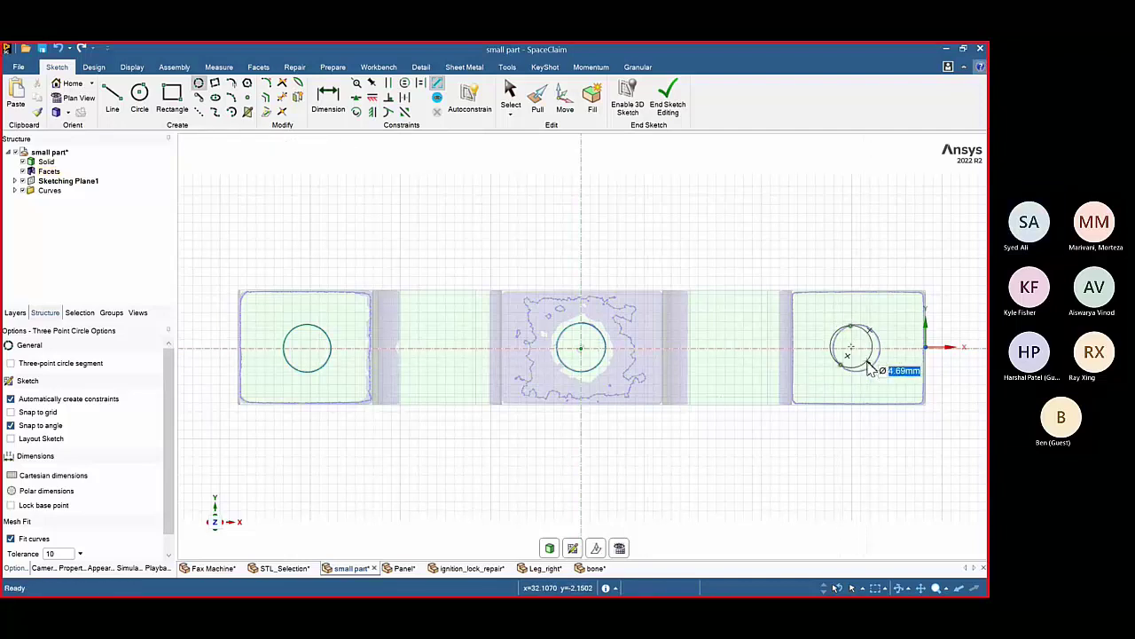
{"action": "left_click", "coordinate": [873, 363]}
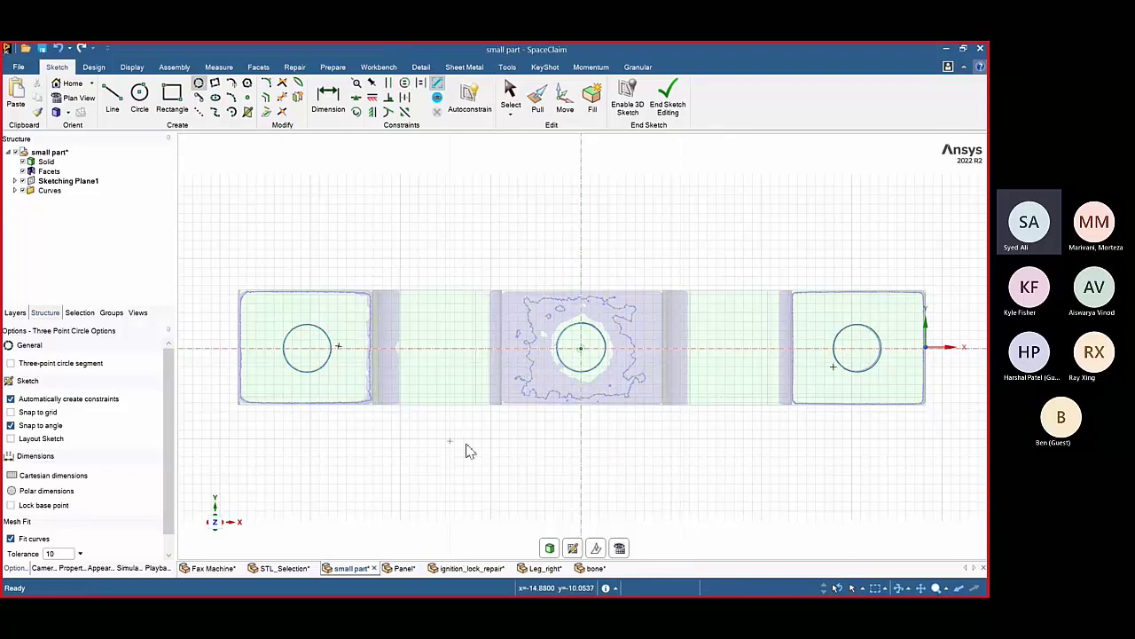
{"action": "left_click", "coordinate": [669, 106]}
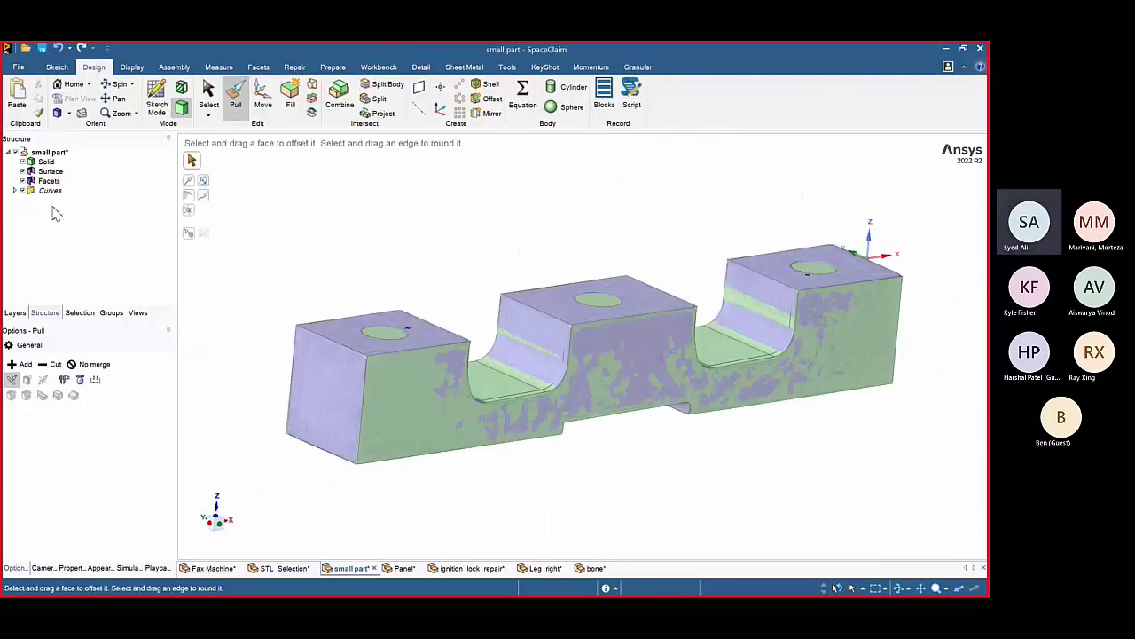
- Select the three circular surfaces and pull them down through the solid with the Cut option to make the large holes
{"action": "left_click", "coordinate": [49, 172]}
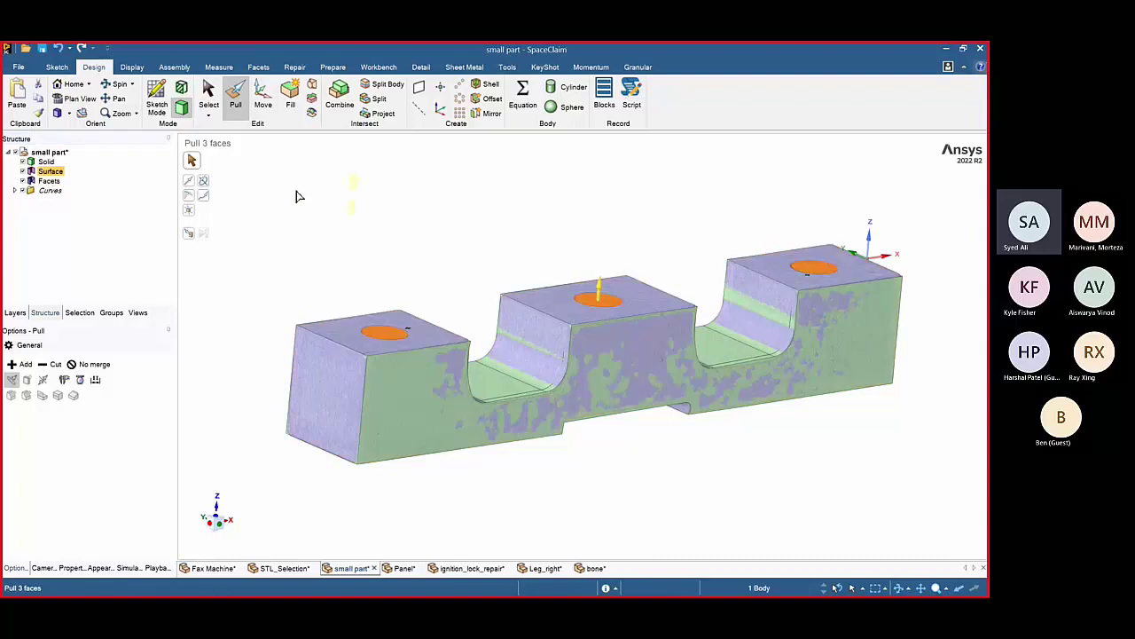
{"action": "left_click", "coordinate": [57, 364]}
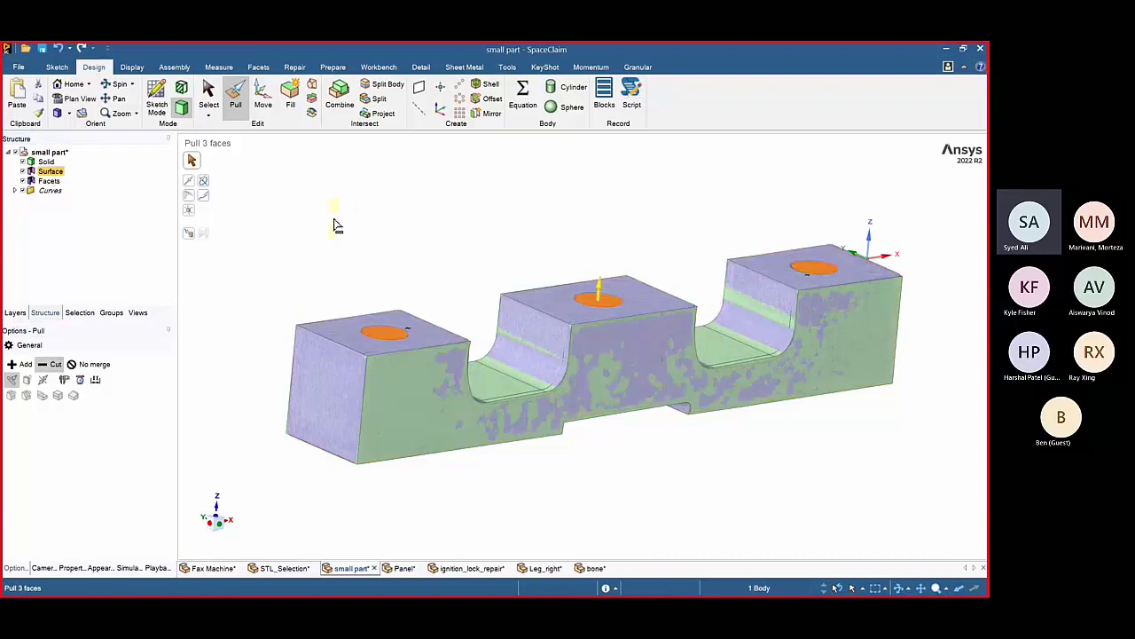
{"action": "left_click_drag", "start_coordinate": [599, 288], "coordinate": [532, 495]}
{"action": "middle_click_drag", "start_coordinate": [279, 406], "coordinate": [217, 389]}
- Hide the faceted body and inspect the solid's faces and cut holes
{"action": "left_click", "coordinate": [49, 171]}
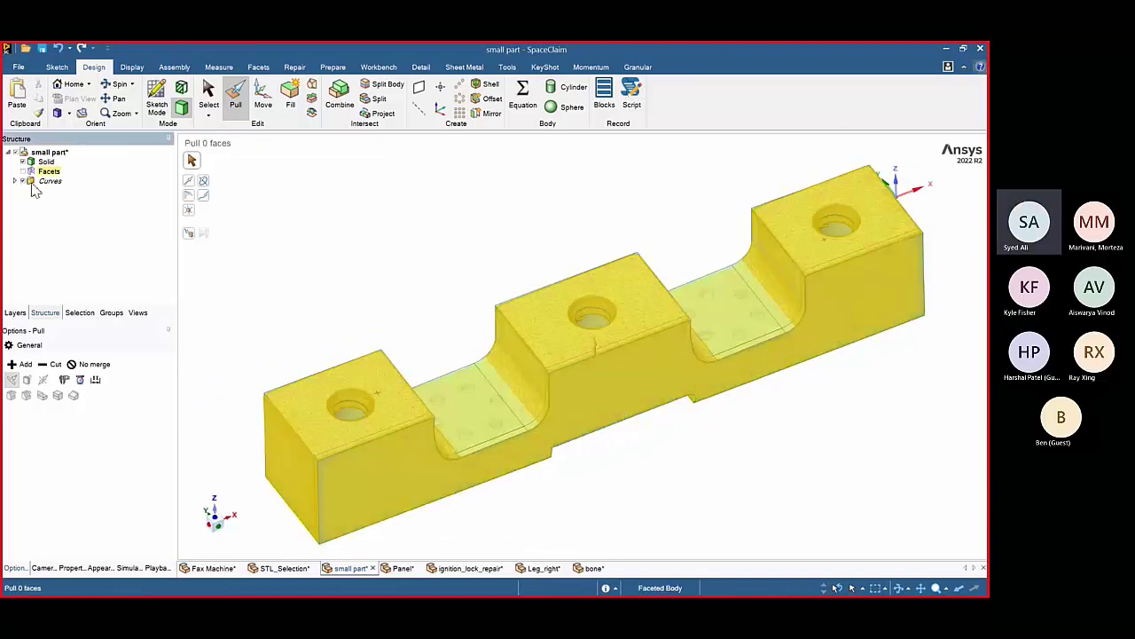
{"action": "left_click", "coordinate": [385, 286]}
{"action": "middle_click_drag", "start_coordinate": [385, 287], "coordinate": [388, 256]}
{"action": "left_click", "coordinate": [44, 171]}
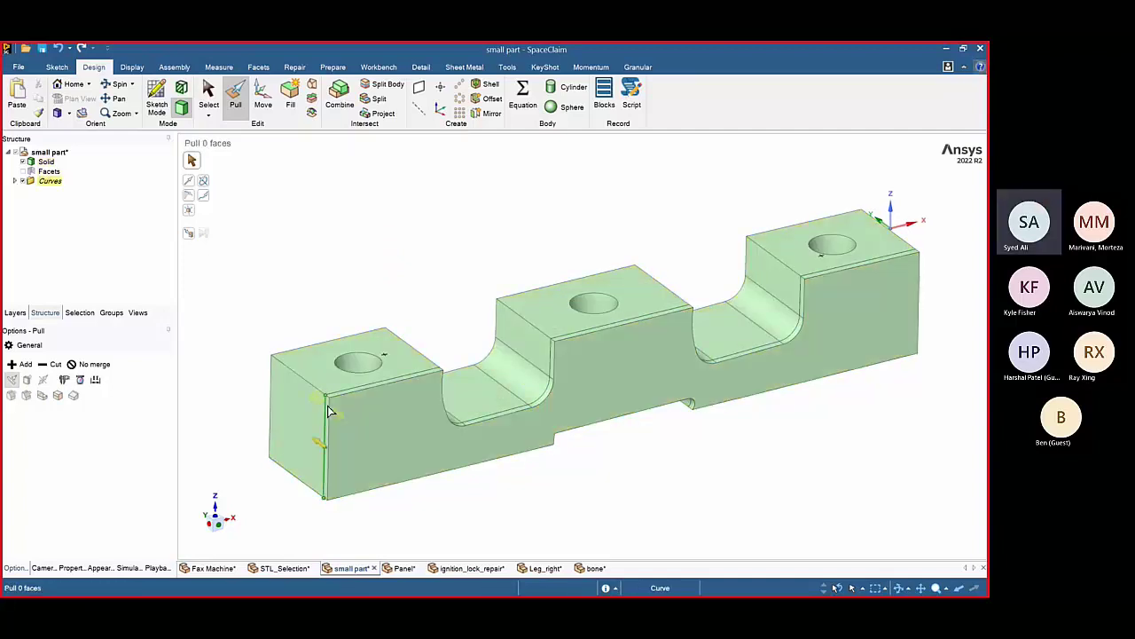
{"action": "left_click", "coordinate": [506, 423]}
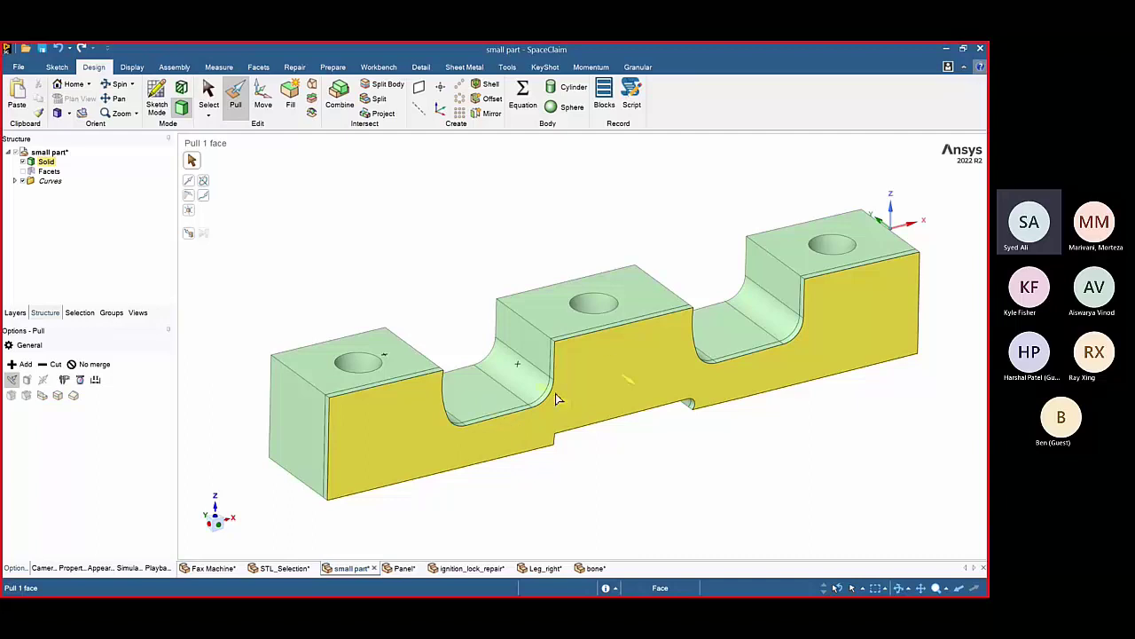
{"action": "left_click", "coordinate": [428, 259]}
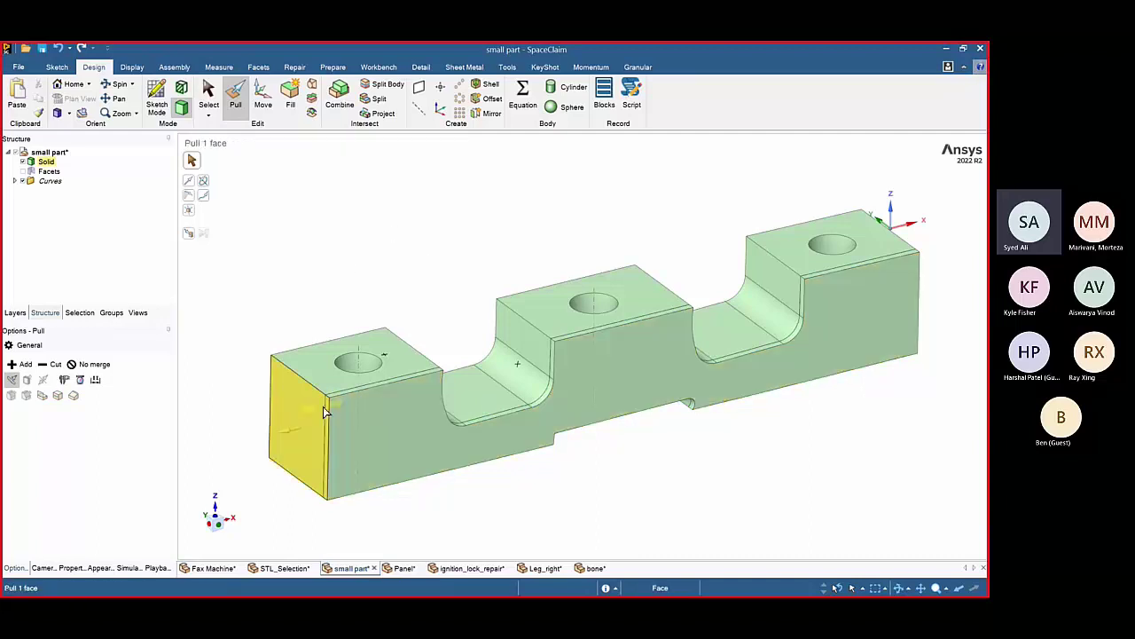
{"action": "left_click", "coordinate": [282, 431]}
{"action": "left_click", "coordinate": [257, 359]}
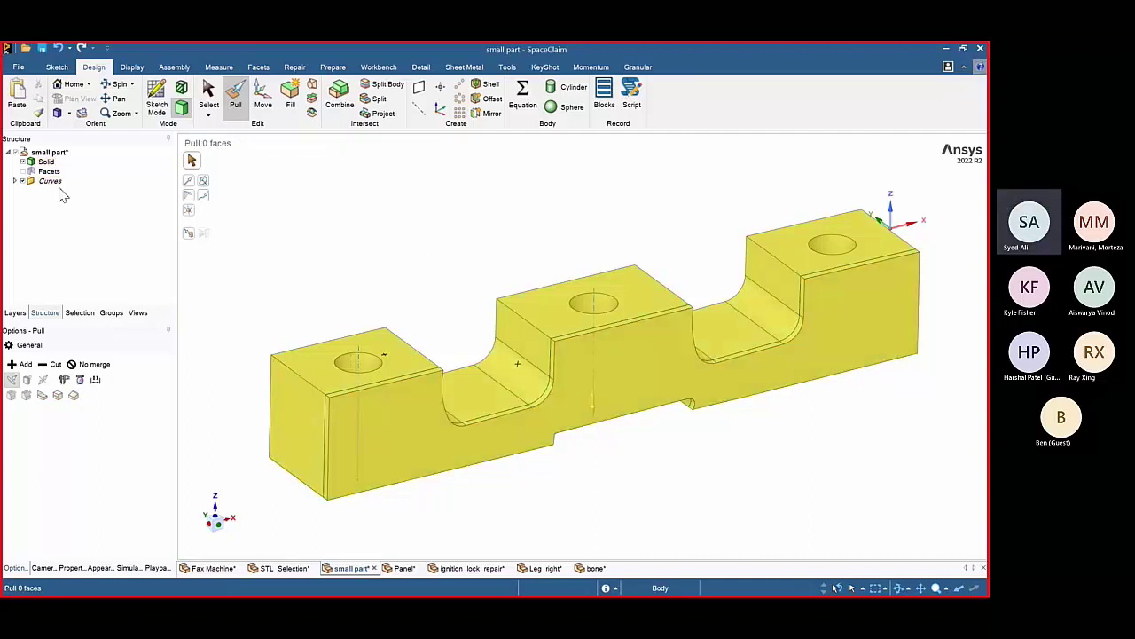
- Hide the solid, show the faceted body again and leave the Pull tool
{"action": "left_click", "coordinate": [26, 168]}
{"action": "left_click", "coordinate": [28, 171]}
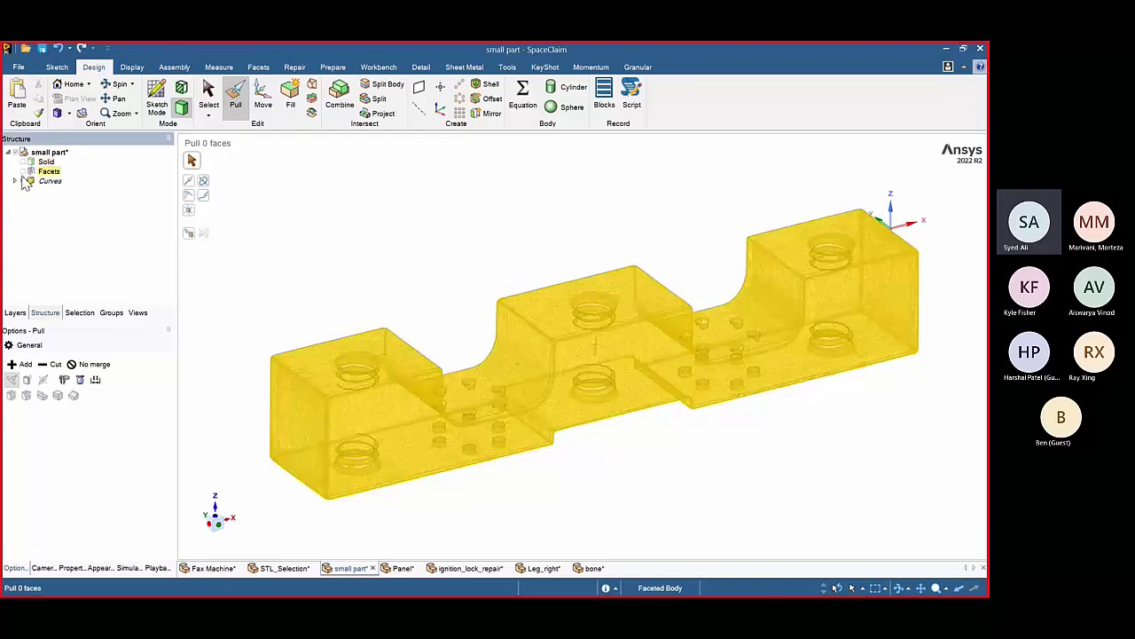
{"action": "left_click", "coordinate": [309, 272]}
{"action": "left_click", "coordinate": [588, 418]}
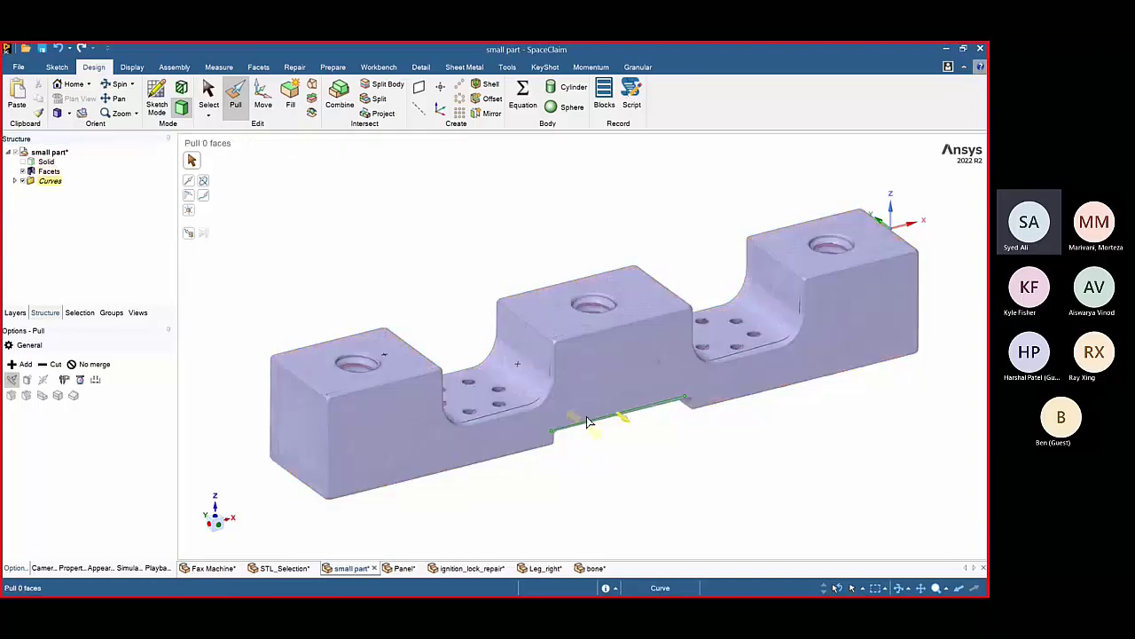
{"action": "key", "text": "Escape"}
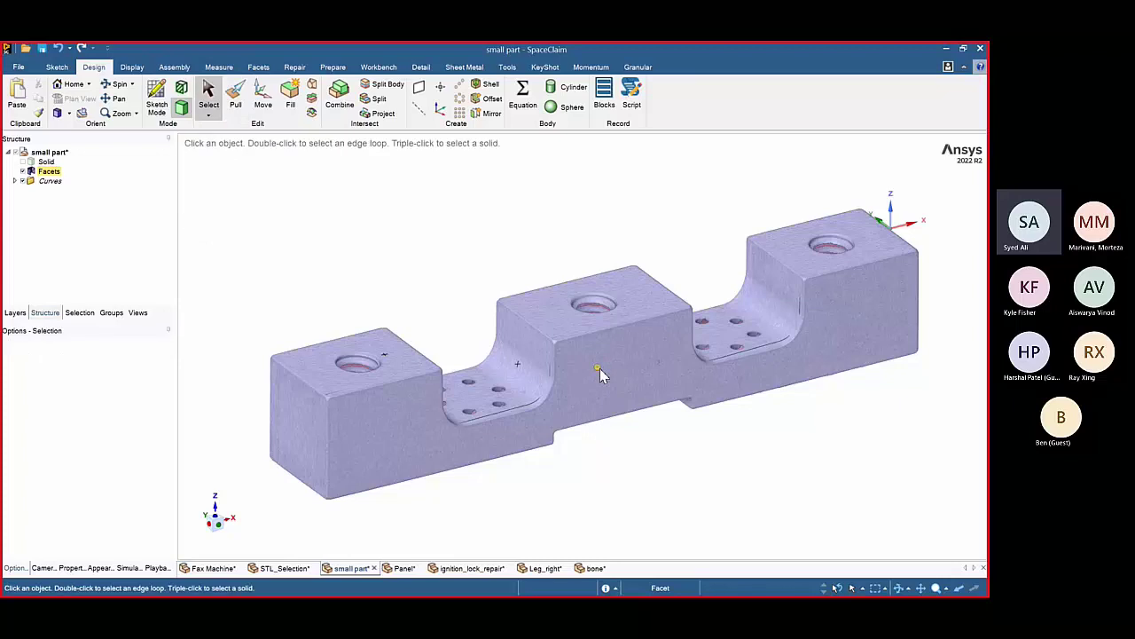
- Start a sketch on the front face facets, move its plane slightly into the part for a clean section, and view it from the front
{"action": "left_click", "coordinate": [595, 376]}
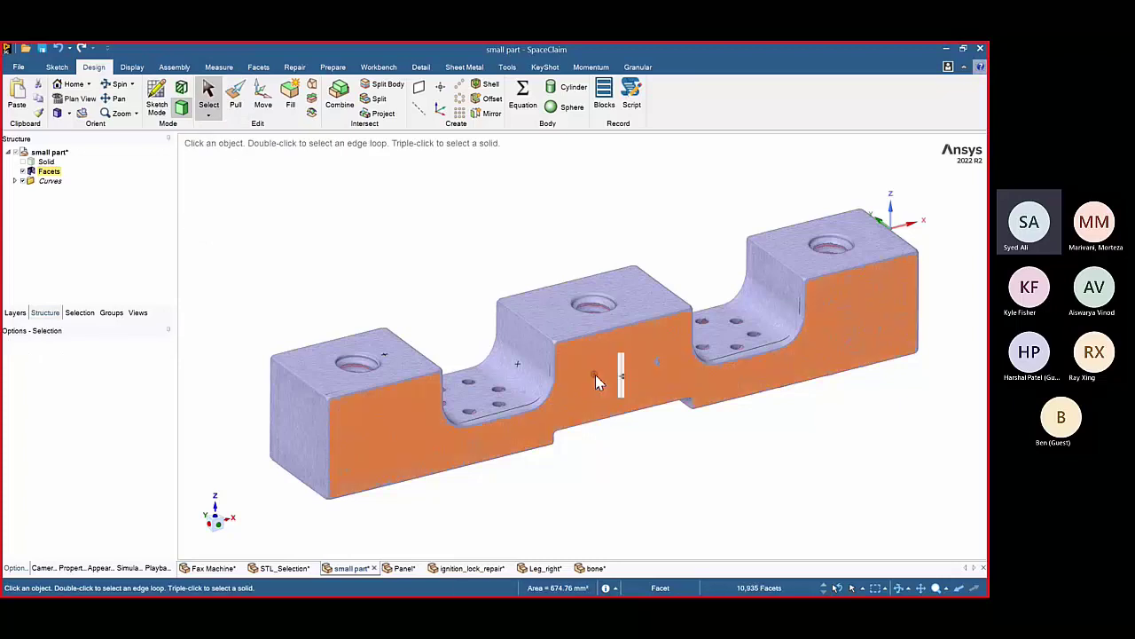
{"action": "left_click", "coordinate": [159, 100]}
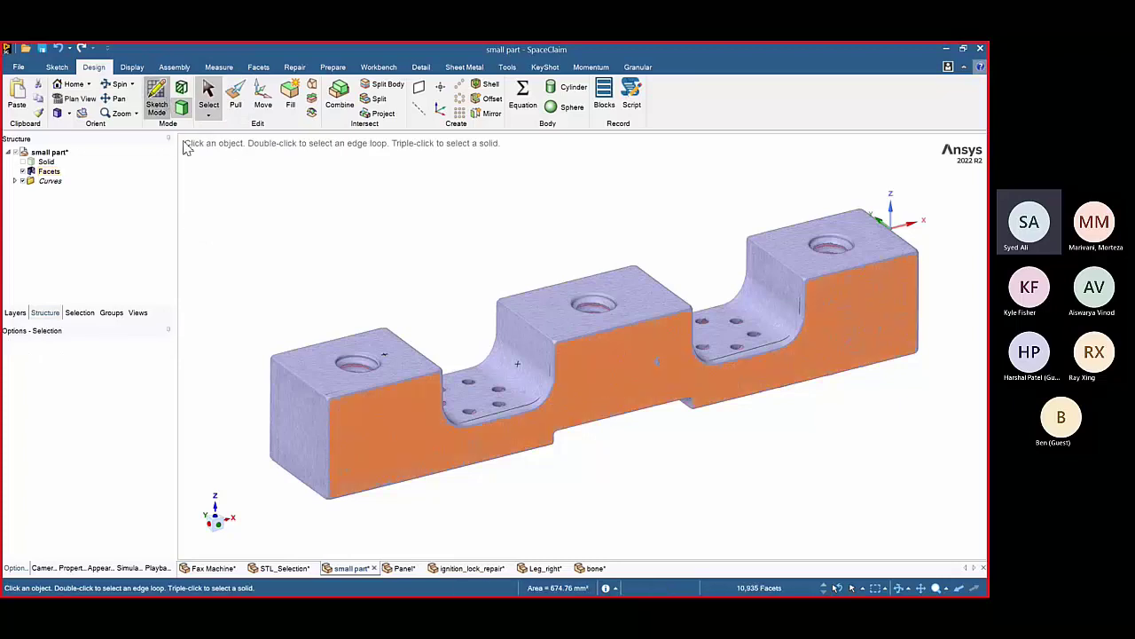
{"action": "left_click", "coordinate": [595, 547]}
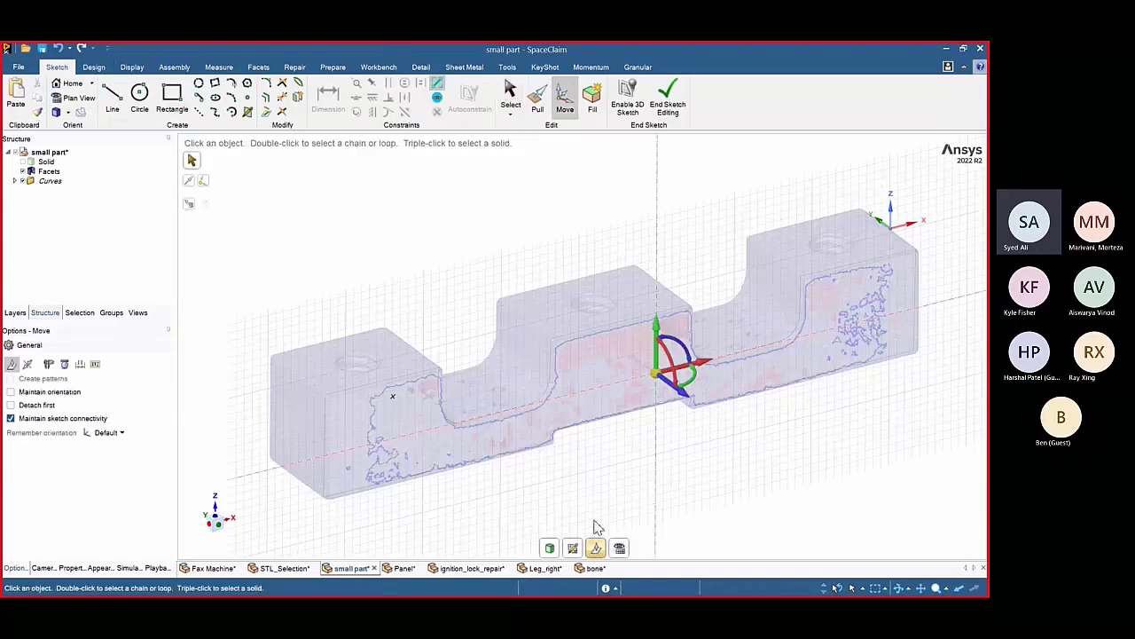
{"action": "left_click_drag", "start_coordinate": [681, 393], "coordinate": [678, 391]}
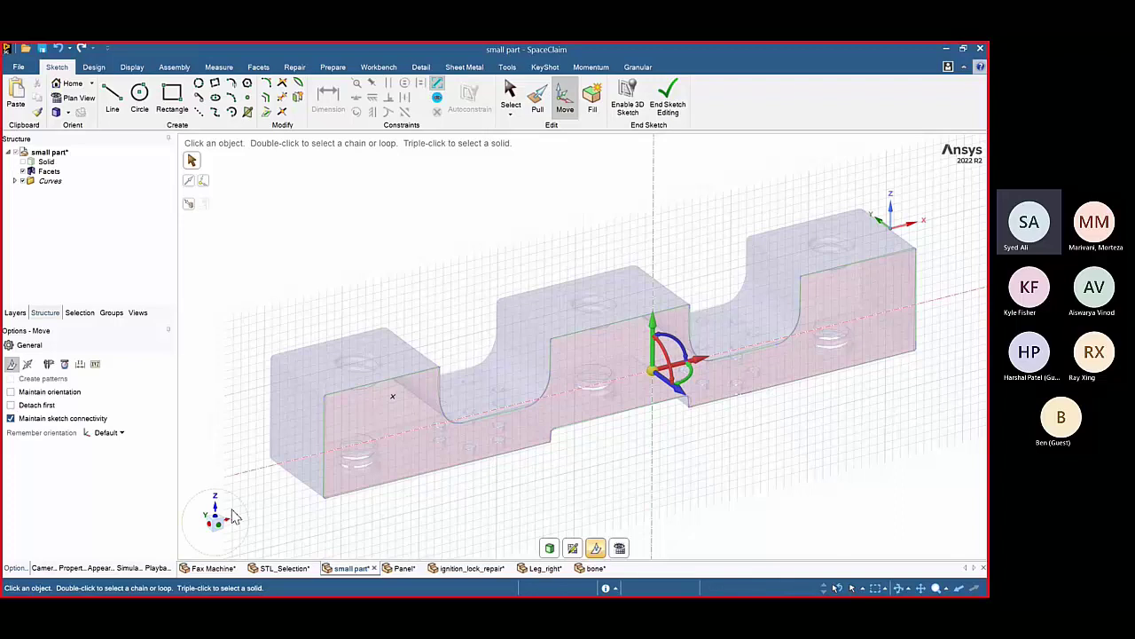
{"action": "left_click", "coordinate": [224, 529]}
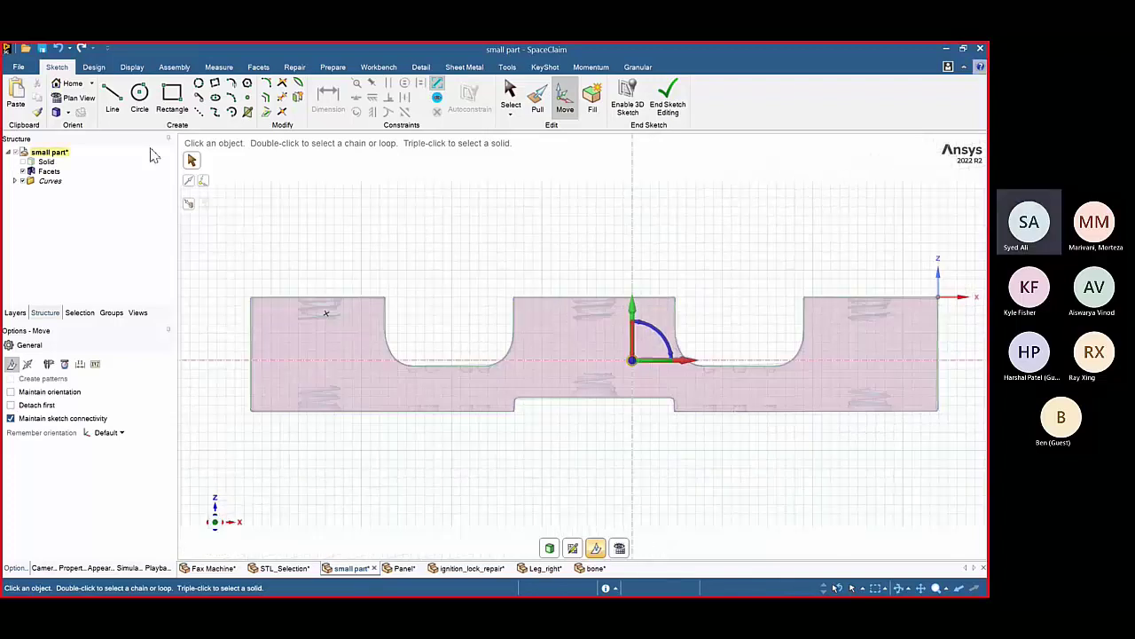
- Sketch a rectangle enclosing the part's full front profile, from its upper far corner to the lower corner on the origin side
{"action": "left_click", "coordinate": [171, 93]}
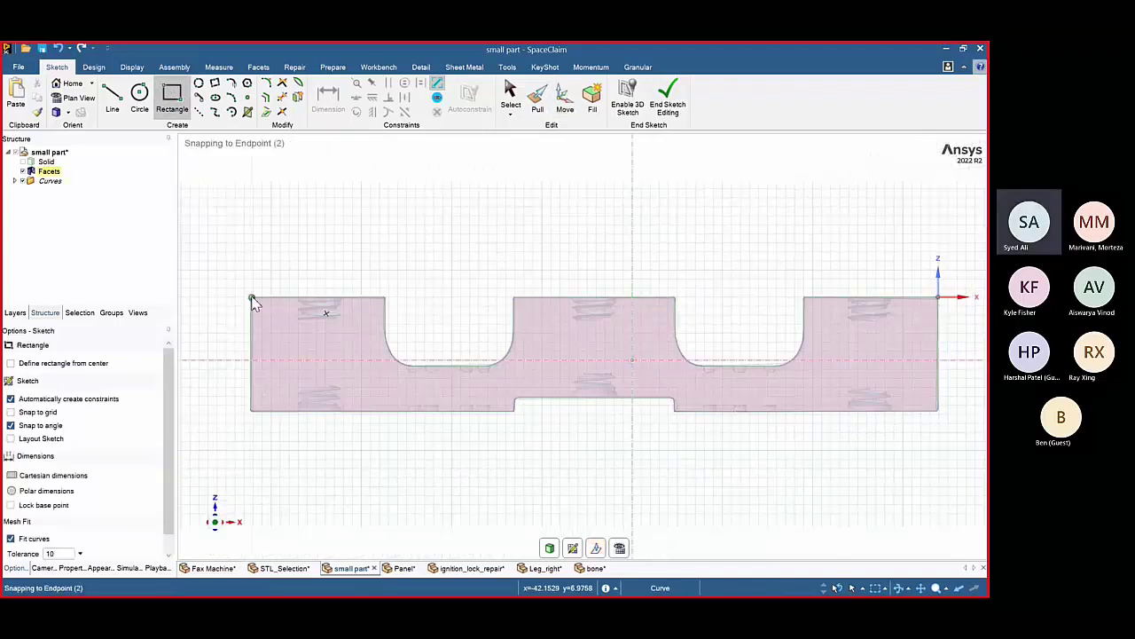
{"action": "left_click", "coordinate": [252, 299]}
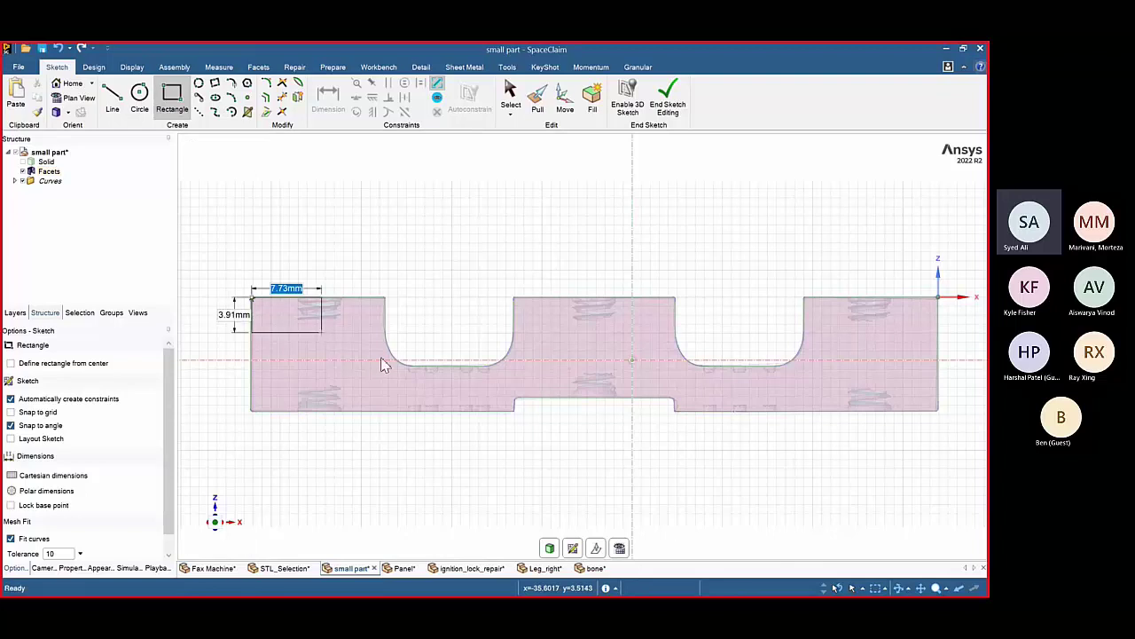
{"action": "left_click", "coordinate": [942, 417]}
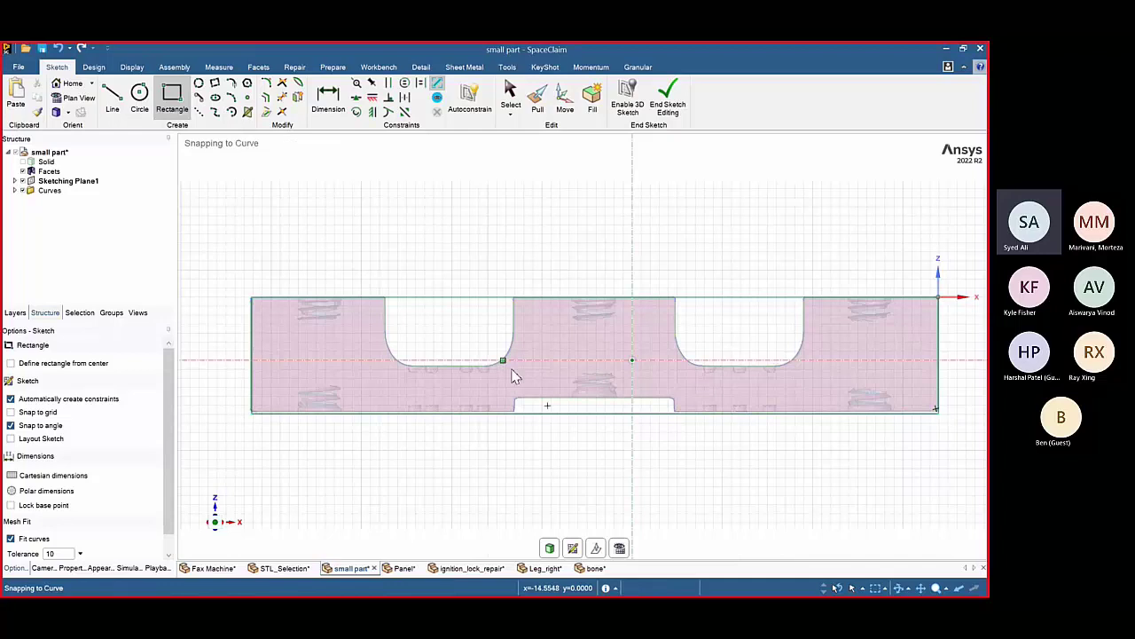
- Sketch rectangles over both upper notches and one about 17.8 by 5.1 mm over the recess in the underside
{"action": "left_click", "coordinate": [384, 257]}
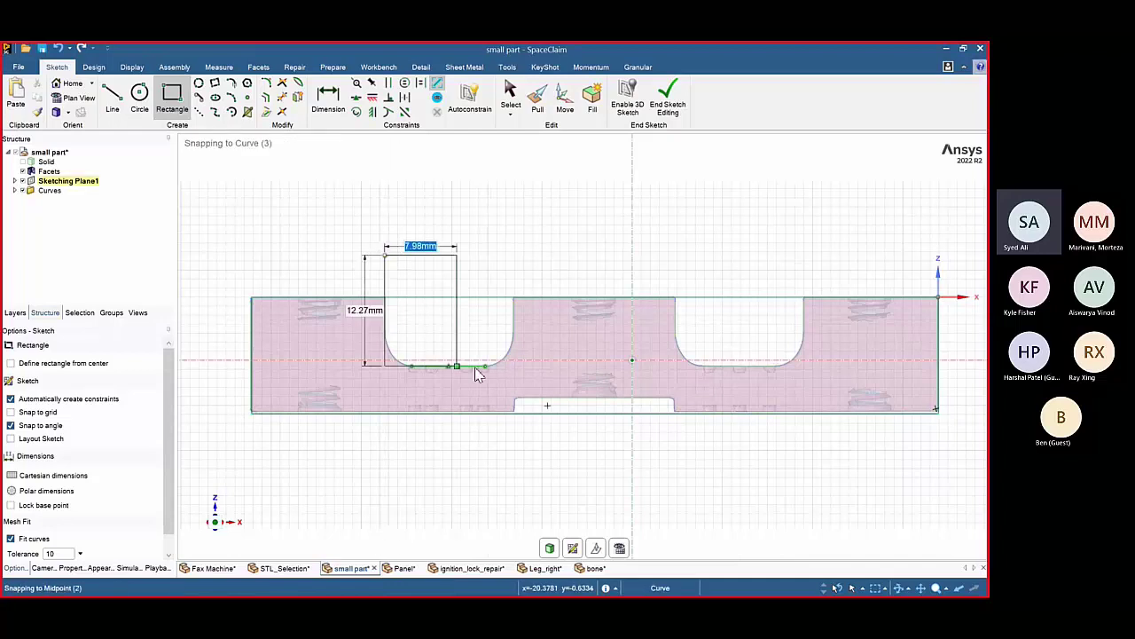
{"action": "left_click", "coordinate": [519, 380]}
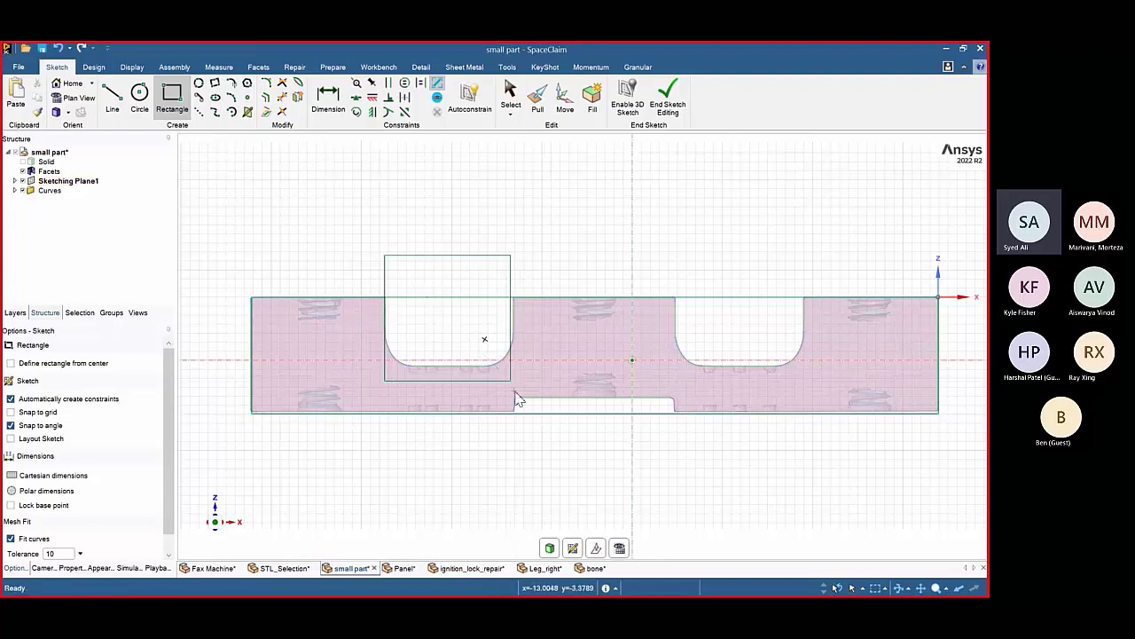
{"action": "left_click", "coordinate": [516, 398]}
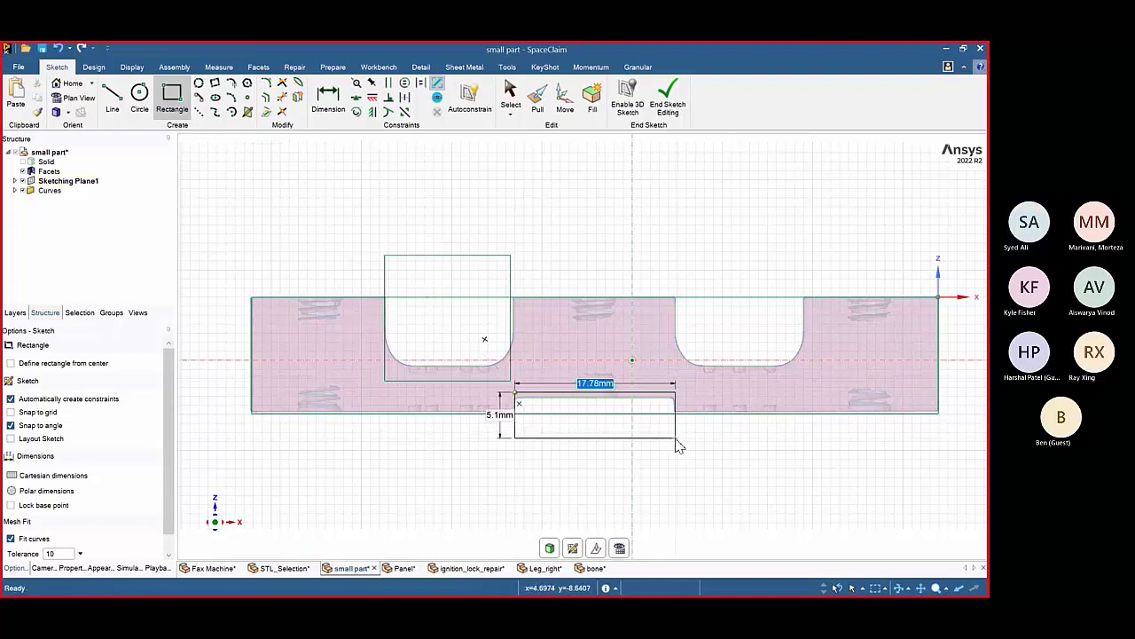
{"action": "left_click", "coordinate": [675, 440]}
{"action": "left_click", "coordinate": [671, 253]}
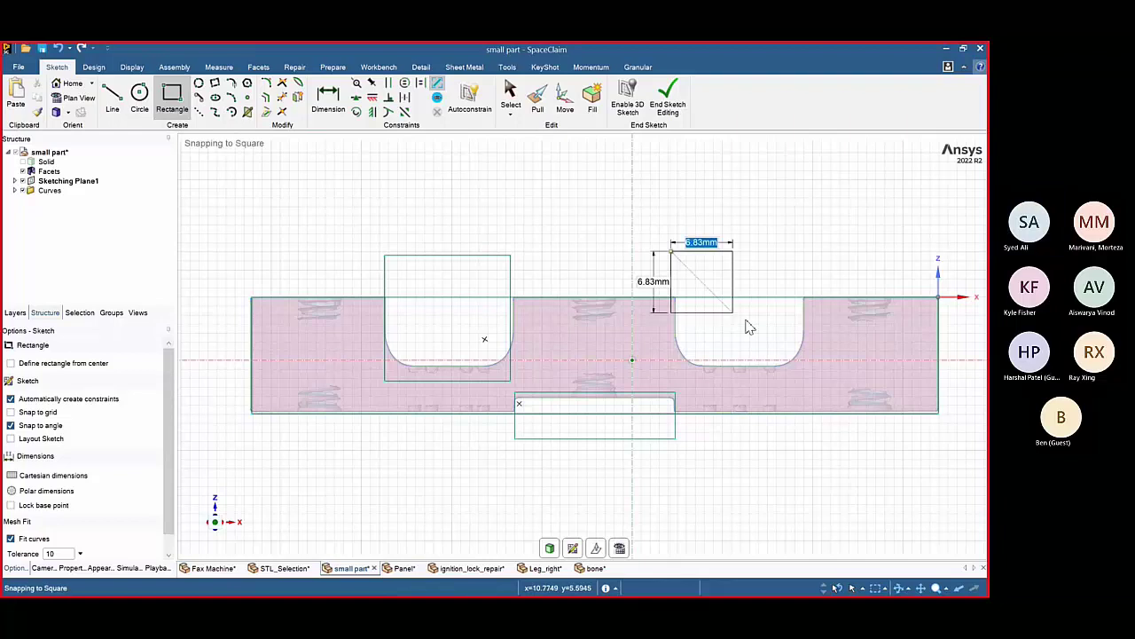
{"action": "left_click", "coordinate": [810, 369]}
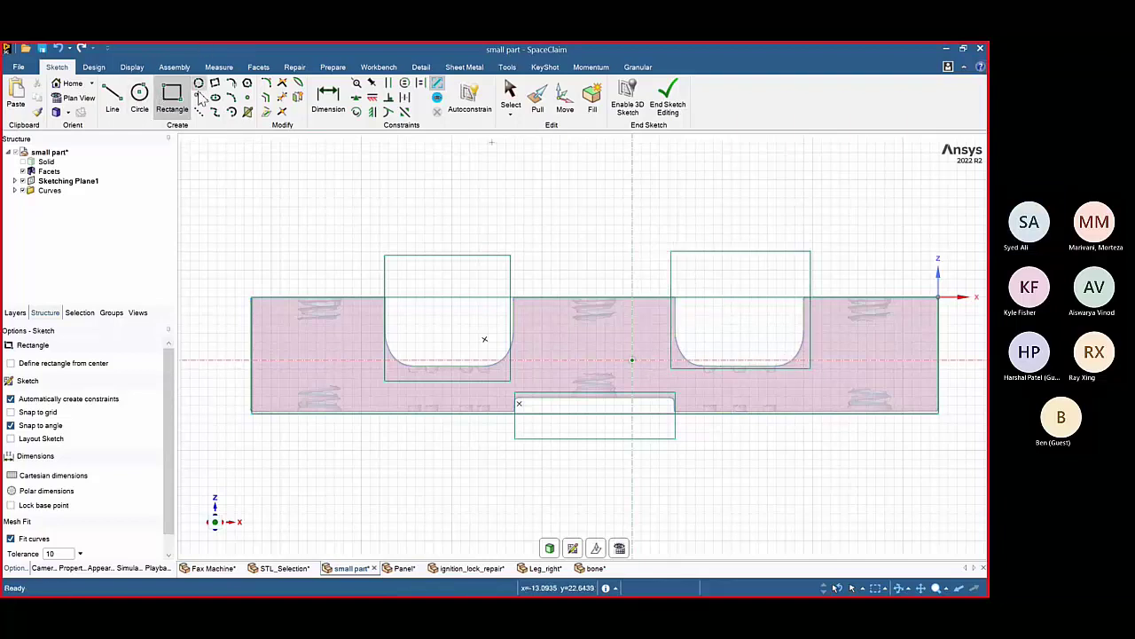
- Trim the rectangle segments above and across both upper notches so the profile follows the notches
{"action": "left_click", "coordinate": [283, 98]}
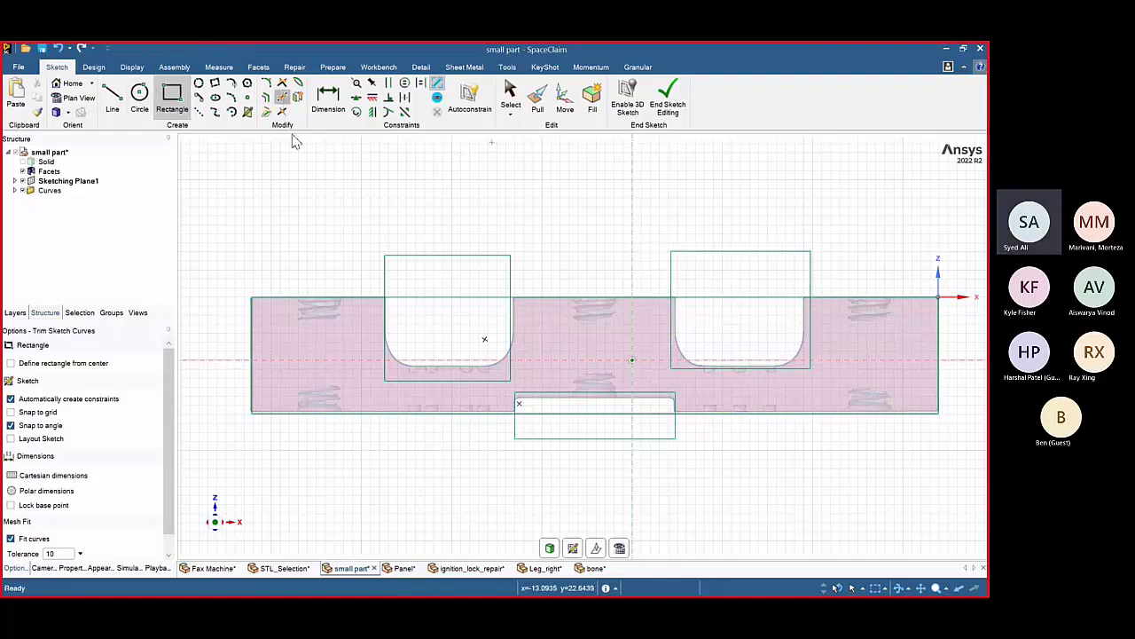
{"action": "left_click", "coordinate": [441, 256]}
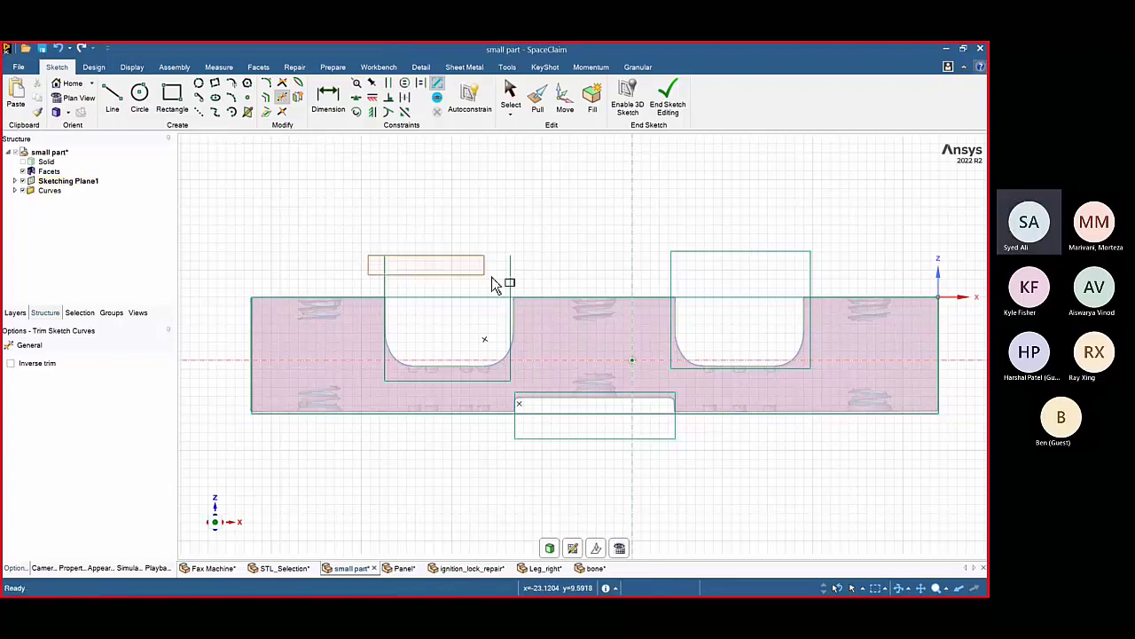
{"action": "left_click", "coordinate": [388, 284]}
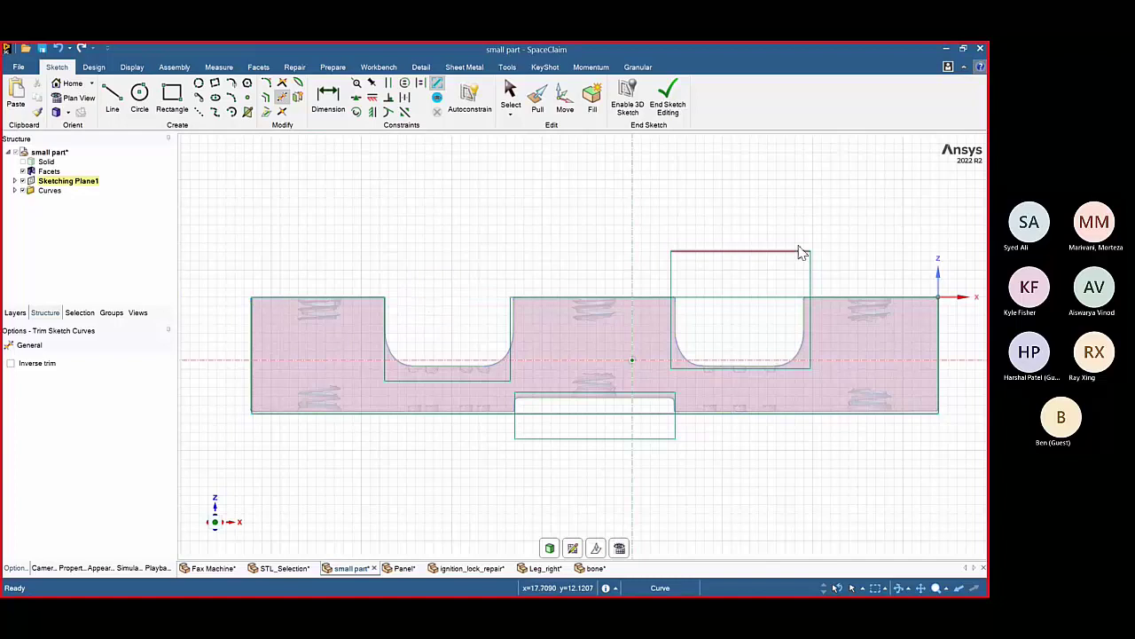
{"action": "left_click", "coordinate": [765, 252]}
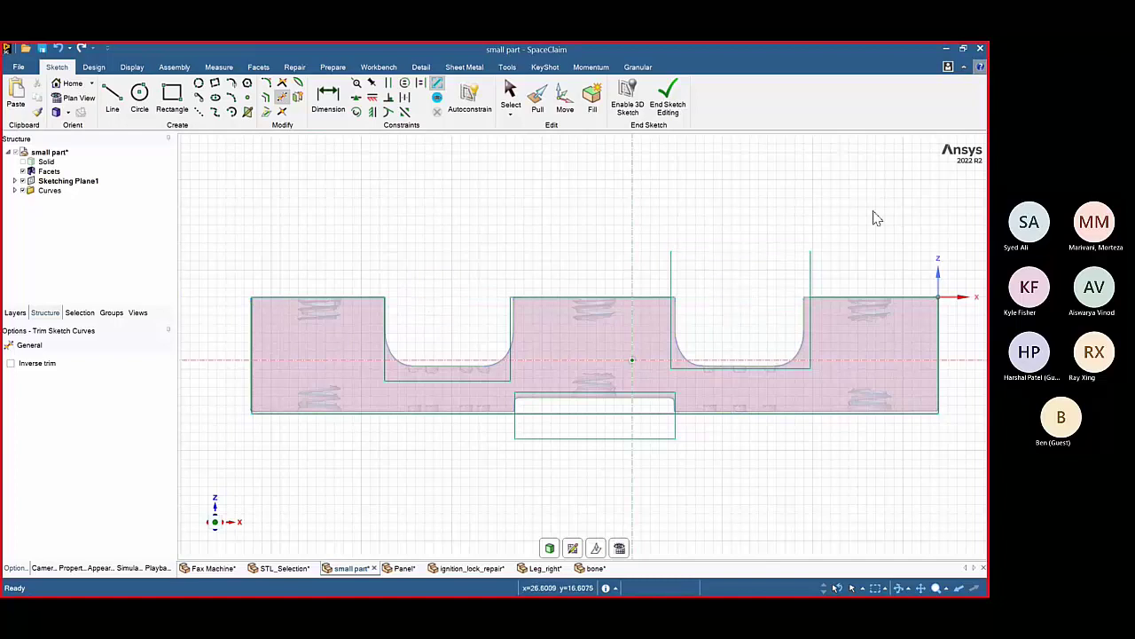
{"action": "left_click", "coordinate": [671, 276]}
- Trim the rectangle segments below and across the underside recess so the profile outline is continuous, and orbit out of the flat view
{"action": "left_click", "coordinate": [609, 440]}
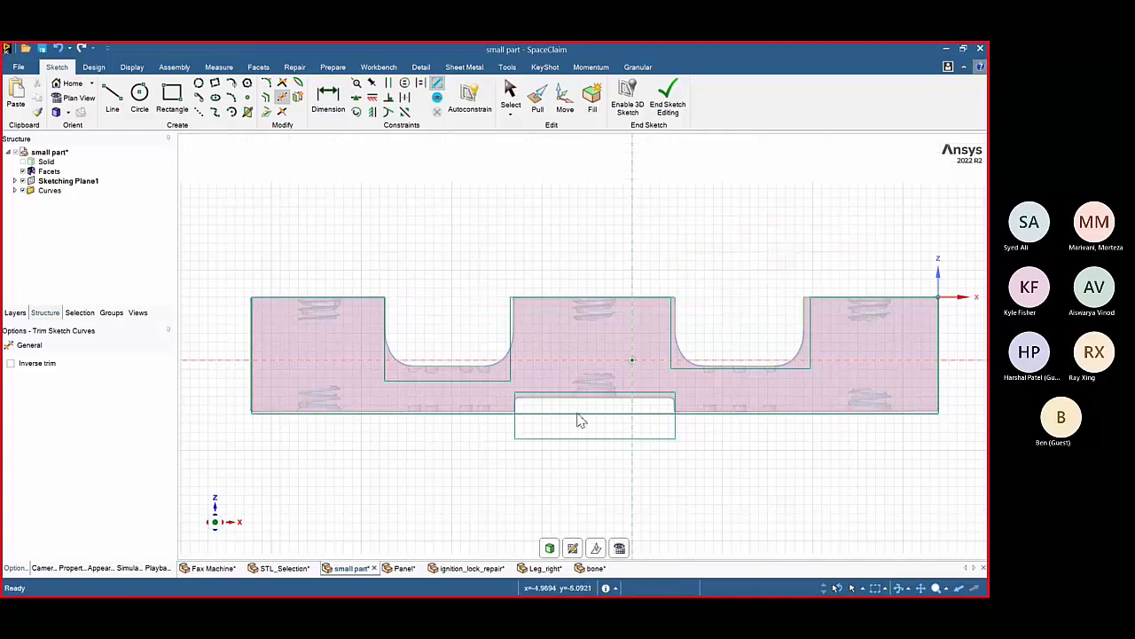
{"action": "left_click", "coordinate": [578, 413]}
{"action": "left_click_drag", "start_coordinate": [525, 430], "coordinate": [502, 450]}
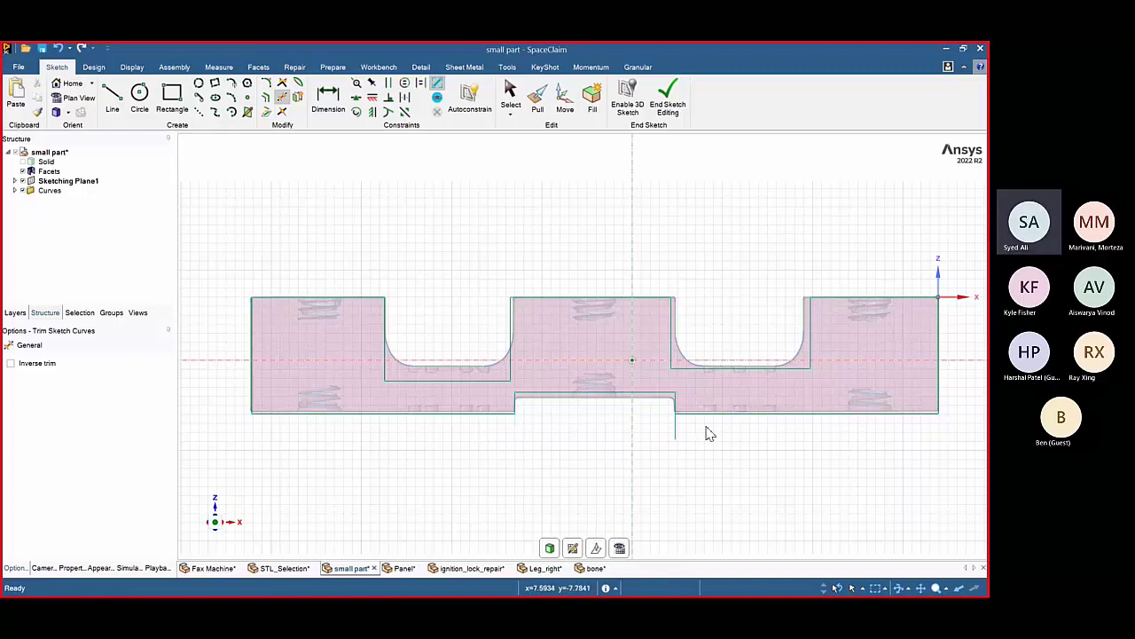
{"action": "left_click", "coordinate": [679, 433]}
{"action": "key", "text": "h"}
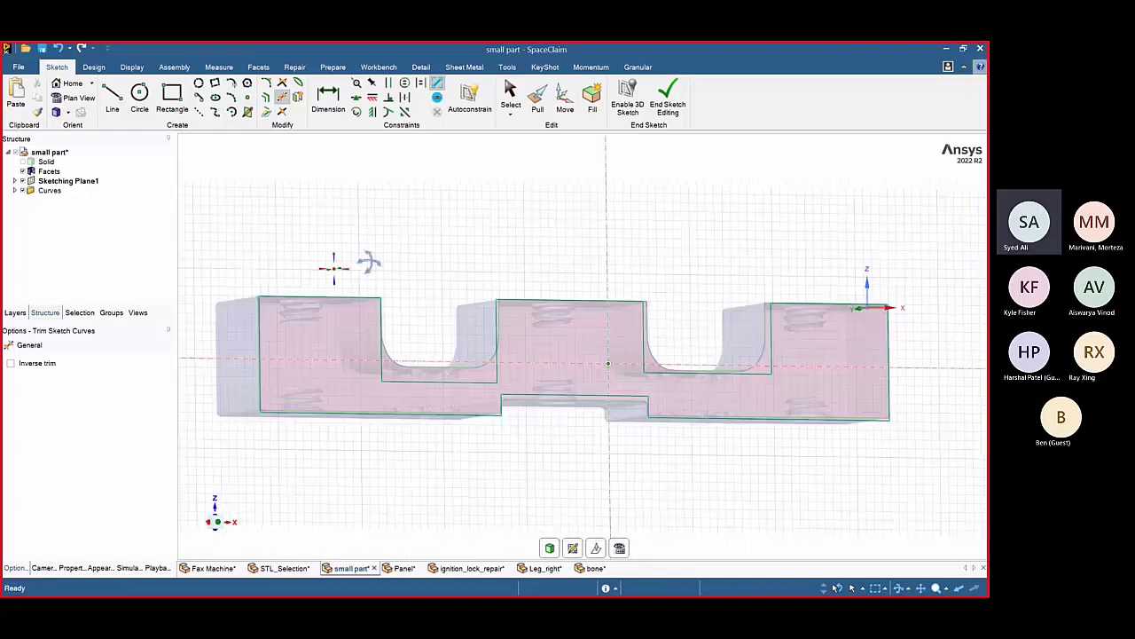
- End the sketch, hide the curves, and pull the profile surface up to the part's front facets
{"action": "left_click", "coordinate": [670, 107]}
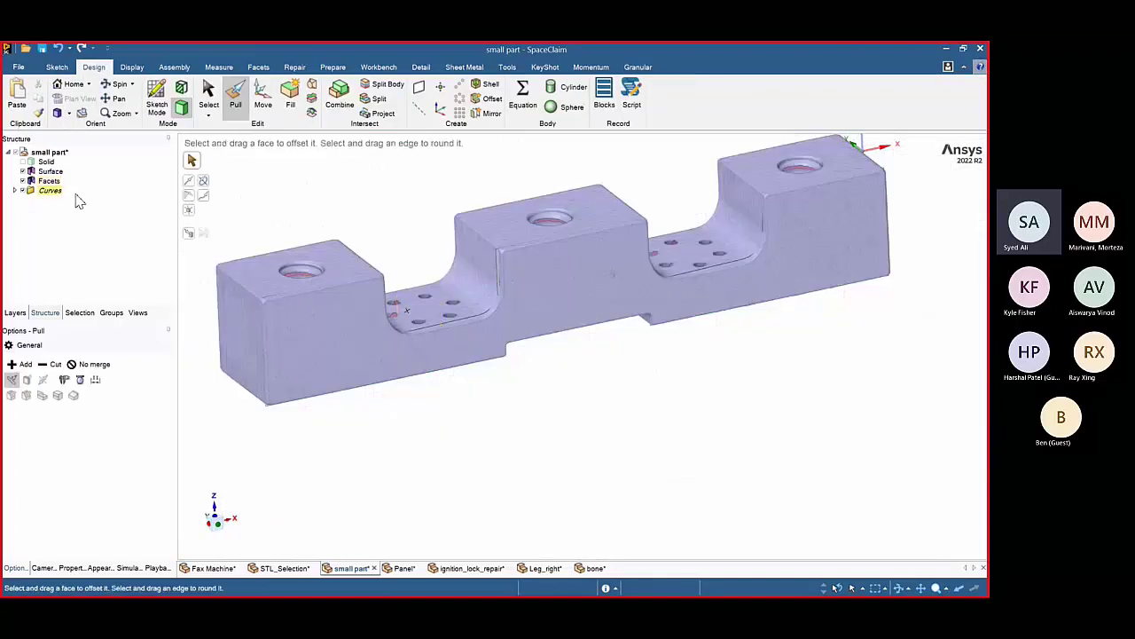
{"action": "left_click", "coordinate": [31, 182]}
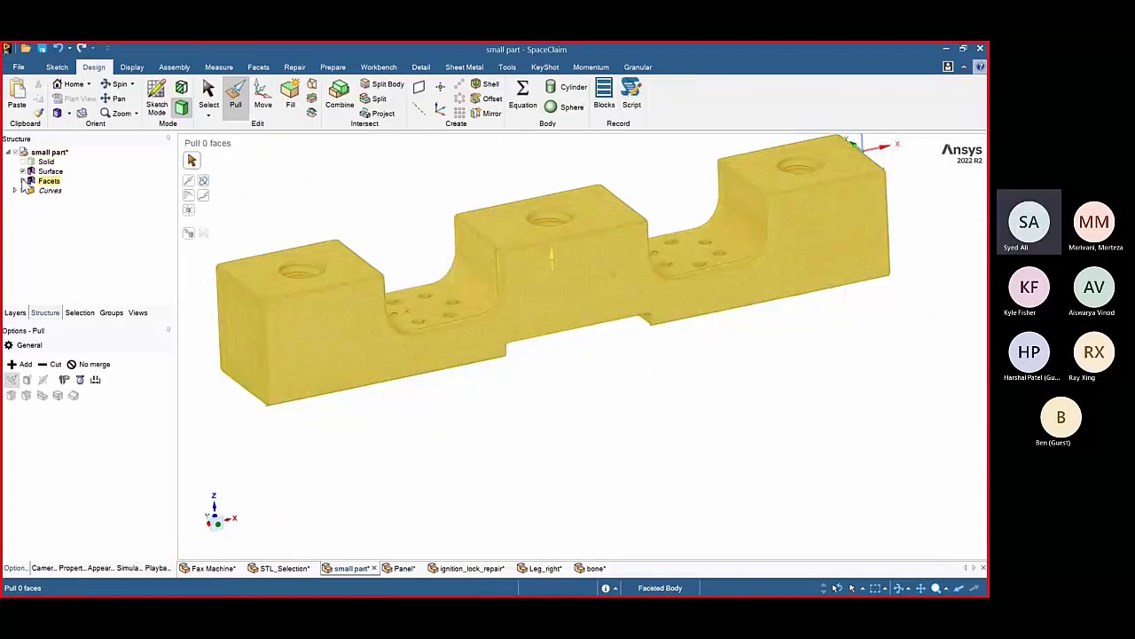
{"action": "left_click", "coordinate": [615, 378]}
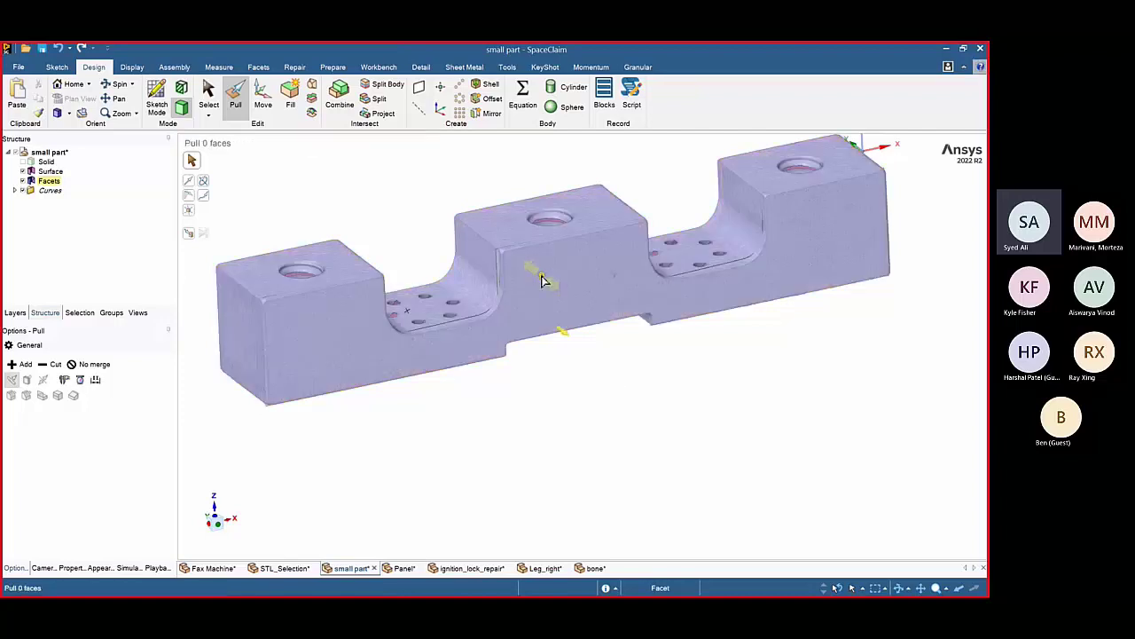
{"action": "left_click", "coordinate": [543, 281]}
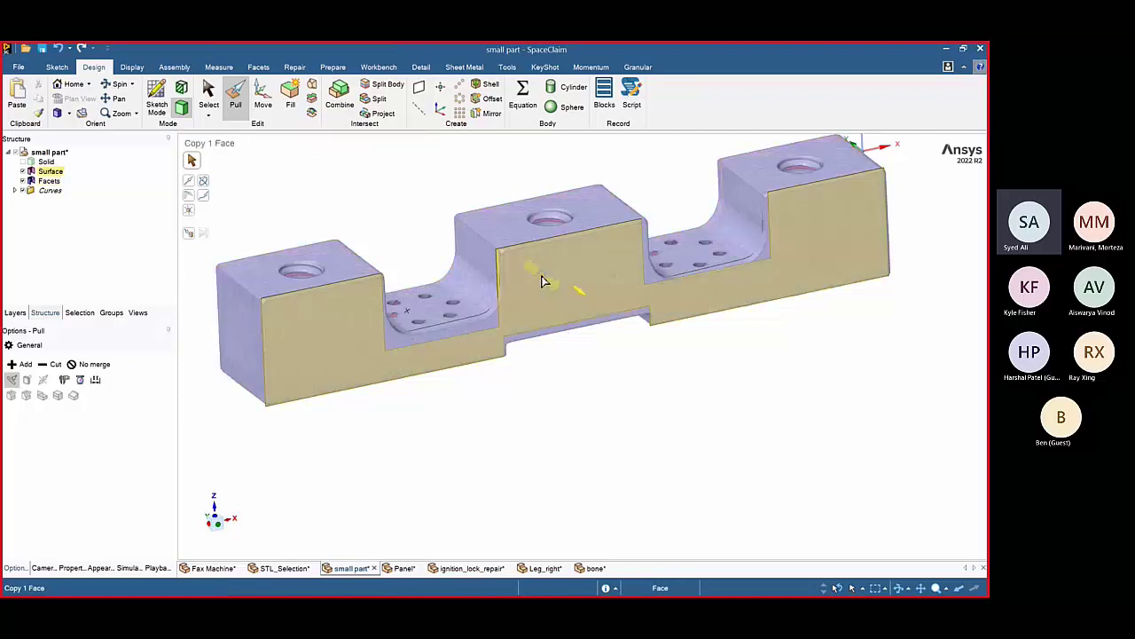
{"action": "left_click", "coordinate": [192, 234]}
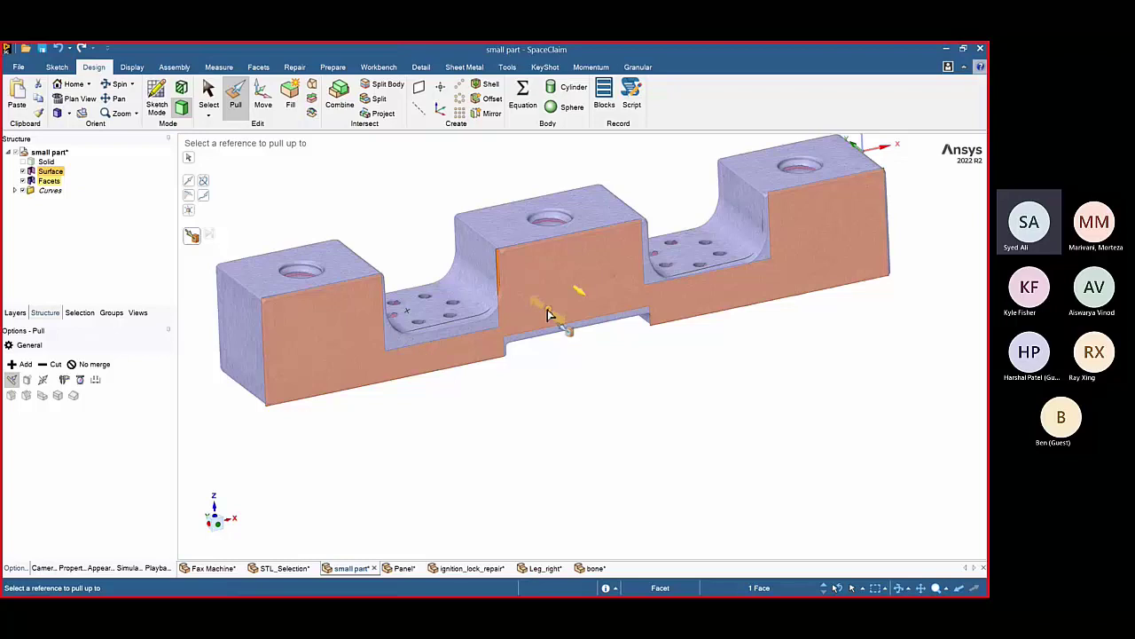
{"action": "left_click", "coordinate": [543, 284]}
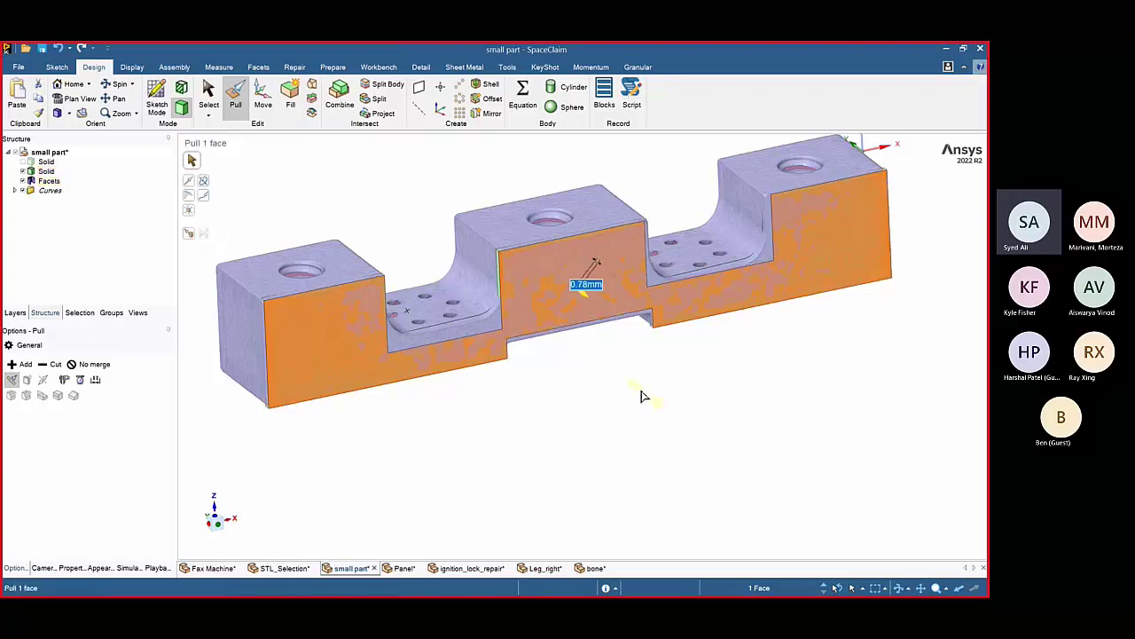
- Pull the solid's inner profile face through the part up to the facets on its opposite long side
{"action": "middle_click_drag", "start_coordinate": [641, 391], "coordinate": [532, 359]}
{"action": "left_click", "coordinate": [471, 247]}
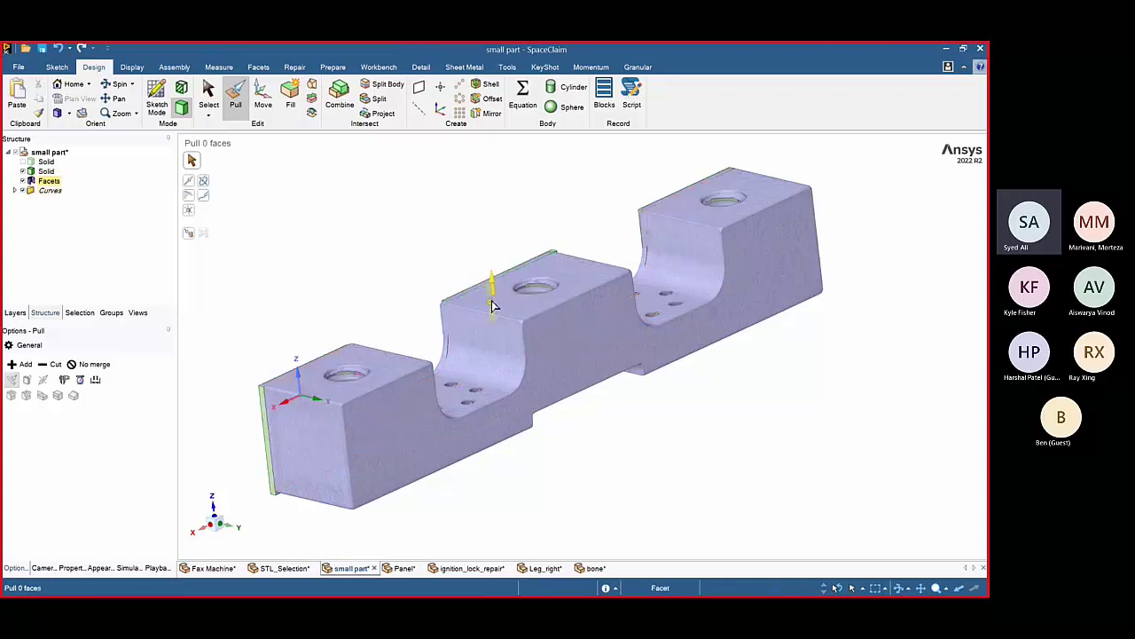
{"action": "left_click", "coordinate": [494, 304]}
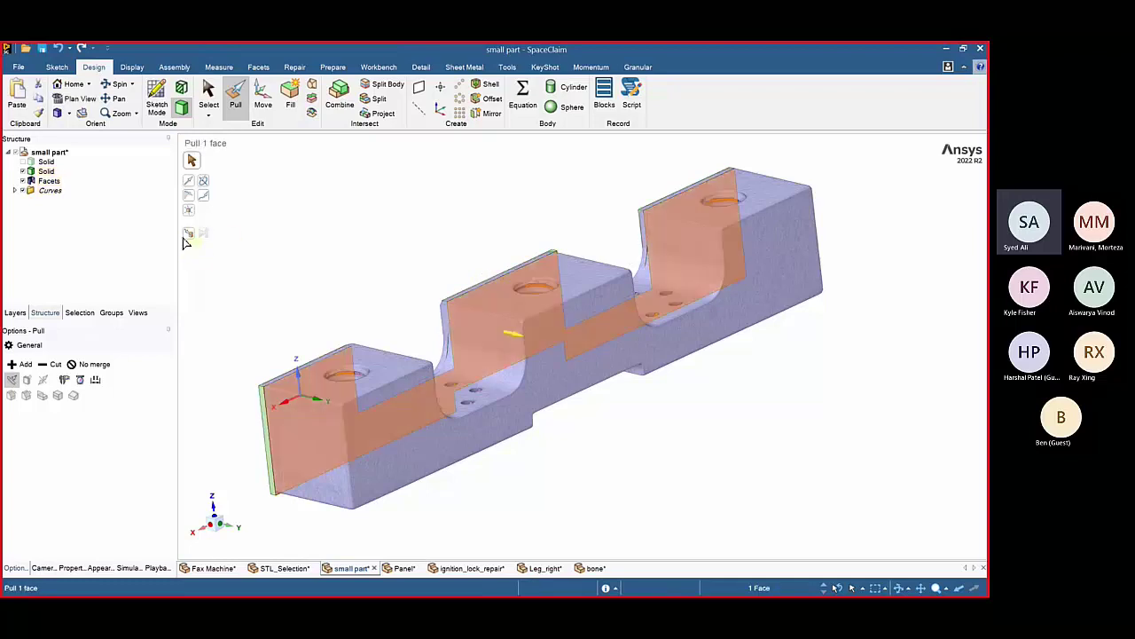
{"action": "left_click", "coordinate": [189, 233]}
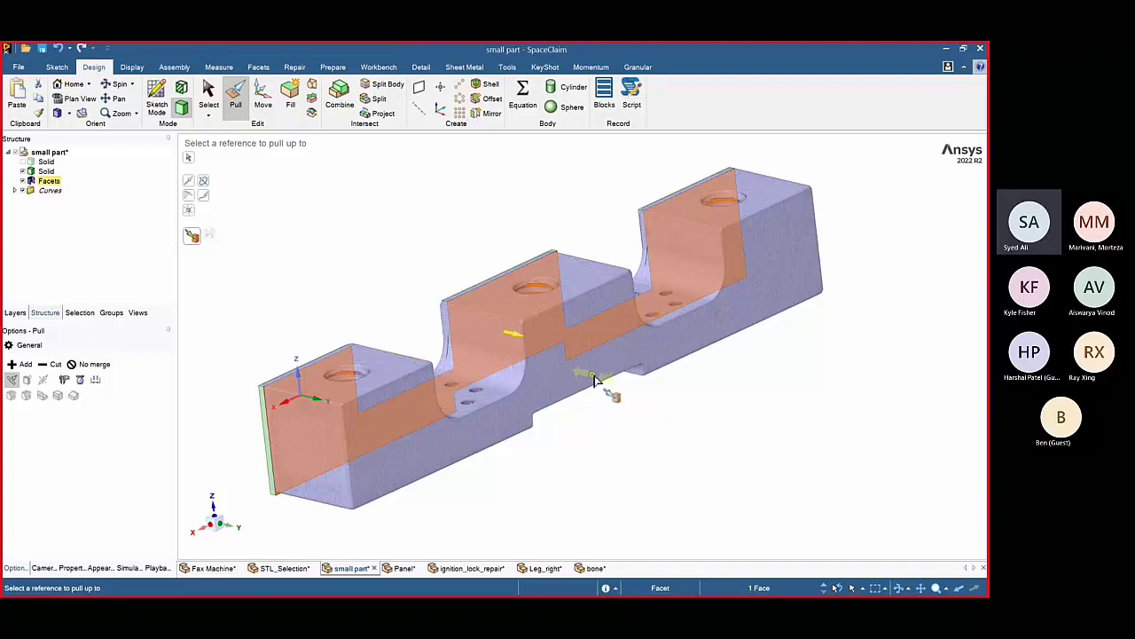
{"action": "left_click", "coordinate": [596, 378]}
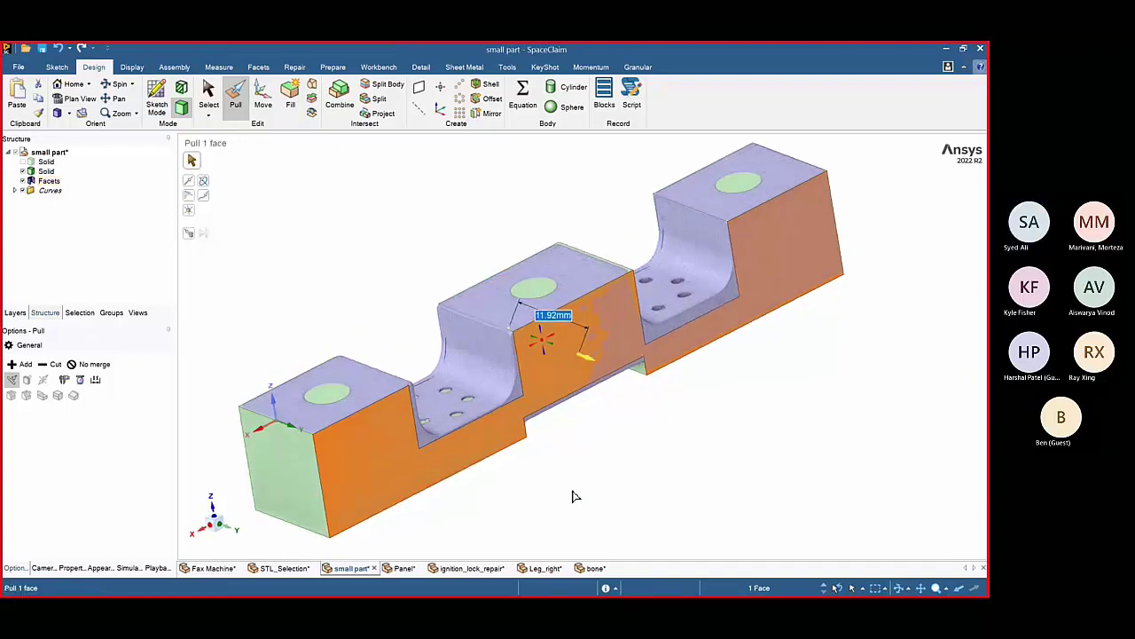
- Pull the solid's underside recess face up to the facets of the recess
{"action": "middle_click_drag", "start_coordinate": [597, 450], "coordinate": [540, 477]}
{"action": "left_click", "coordinate": [540, 477]}
{"action": "middle_click_drag", "start_coordinate": [601, 405], "coordinate": [619, 428], "text": "shift"}
{"action": "scroll", "coordinate": [619, 427], "scroll_direction": "up", "scroll_amount": 3}
{"action": "scroll", "coordinate": [618, 427], "scroll_direction": "up", "scroll_amount": 2}
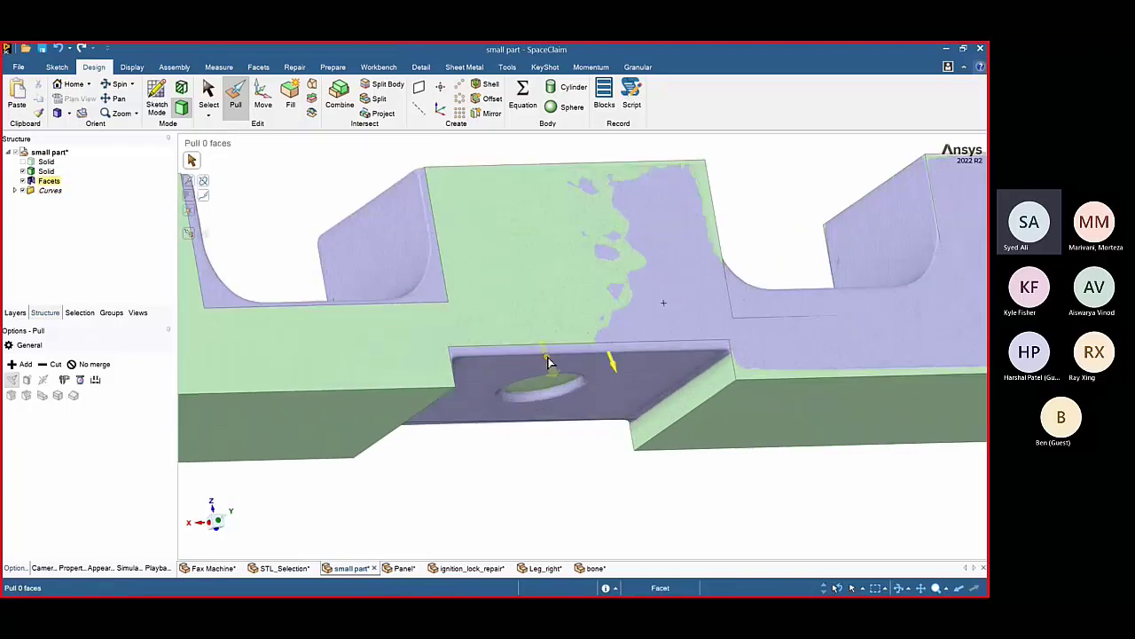
{"action": "left_click", "coordinate": [548, 364]}
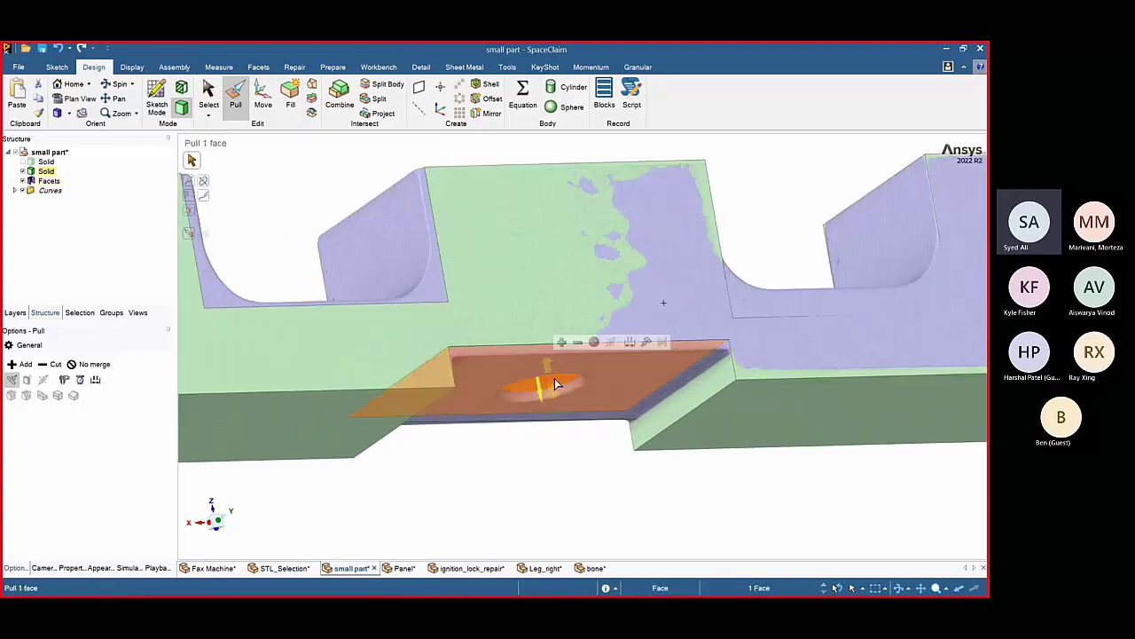
{"action": "left_click", "coordinate": [647, 344]}
{"action": "left_click", "coordinate": [654, 371]}
{"action": "scroll", "coordinate": [551, 463], "scroll_direction": "down", "scroll_amount": 4}
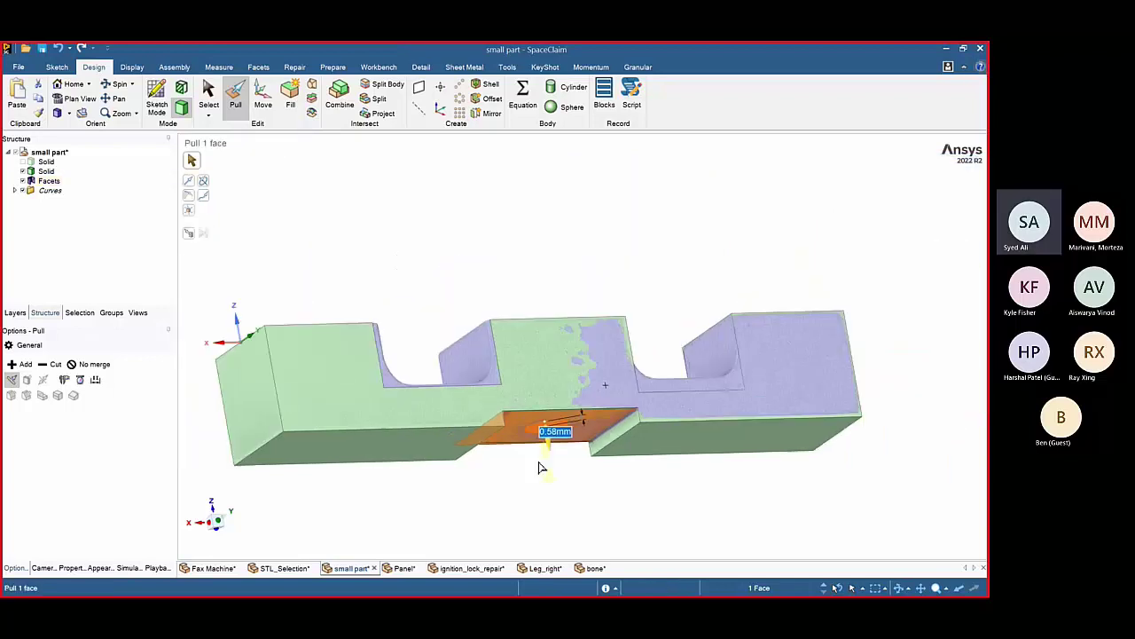
- Try to pull an upper notch's floor face together with the selected underside recess face up to the notch's floor facets
{"action": "middle_click_drag", "start_coordinate": [538, 468], "coordinate": [707, 459]}
{"action": "middle_click_drag", "start_coordinate": [299, 384], "coordinate": [548, 335]}
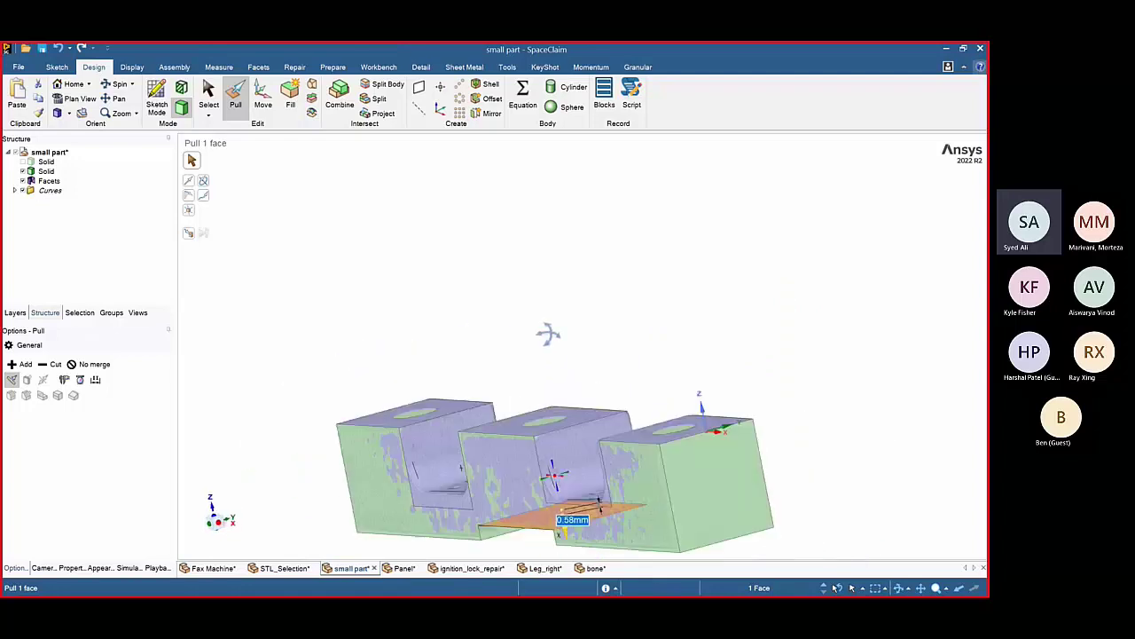
{"action": "middle_click_drag", "start_coordinate": [460, 434], "coordinate": [480, 461], "text": "ctrl"}
{"action": "middle_click_drag", "start_coordinate": [484, 423], "coordinate": [447, 429], "text": "ctrl"}
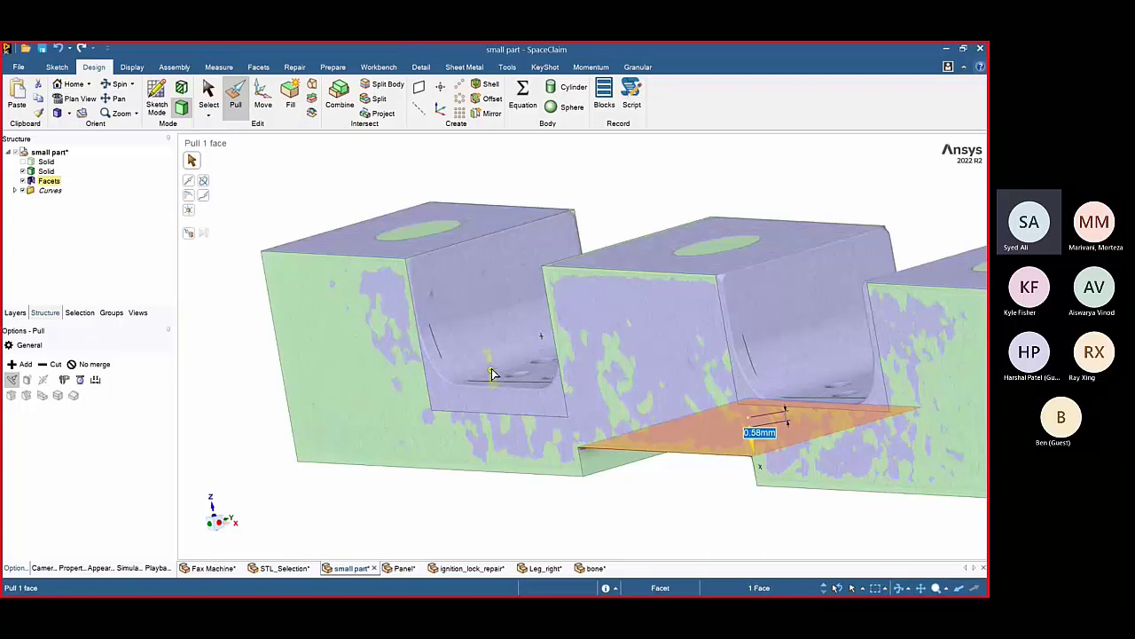
{"action": "key", "text": "ctrl"}
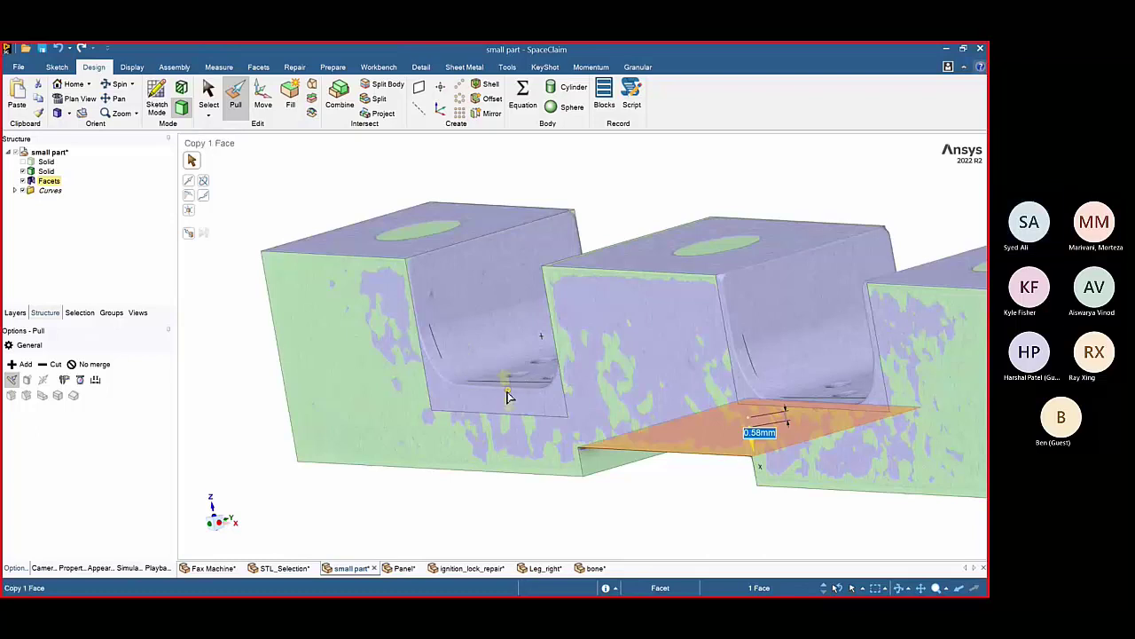
{"action": "left_click", "coordinate": [510, 401], "text": "ctrl"}
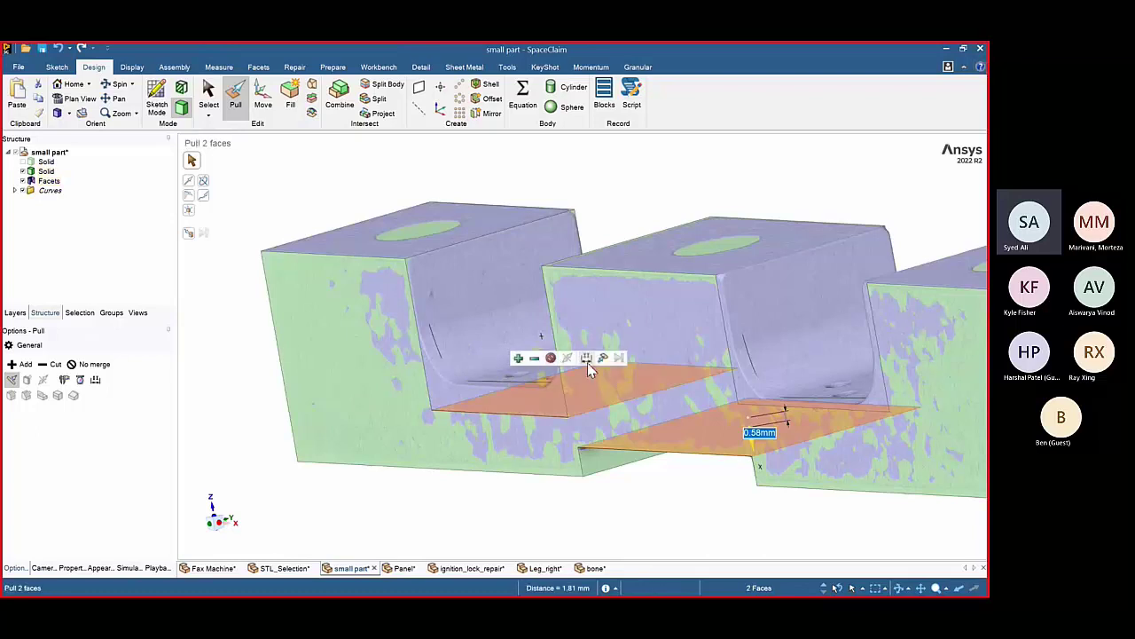
{"action": "left_click", "coordinate": [595, 360]}
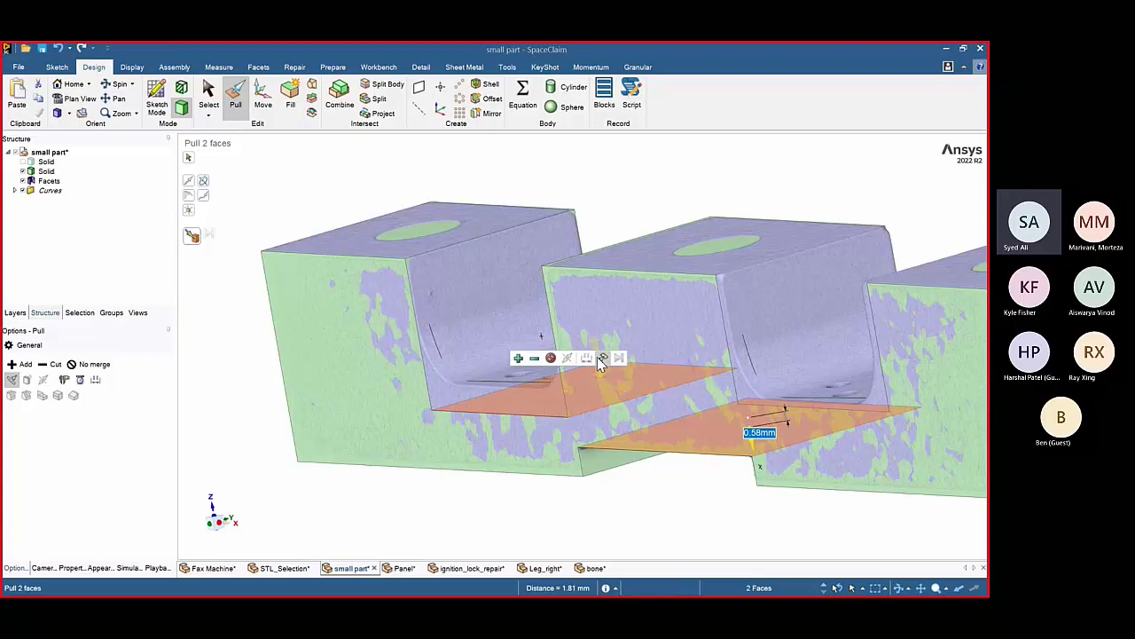
{"action": "left_click", "coordinate": [538, 380]}
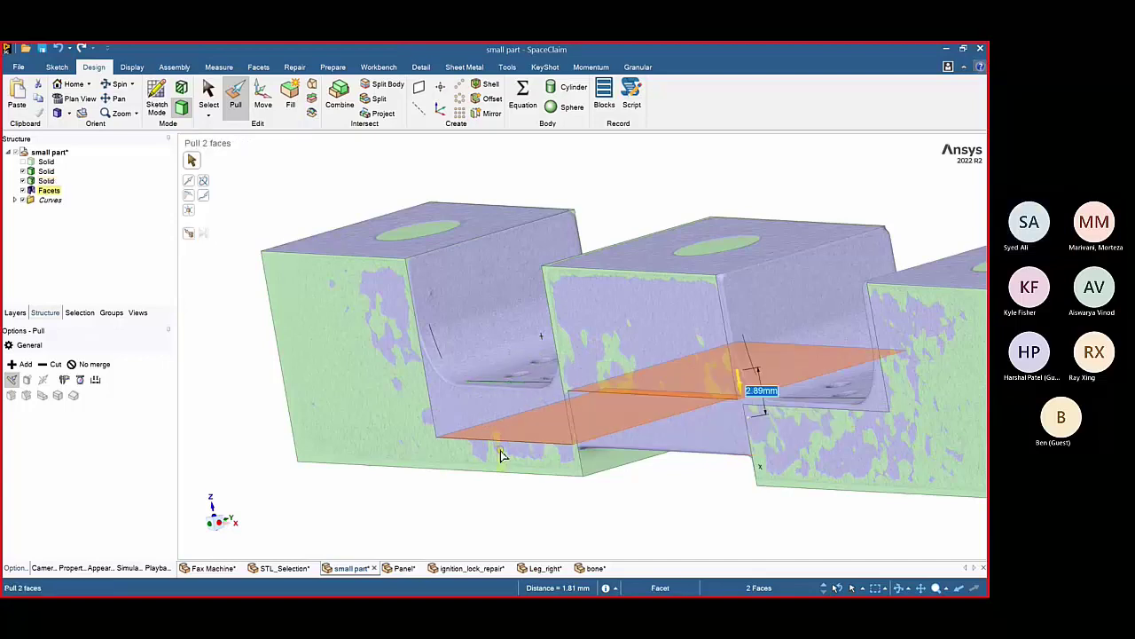
{"action": "left_click_drag", "start_coordinate": [499, 451], "coordinate": [508, 411]}
{"action": "key", "text": "ctrl+z"}
{"action": "left_click", "coordinate": [533, 497]}
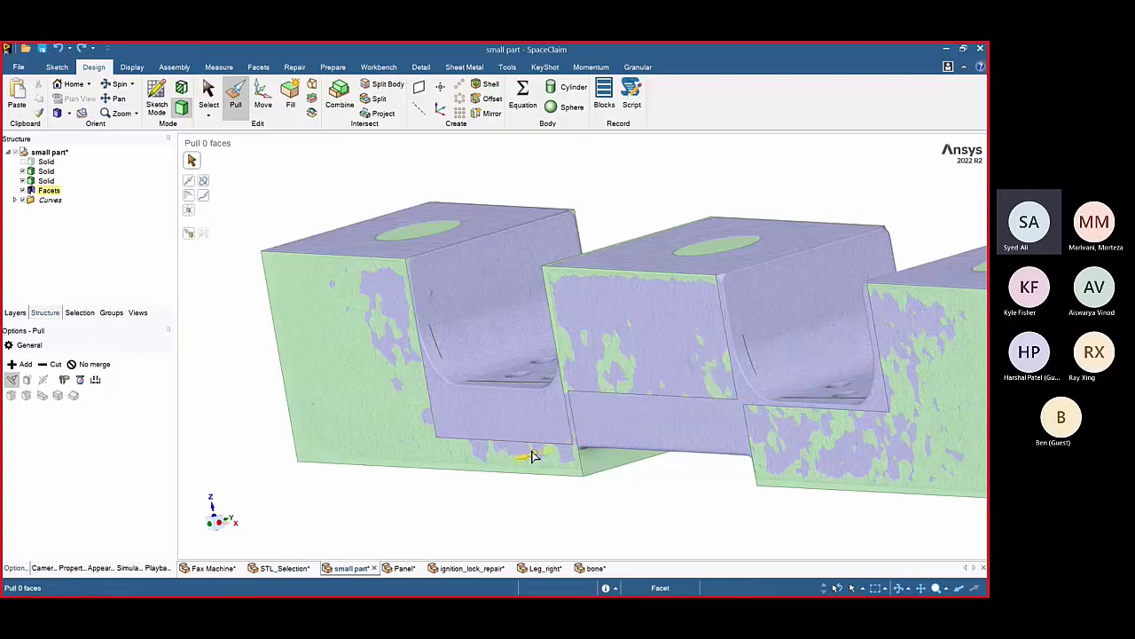
- Pull only the upper notch's floor face up to the notch's floor facets
{"action": "left_click", "coordinate": [510, 424]}
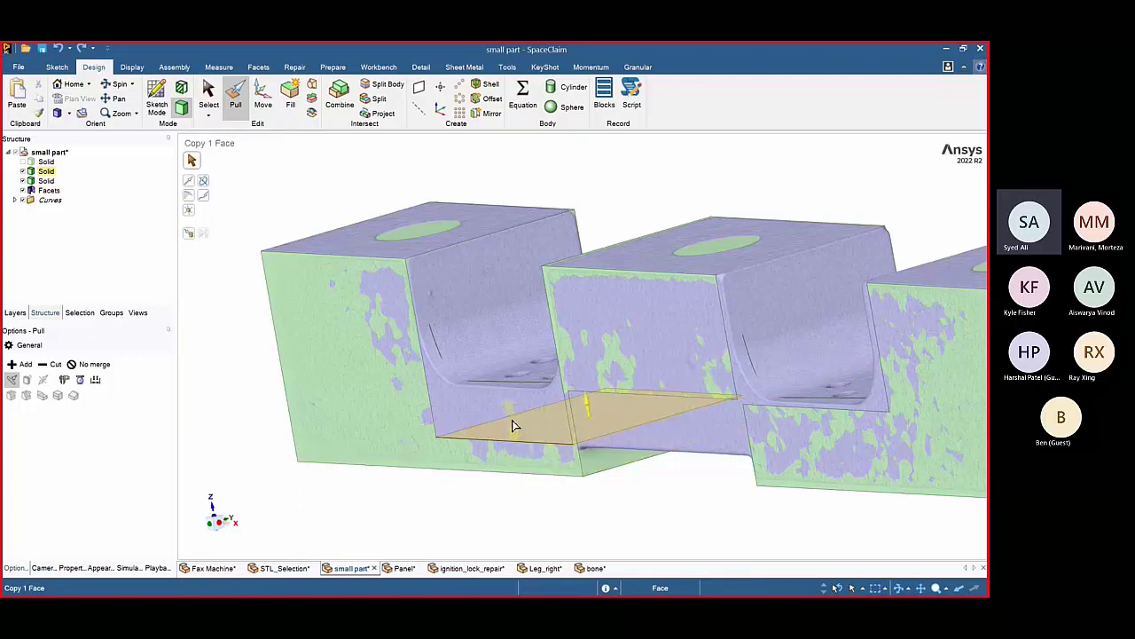
{"action": "left_click", "coordinate": [513, 426]}
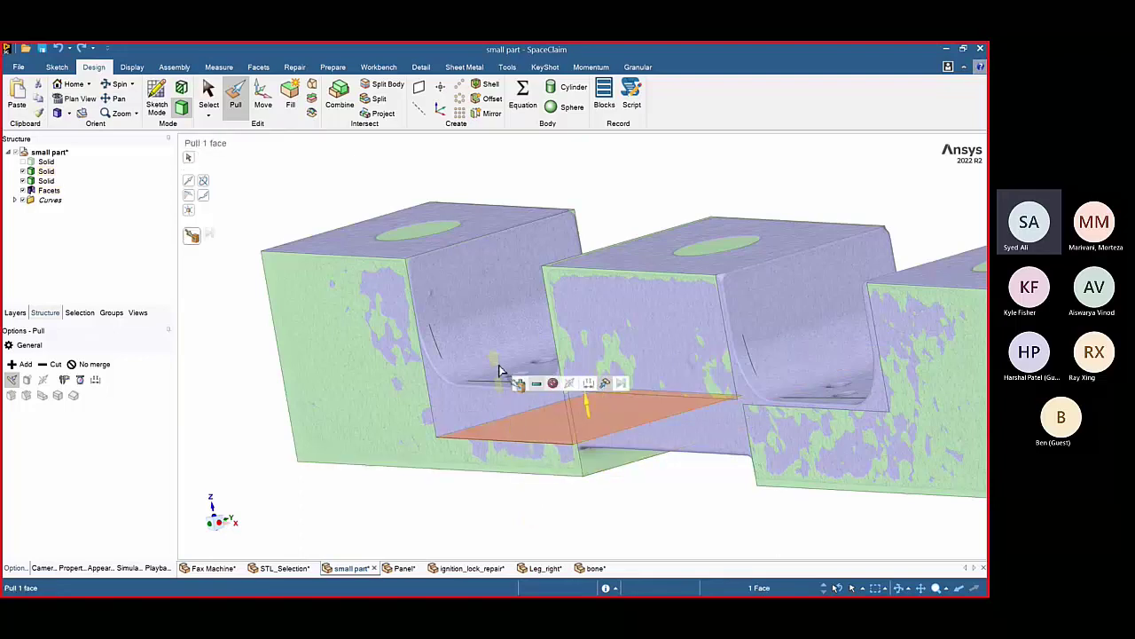
{"action": "left_click", "coordinate": [500, 466]}
- Round the notch's inner corner edge beside the end block up to the curved facets
{"action": "middle_click_drag", "start_coordinate": [500, 466], "coordinate": [459, 368]}
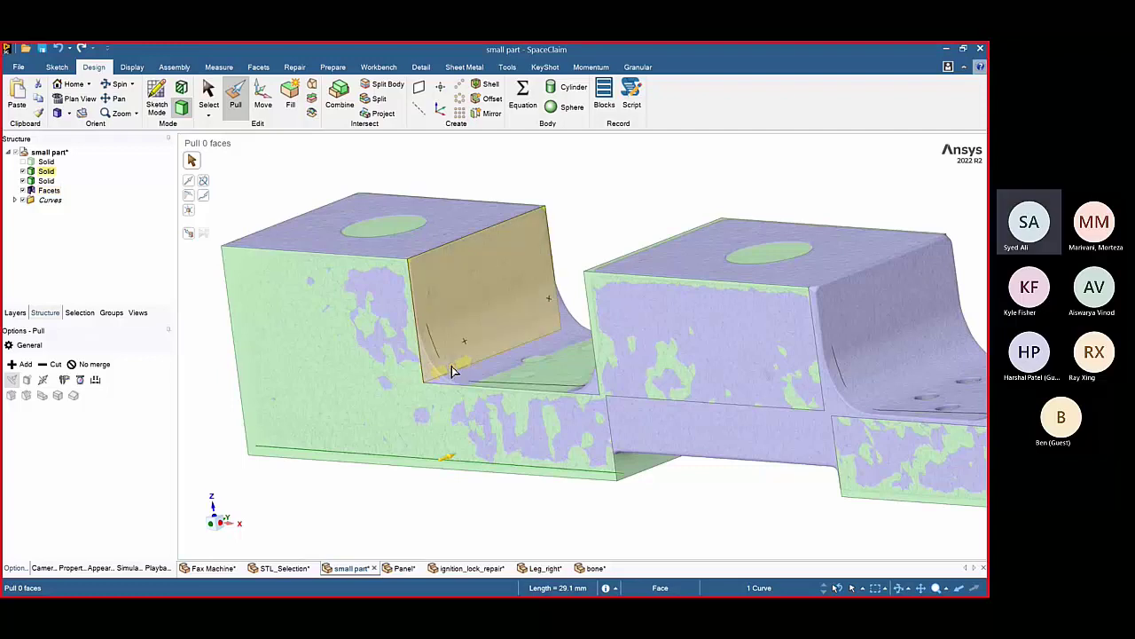
{"action": "left_click", "coordinate": [460, 374]}
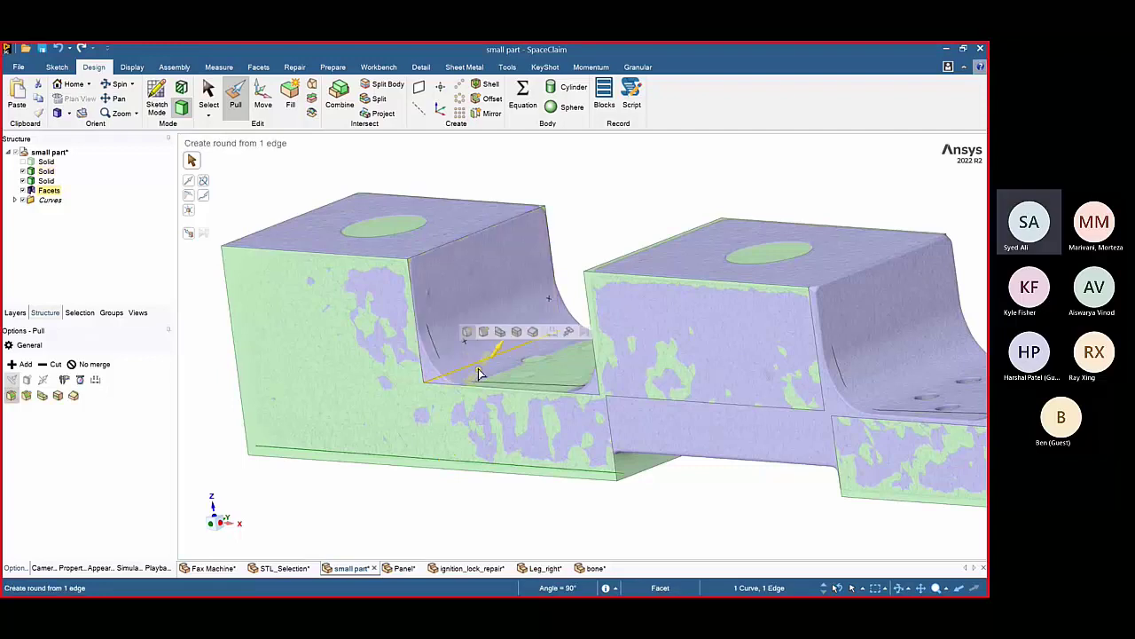
{"action": "left_click", "coordinate": [571, 336]}
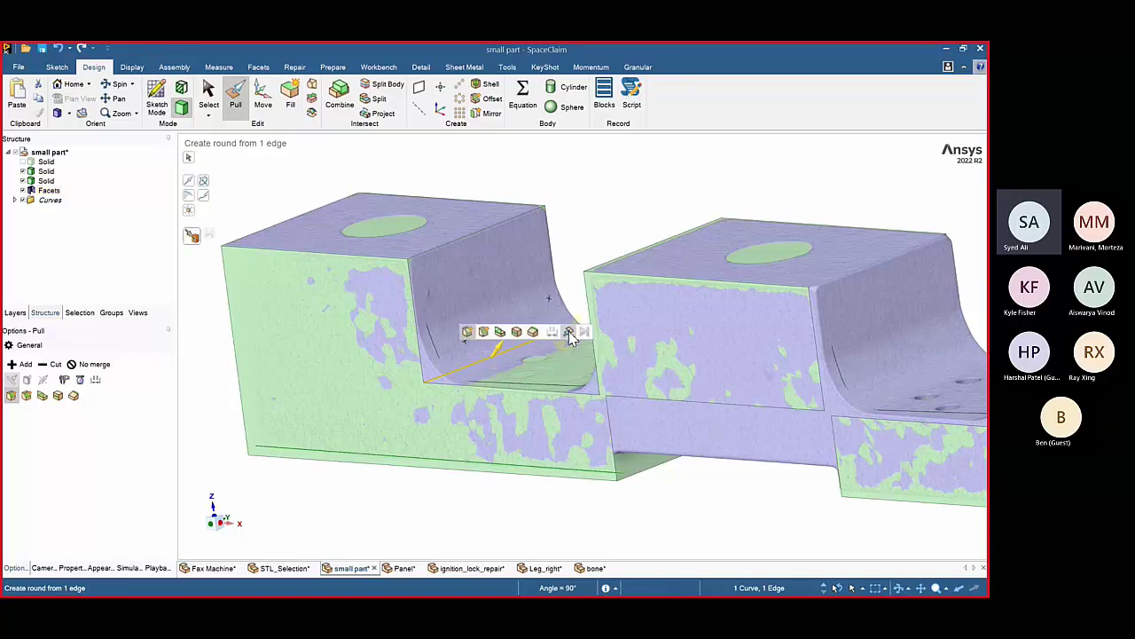
{"action": "left_click", "coordinate": [487, 356]}
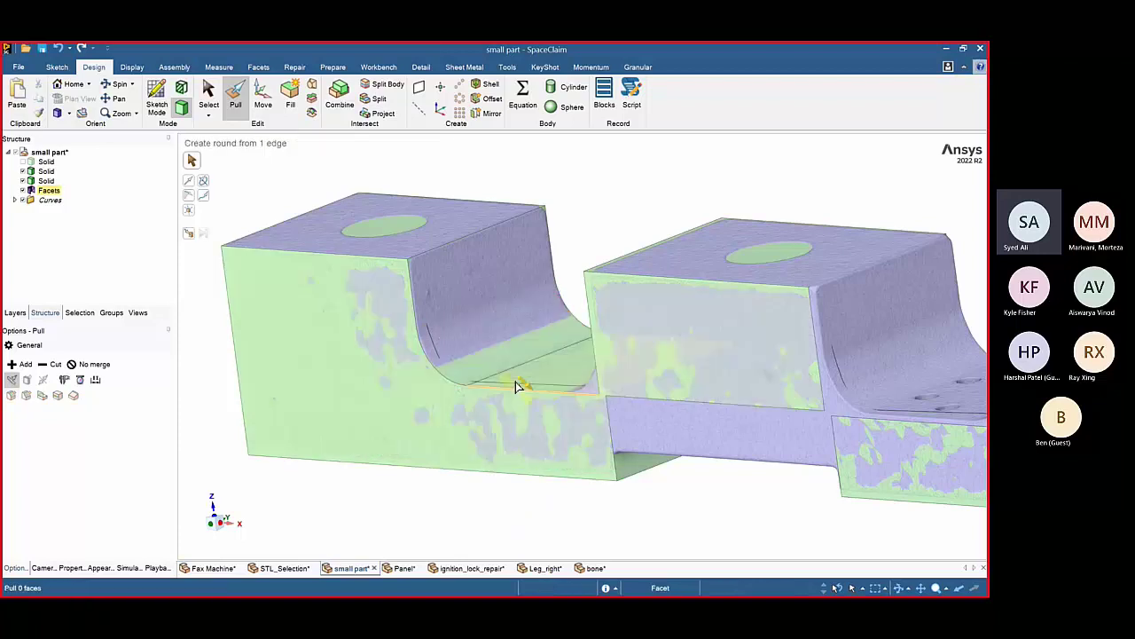
{"action": "left_click", "coordinate": [547, 502]}
{"action": "left_click", "coordinate": [475, 459]}
- Round the notch's other inner corner edge beside the middle block up to the curved facets
{"action": "mouse_move", "coordinate": [547, 502]}
{"action": "middle_mouse_down"}
{"action": "mouse_move", "coordinate": [475, 460]}
{"action": "mouse_move", "coordinate": [552, 522]}
{"action": "middle_mouse_up"}
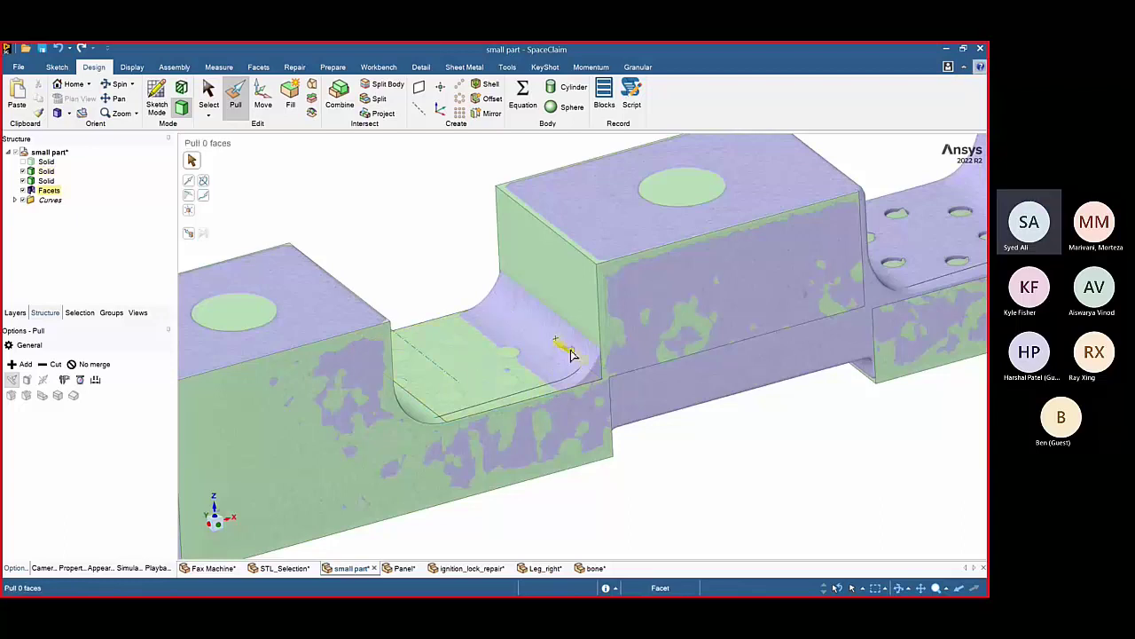
{"action": "left_click", "coordinate": [573, 355], "text": "ctrl"}
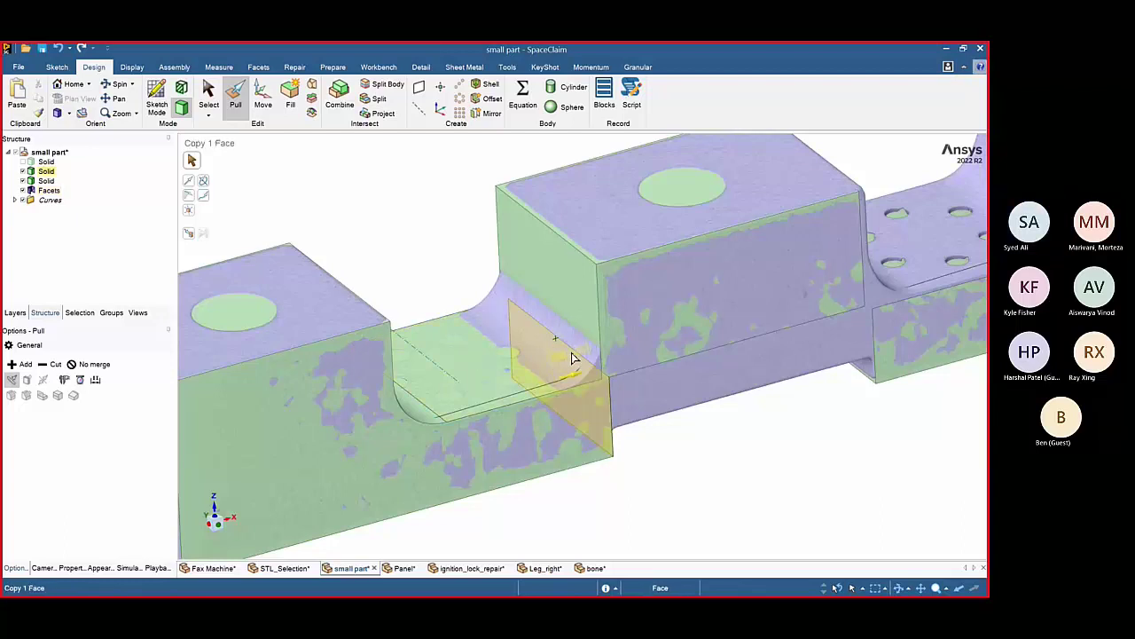
{"action": "left_click", "coordinate": [572, 357]}
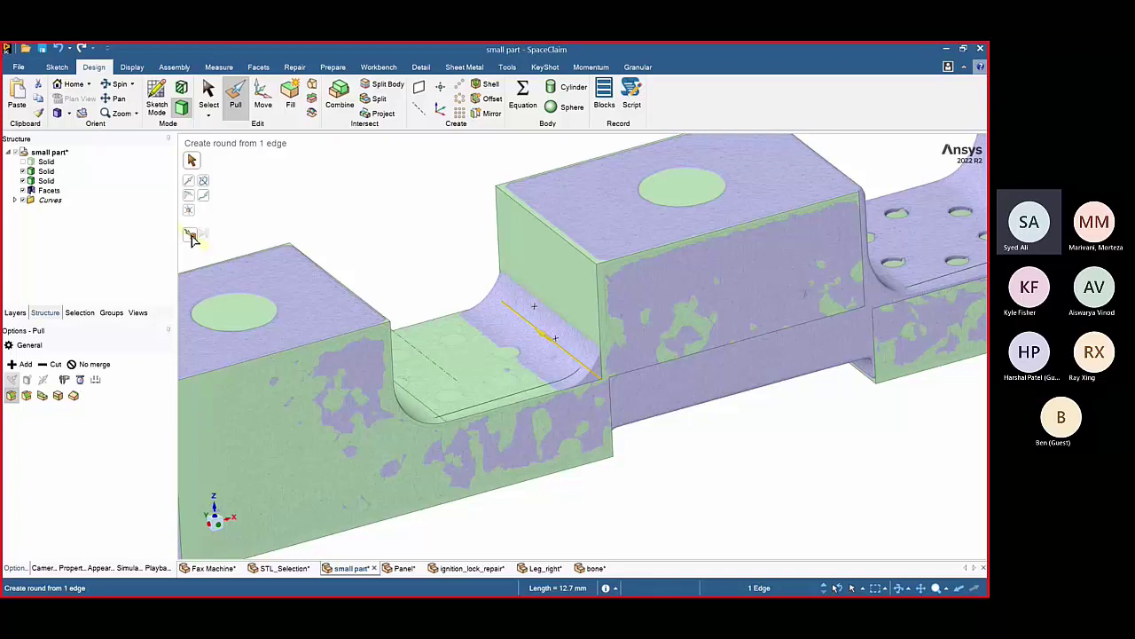
{"action": "left_click", "coordinate": [191, 236]}
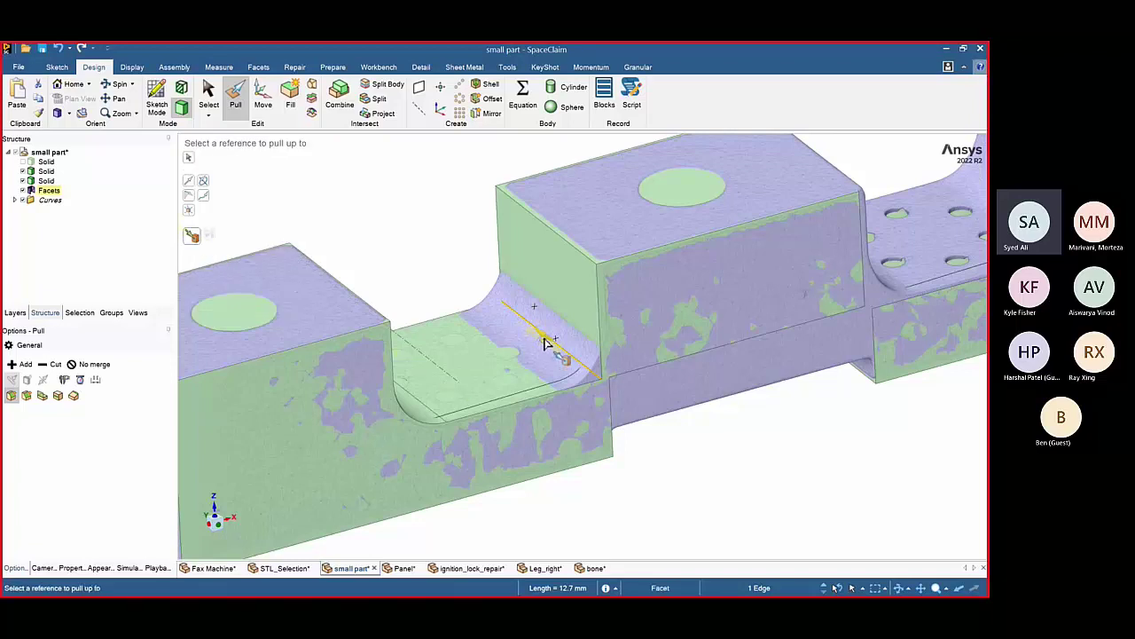
{"action": "left_click", "coordinate": [547, 343]}
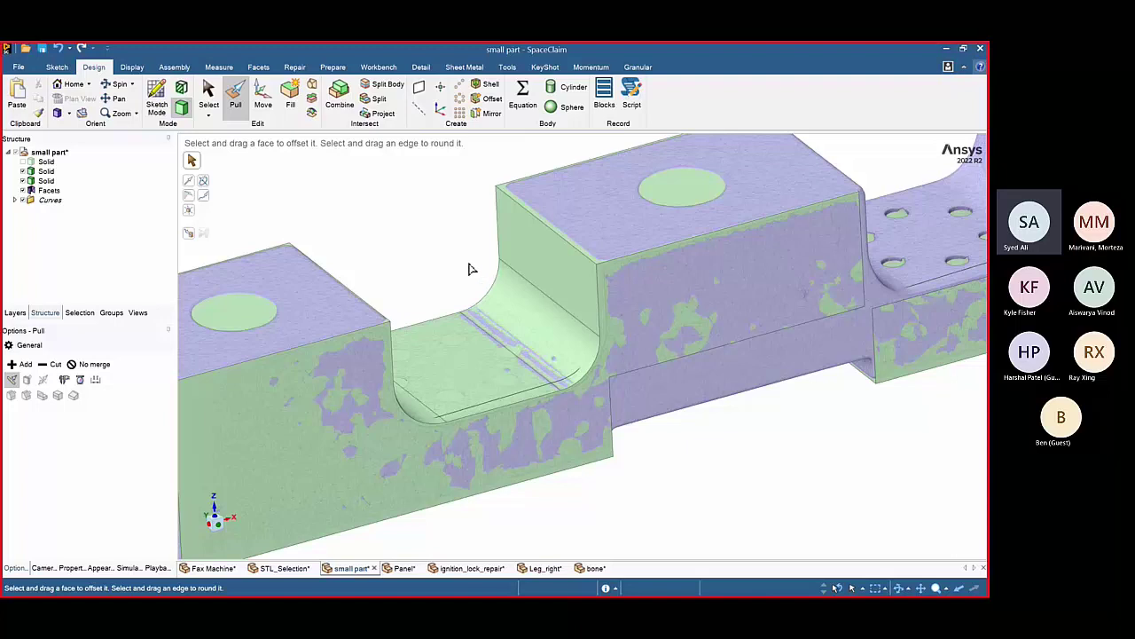
{"action": "middle_click_drag", "start_coordinate": [459, 268], "coordinate": [452, 257]}
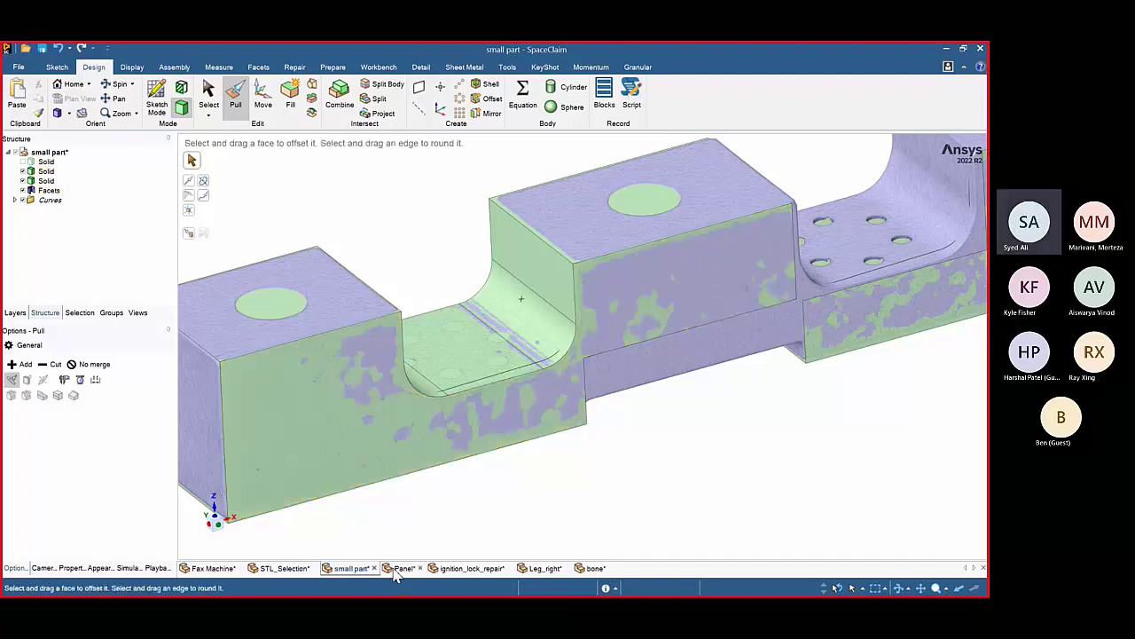
- Switch to the Panel document and inspect the faceted sheet panel from several sides, finishing facing its large surface
{"action": "left_click", "coordinate": [397, 571]}
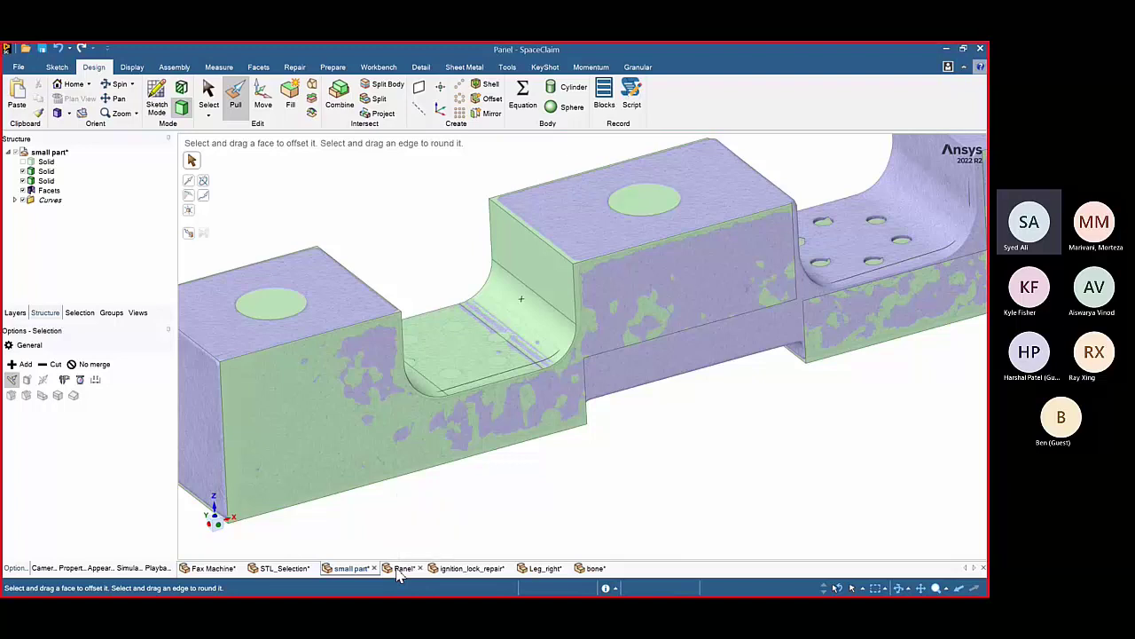
{"action": "middle_click_drag", "start_coordinate": [420, 506], "coordinate": [314, 450]}
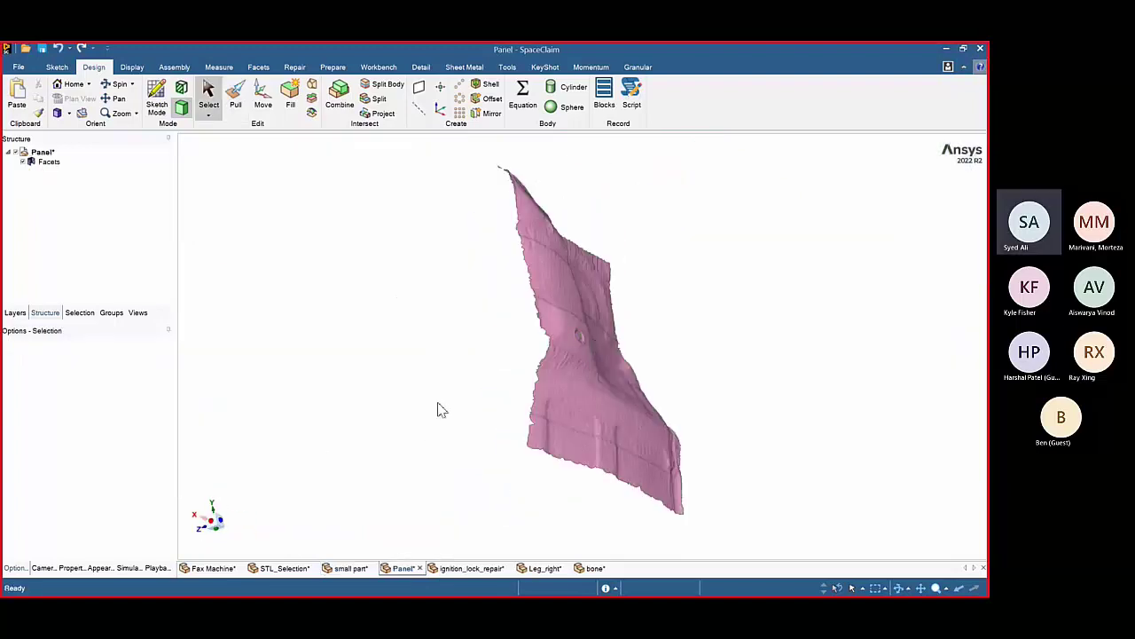
{"action": "middle_click_drag", "start_coordinate": [442, 410], "coordinate": [522, 443]}
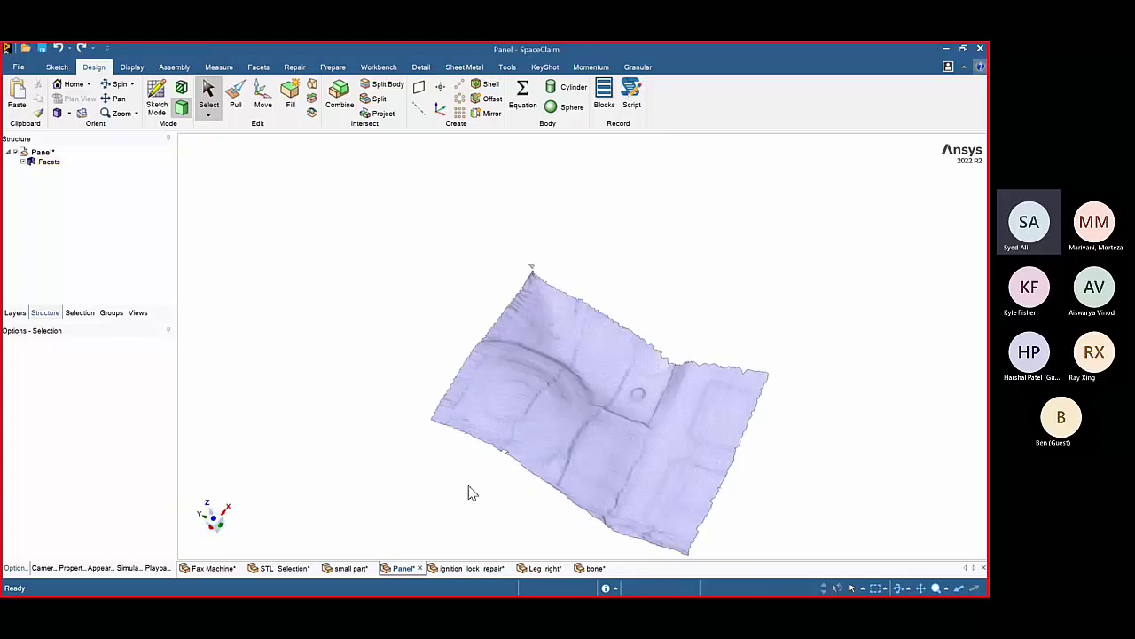
{"action": "scroll", "coordinate": [468, 486], "scroll_direction": "down", "scroll_amount": 3}
{"action": "mouse_move", "coordinate": [522, 484]}
{"action": "middle_mouse_down", "text": "ctrl"}
{"action": "mouse_move", "coordinate": [525, 373]}
{"action": "mouse_move", "coordinate": [525, 396]}
{"action": "mouse_move", "coordinate": [565, 443]}
{"action": "mouse_move", "coordinate": [512, 434]}
{"action": "mouse_move", "coordinate": [556, 460]}
{"action": "mouse_move", "coordinate": [471, 453]}
{"action": "mouse_move", "coordinate": [502, 421]}
{"action": "mouse_move", "coordinate": [558, 479]}
{"action": "mouse_move", "coordinate": [610, 458]}
{"action": "mouse_move", "coordinate": [551, 474]}
{"action": "middle_mouse_up", "text": "ctrl"}
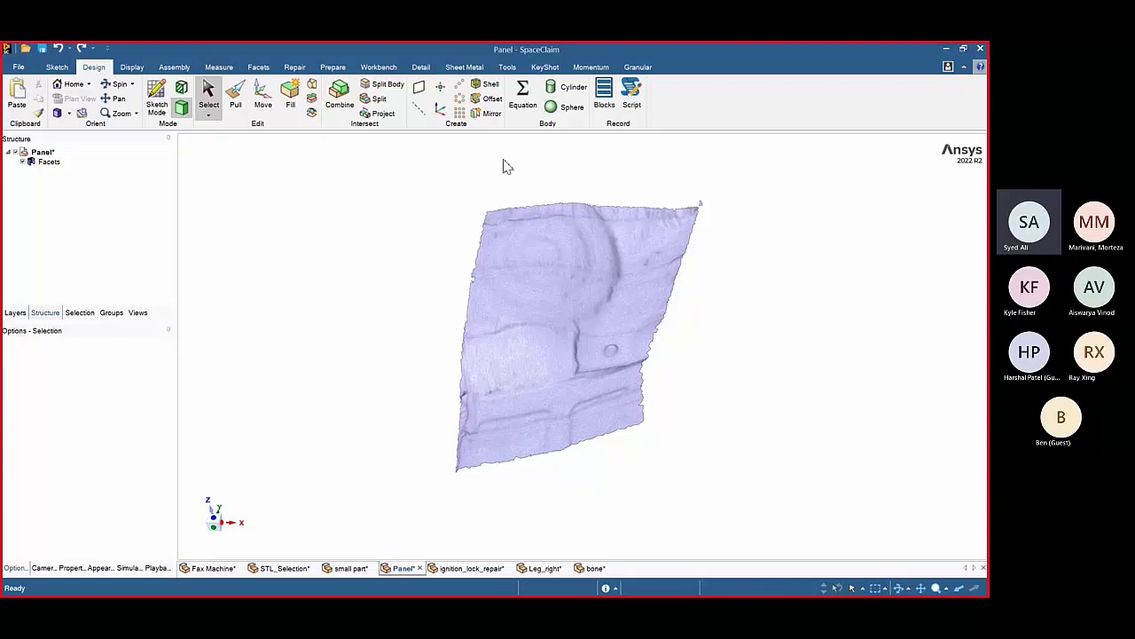
- Lay a rectangular Skin Surface boundary over most of the panel and stretch one lower corner out toward the panel's nearest corner
{"action": "left_click", "coordinate": [508, 69]}
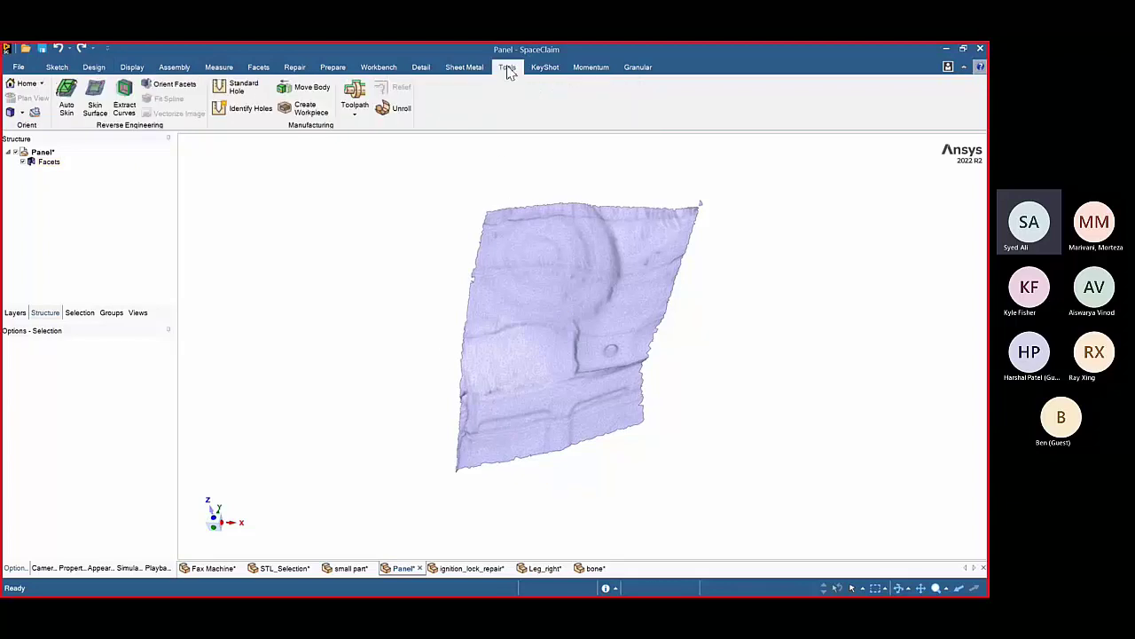
{"action": "left_click", "coordinate": [92, 108]}
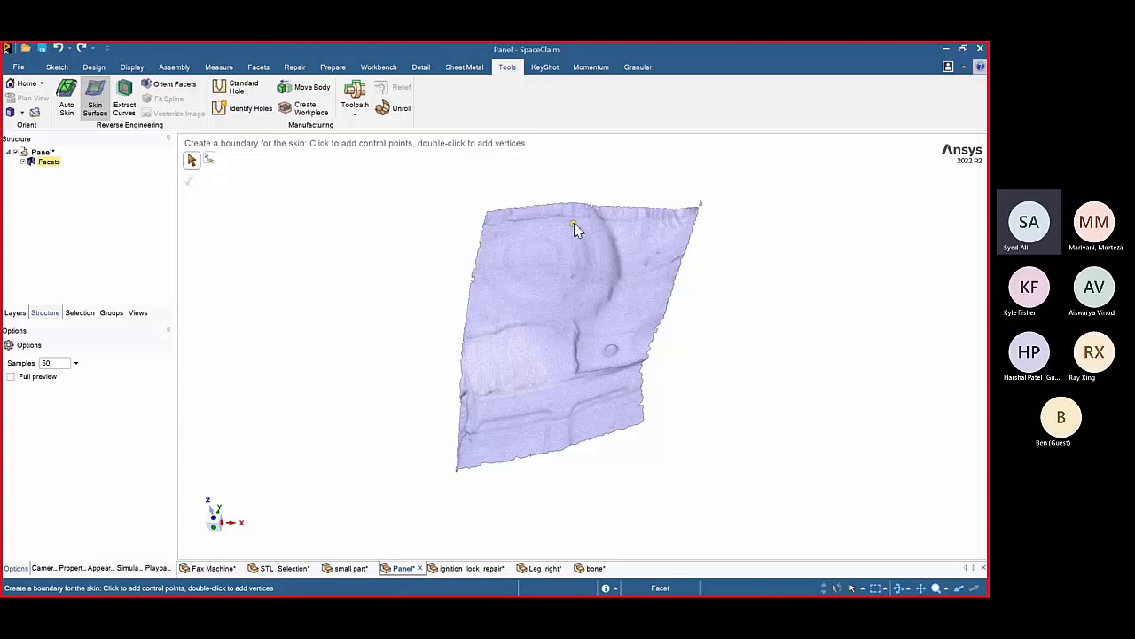
{"action": "left_click_drag", "start_coordinate": [495, 220], "coordinate": [635, 415]}
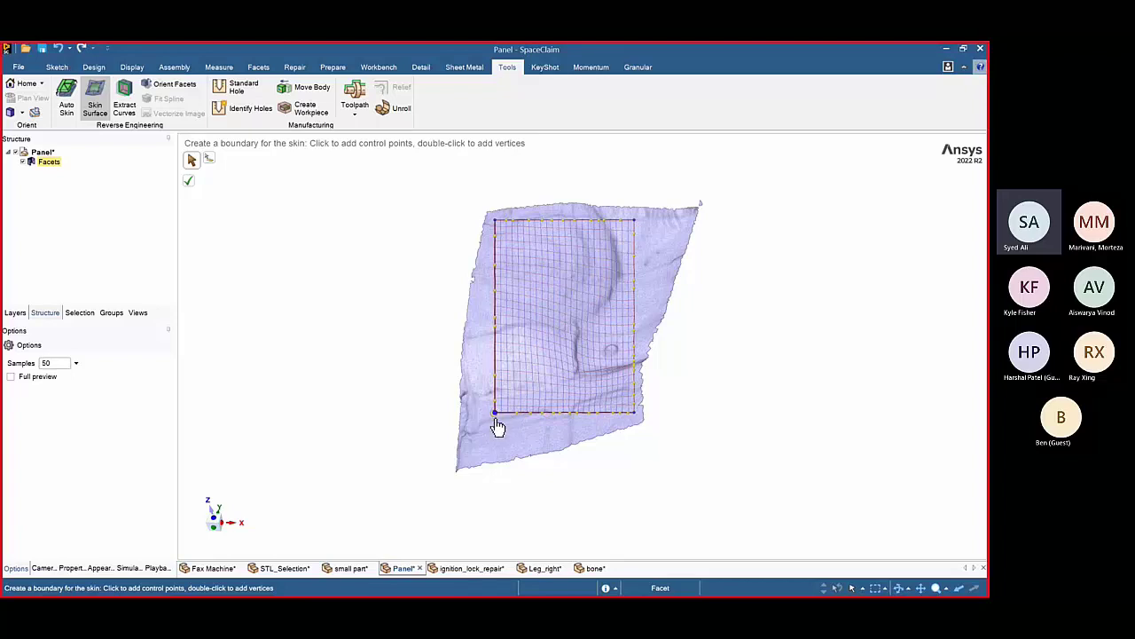
{"action": "left_click_drag", "start_coordinate": [495, 413], "coordinate": [477, 448]}
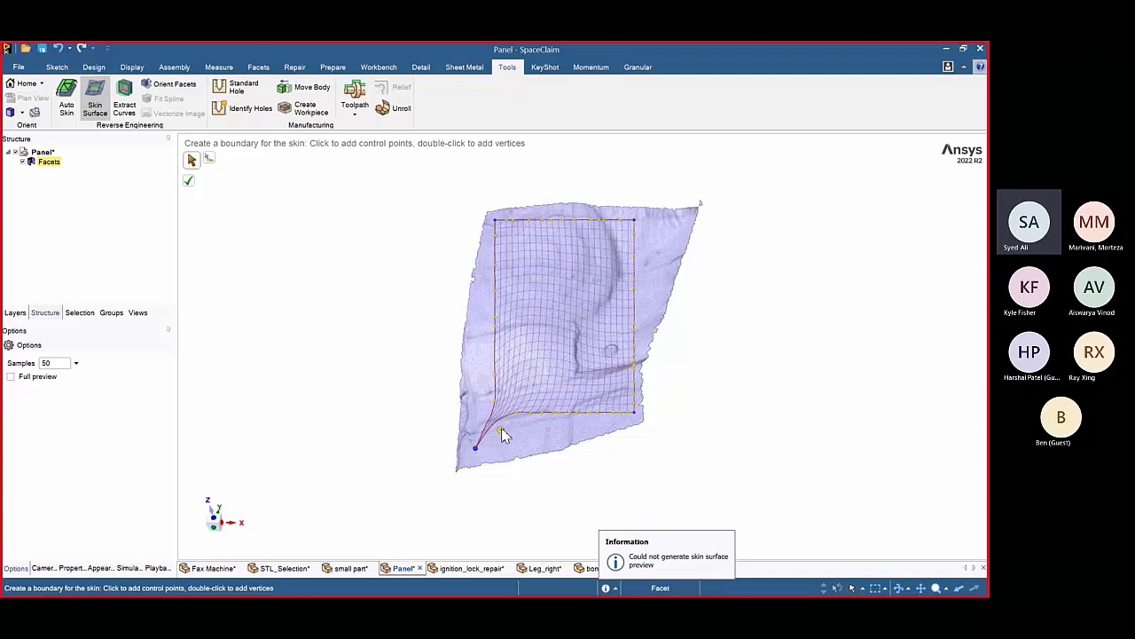
- Replace the distorted skin boundary with a two-corner rectangle over the facets, try bulging its long edge outward, and undo the attempt
{"action": "key", "text": "Escape"}
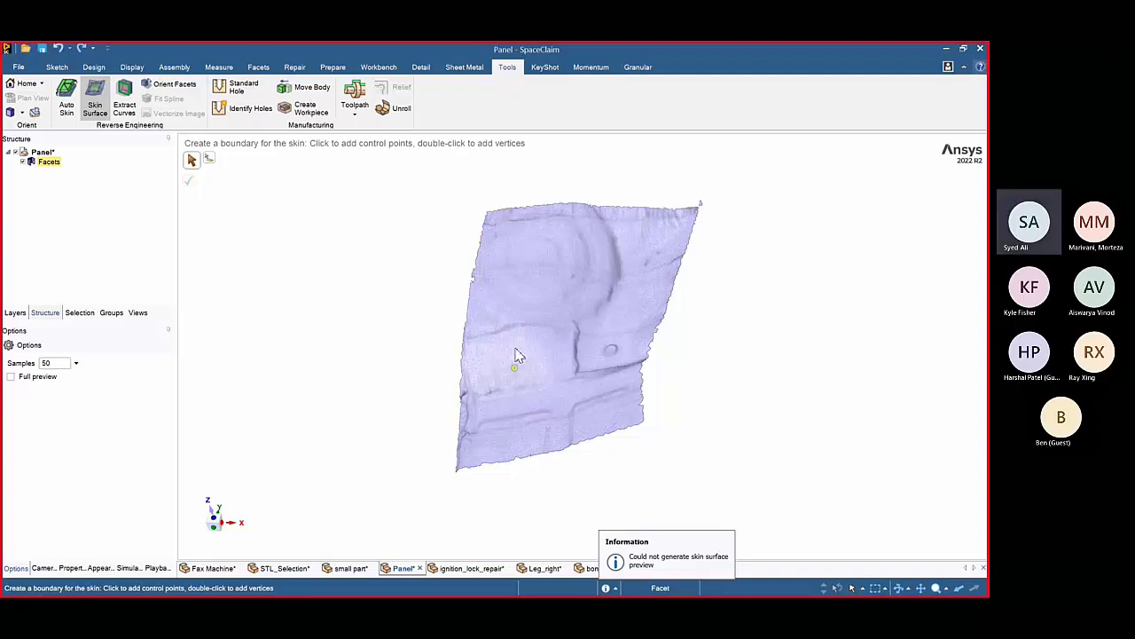
{"action": "left_click", "coordinate": [492, 226]}
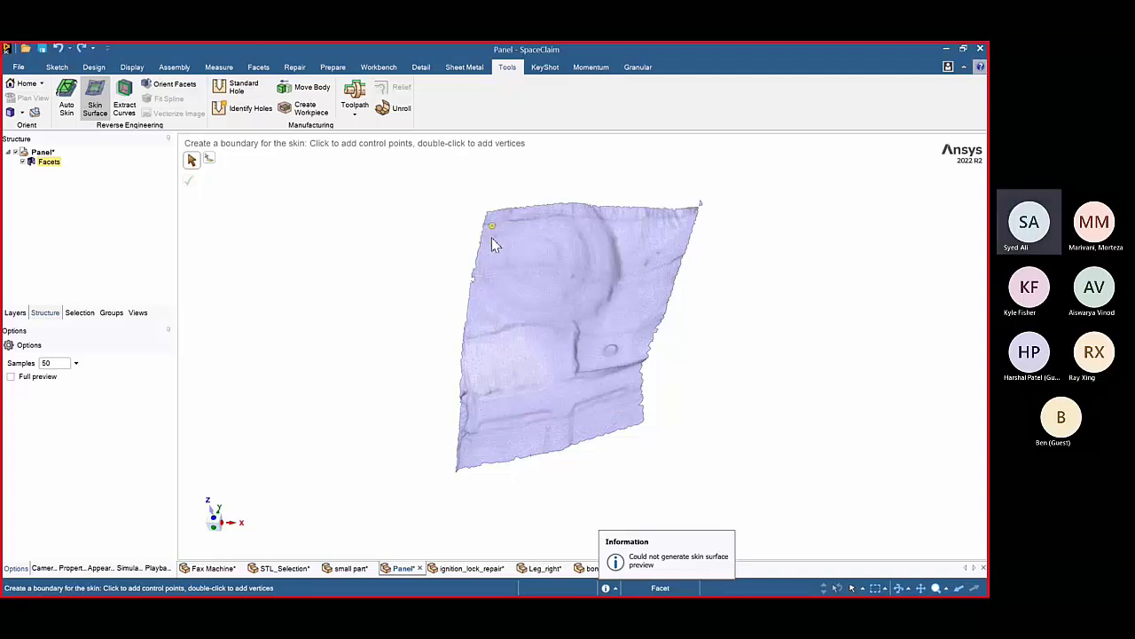
{"action": "left_click", "coordinate": [631, 422]}
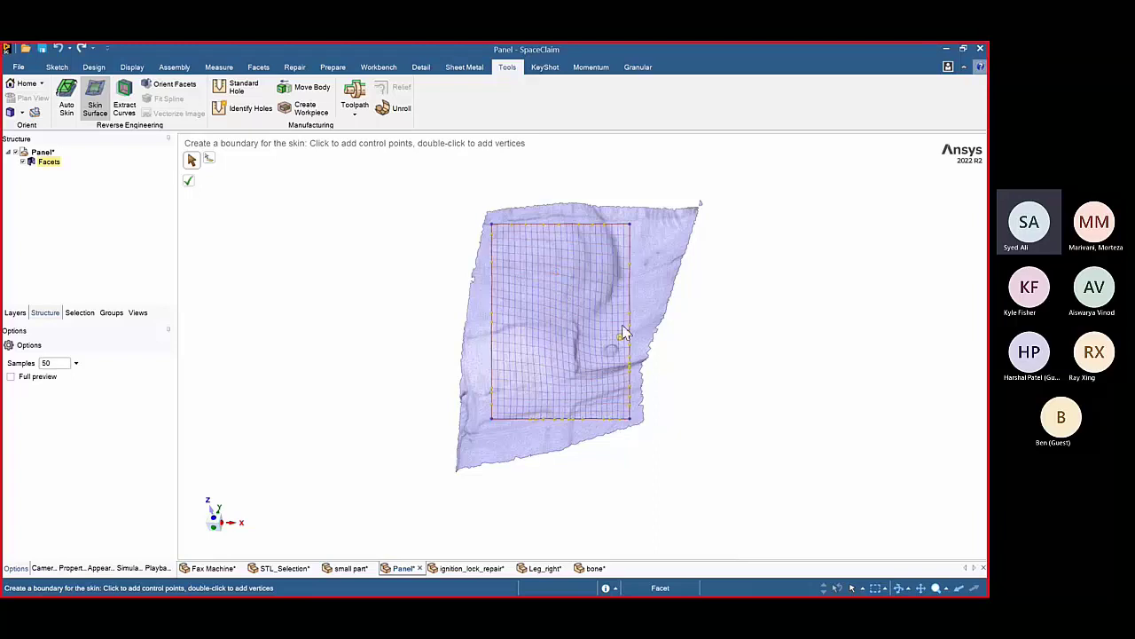
{"action": "middle_click_drag", "start_coordinate": [585, 472], "coordinate": [621, 443]}
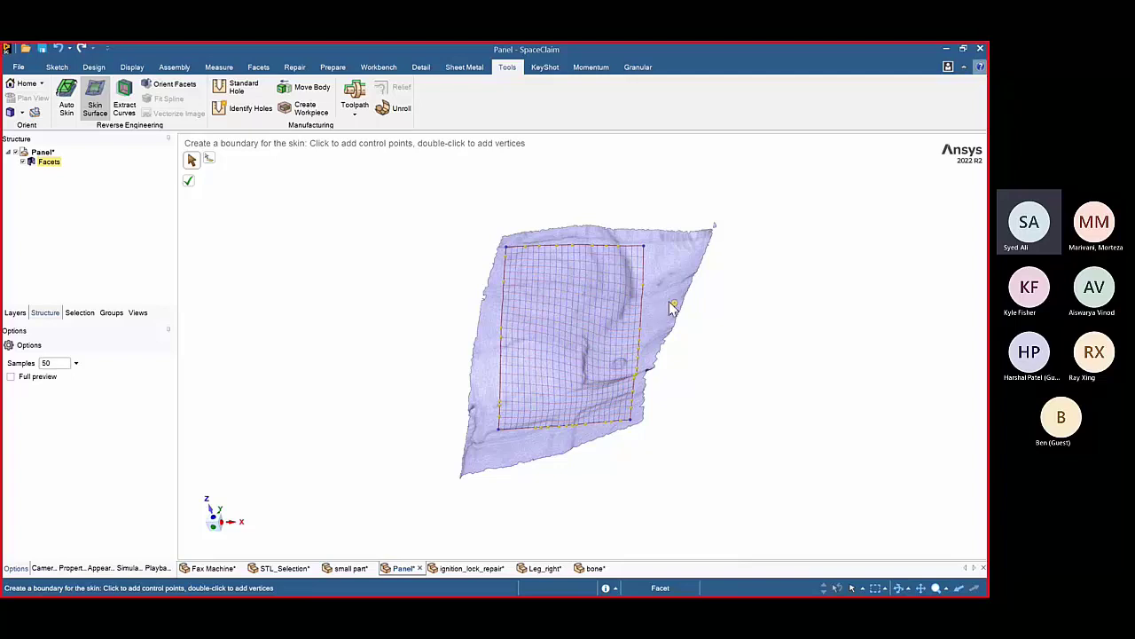
{"action": "left_click_drag", "start_coordinate": [645, 290], "coordinate": [652, 326]}
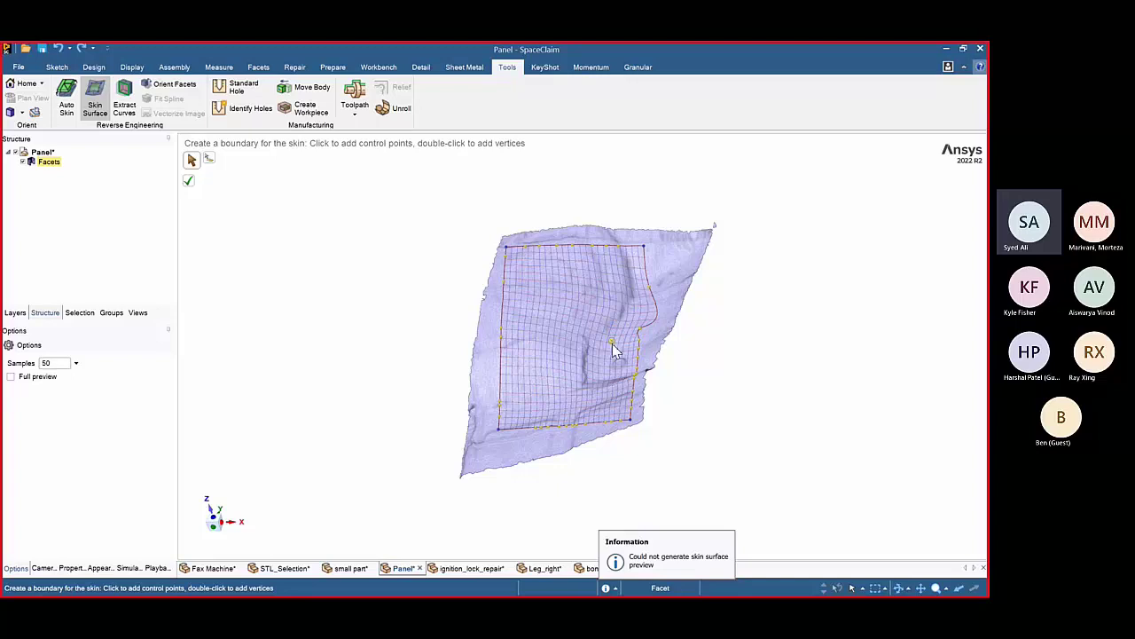
{"action": "key", "text": "ctrl+z"}
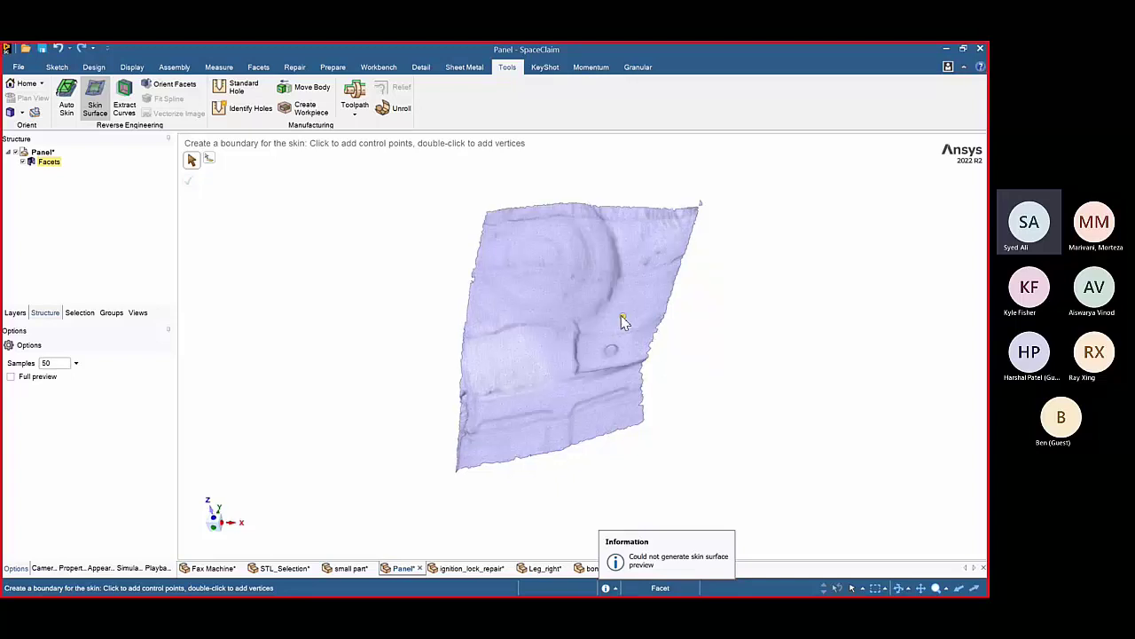
- Trace the skin boundary along the panel's left and lower edges, with vertices at the corners and control points between them
{"action": "mouse_move", "coordinate": [575, 377]}
{"action": "middle_mouse_down"}
{"action": "mouse_move", "coordinate": [564, 364]}
{"action": "mouse_move", "coordinate": [606, 334]}
{"action": "middle_mouse_up"}
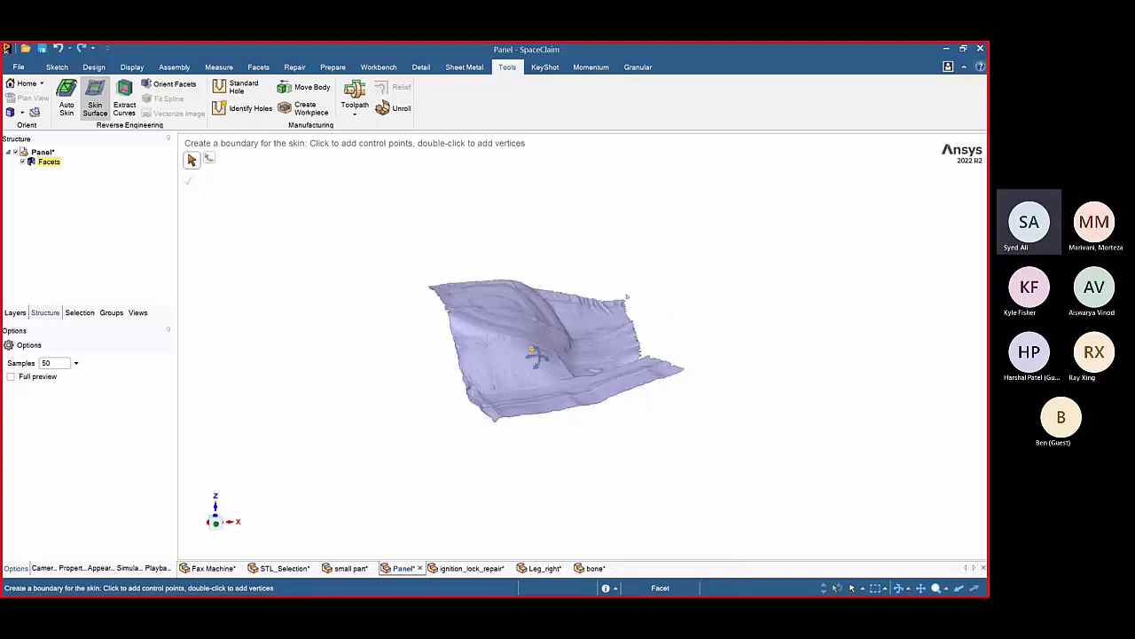
{"action": "middle_click_drag", "start_coordinate": [535, 355], "coordinate": [539, 385]}
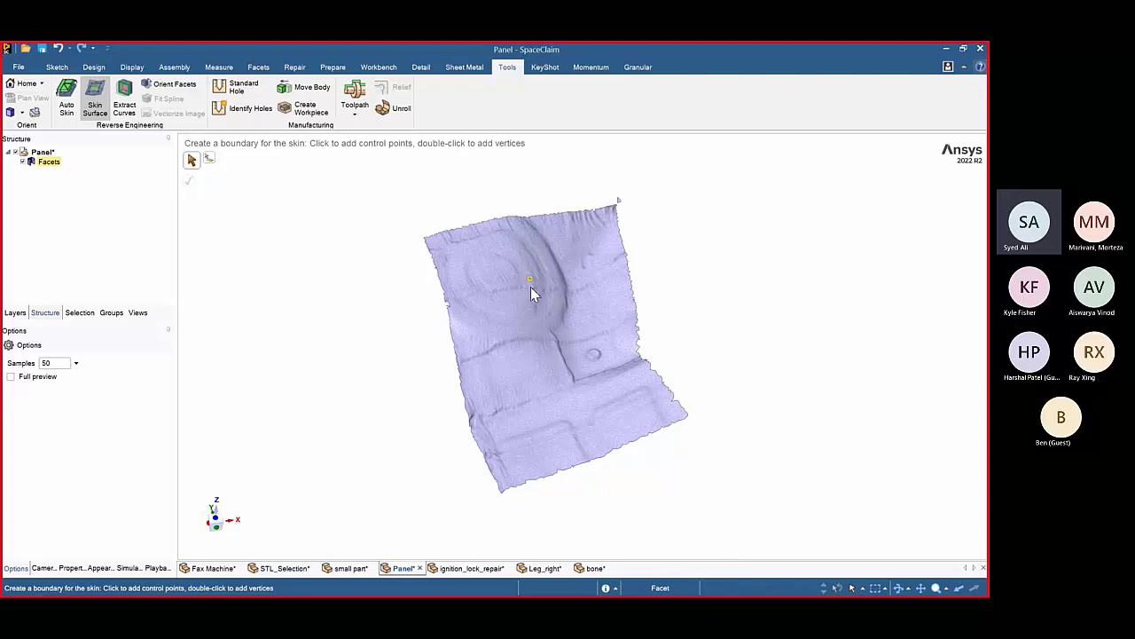
{"action": "left_click", "coordinate": [494, 345]}
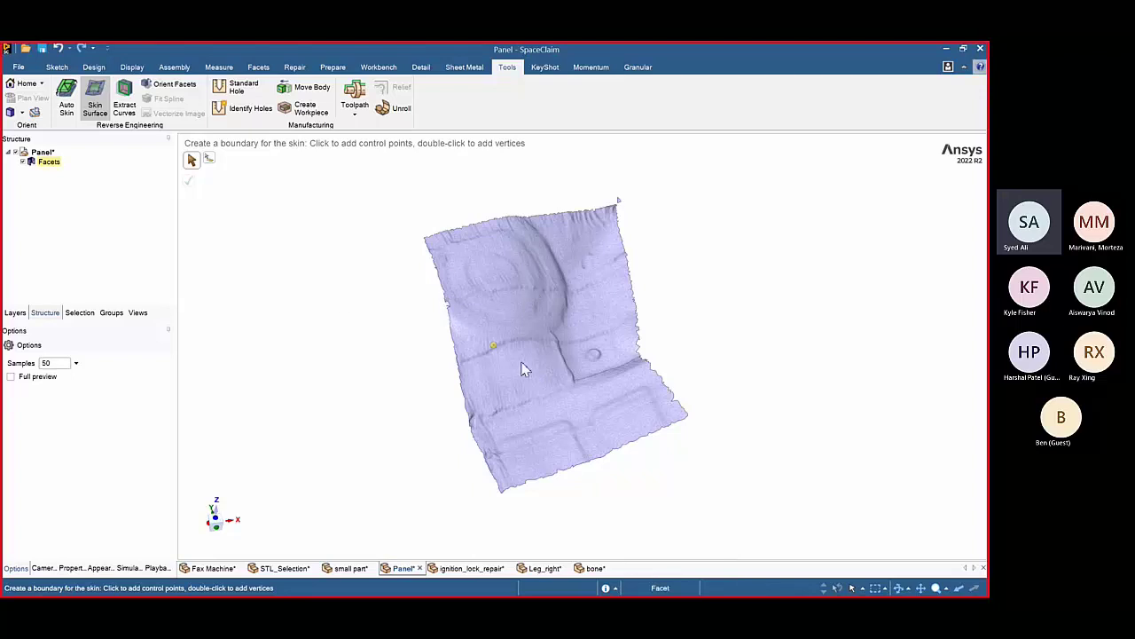
{"action": "left_click", "coordinate": [450, 257]}
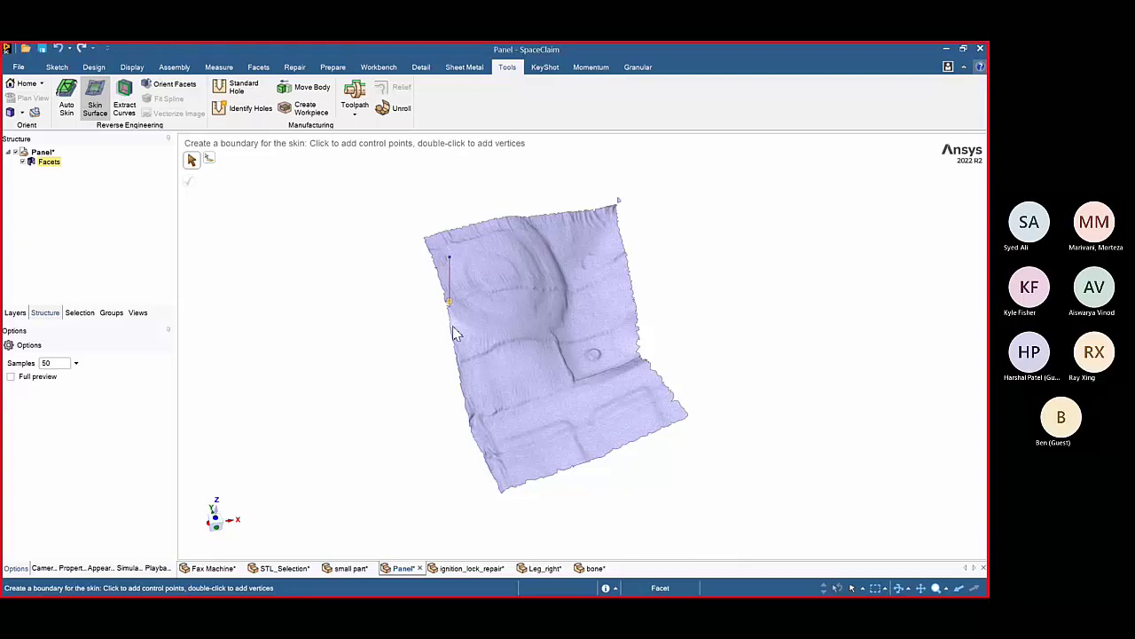
{"action": "left_click", "coordinate": [495, 411]}
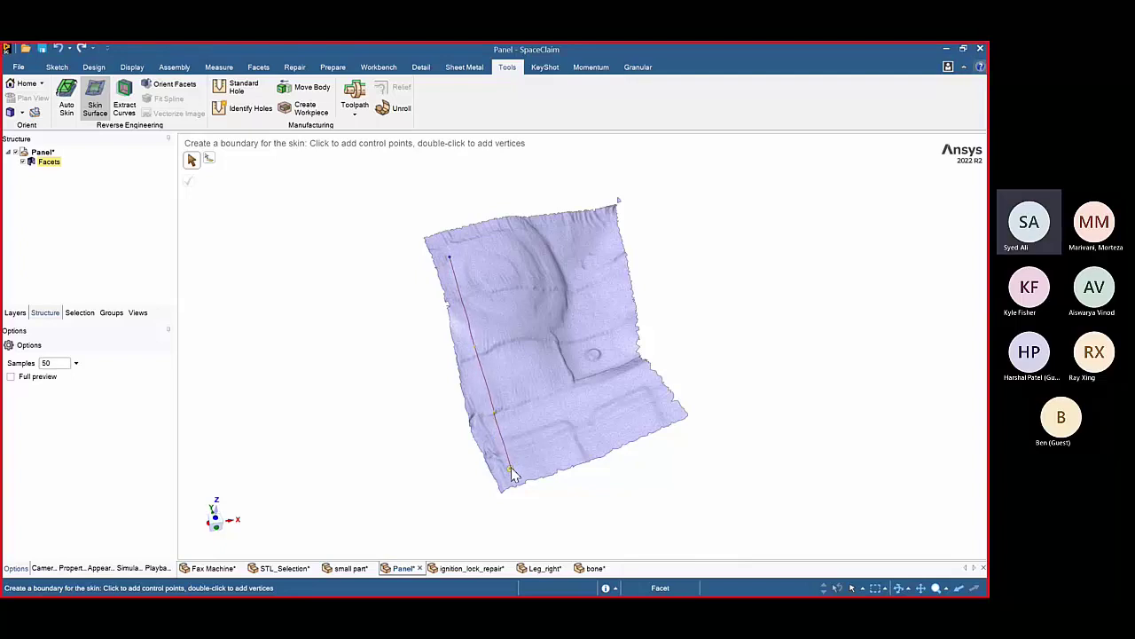
{"action": "double_click", "coordinate": [511, 468]}
{"action": "double_click", "coordinate": [510, 472]}
{"action": "left_click", "coordinate": [558, 458]}
{"action": "double_click", "coordinate": [674, 413]}
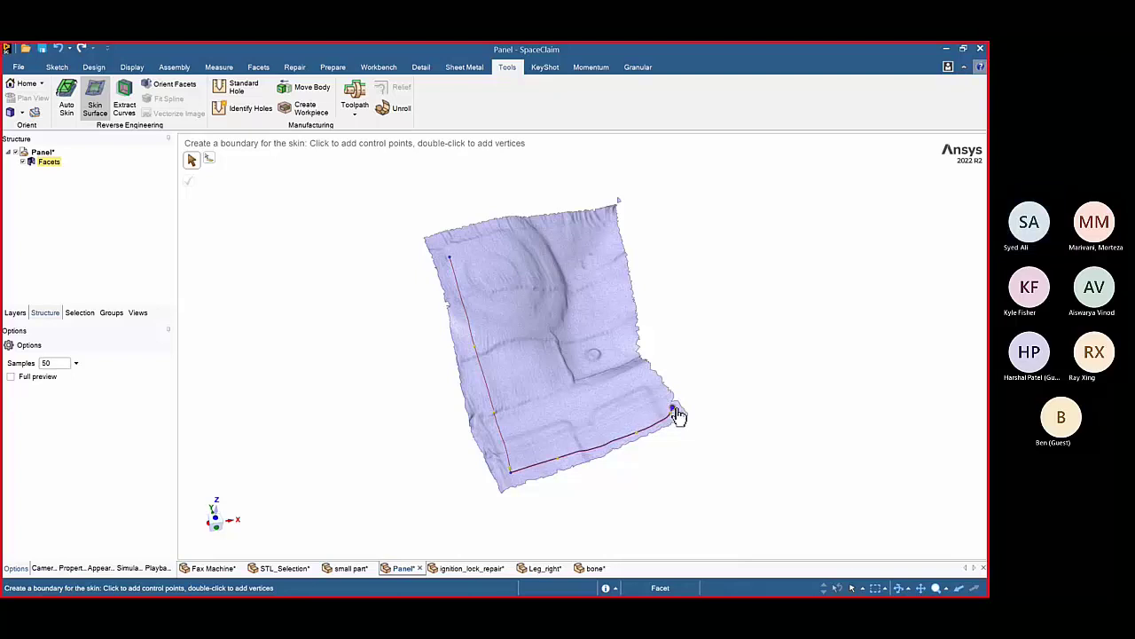
- Continue the skin boundary up the panel's right side and across its upper edge, closing it at the starting vertex
{"action": "left_click", "coordinate": [637, 360]}
{"action": "left_click", "coordinate": [623, 320]}
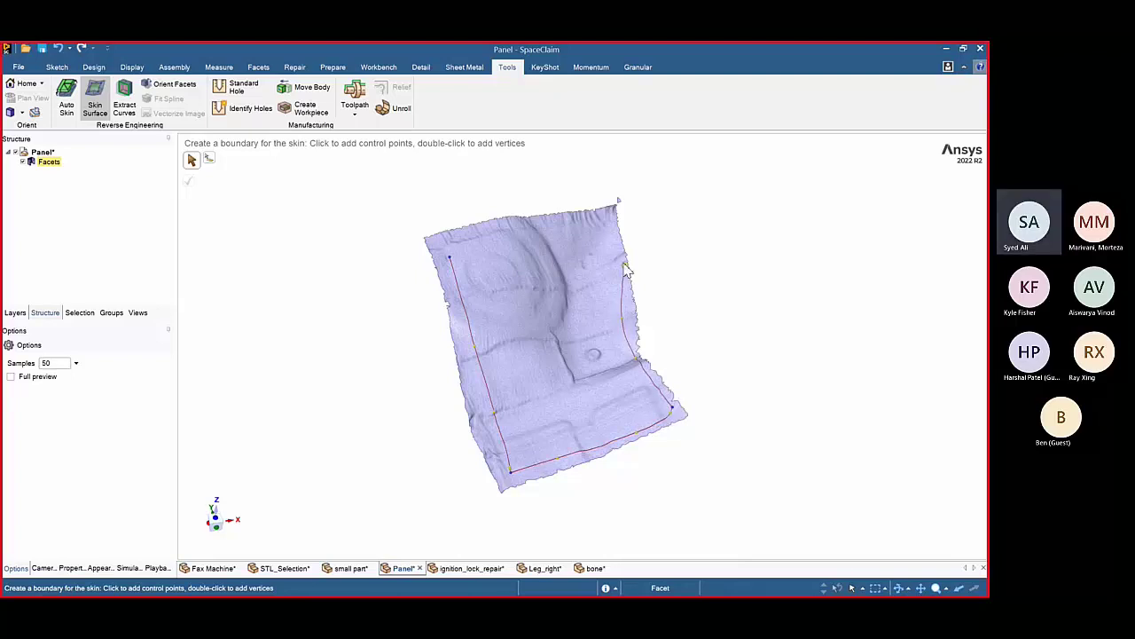
{"action": "double_click", "coordinate": [608, 222]}
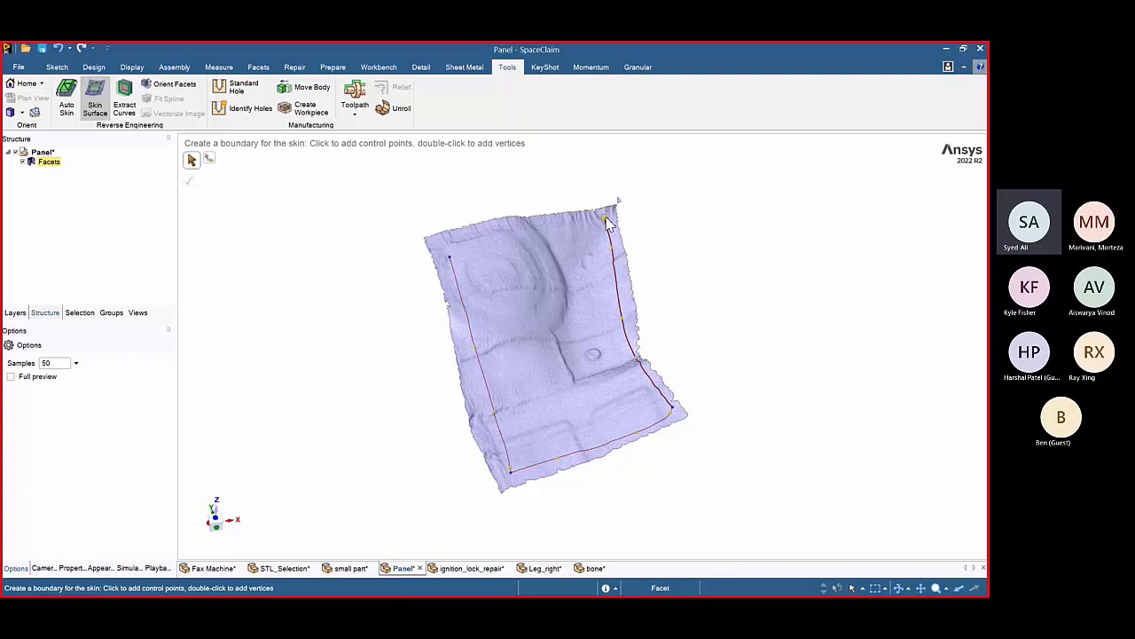
{"action": "left_click", "coordinate": [529, 228]}
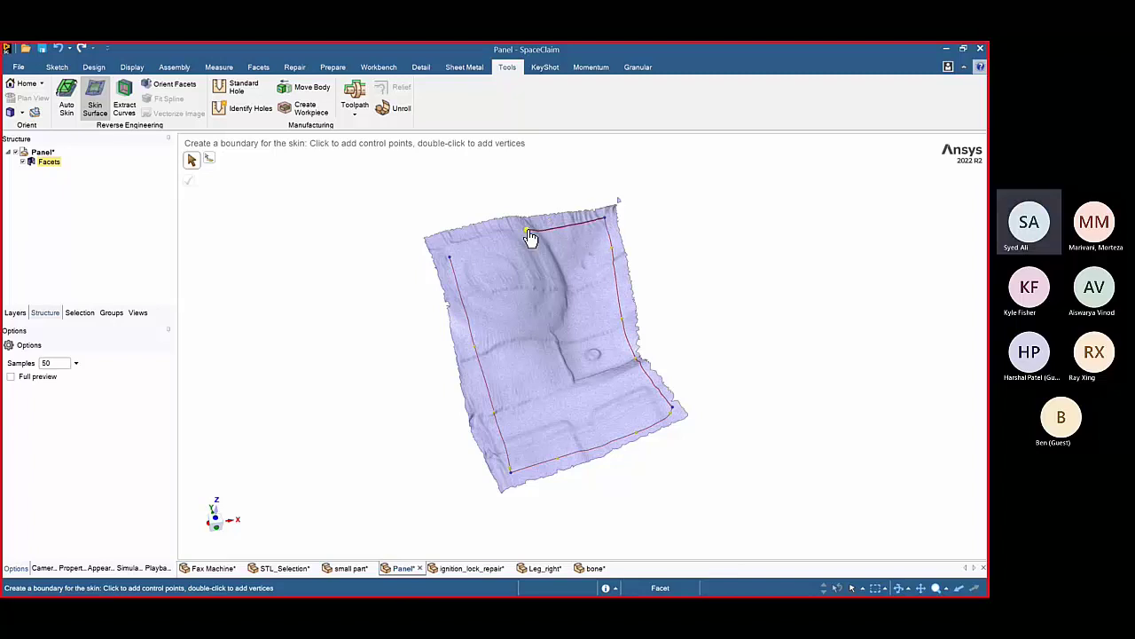
{"action": "double_click", "coordinate": [450, 259]}
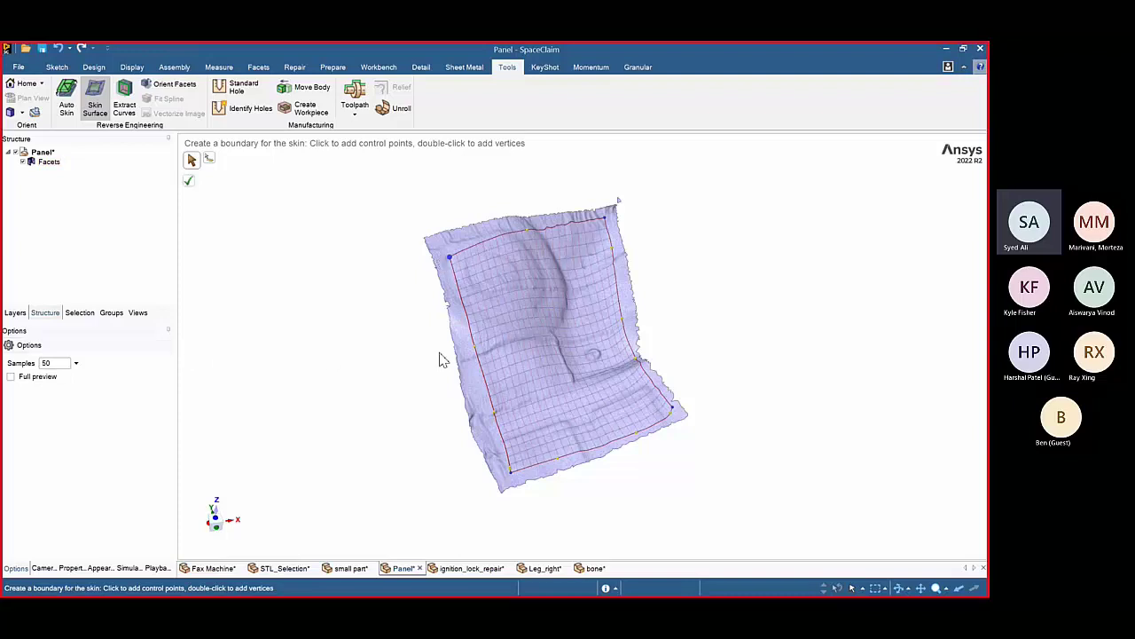
- Enable the full preview for the skin surface and create the patch with 50 samples
{"action": "middle_click_drag", "start_coordinate": [443, 359], "coordinate": [417, 304]}
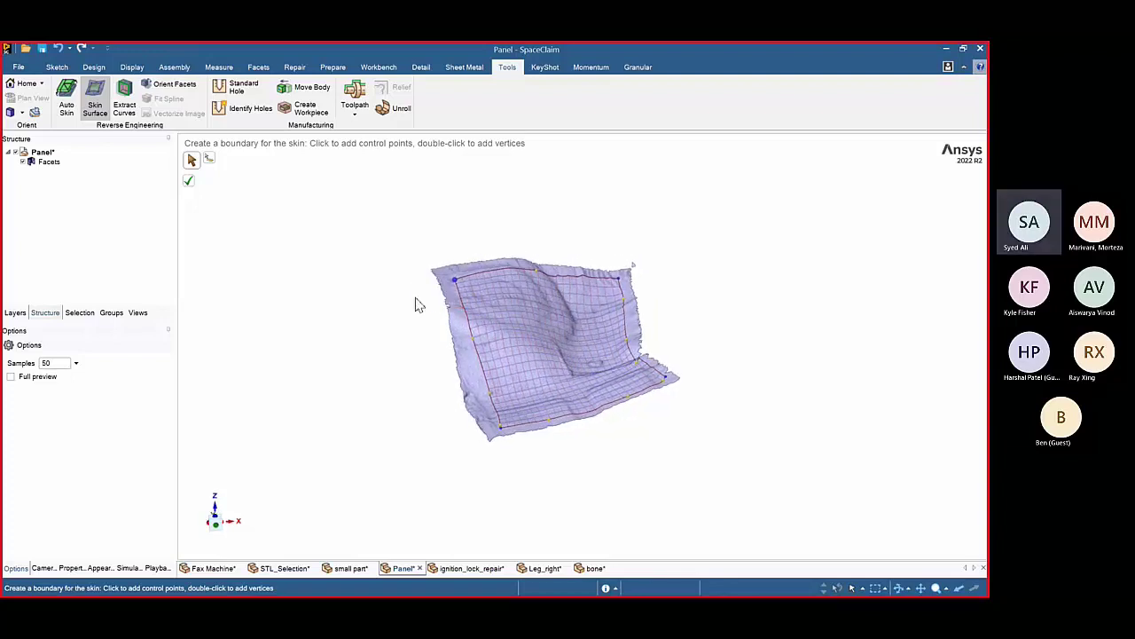
{"action": "middle_click_drag", "start_coordinate": [605, 313], "coordinate": [495, 304]}
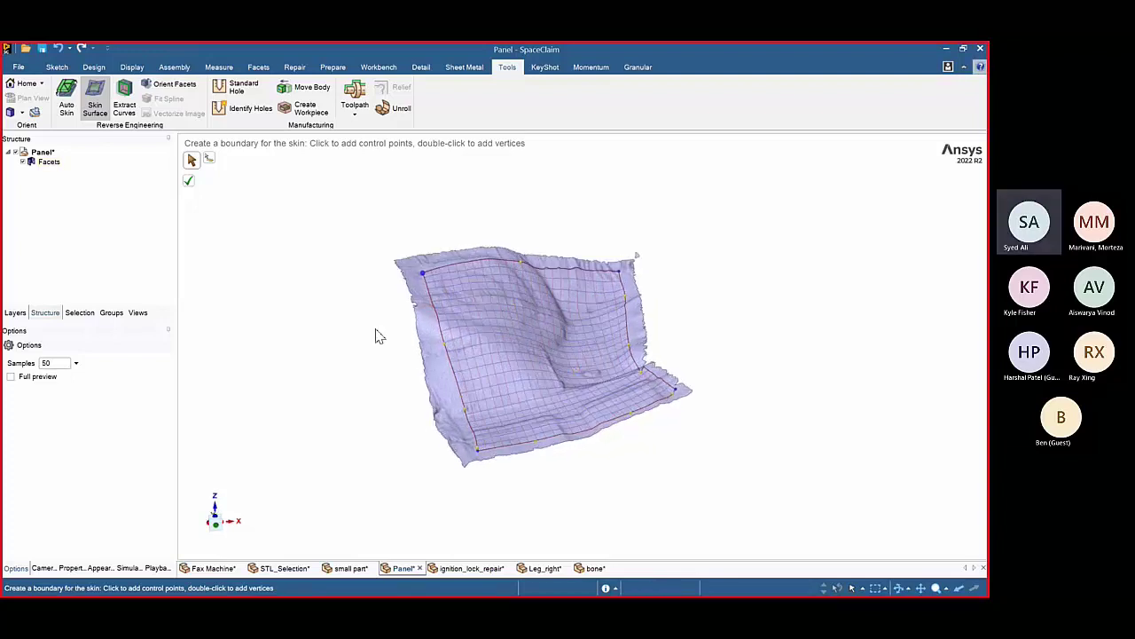
{"action": "left_click", "coordinate": [24, 380]}
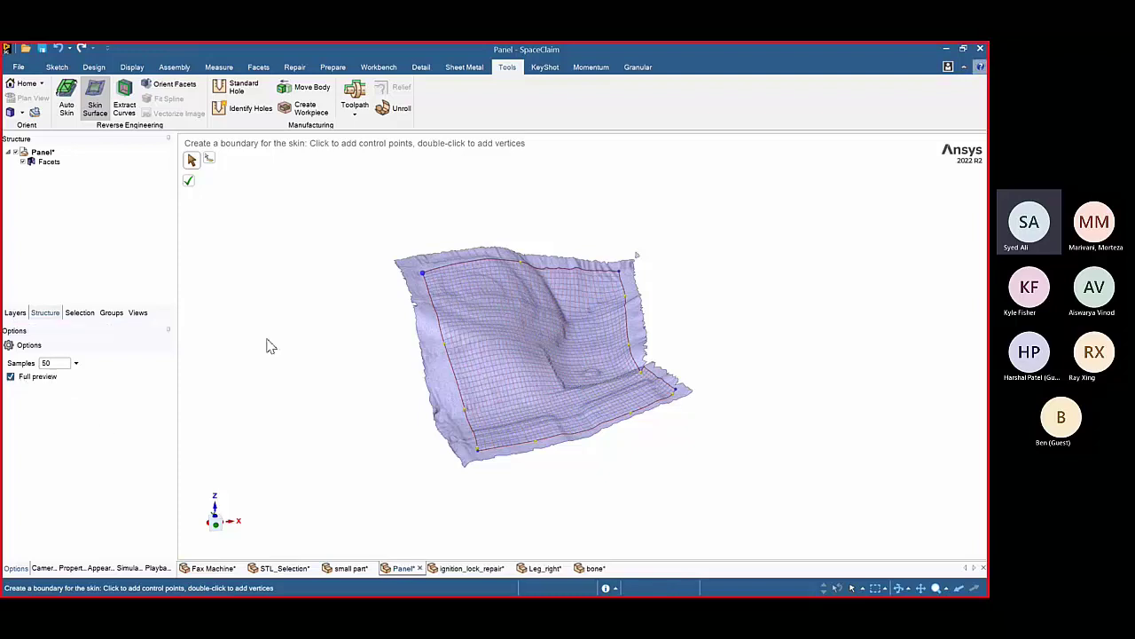
{"action": "middle_click_drag", "start_coordinate": [638, 236], "coordinate": [419, 336]}
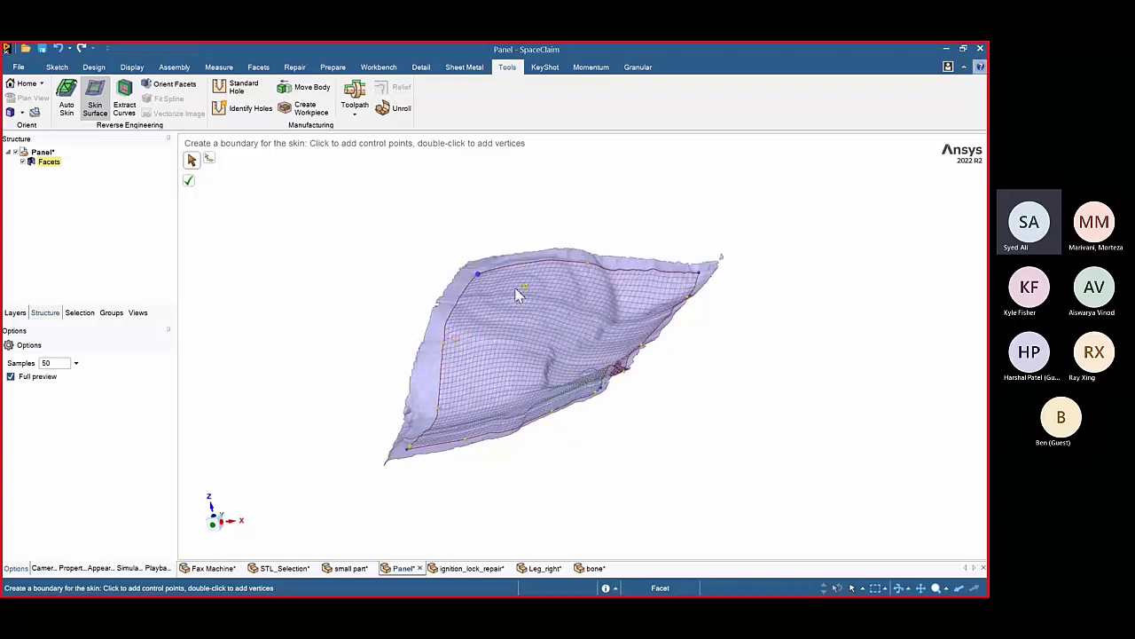
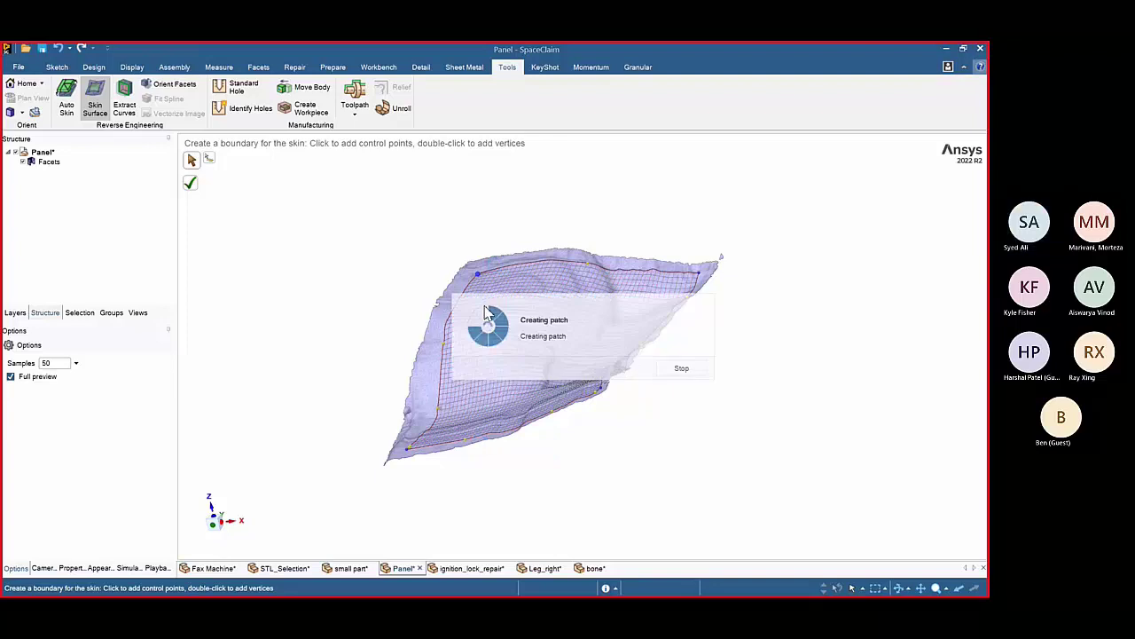
- Compare the new skin surface with the scanned facets and leave the facets body hidden
{"action": "middle_click_drag", "start_coordinate": [460, 495], "coordinate": [385, 464]}
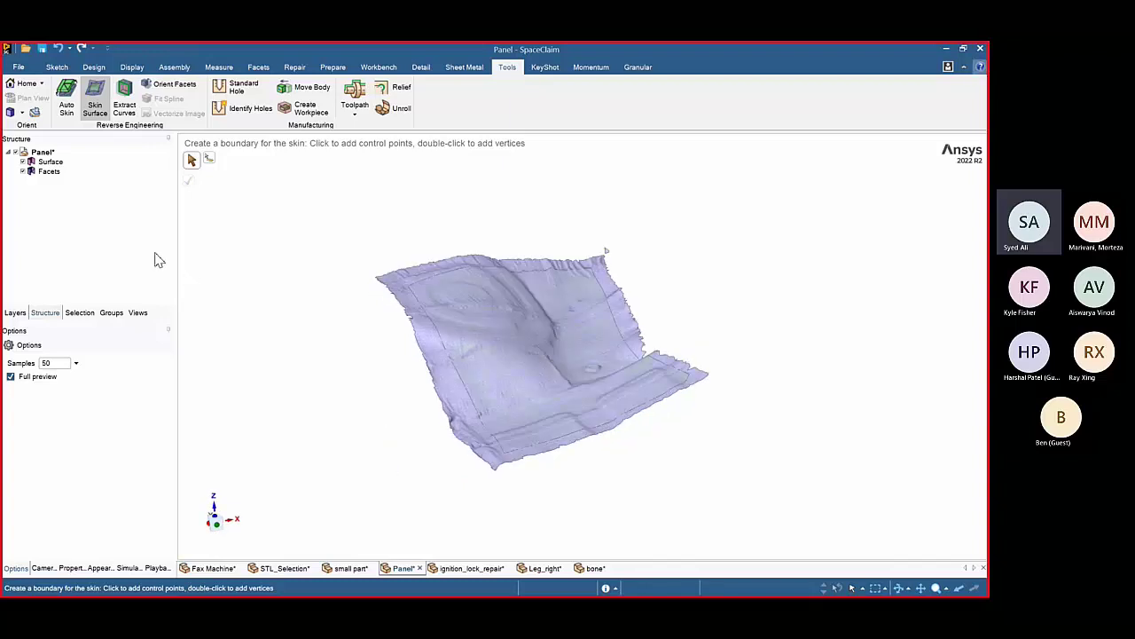
{"action": "left_click", "coordinate": [22, 170]}
{"action": "middle_click_drag", "start_coordinate": [403, 332], "coordinate": [351, 325]}
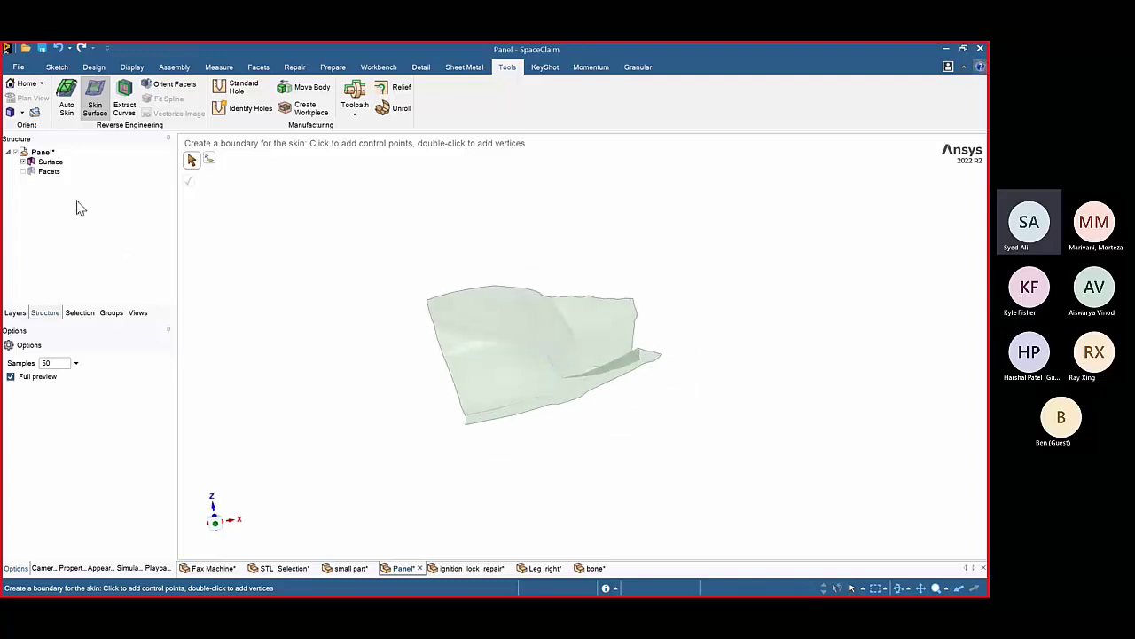
{"action": "left_click", "coordinate": [22, 171]}
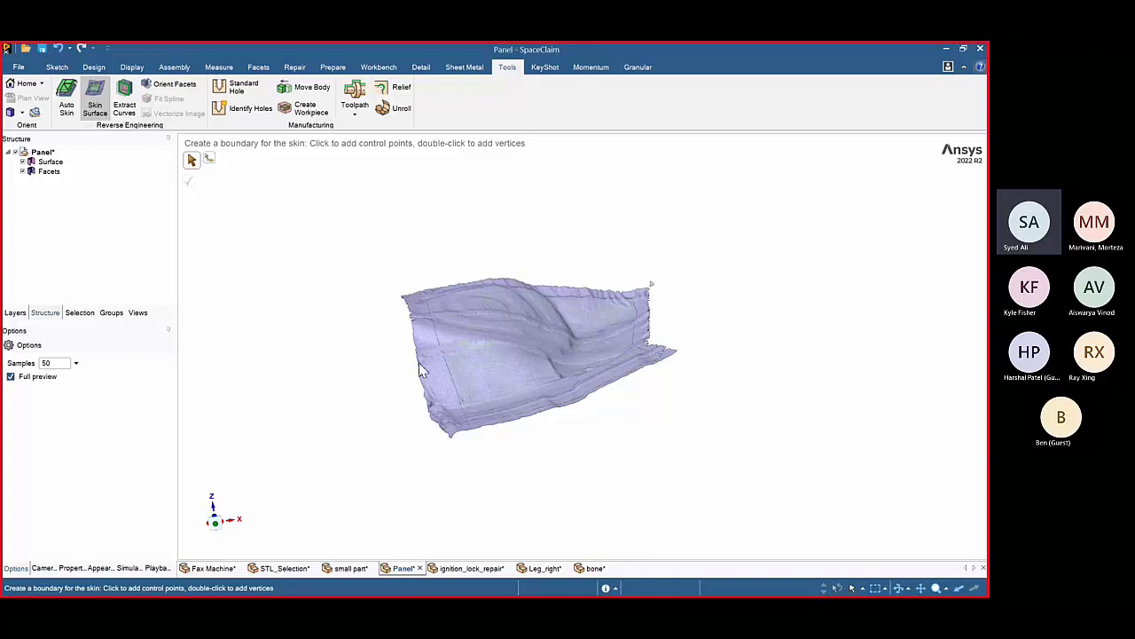
{"action": "left_click", "coordinate": [23, 172]}
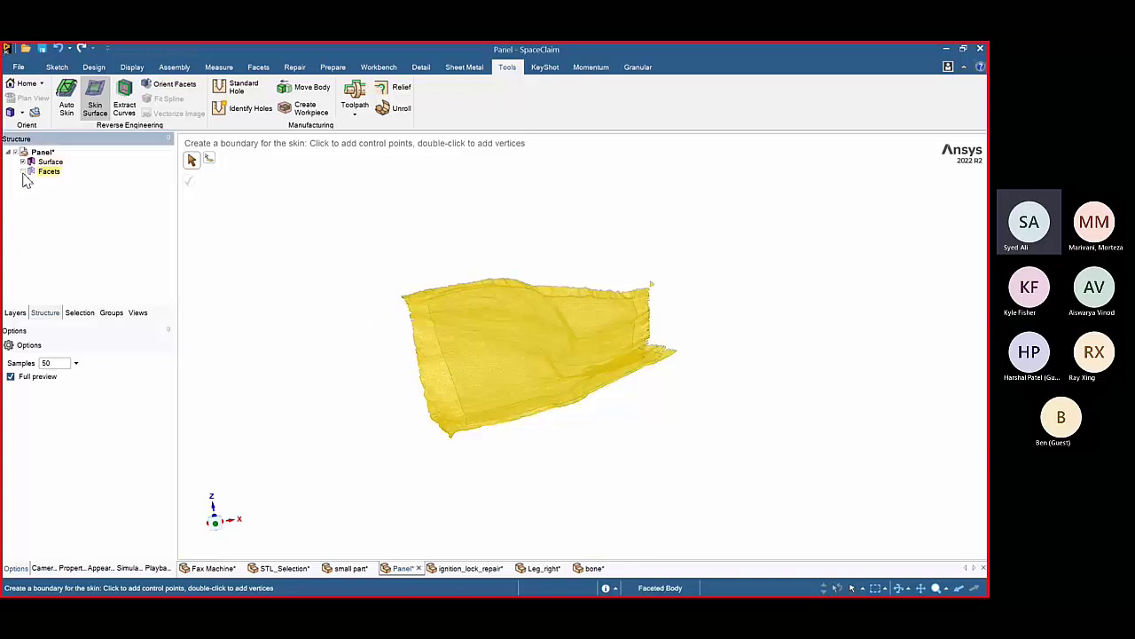
- Start the Pull tool on the skin surface face and set the origin's Z axis as the pull direction
{"action": "scroll", "coordinate": [320, 371], "scroll_direction": "down", "scroll_amount": 3}
{"action": "scroll", "coordinate": [319, 372], "scroll_direction": "up", "scroll_amount": 3}
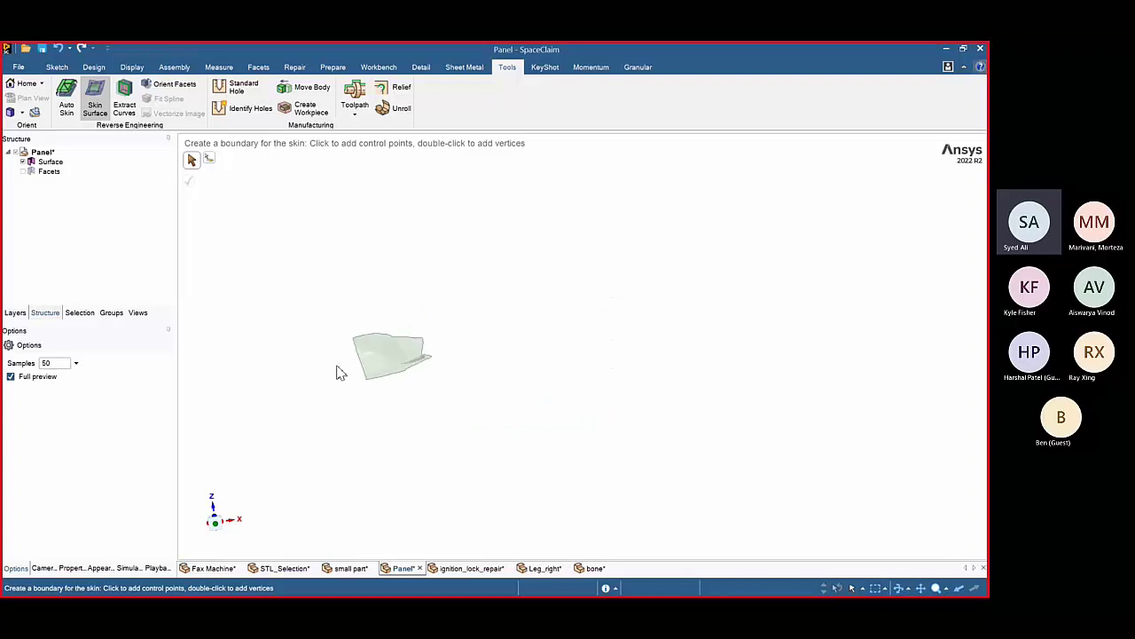
{"action": "middle_click_drag", "start_coordinate": [319, 364], "coordinate": [438, 362], "text": "shift"}
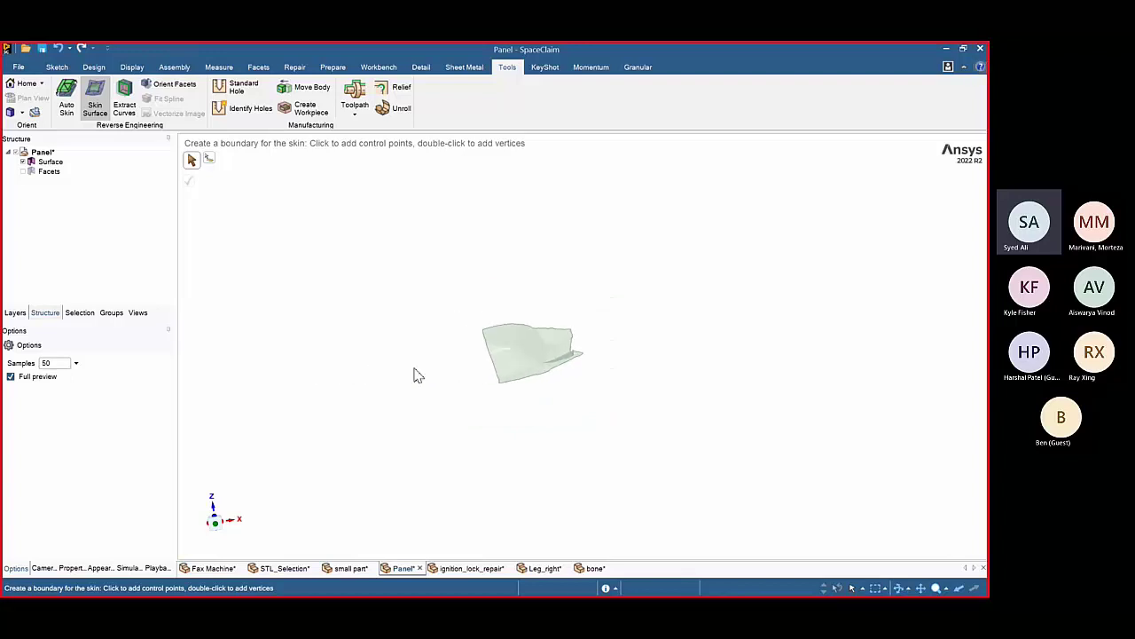
{"action": "scroll", "coordinate": [435, 363], "scroll_direction": "down", "scroll_amount": 4}
{"action": "scroll", "coordinate": [343, 386], "scroll_direction": "down", "scroll_amount": 1}
{"action": "middle_click_drag", "start_coordinate": [369, 397], "coordinate": [535, 362], "text": "ctrl"}
{"action": "middle_click_drag", "start_coordinate": [381, 369], "coordinate": [546, 353], "text": "ctrl"}
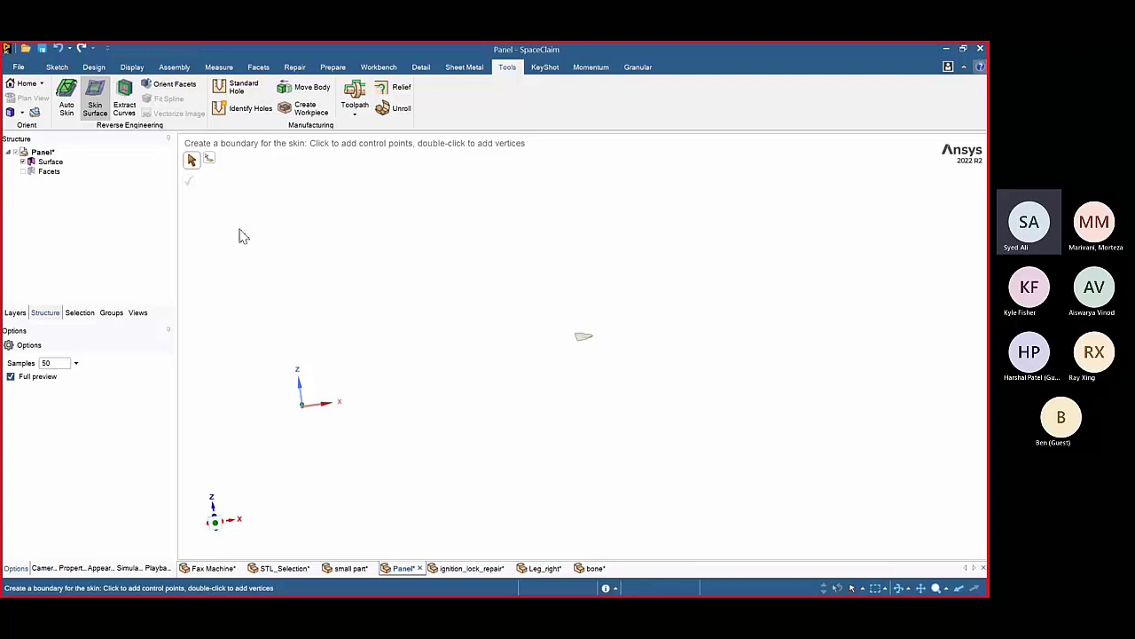
{"action": "left_click", "coordinate": [93, 67]}
{"action": "left_click", "coordinate": [235, 97]}
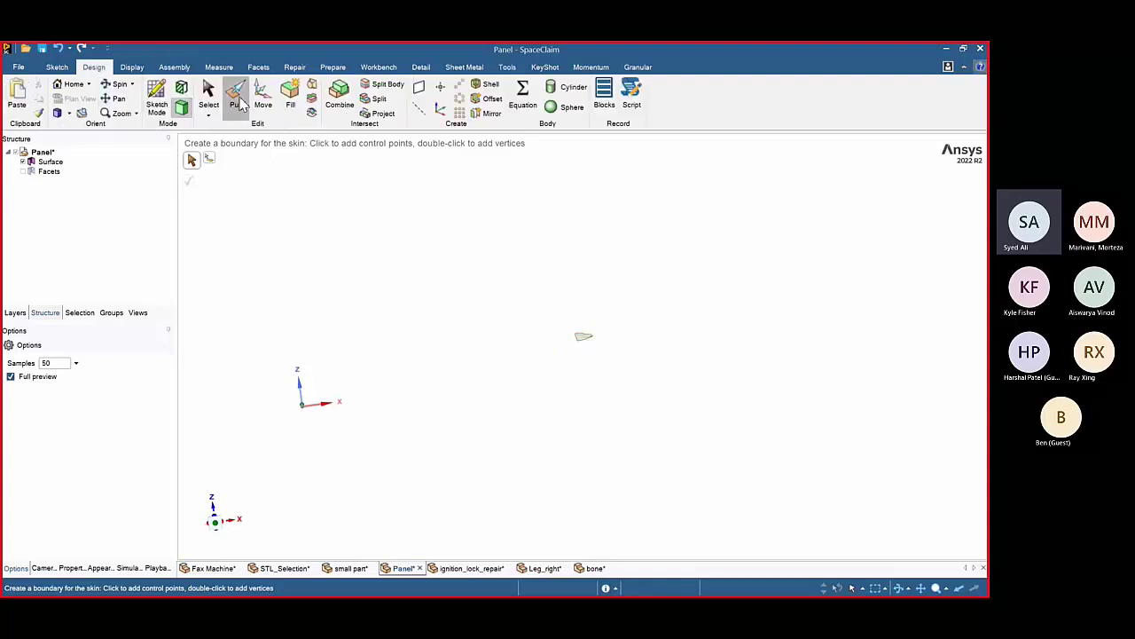
{"action": "left_click", "coordinate": [584, 334]}
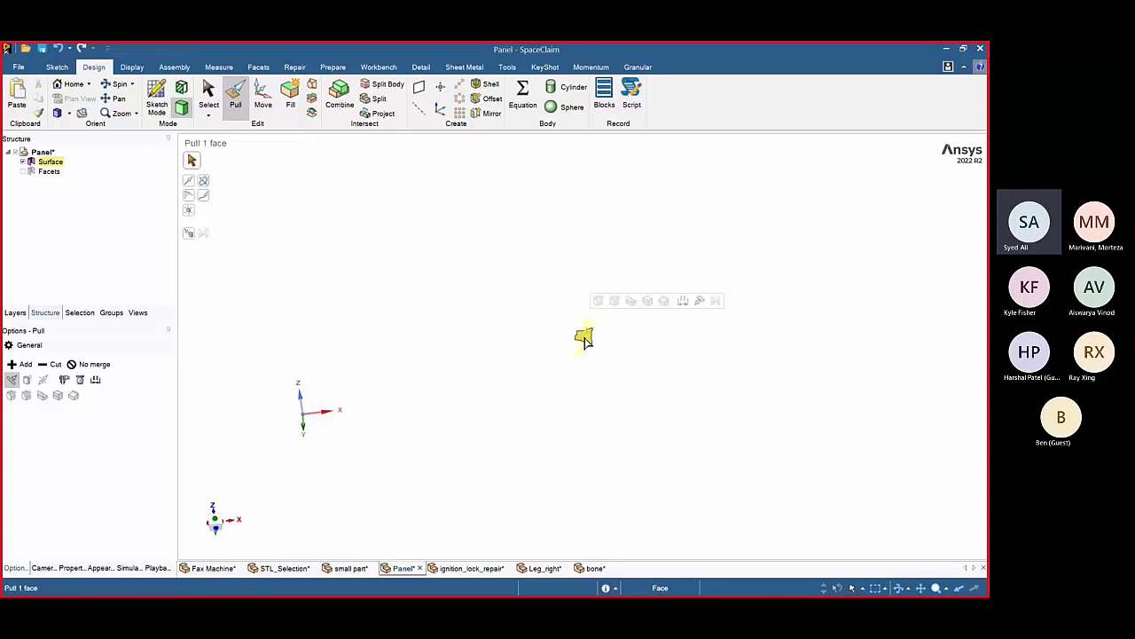
{"action": "middle_click_drag", "start_coordinate": [505, 378], "coordinate": [500, 434]}
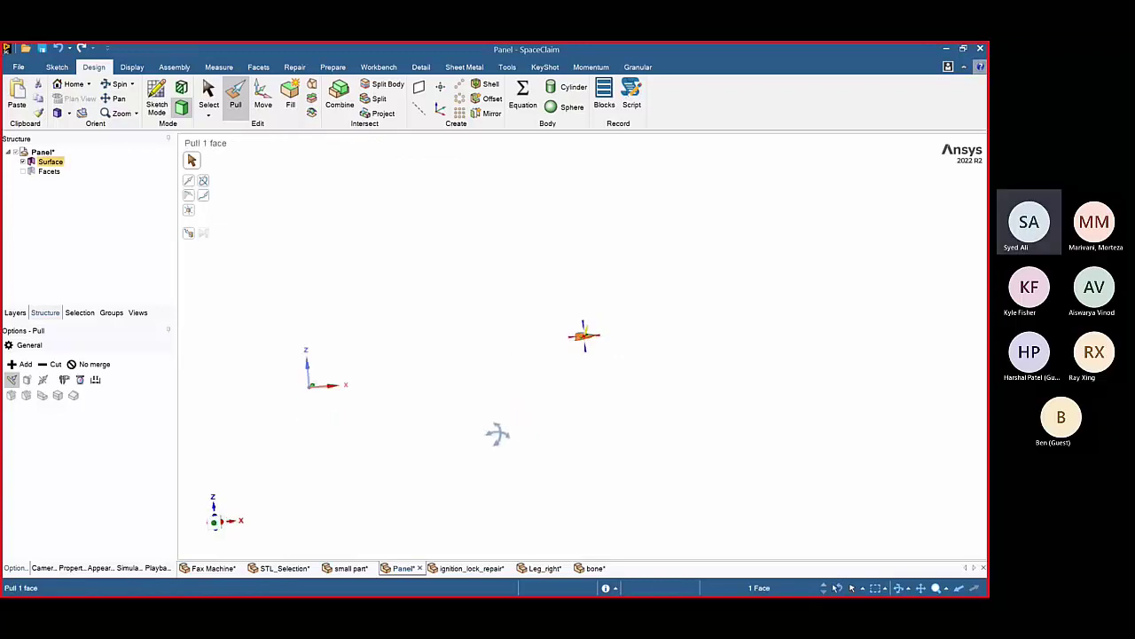
{"action": "left_click", "coordinate": [308, 366], "text": "alt"}
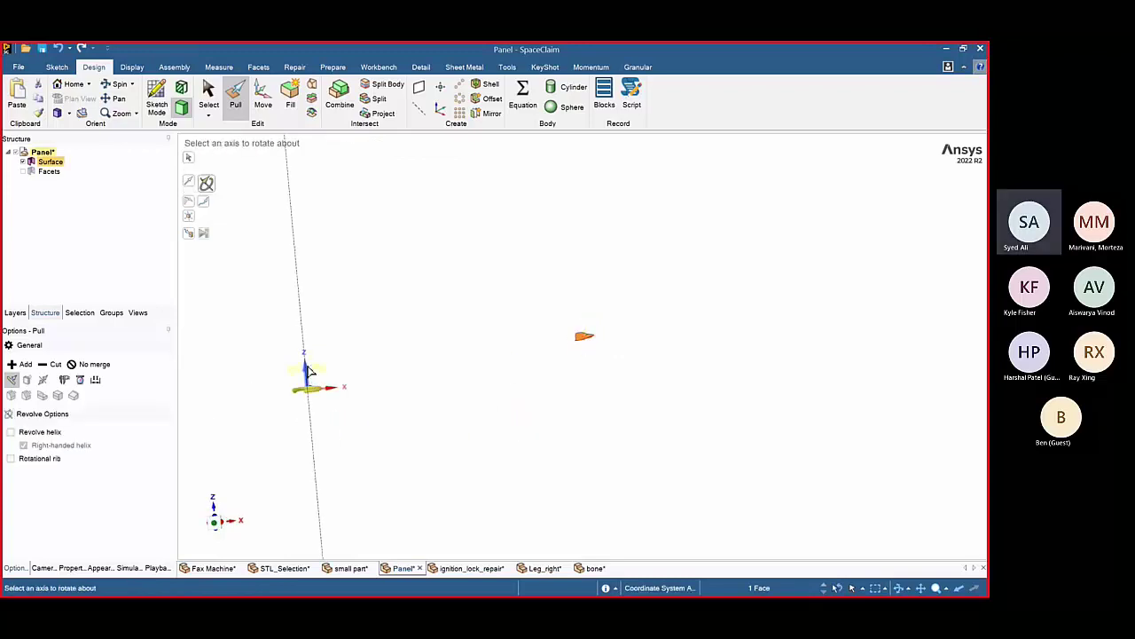
{"action": "left_click", "coordinate": [192, 182]}
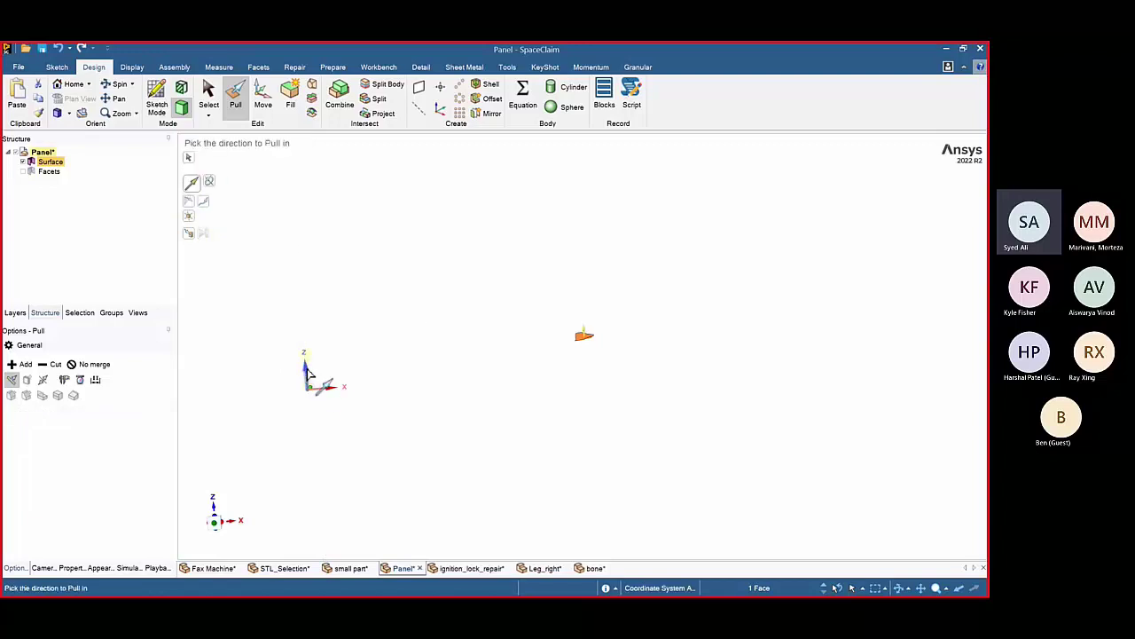
{"action": "left_click", "coordinate": [307, 372]}
- Pull the surface about 231 mm downward along the Z axis to form a solid block
{"action": "left_click_drag", "start_coordinate": [547, 329], "coordinate": [552, 342]}
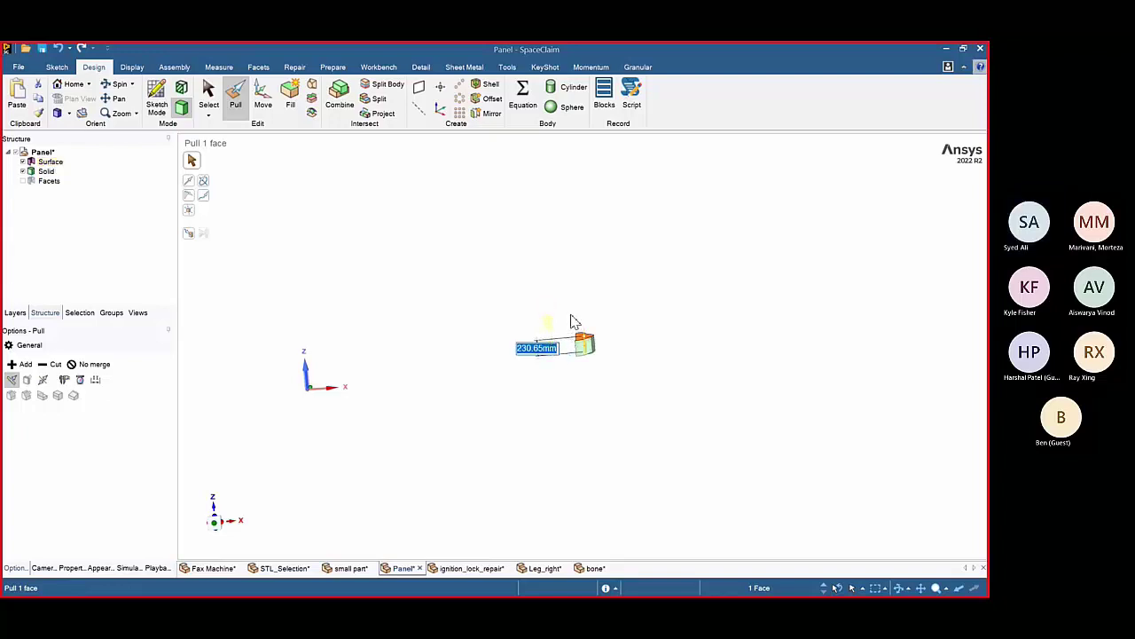
{"action": "left_click", "coordinate": [610, 382]}
{"action": "middle_click_drag", "start_coordinate": [554, 331], "coordinate": [555, 364], "text": "shift"}
{"action": "middle_click_drag", "start_coordinate": [555, 364], "coordinate": [464, 418], "text": "ctrl"}
{"action": "middle_click_drag", "start_coordinate": [413, 383], "coordinate": [432, 391], "text": "shift"}
{"action": "middle_click_drag", "start_coordinate": [446, 332], "coordinate": [508, 276]}
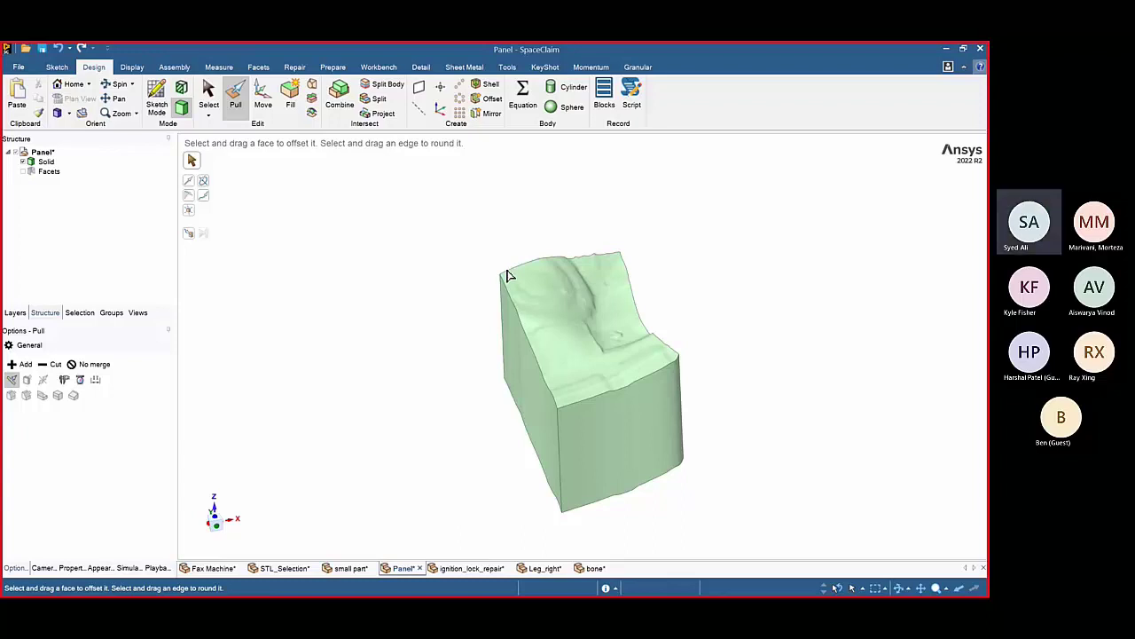
{"action": "middle_click_drag", "start_coordinate": [508, 275], "coordinate": [411, 295]}
{"action": "left_click", "coordinate": [412, 295]}
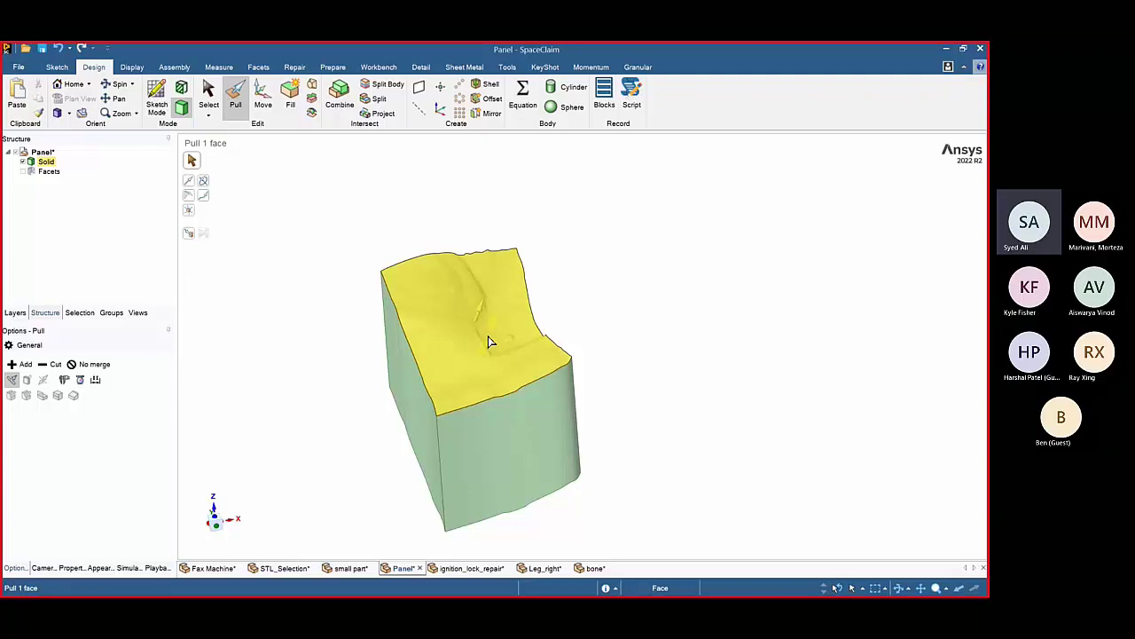
{"action": "left_click", "coordinate": [477, 485]}
{"action": "left_click", "coordinate": [480, 535]}
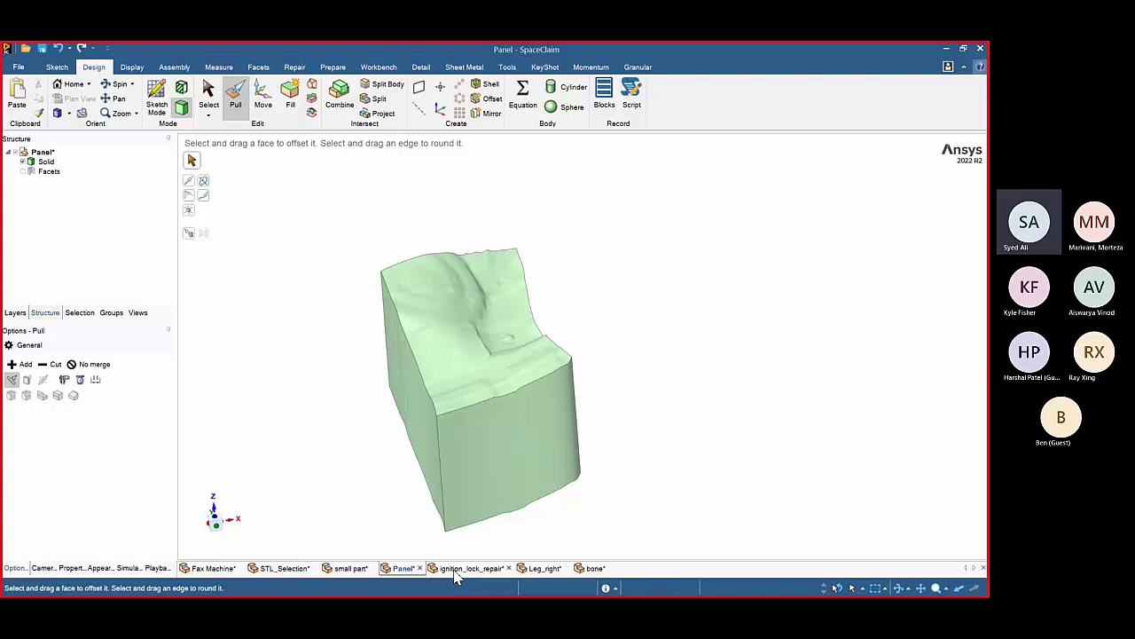
- Switch to the ignition_lock_repair document and view the whole scanned ignition lock body with its surface defects
{"action": "left_click", "coordinate": [468, 567]}
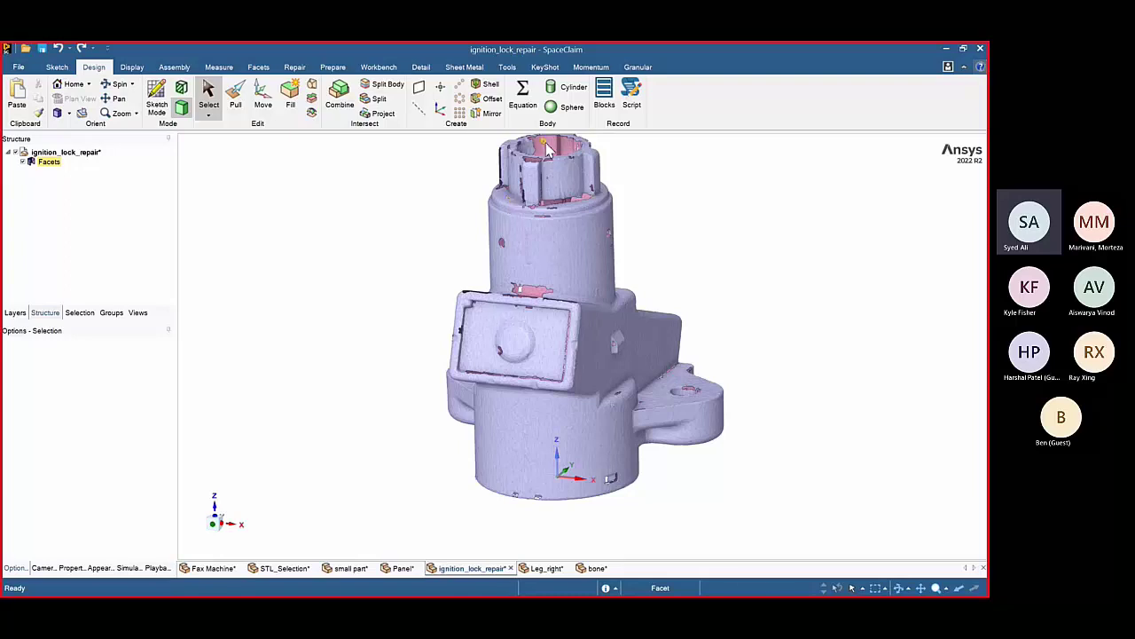
{"action": "scroll", "coordinate": [547, 150], "scroll_direction": "up", "scroll_amount": 1}
{"action": "scroll", "coordinate": [568, 252], "scroll_direction": "down", "scroll_amount": 2}
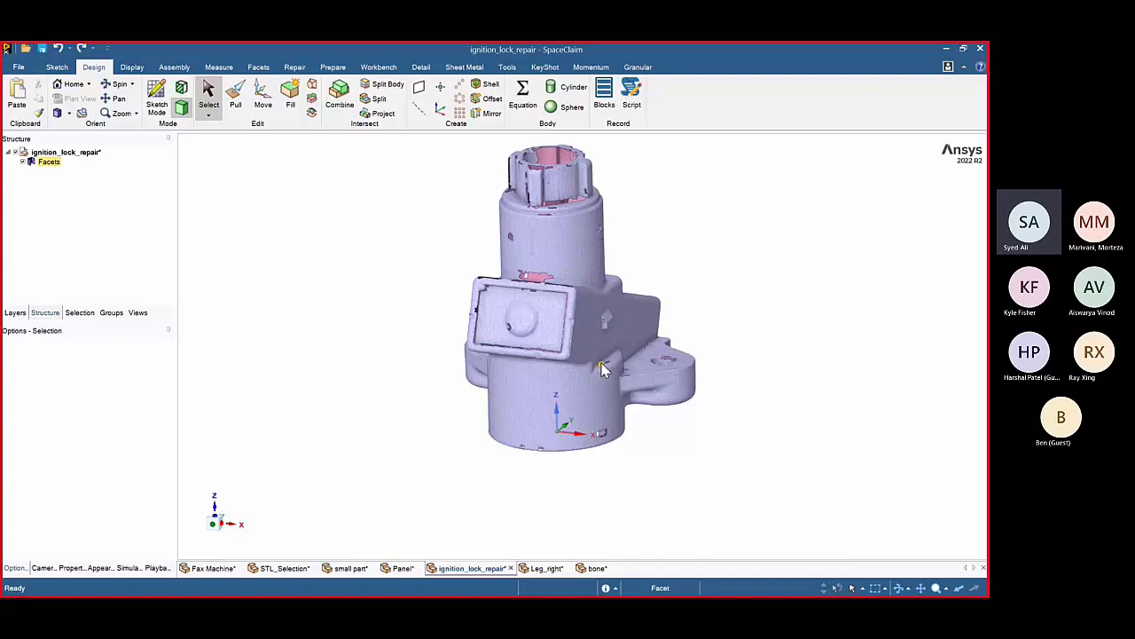
{"action": "middle_click_drag", "start_coordinate": [697, 489], "coordinate": [656, 441]}
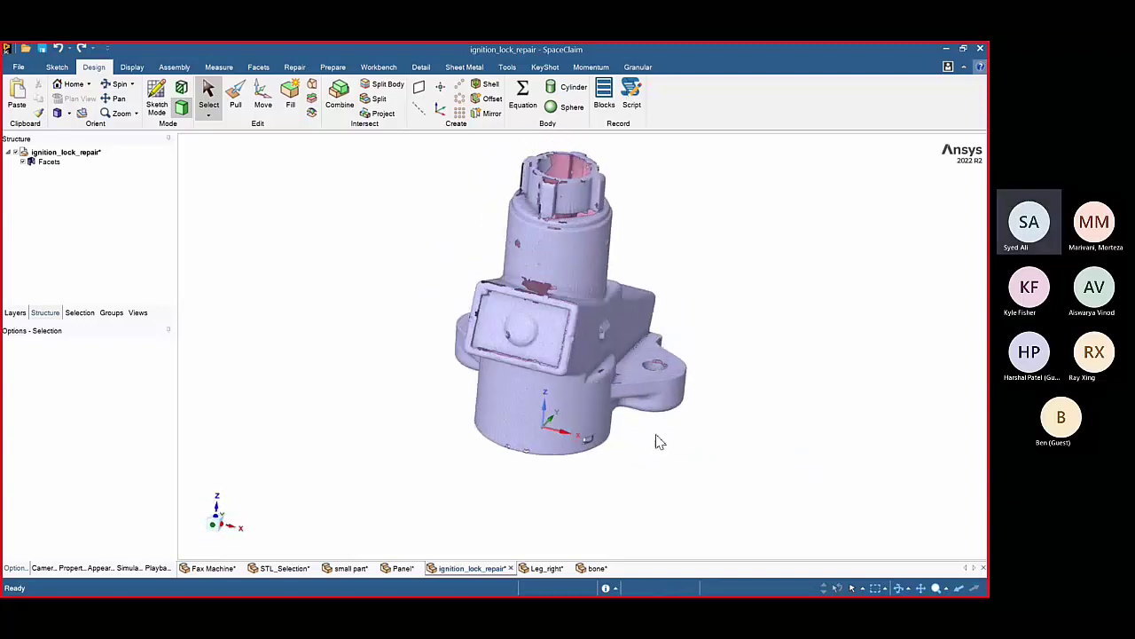
- Run Auto Fix on the ignition lock's faceted body to repair its mesh defects
{"action": "left_click", "coordinate": [294, 67]}
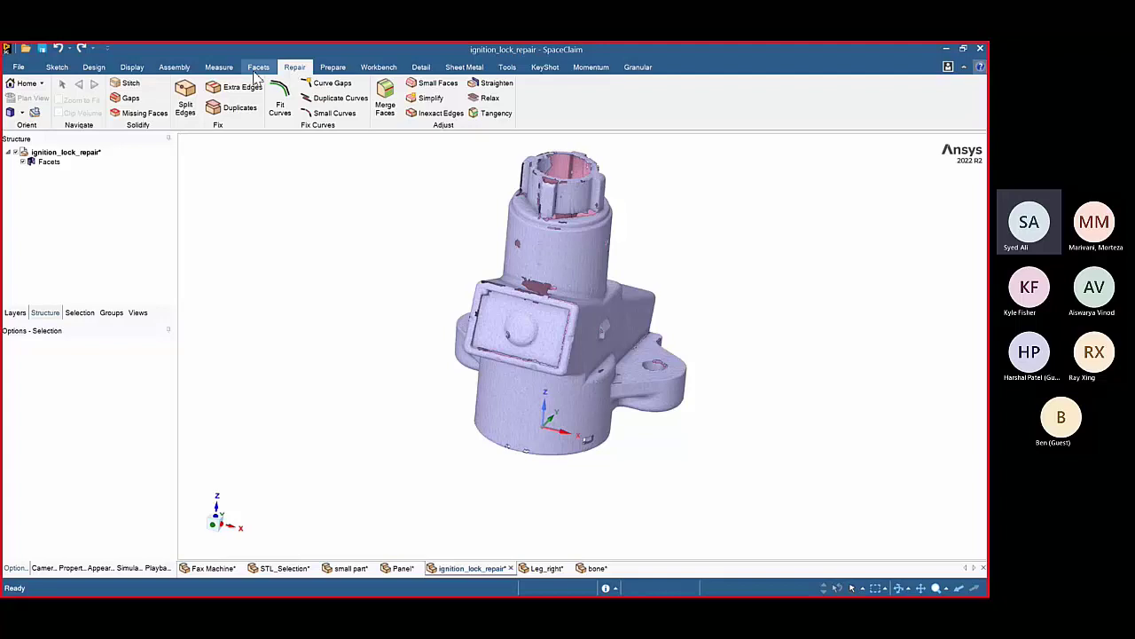
{"action": "left_click", "coordinate": [258, 68]}
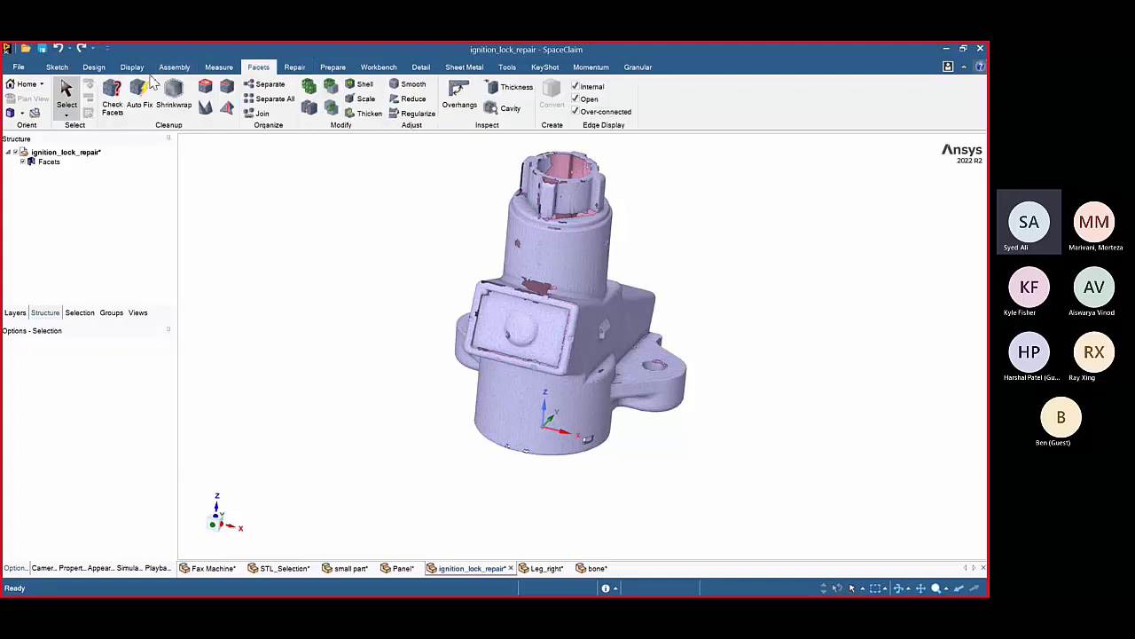
{"action": "left_click", "coordinate": [138, 97]}
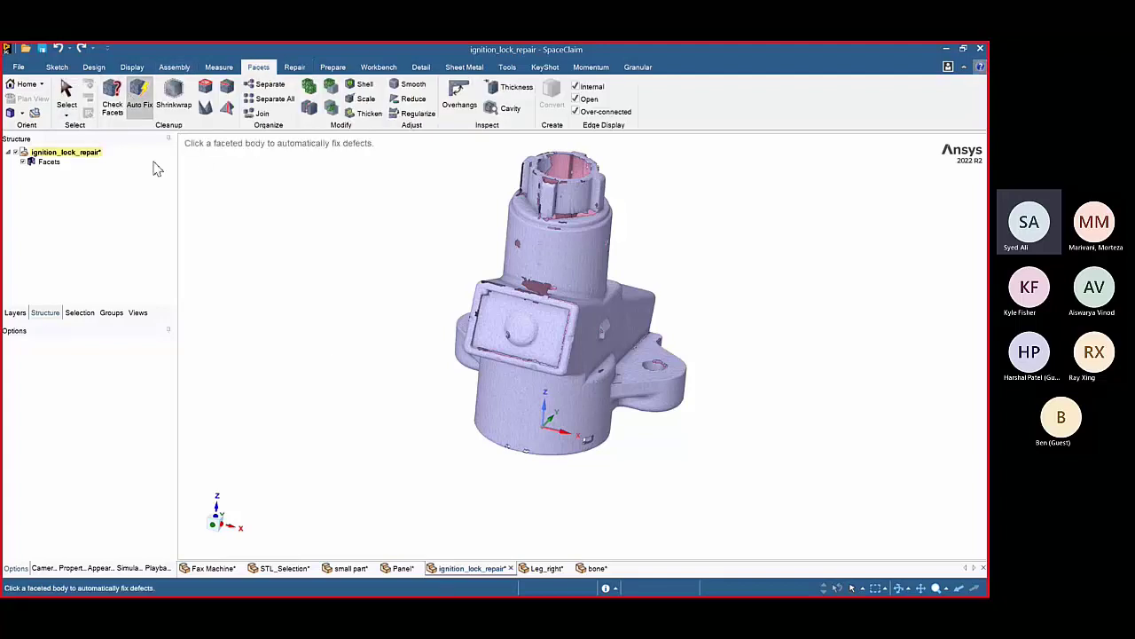
{"action": "left_click", "coordinate": [552, 322]}
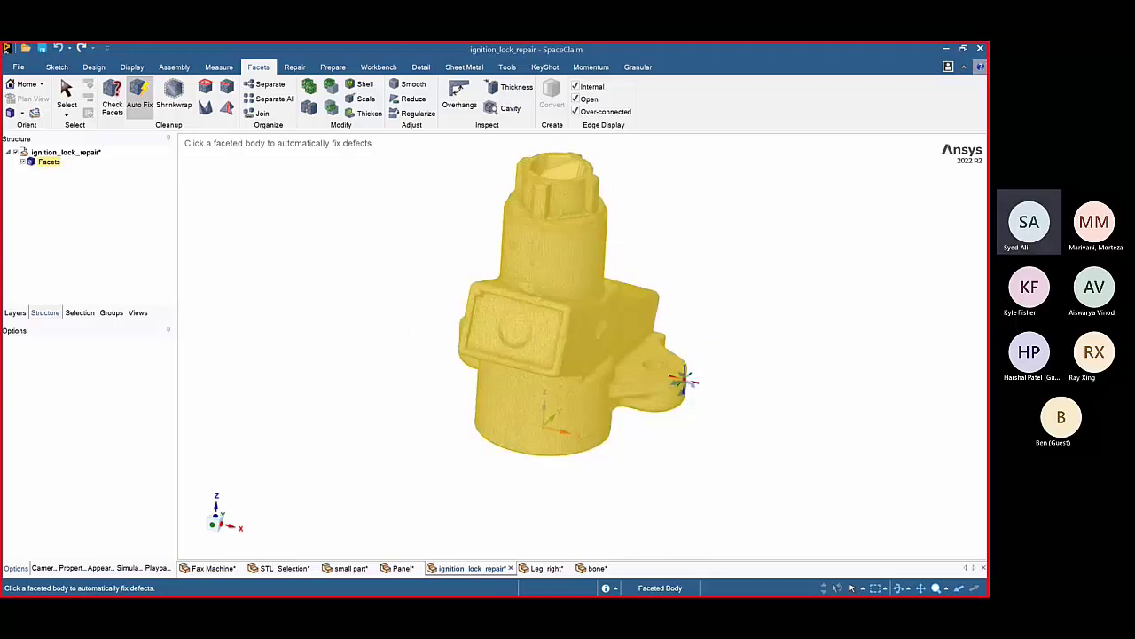
- Inspect the auto-fixed ignition lock body from several sides, especially the rim of the mounting flange's hole, and leave Auto Fix
{"action": "middle_click_drag", "start_coordinate": [685, 381], "coordinate": [667, 376]}
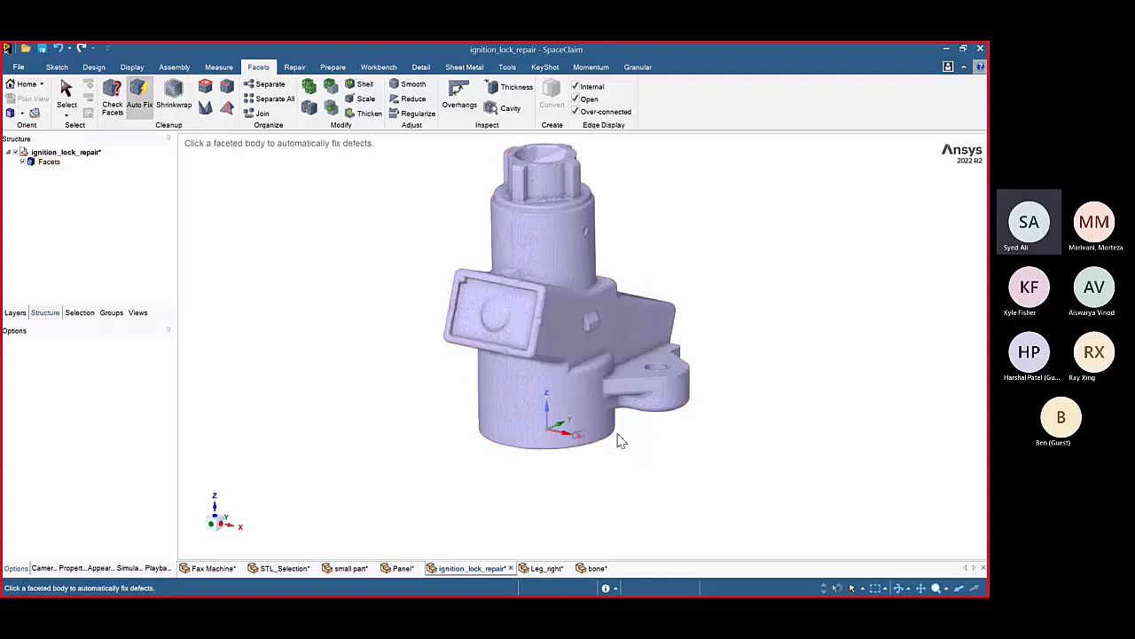
{"action": "mouse_move", "coordinate": [497, 414]}
{"action": "middle_mouse_down"}
{"action": "mouse_move", "coordinate": [499, 400]}
{"action": "mouse_move", "coordinate": [500, 410]}
{"action": "middle_mouse_up"}
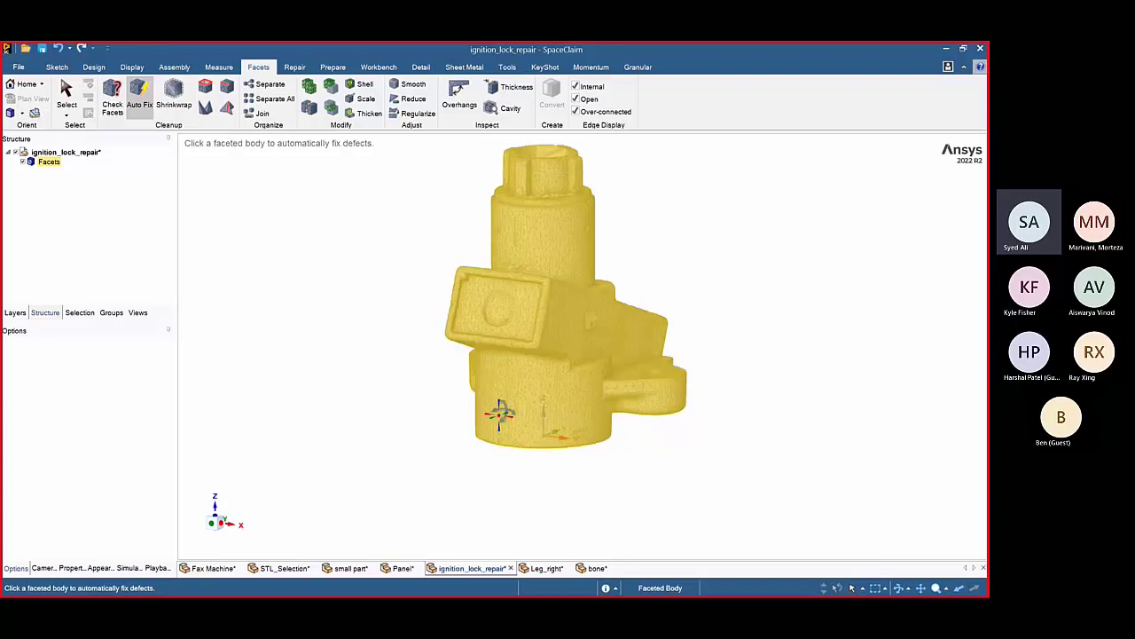
{"action": "mouse_move", "coordinate": [397, 361]}
{"action": "middle_mouse_down"}
{"action": "mouse_move", "coordinate": [502, 337]}
{"action": "mouse_move", "coordinate": [596, 388]}
{"action": "mouse_move", "coordinate": [564, 377]}
{"action": "mouse_move", "coordinate": [608, 424]}
{"action": "mouse_move", "coordinate": [594, 317]}
{"action": "mouse_move", "coordinate": [507, 377]}
{"action": "middle_mouse_up"}
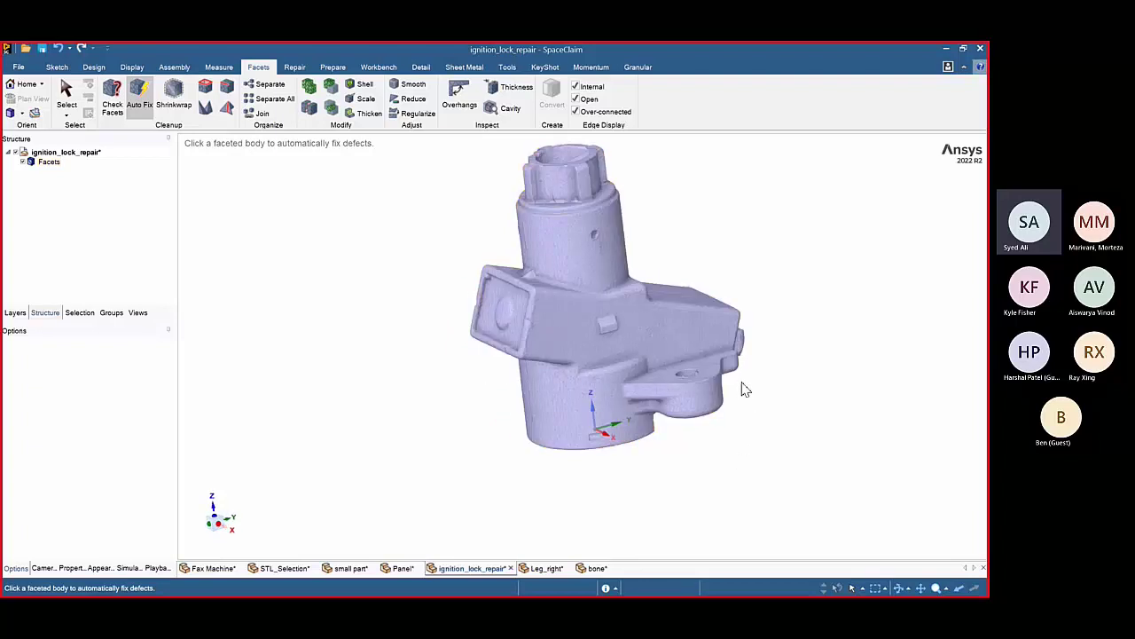
{"action": "middle_click_drag", "start_coordinate": [732, 390], "coordinate": [705, 522], "text": "shift"}
{"action": "scroll", "coordinate": [705, 408], "scroll_direction": "up", "scroll_amount": 5}
{"action": "scroll", "coordinate": [582, 417], "scroll_direction": "up", "scroll_amount": 4}
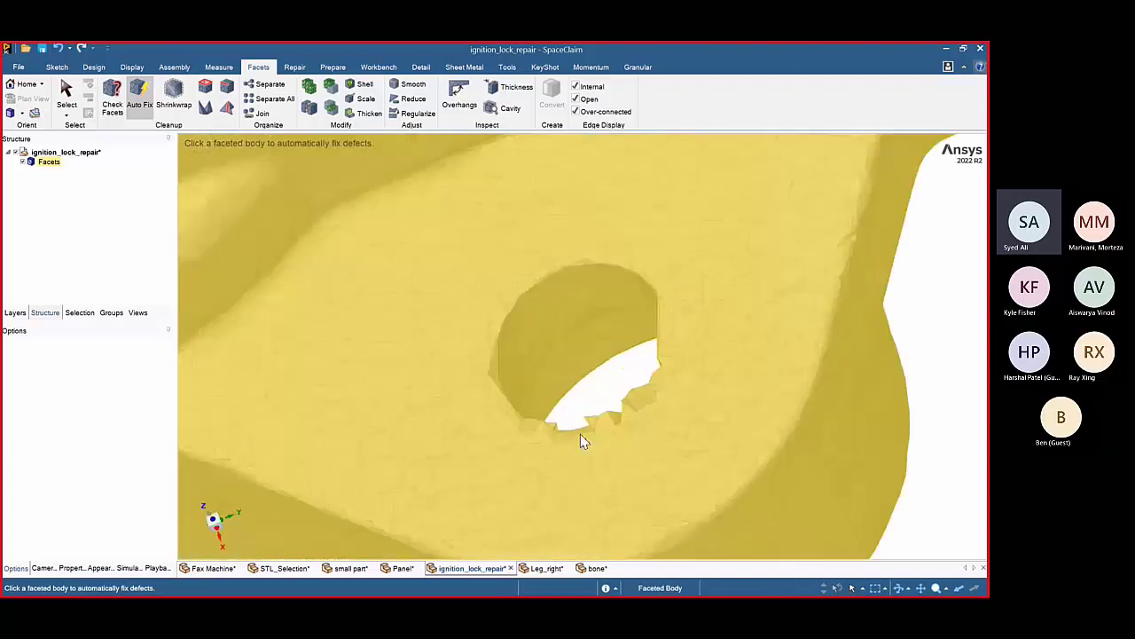
{"action": "middle_click_drag", "start_coordinate": [583, 443], "coordinate": [937, 484]}
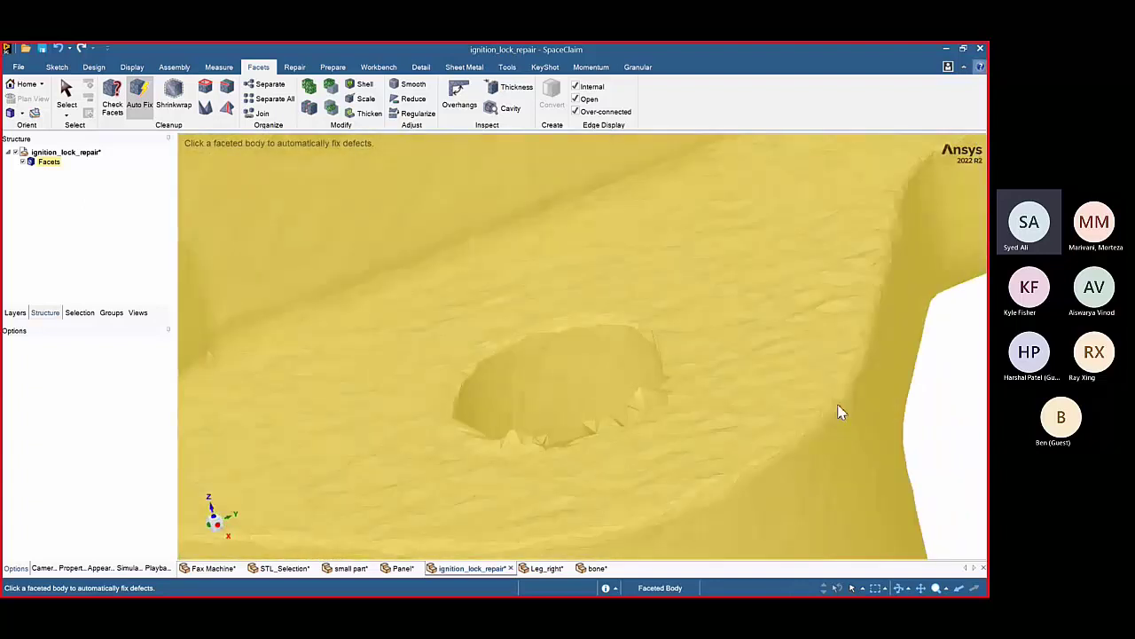
{"action": "mouse_move", "coordinate": [839, 410]}
{"action": "middle_mouse_down"}
{"action": "mouse_move", "coordinate": [569, 410]}
{"action": "mouse_move", "coordinate": [596, 396]}
{"action": "mouse_move", "coordinate": [963, 378]}
{"action": "middle_mouse_up"}
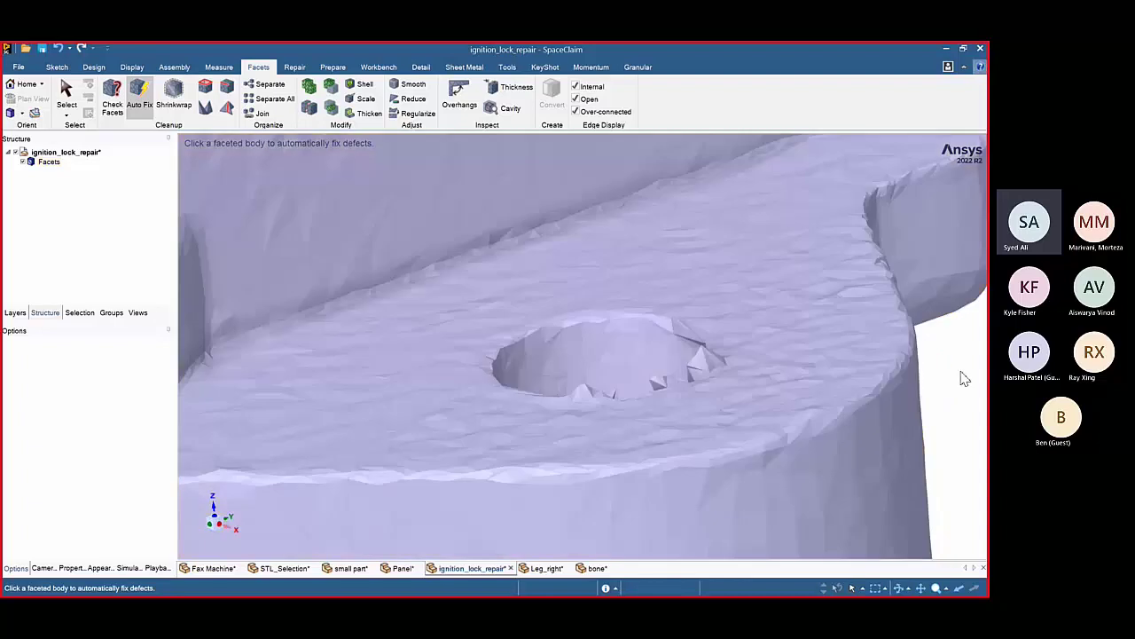
{"action": "scroll", "coordinate": [933, 375], "scroll_direction": "down", "scroll_amount": 3}
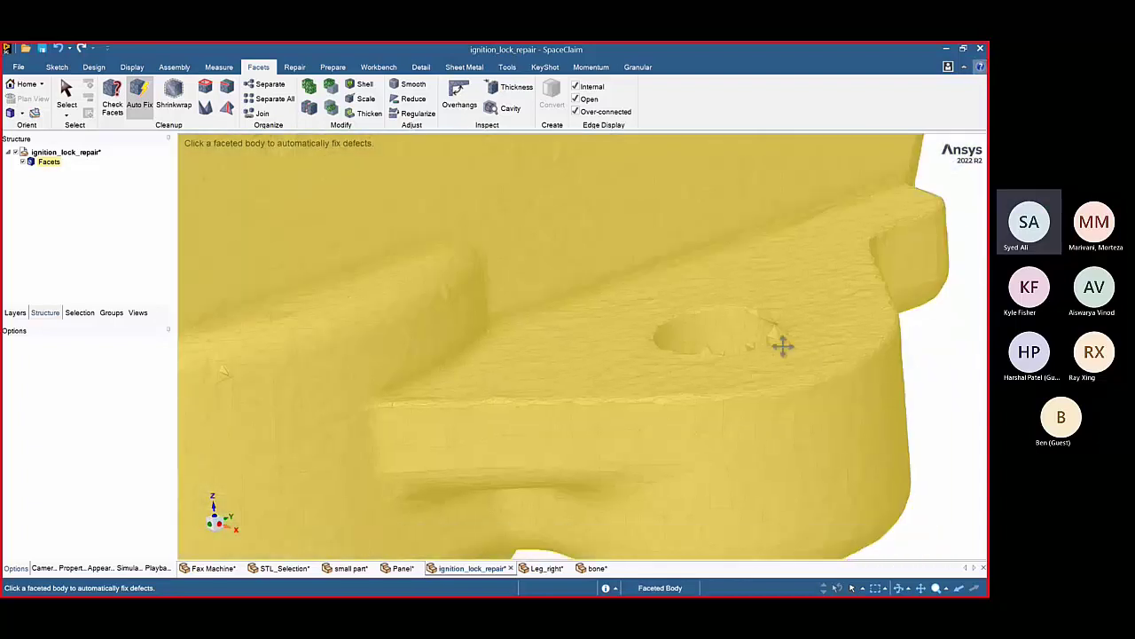
{"action": "middle_click_drag", "start_coordinate": [783, 345], "coordinate": [973, 398]}
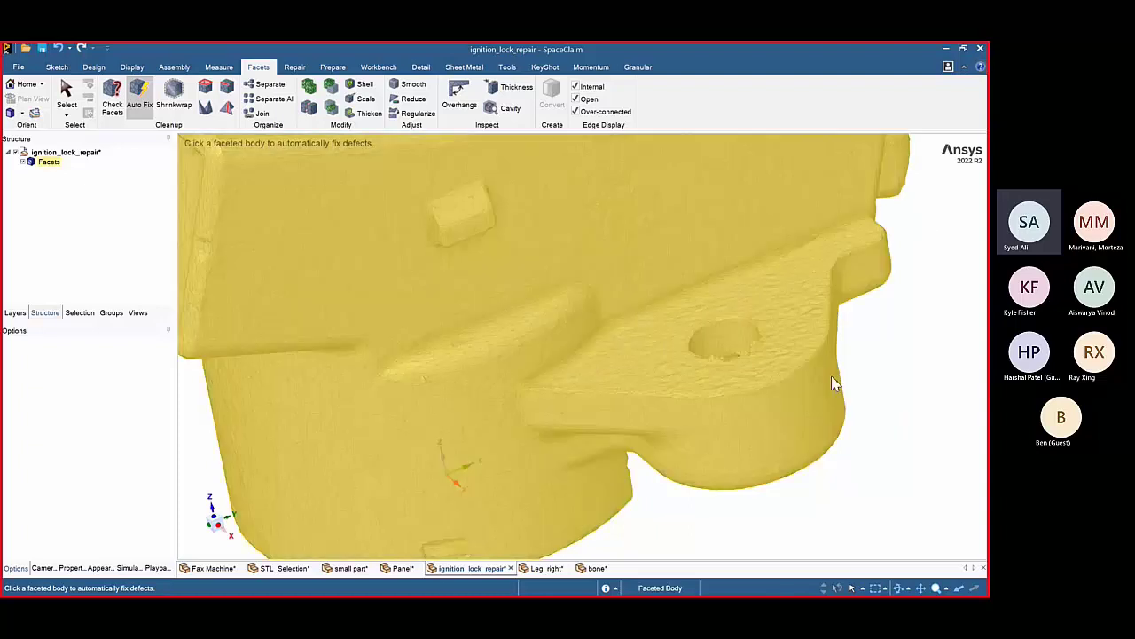
{"action": "key", "text": "Escape"}
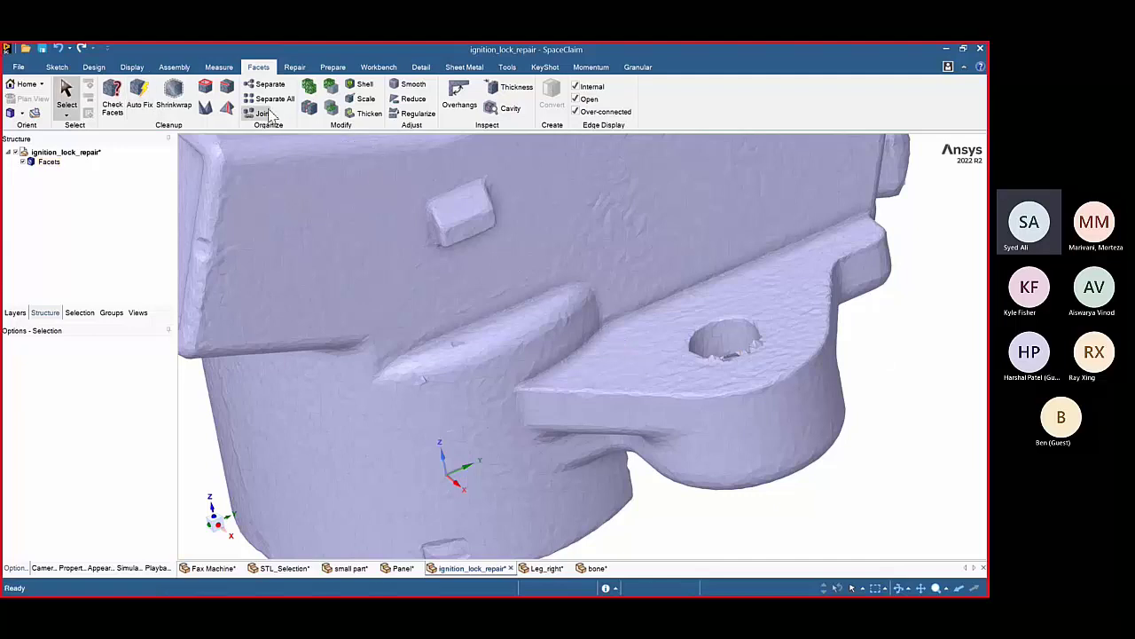
- Try to create a fitted cylinder from facets selected inside the mounting flange's hole
{"action": "left_click", "coordinate": [94, 68]}
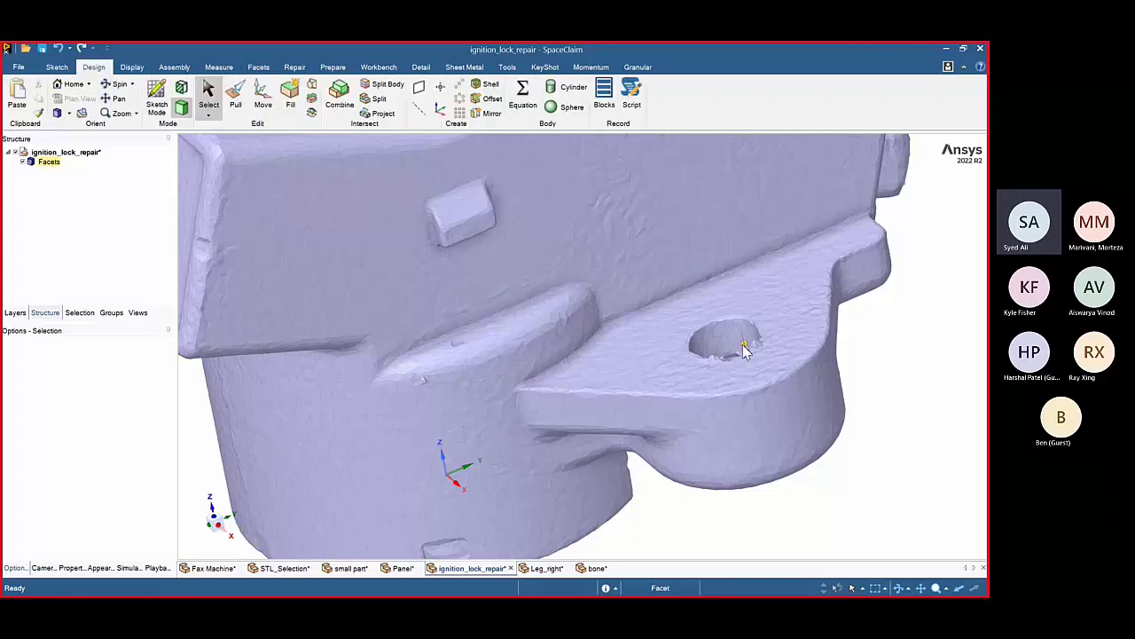
{"action": "left_click", "coordinate": [717, 346]}
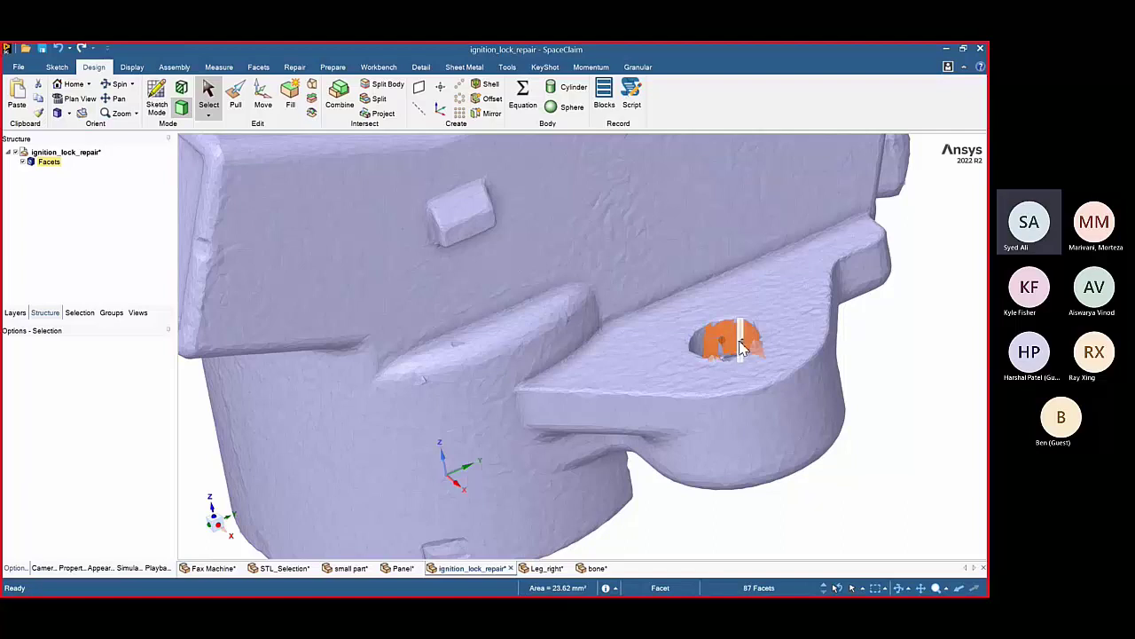
{"action": "middle_click_drag", "start_coordinate": [717, 375], "coordinate": [688, 380]}
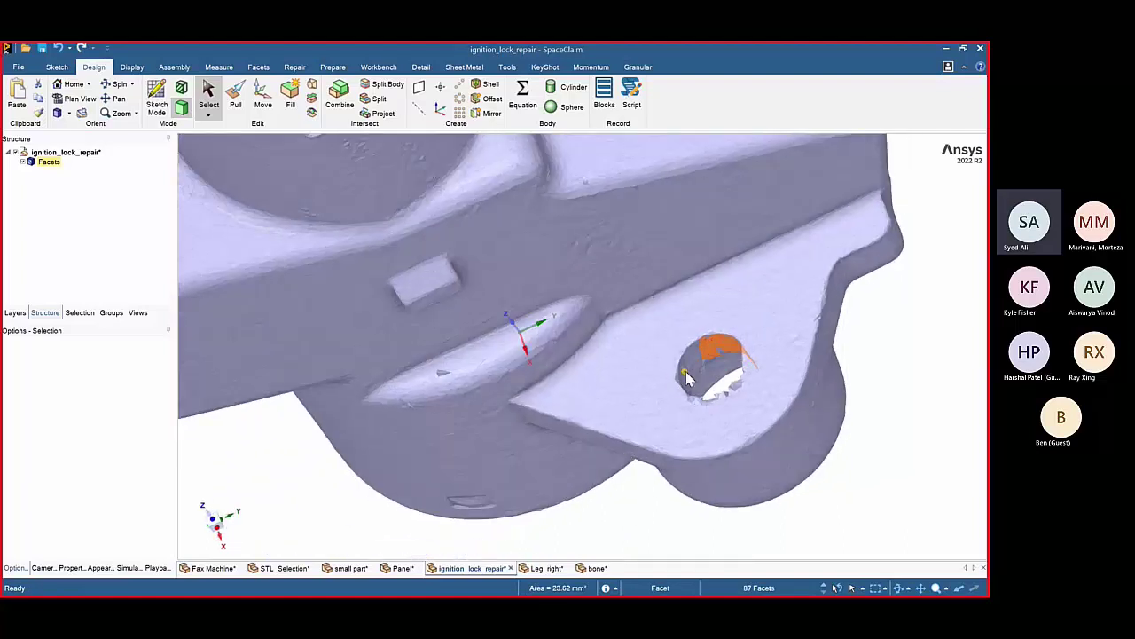
{"action": "left_click", "coordinate": [687, 374], "text": "ctrl"}
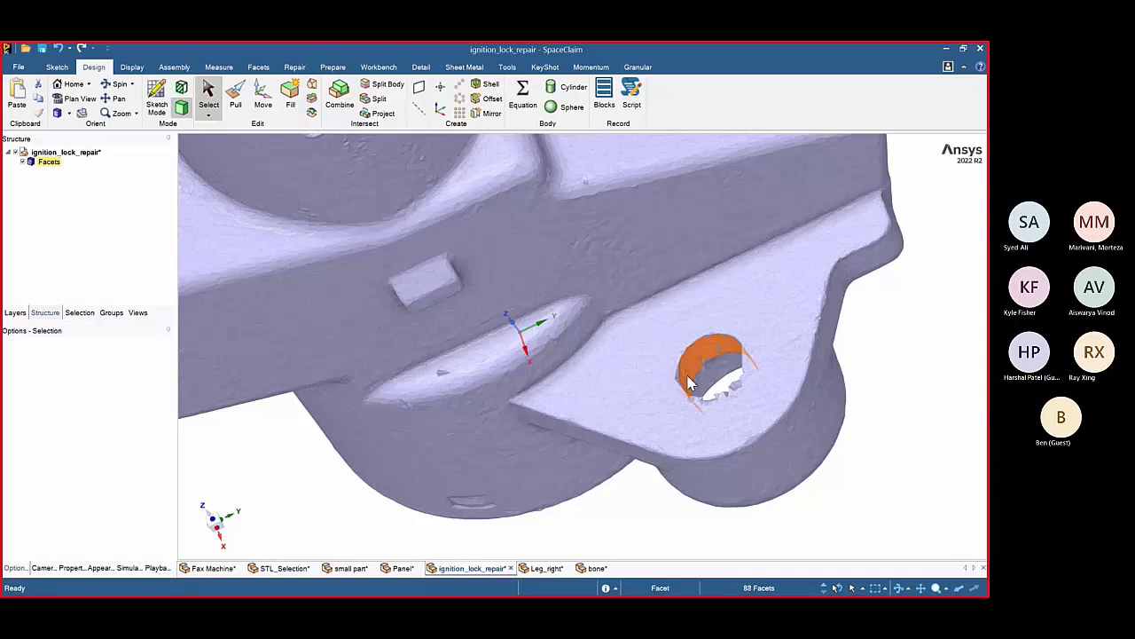
{"action": "mouse_move", "coordinate": [719, 399]}
{"action": "middle_mouse_down"}
{"action": "mouse_move", "coordinate": [718, 387]}
{"action": "mouse_move", "coordinate": [735, 393]}
{"action": "middle_mouse_up"}
{"action": "left_click", "coordinate": [732, 390], "text": "ctrl"}
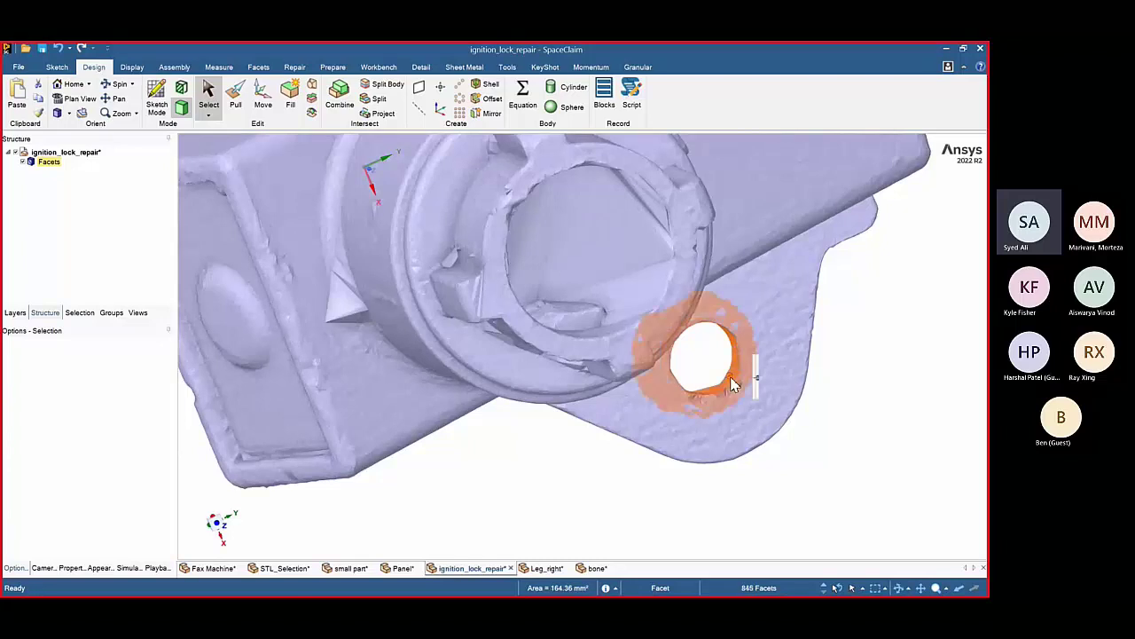
{"action": "left_click", "coordinate": [710, 367]}
{"action": "middle_click_drag", "start_coordinate": [710, 368], "coordinate": [621, 342]}
{"action": "left_click", "coordinate": [712, 318]}
{"action": "left_click", "coordinate": [573, 90]}
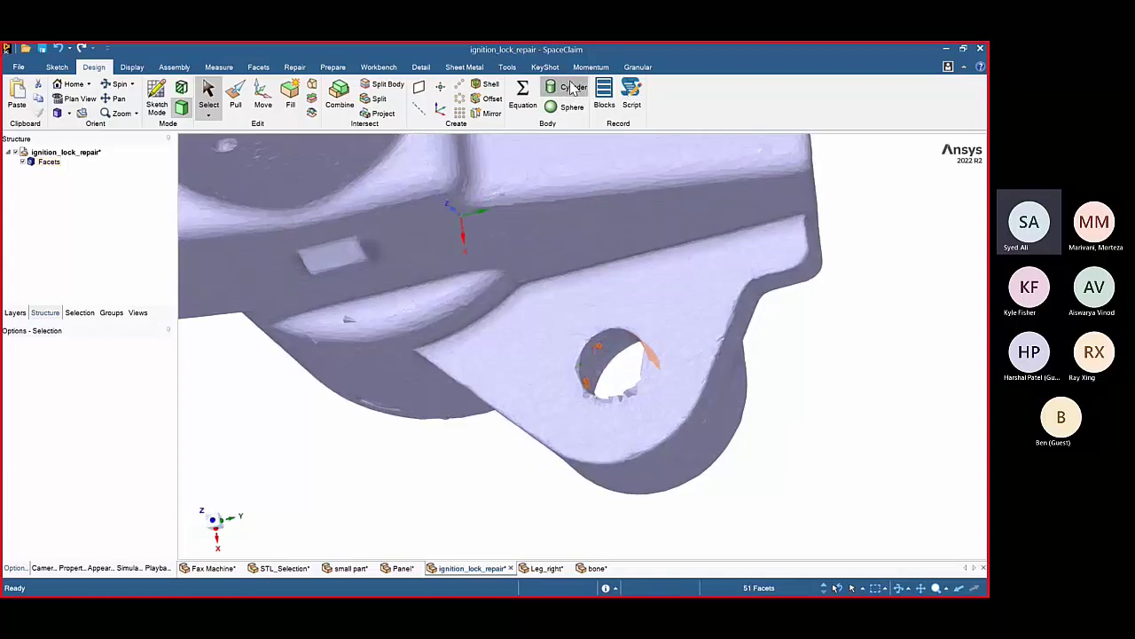
{"action": "left_click", "coordinate": [512, 491]}
- Select the facets of the flange hole's inner wall and create a cylinder fitted to them
{"action": "double_click", "coordinate": [588, 377]}
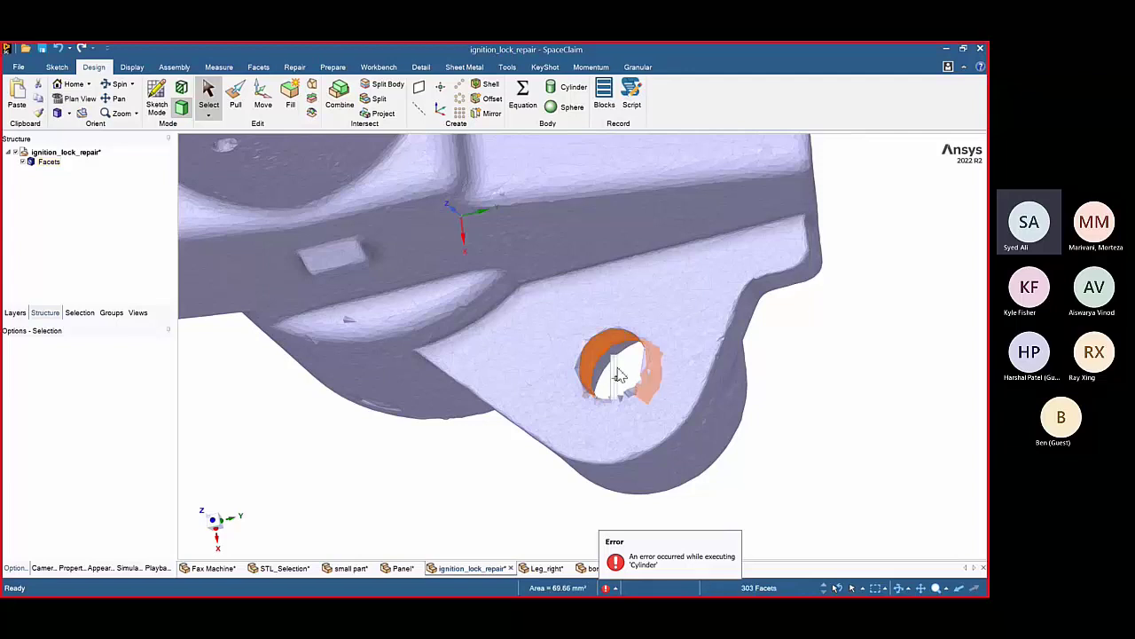
{"action": "middle_click_drag", "start_coordinate": [616, 373], "coordinate": [639, 357]}
{"action": "left_click", "coordinate": [570, 89]}
- Pull the fitted cylinder's top face above the flange surface and enlarge the cylinder's radius to cover the jagged hole rim
{"action": "left_click", "coordinate": [652, 377]}
{"action": "key", "text": "p"}
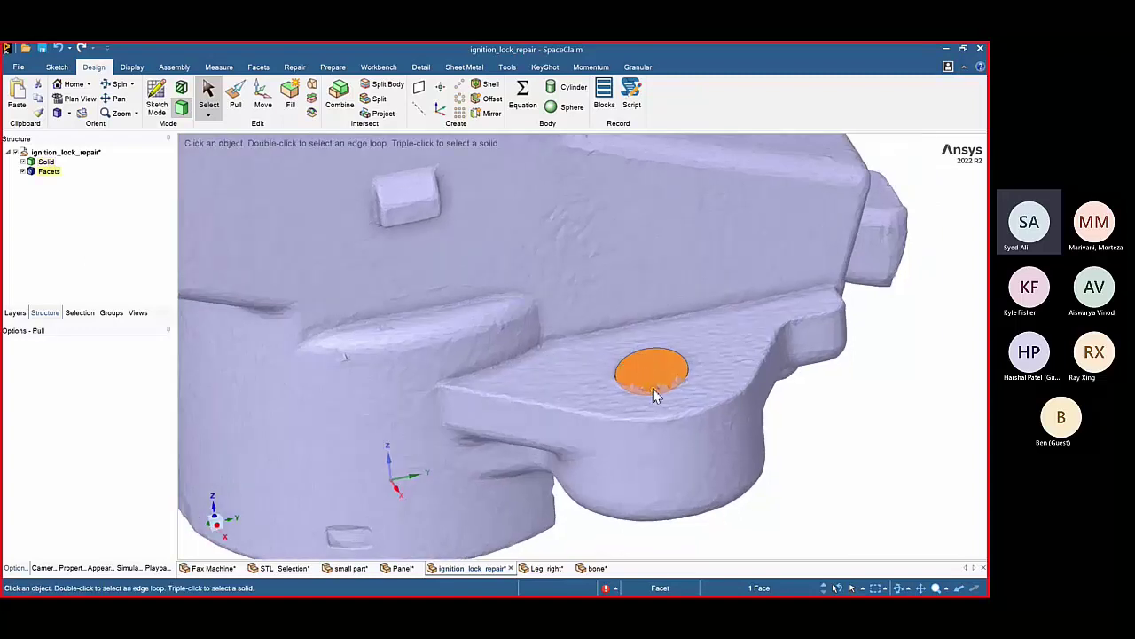
{"action": "left_click_drag", "start_coordinate": [642, 369], "coordinate": [643, 356]}
{"action": "left_click", "coordinate": [828, 421]}
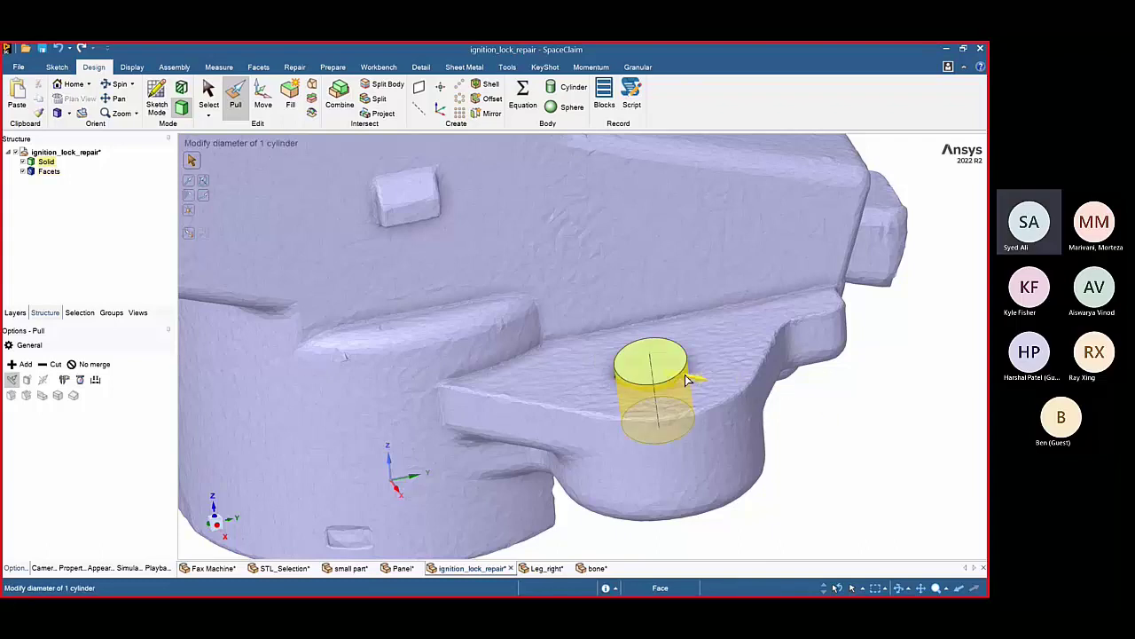
{"action": "left_click", "coordinate": [686, 380]}
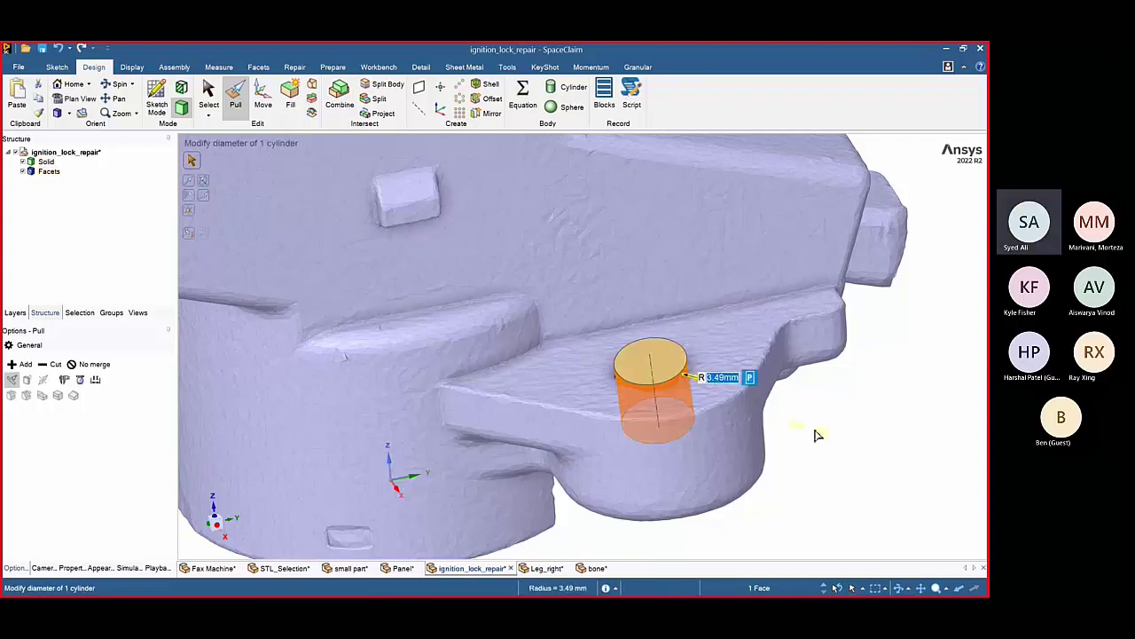
{"action": "left_click_drag", "start_coordinate": [818, 435], "coordinate": [843, 444]}
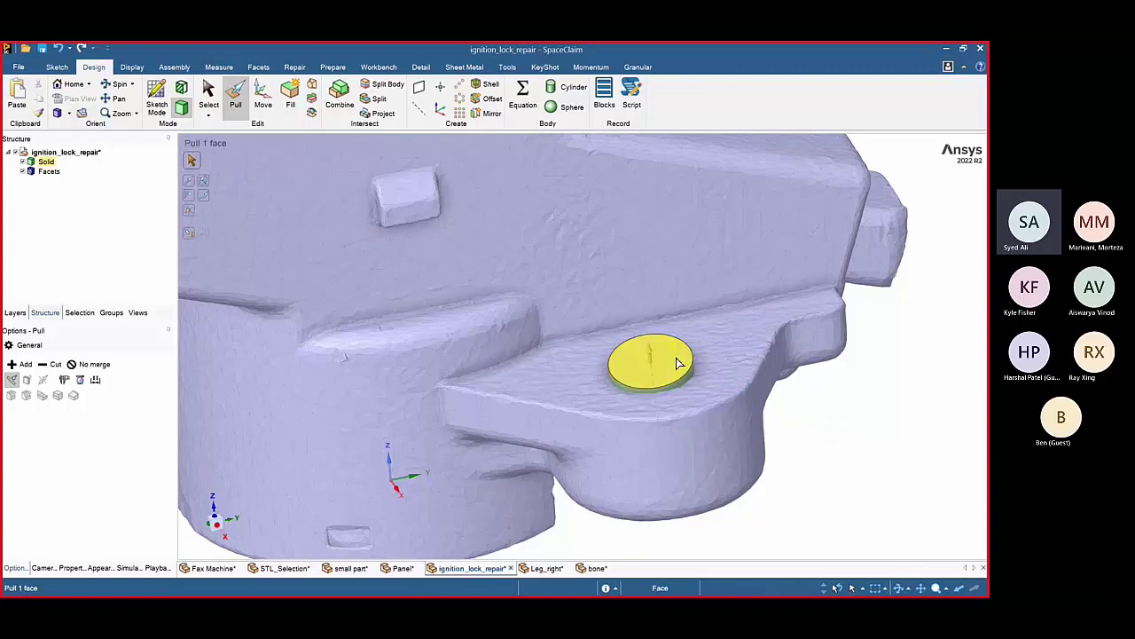
- Subtract the enlarged cylinder from the ignition lock's faceted body, without keeping the cutter, to recut the flange hole
{"action": "left_click", "coordinate": [258, 67]}
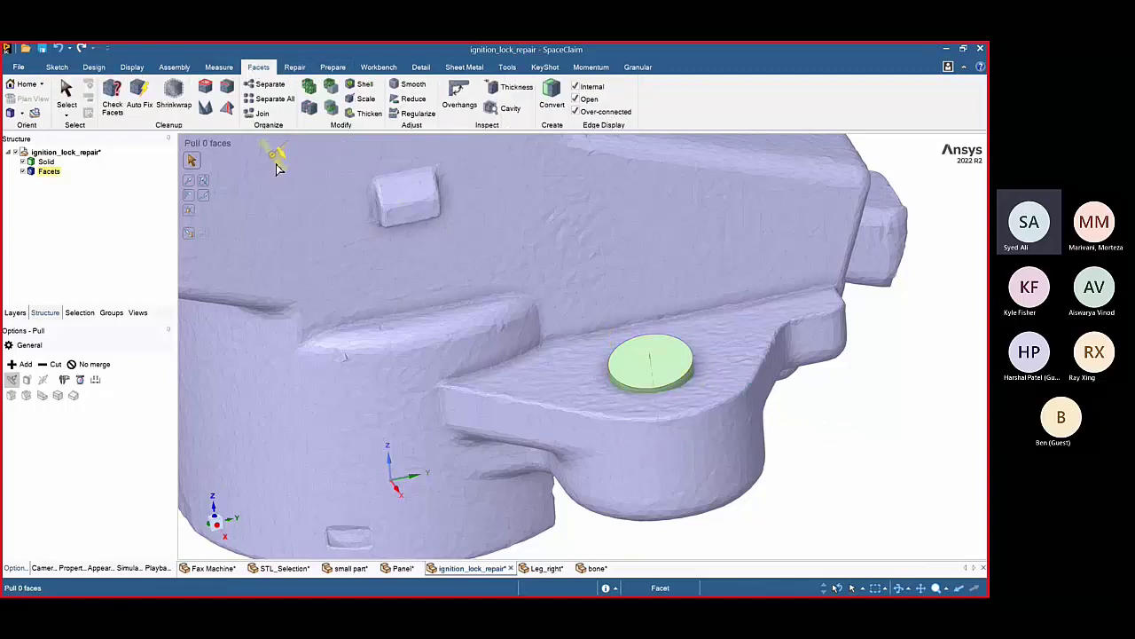
{"action": "left_click", "coordinate": [330, 89]}
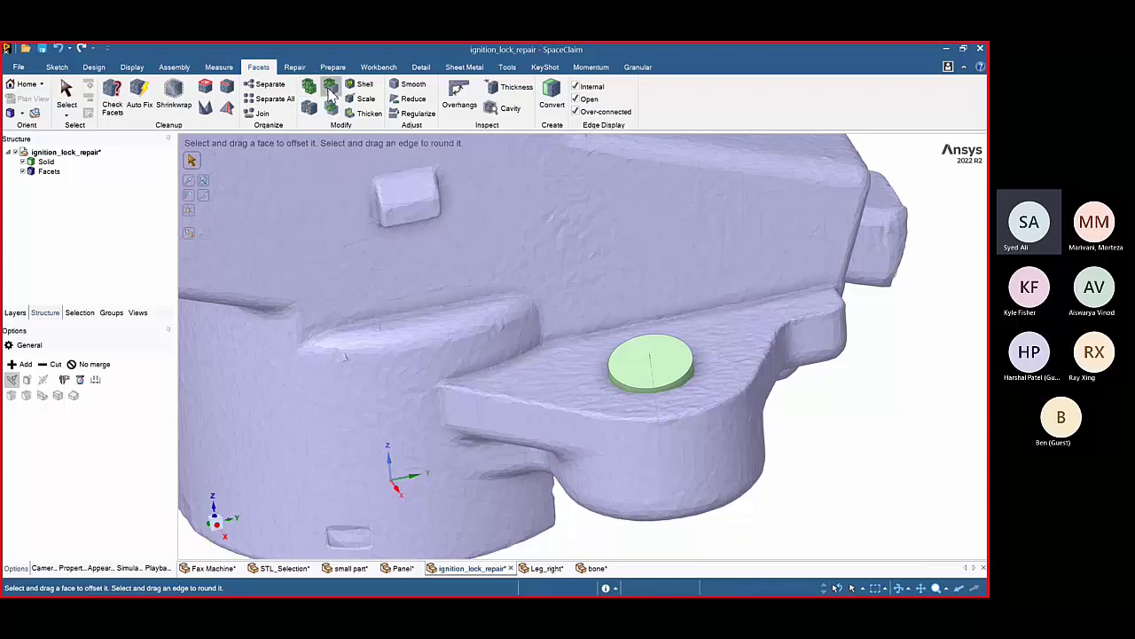
{"action": "left_click", "coordinate": [330, 89]}
{"action": "left_click", "coordinate": [393, 197]}
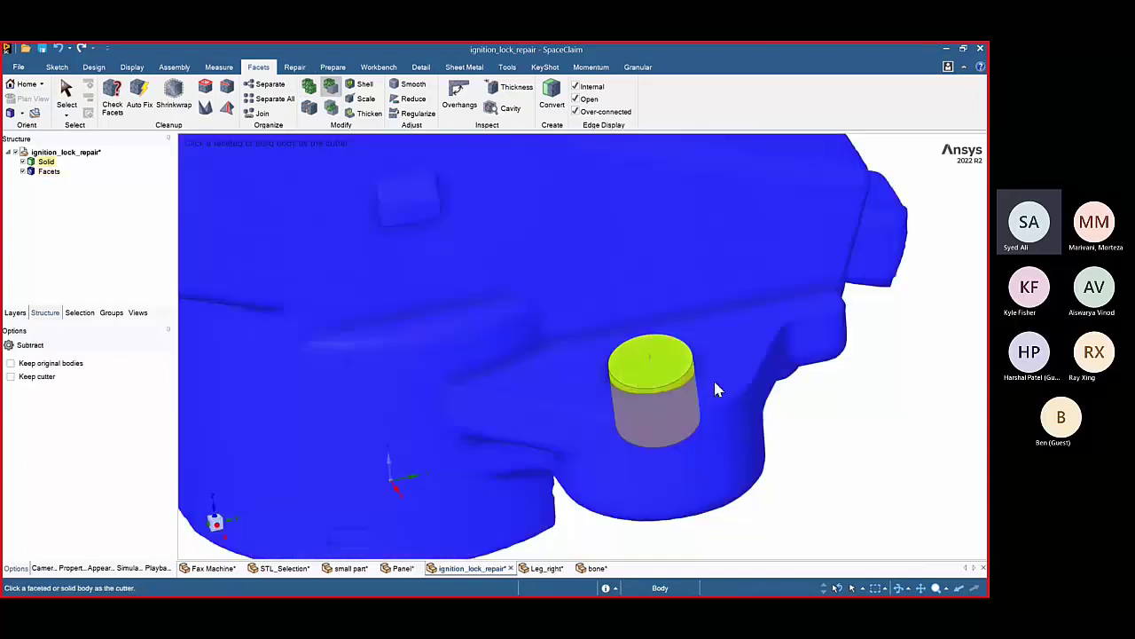
{"action": "left_click", "coordinate": [700, 415]}
{"action": "middle_click_drag", "start_coordinate": [632, 353], "coordinate": [707, 411]}
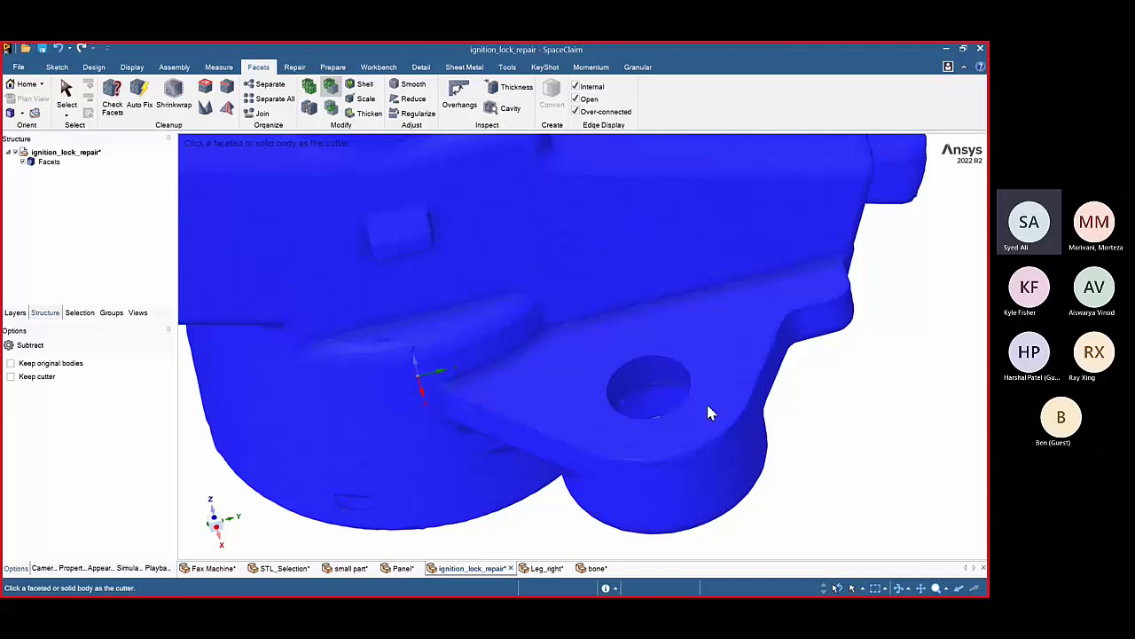
{"action": "left_click", "coordinate": [817, 381]}
{"action": "mouse_move", "coordinate": [617, 375]}
{"action": "middle_mouse_down"}
{"action": "mouse_move", "coordinate": [633, 369]}
{"action": "mouse_move", "coordinate": [641, 393]}
{"action": "mouse_move", "coordinate": [631, 381]}
{"action": "middle_mouse_up"}
{"action": "key", "text": "Escape"}
- Select all the inner-wall facets of the recut flange hole and pull them inward to narrow the hole slightly
{"action": "scroll", "coordinate": [631, 378], "scroll_direction": "up", "scroll_amount": 2}
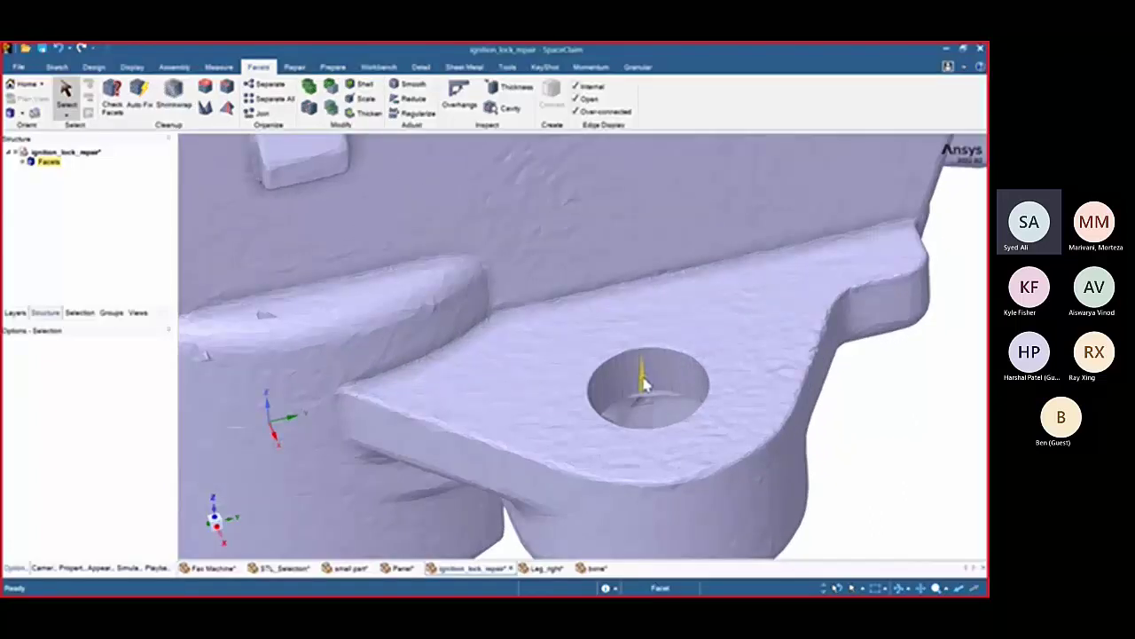
{"action": "left_click", "coordinate": [644, 382]}
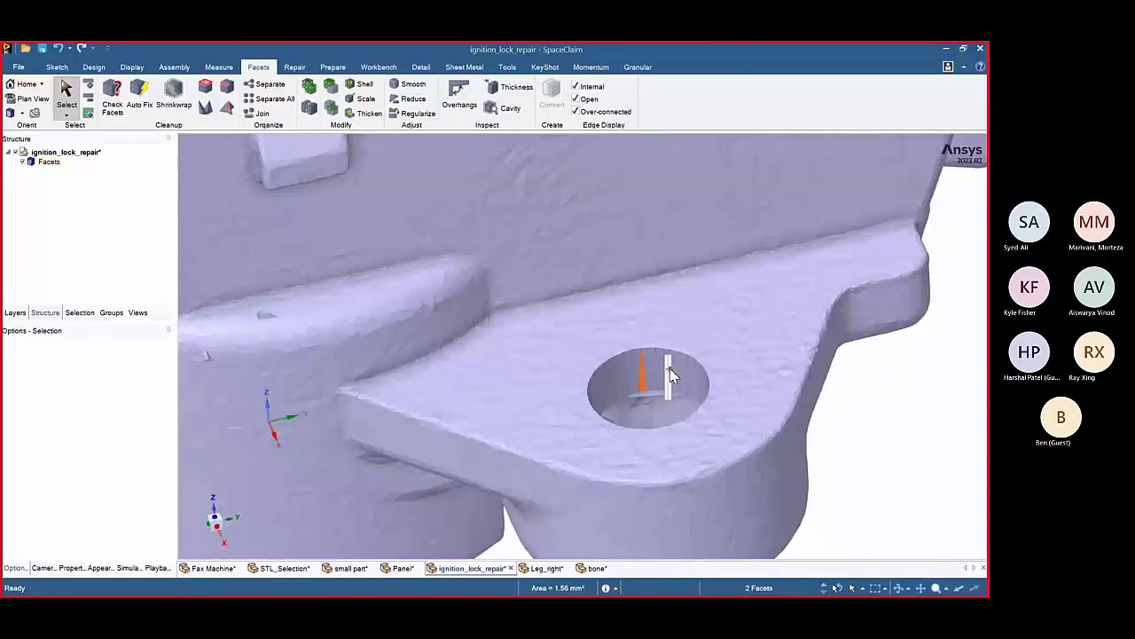
{"action": "double_click", "coordinate": [672, 377]}
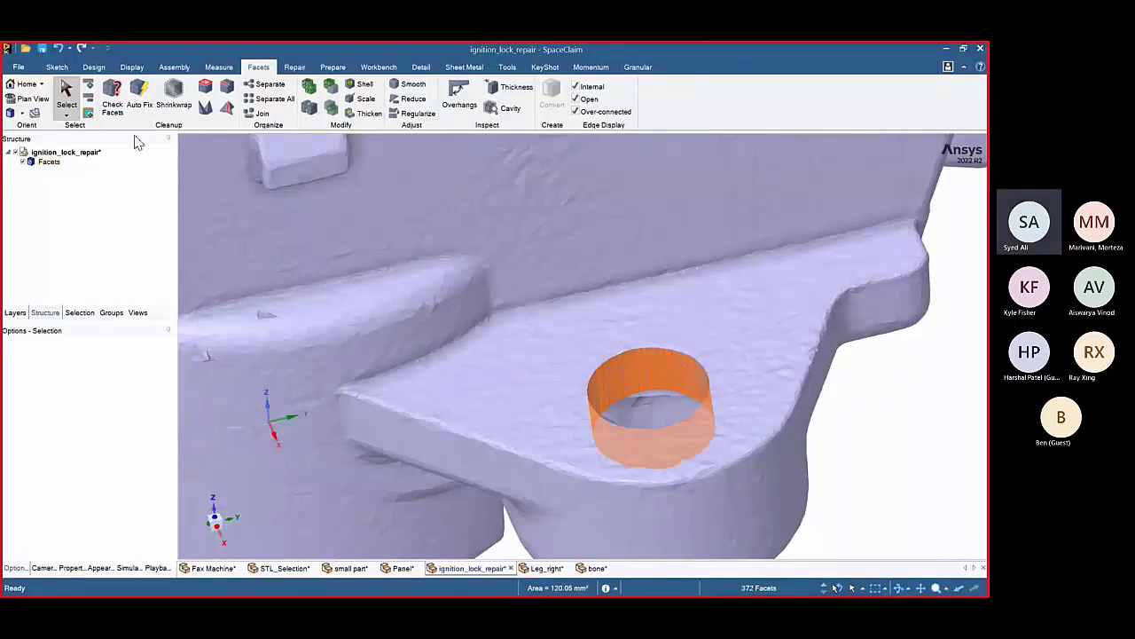
{"action": "key", "text": "p"}
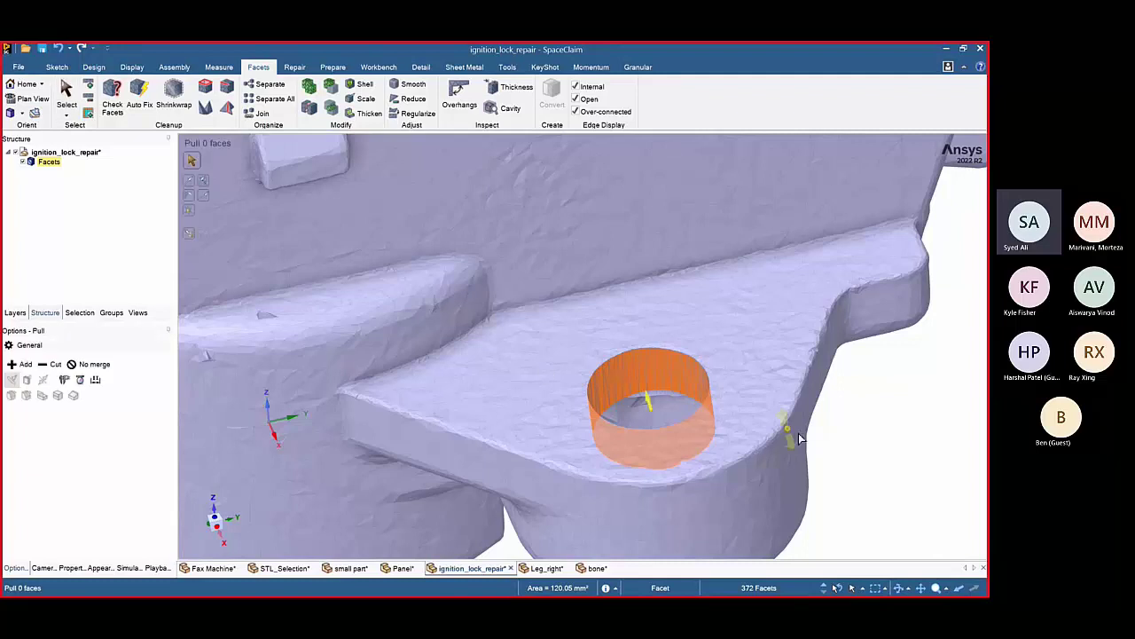
{"action": "left_click_drag", "start_coordinate": [790, 437], "coordinate": [912, 459]}
{"action": "left_click", "coordinate": [913, 459]}
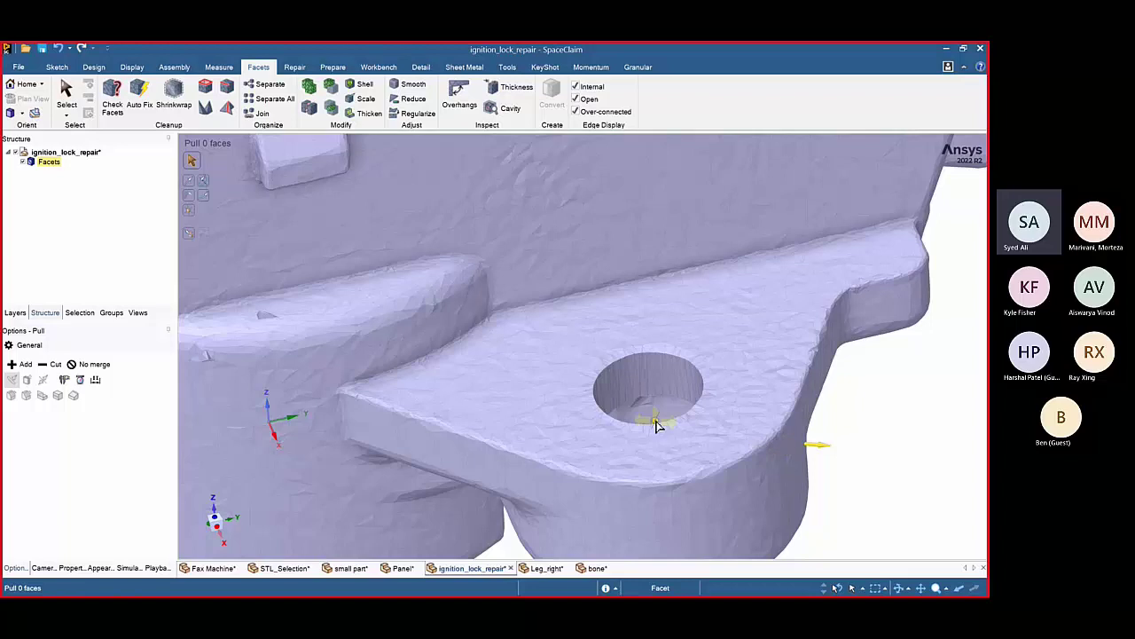
- Switch to Paint selection mode for selecting the spiky facets where the cylindrical barrel meets the lock housing
{"action": "middle_click_drag", "start_coordinate": [655, 420], "coordinate": [631, 438]}
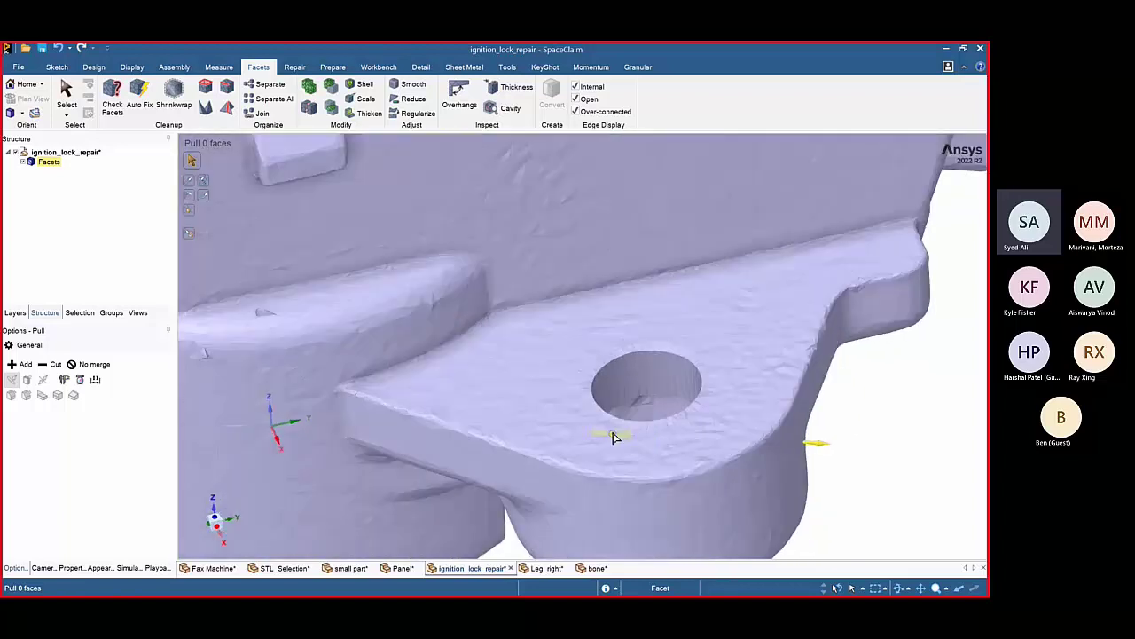
{"action": "scroll", "coordinate": [614, 436], "scroll_direction": "down", "scroll_amount": 3}
{"action": "scroll", "coordinate": [707, 481], "scroll_direction": "down", "scroll_amount": 3}
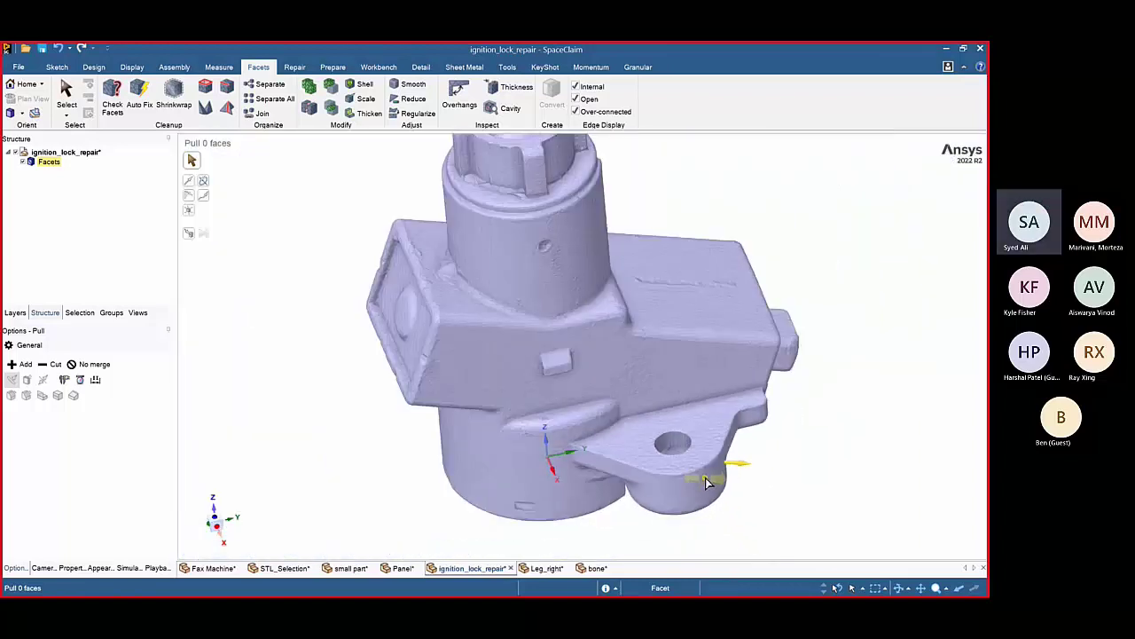
{"action": "scroll", "coordinate": [707, 482], "scroll_direction": "down", "scroll_amount": 3}
{"action": "middle_click_drag", "start_coordinate": [686, 466], "coordinate": [588, 417]}
{"action": "scroll", "coordinate": [568, 387], "scroll_direction": "up", "scroll_amount": 3}
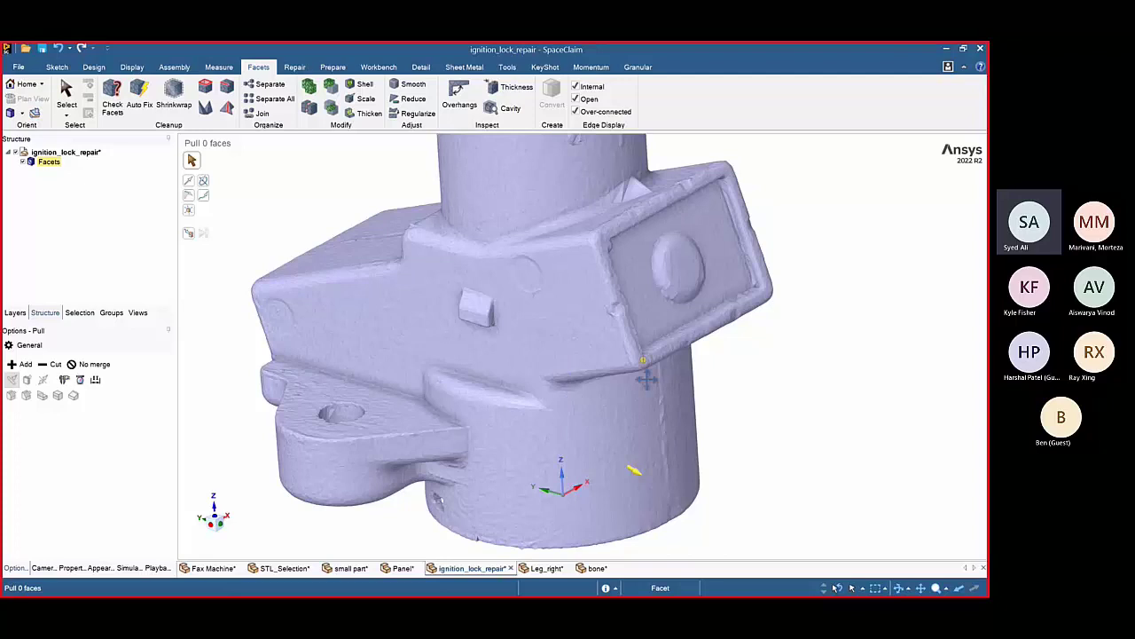
{"action": "middle_click_drag", "start_coordinate": [646, 378], "coordinate": [519, 326], "text": "shift"}
{"action": "middle_click_drag", "start_coordinate": [504, 328], "coordinate": [507, 372], "text": "ctrl"}
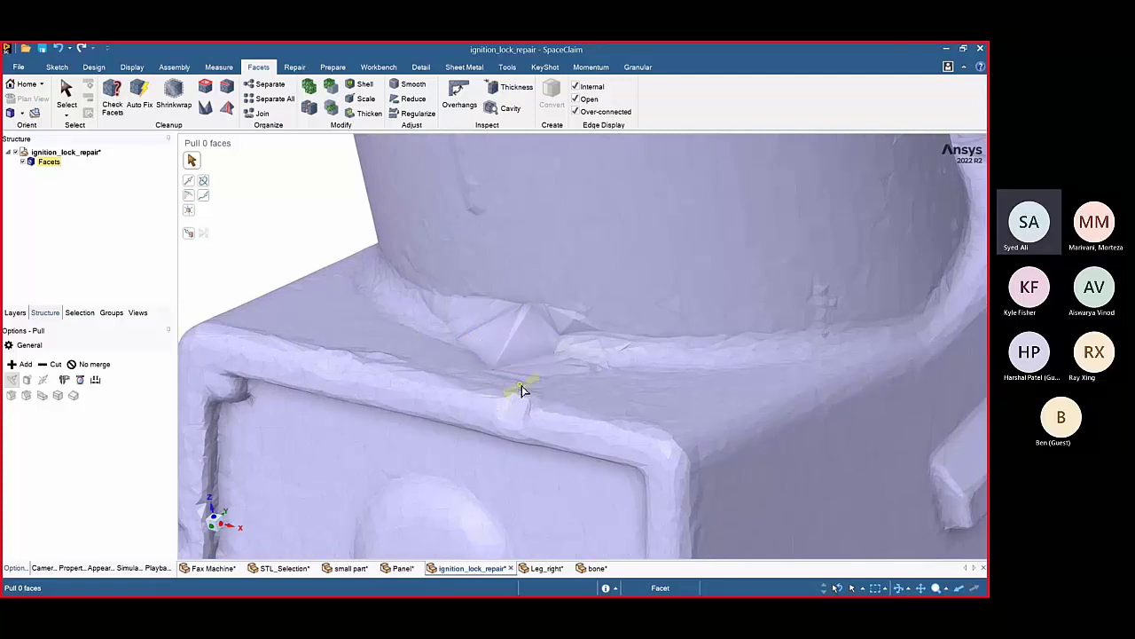
{"action": "left_click", "coordinate": [864, 588]}
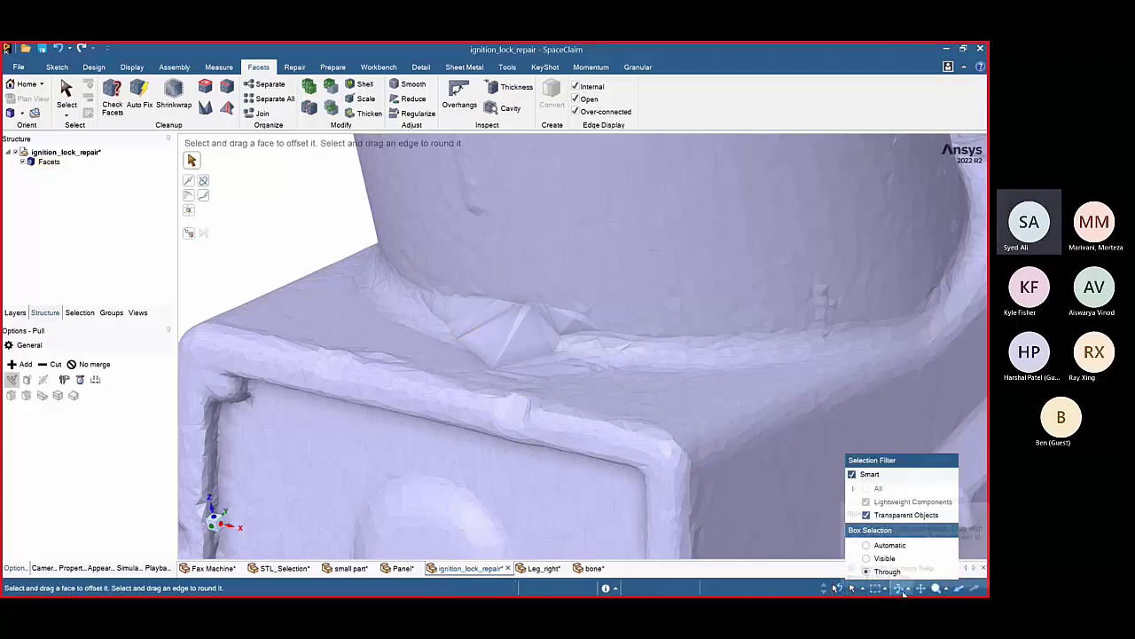
{"action": "left_click", "coordinate": [877, 588]}
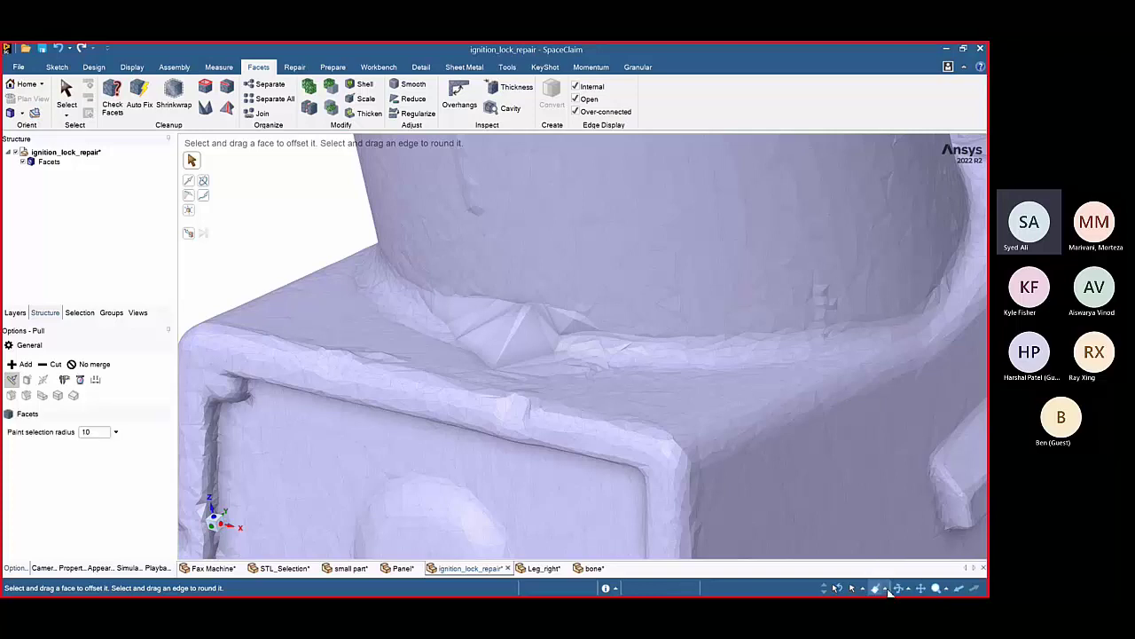
{"action": "left_click", "coordinate": [885, 590]}
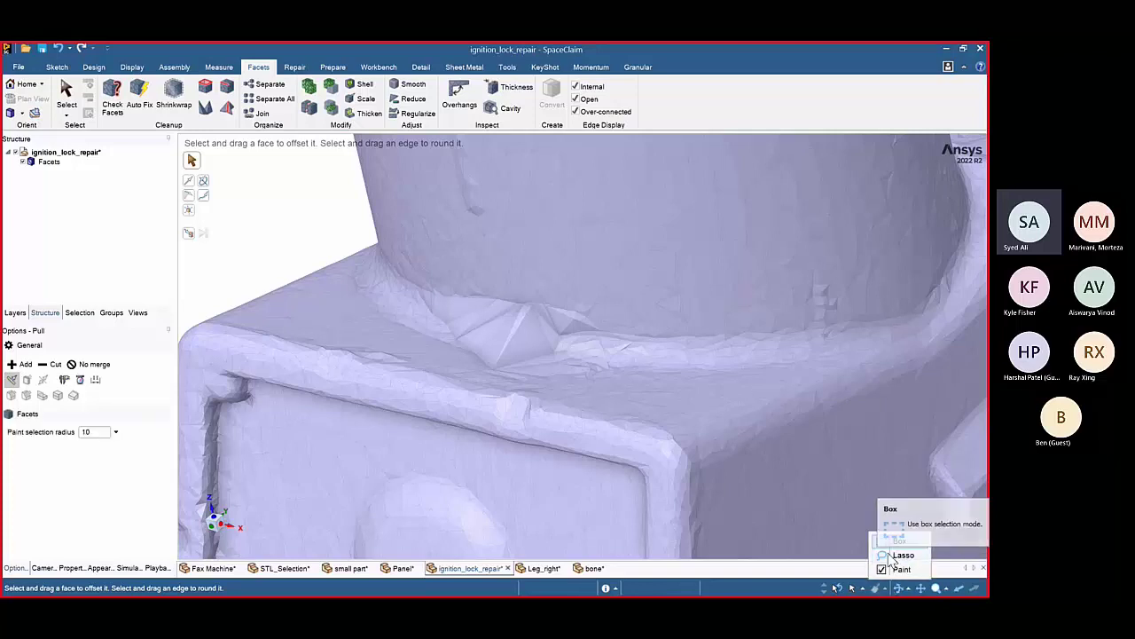
{"action": "left_click", "coordinate": [901, 569]}
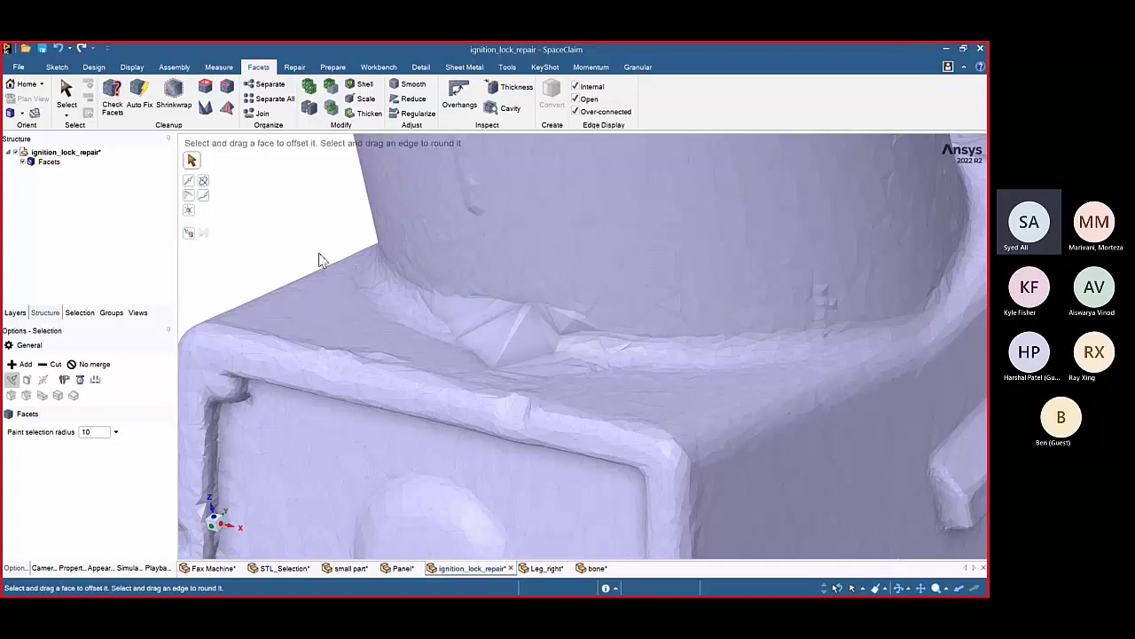
- Set box selection to Automatic, then paint-select the large spiky facets at the barrel's base and delete them
{"action": "mouse_move", "coordinate": [464, 322]}
{"action": "left_mouse_down"}
{"action": "mouse_move", "coordinate": [524, 346]}
{"action": "mouse_move", "coordinate": [547, 331]}
{"action": "left_mouse_up"}
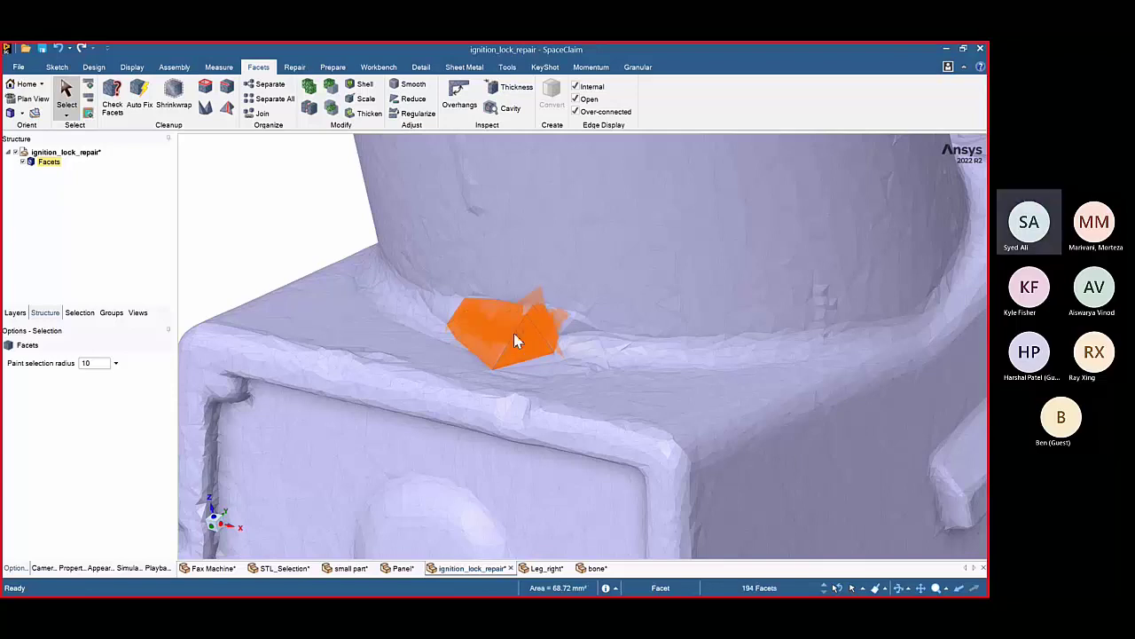
{"action": "left_click_drag", "start_coordinate": [425, 322], "coordinate": [527, 344]}
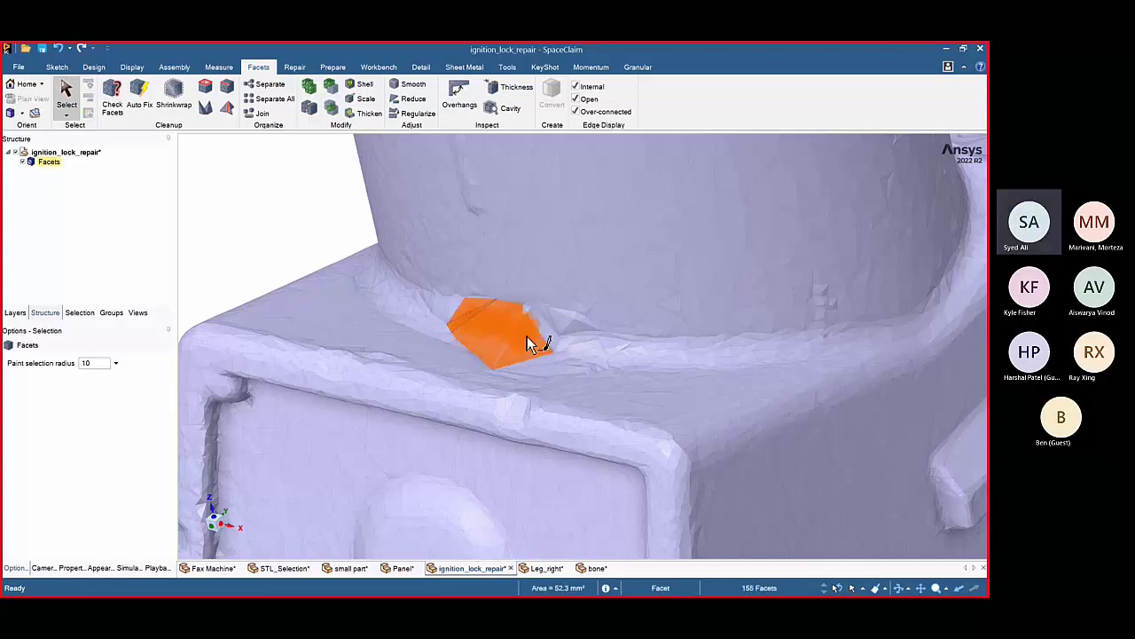
{"action": "left_click", "coordinate": [851, 587]}
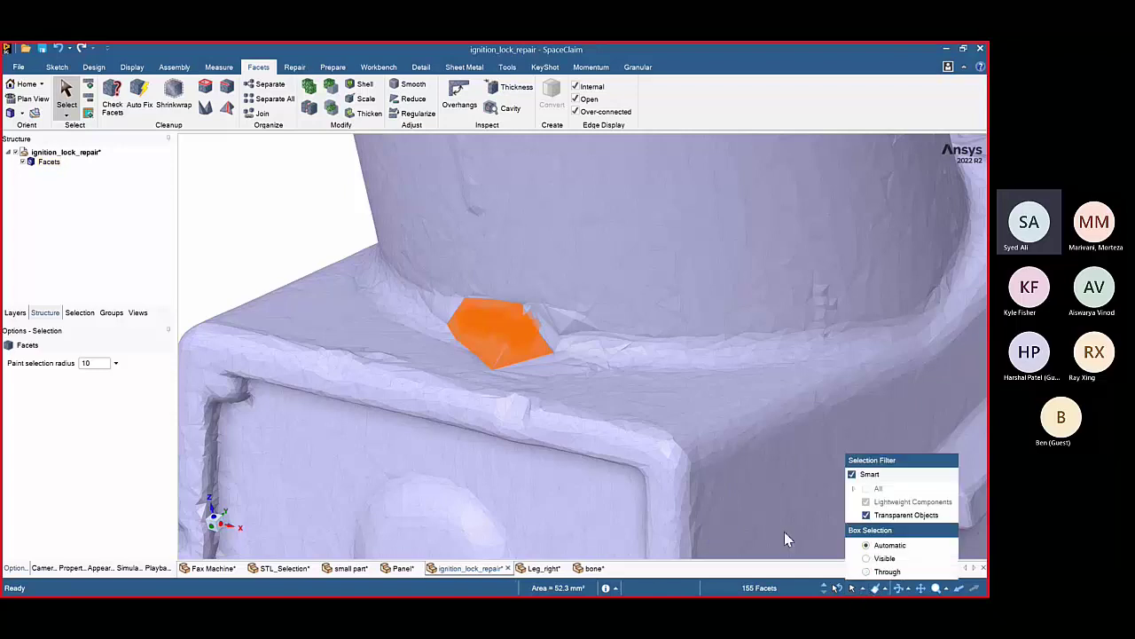
{"action": "left_click", "coordinate": [353, 251]}
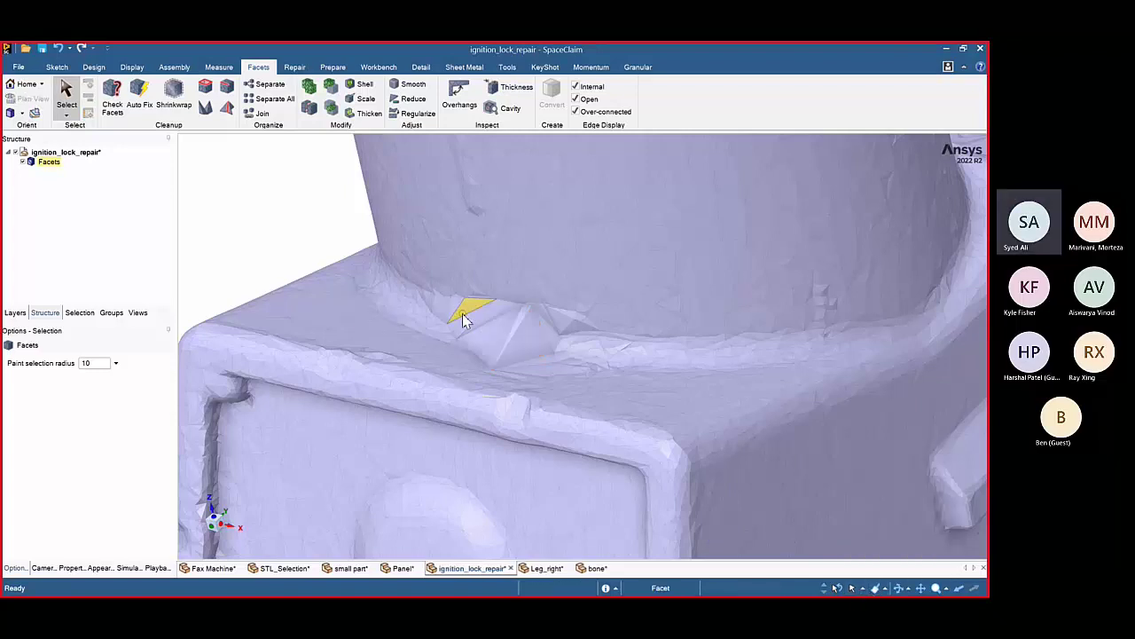
{"action": "left_click_drag", "start_coordinate": [462, 319], "coordinate": [545, 337]}
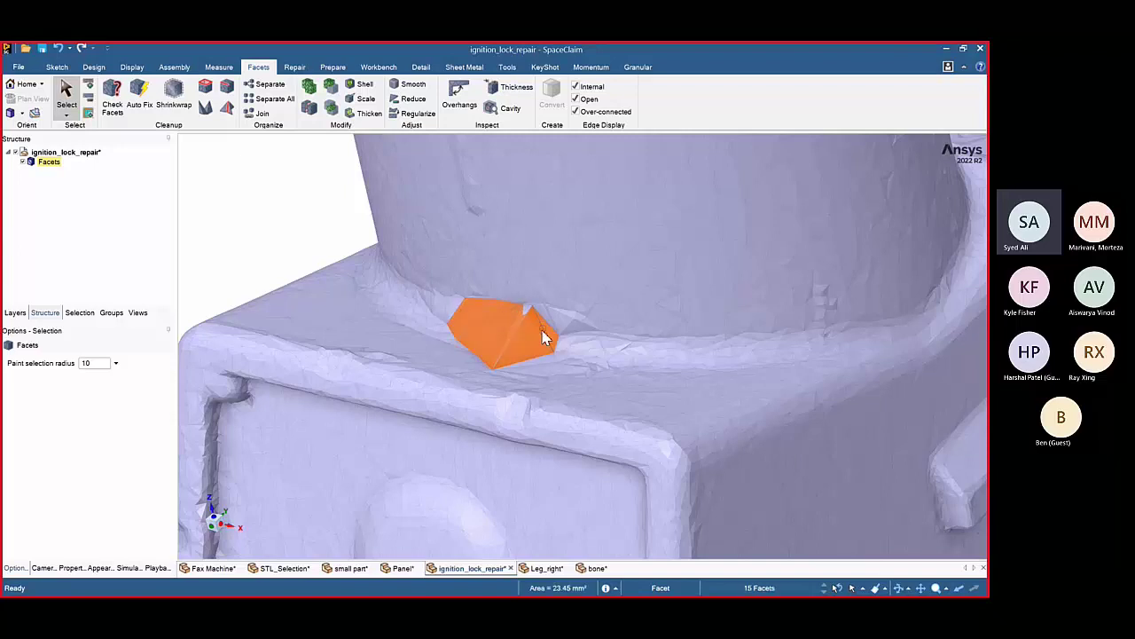
{"action": "key", "text": "Delete"}
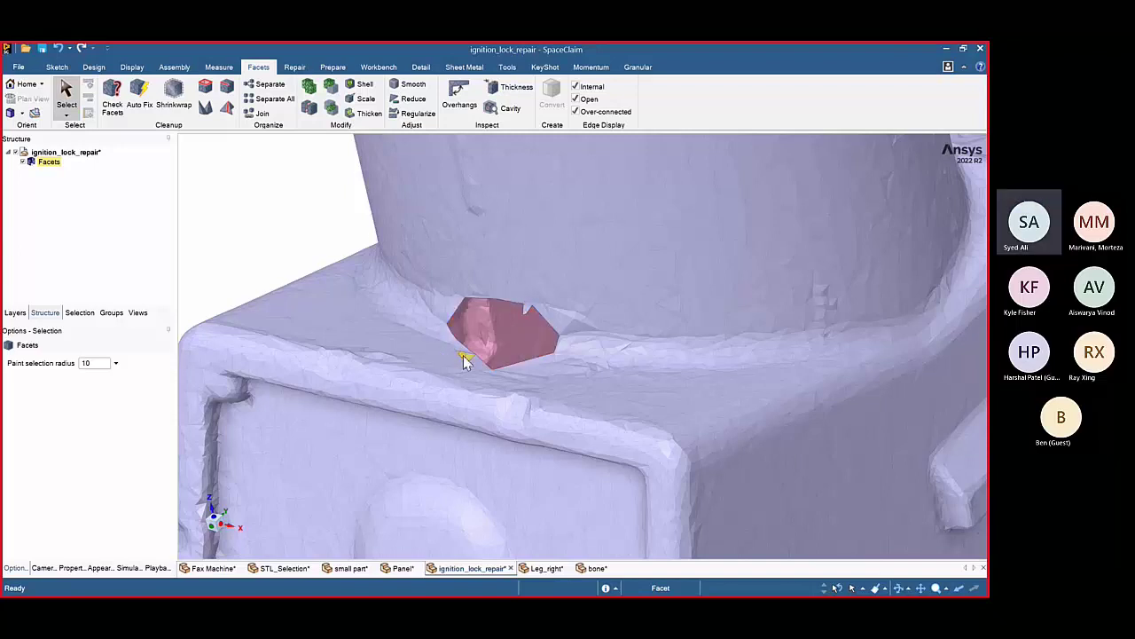
- Fill the opening at the barrel's base using the Holes tool's Patch option
{"action": "middle_click_drag", "start_coordinate": [464, 362], "coordinate": [468, 344]}
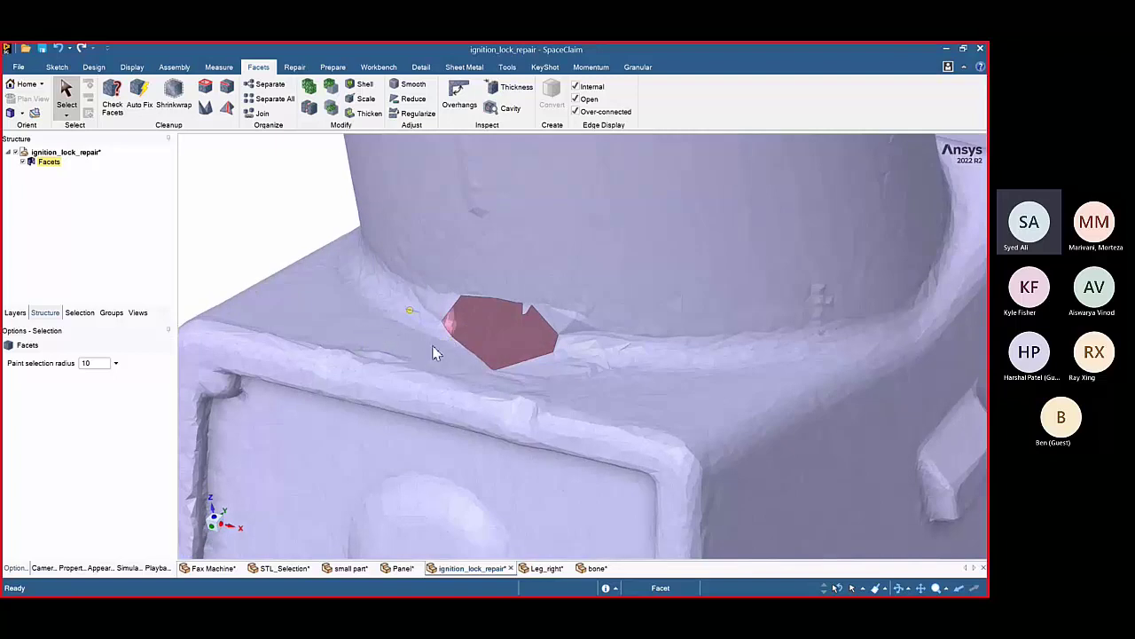
{"action": "left_click", "coordinate": [294, 67]}
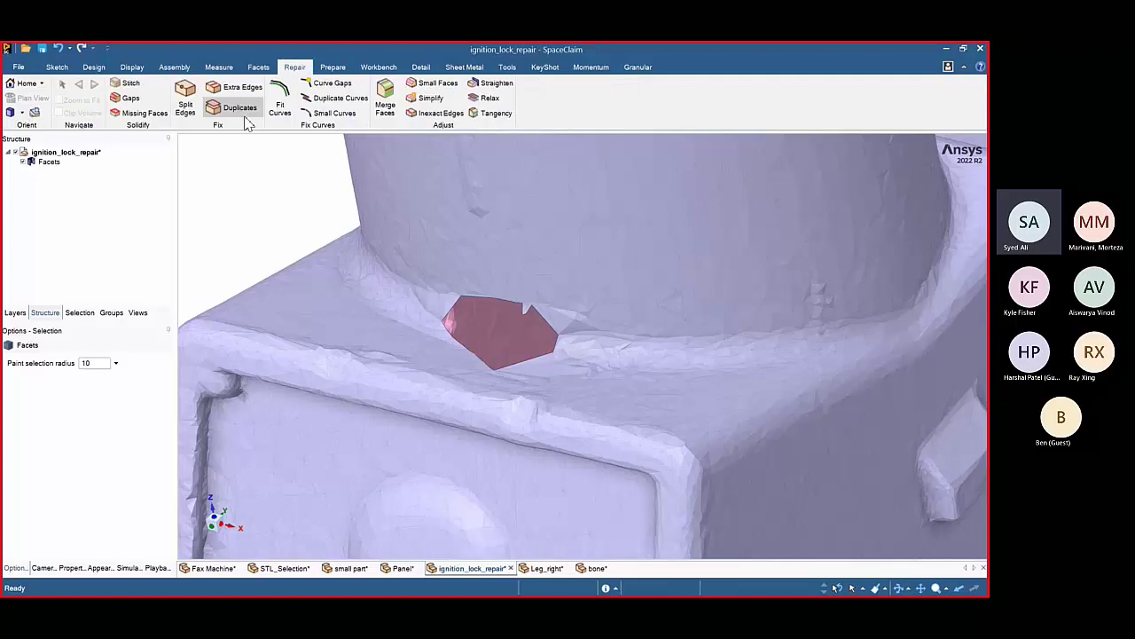
{"action": "left_click", "coordinate": [259, 68]}
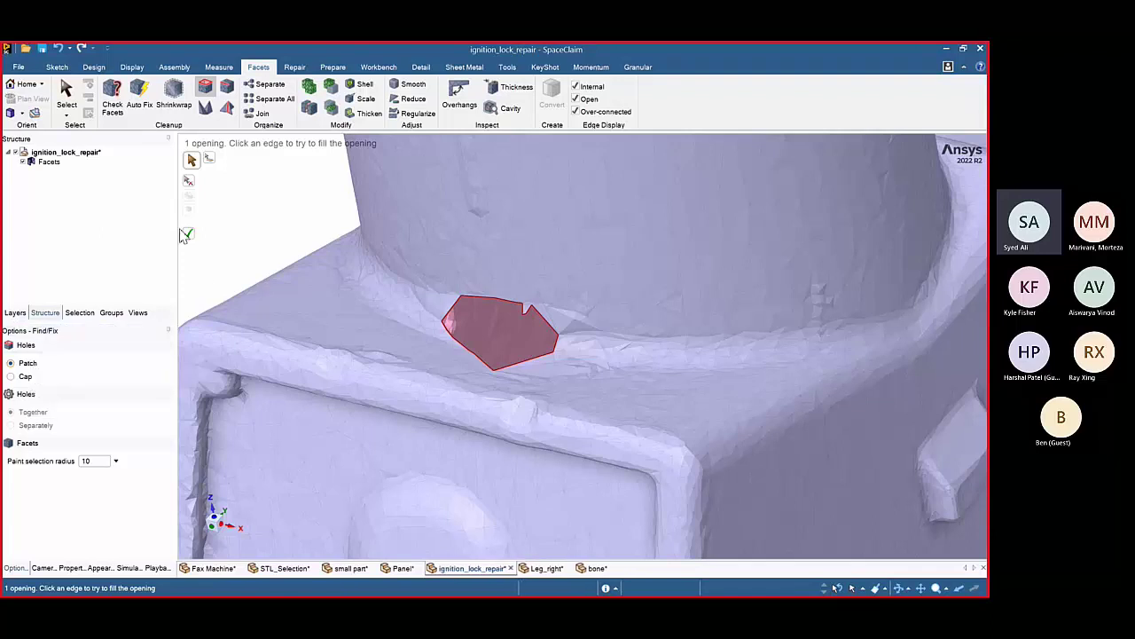
{"action": "left_click", "coordinate": [454, 339]}
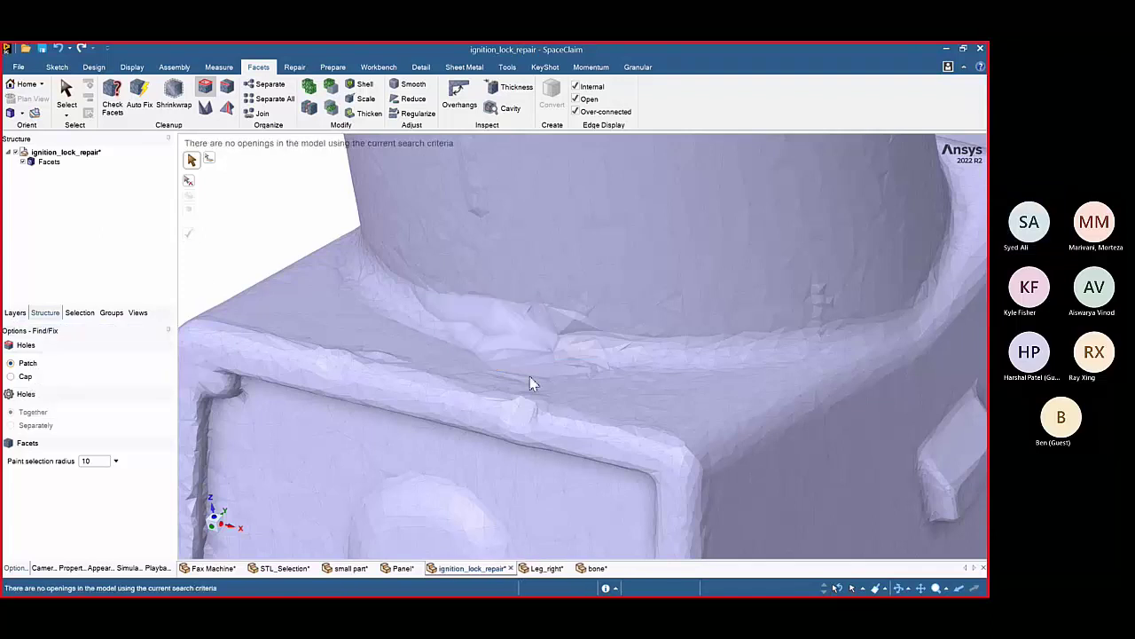
- Paint-select the facets around the patched area and smooth them with the Add facets smooth type
{"action": "scroll", "coordinate": [528, 375], "scroll_direction": "down", "scroll_amount": 4}
{"action": "middle_click_drag", "start_coordinate": [528, 375], "coordinate": [408, 390]}
{"action": "scroll", "coordinate": [535, 375], "scroll_direction": "up", "scroll_amount": 1}
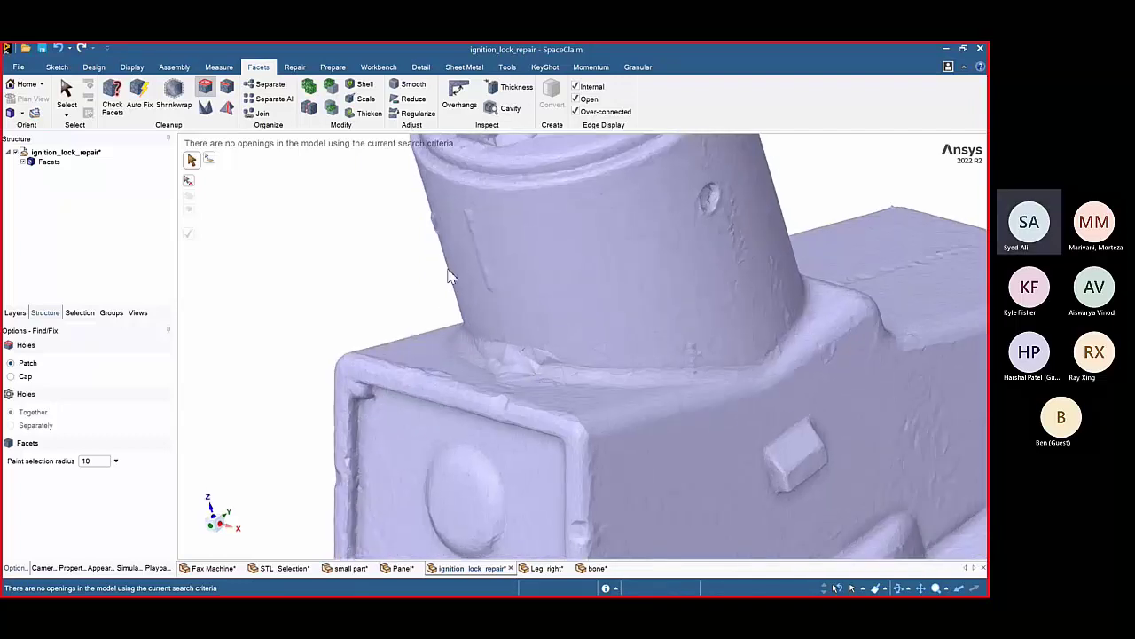
{"action": "left_click", "coordinate": [414, 86]}
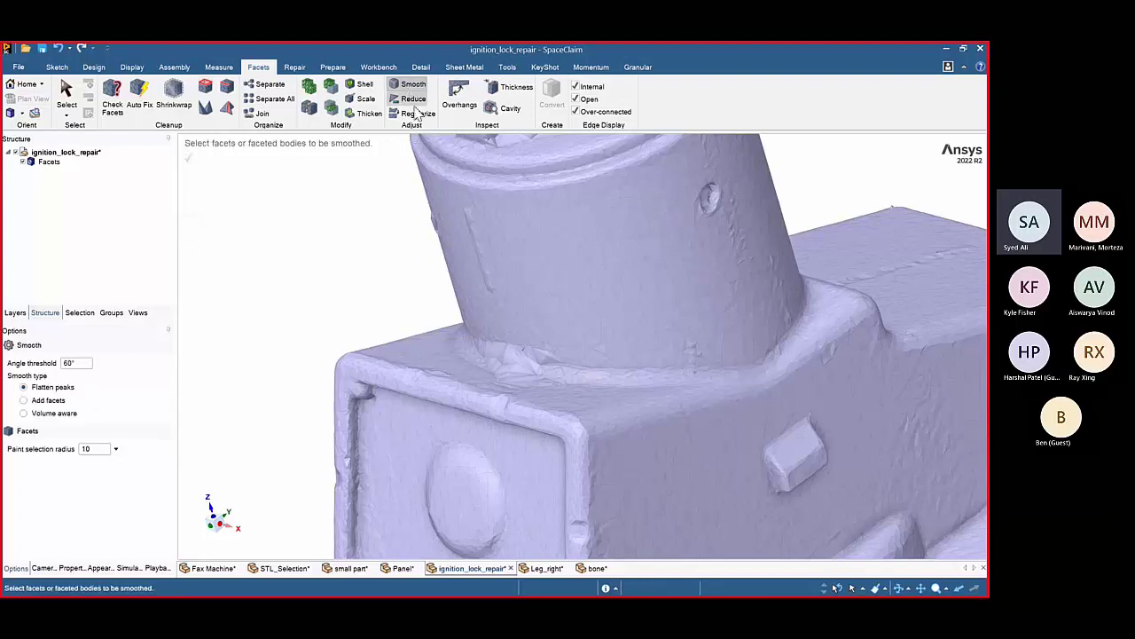
{"action": "mouse_move", "coordinate": [496, 362]}
{"action": "left_mouse_down"}
{"action": "mouse_move", "coordinate": [527, 372]}
{"action": "mouse_move", "coordinate": [524, 357]}
{"action": "mouse_move", "coordinate": [570, 378]}
{"action": "mouse_move", "coordinate": [522, 366]}
{"action": "left_mouse_up"}
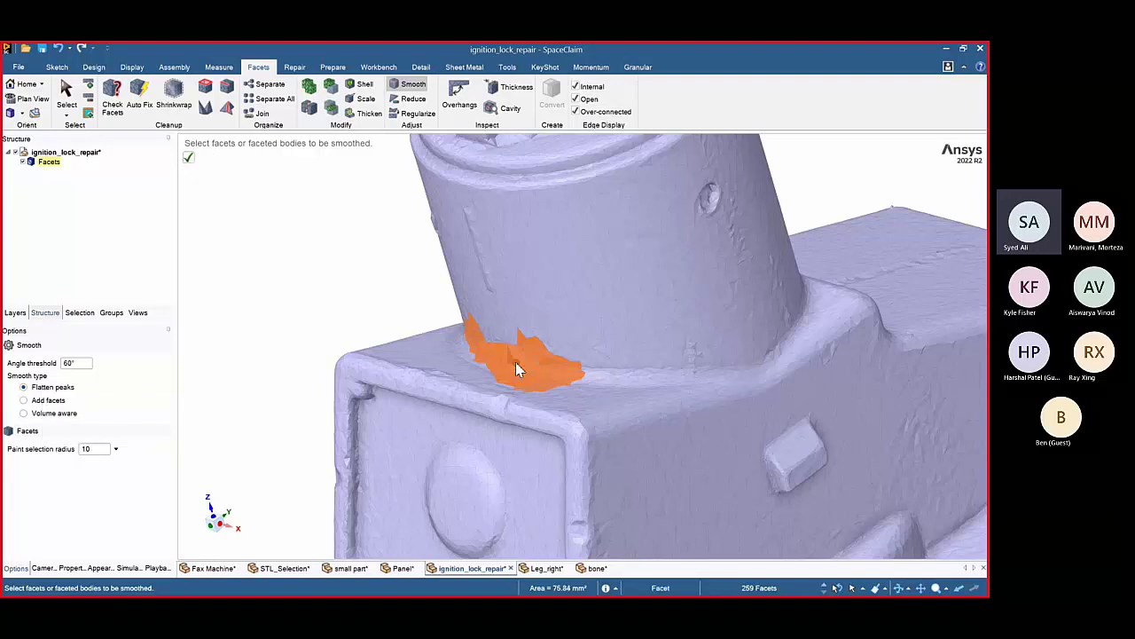
{"action": "scroll", "coordinate": [518, 370], "scroll_direction": "up", "scroll_amount": 5}
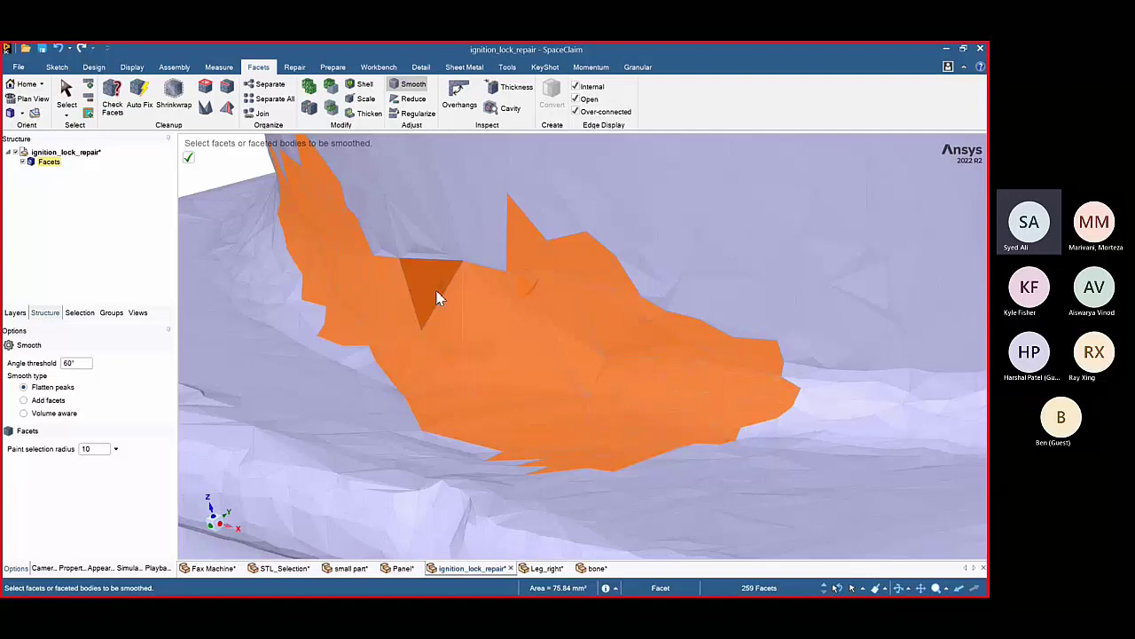
{"action": "scroll", "coordinate": [524, 371], "scroll_direction": "down", "scroll_amount": 5}
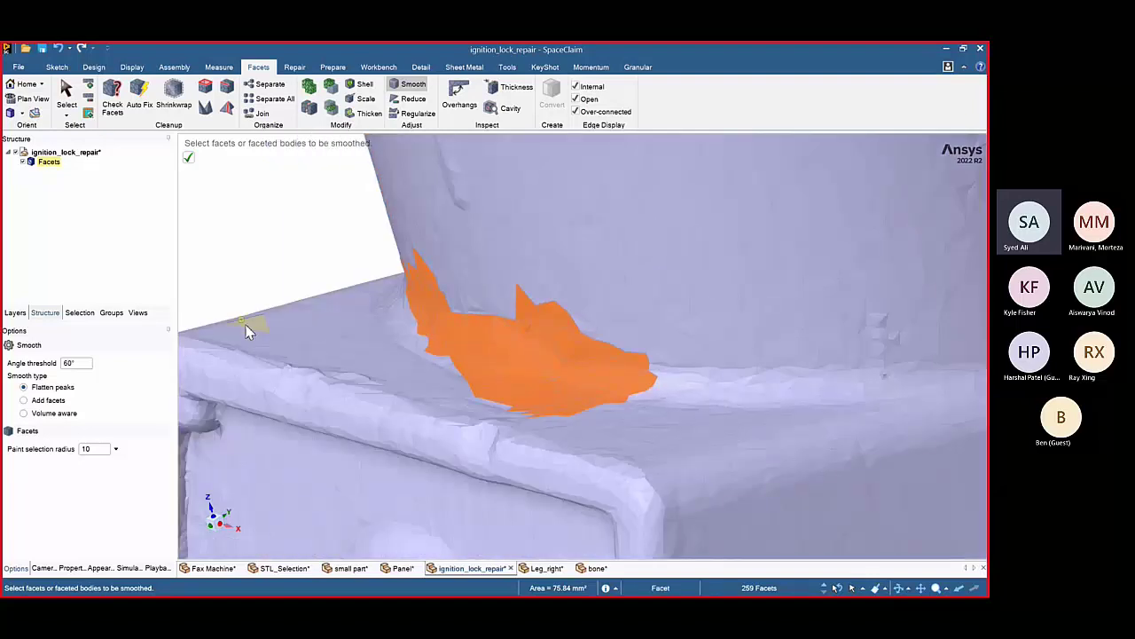
{"action": "left_click", "coordinate": [53, 404]}
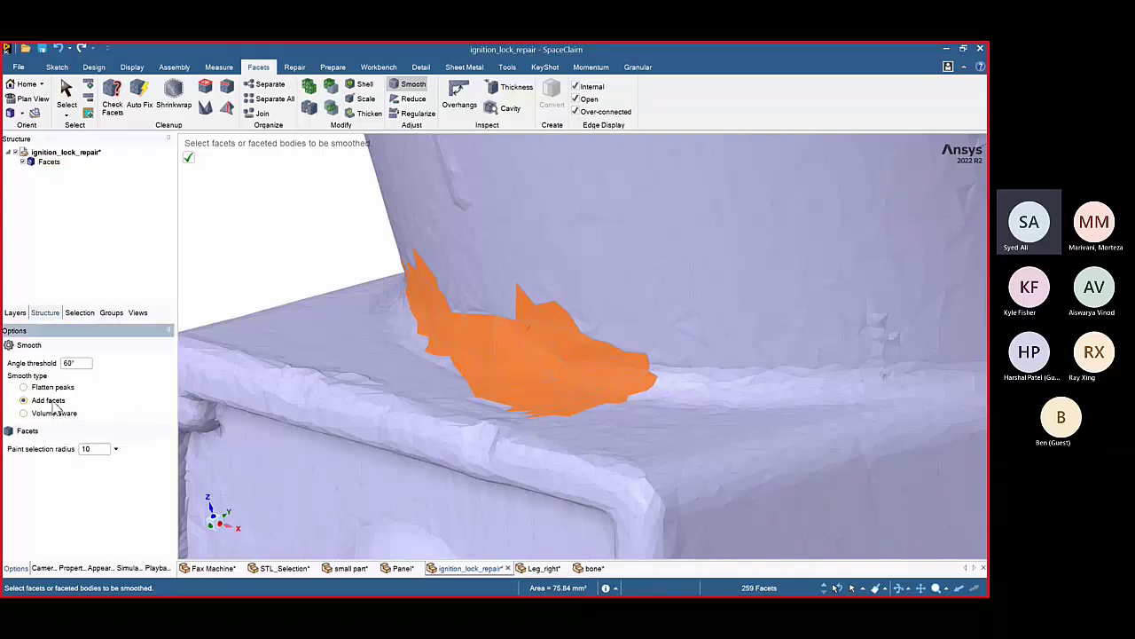
{"action": "left_click", "coordinate": [189, 161]}
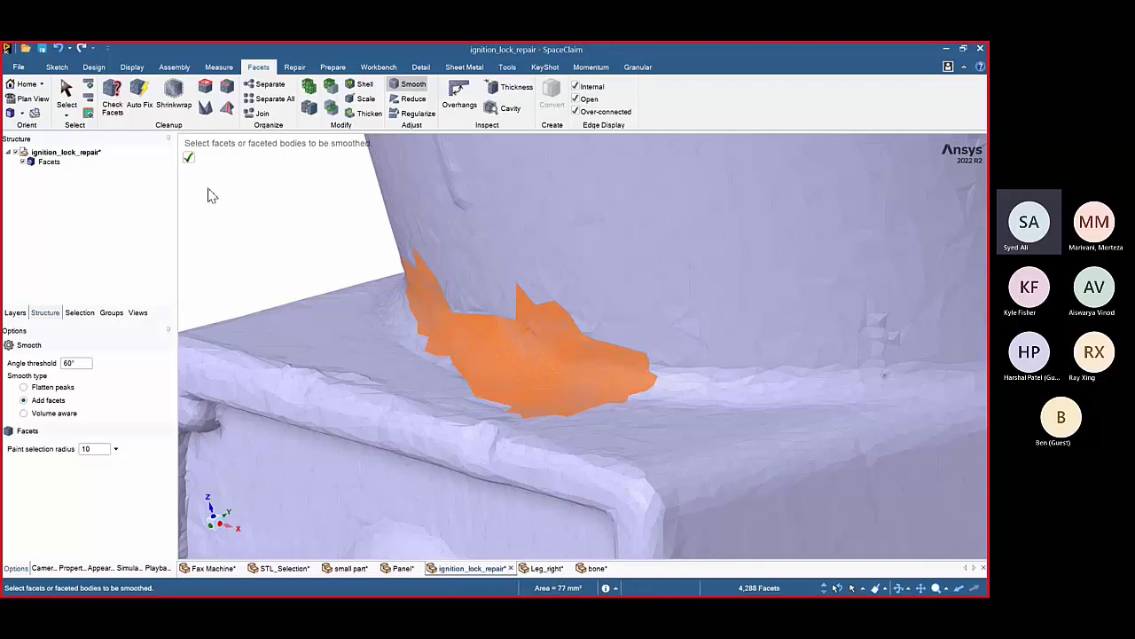
{"action": "left_click", "coordinate": [308, 241]}
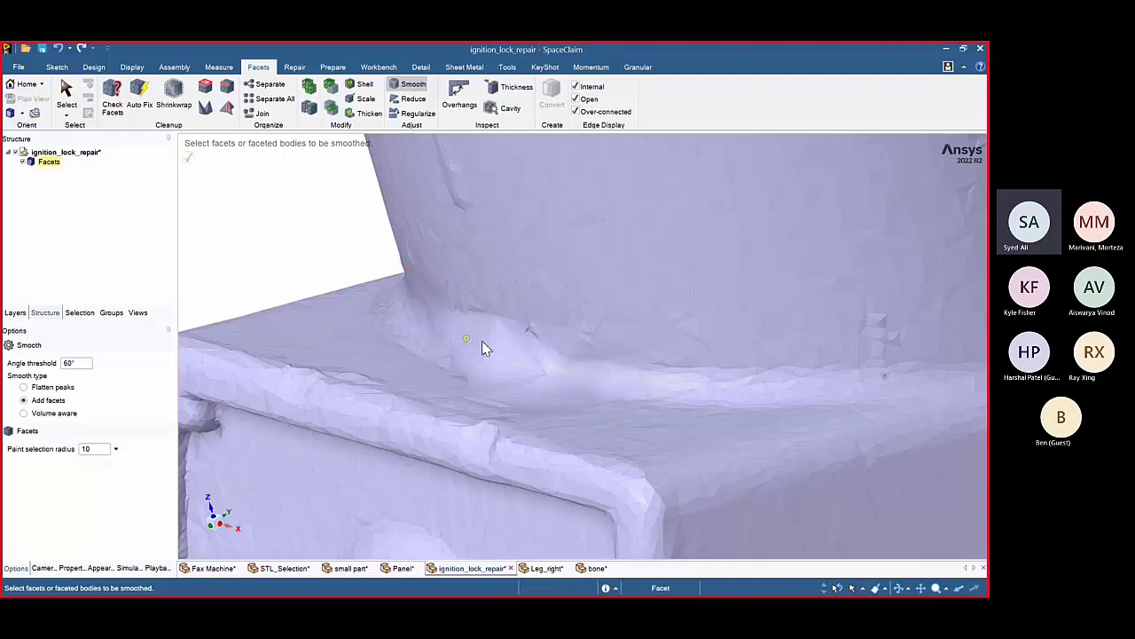
- Switch to the bone document and bring the whole faceted bone into view
{"action": "middle_click_drag", "start_coordinate": [481, 333], "coordinate": [457, 337]}
{"action": "scroll", "coordinate": [528, 397], "scroll_direction": "down", "scroll_amount": 10}
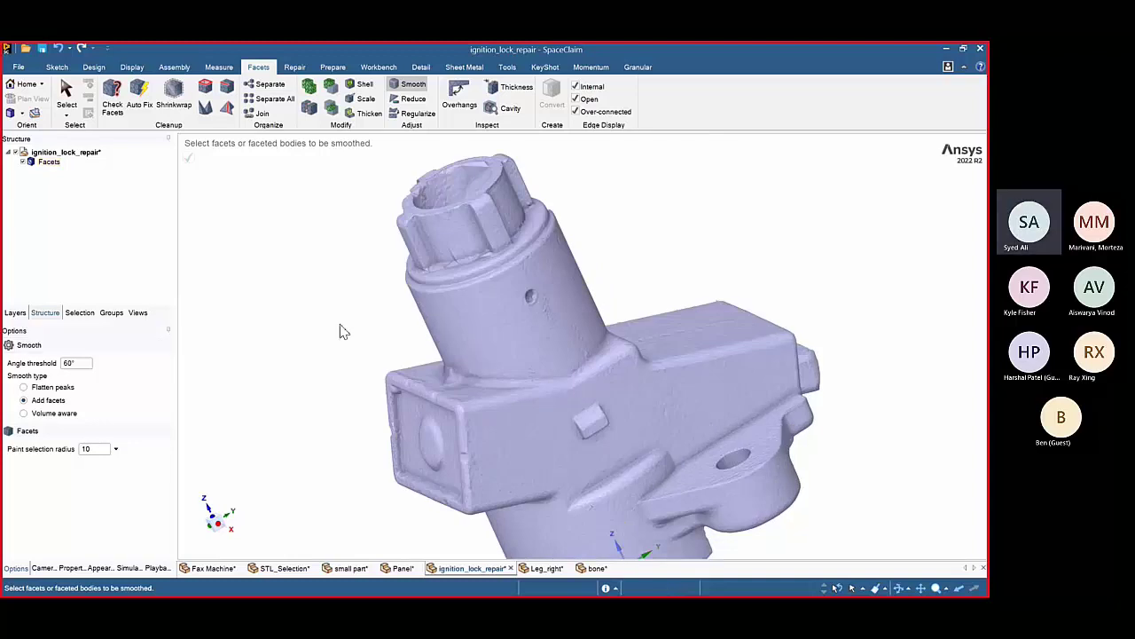
{"action": "middle_click_drag", "start_coordinate": [342, 329], "coordinate": [391, 370]}
{"action": "scroll", "coordinate": [405, 316], "scroll_direction": "down", "scroll_amount": 2}
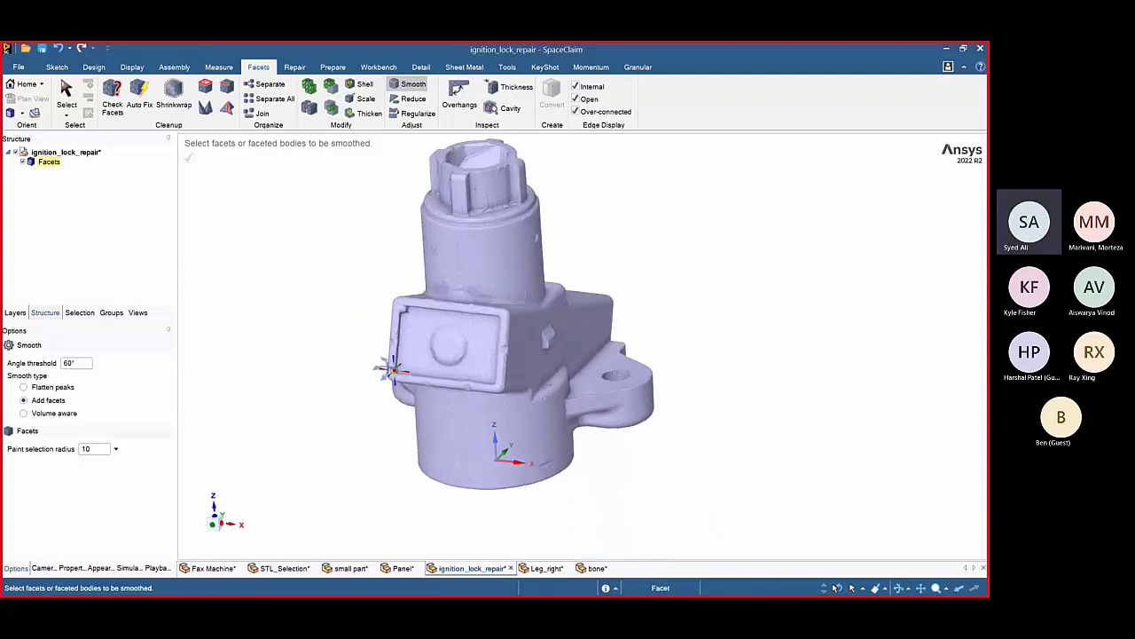
{"action": "left_click", "coordinate": [596, 568]}
{"action": "middle_click_drag", "start_coordinate": [518, 476], "coordinate": [590, 476]}
{"action": "scroll", "coordinate": [677, 461], "scroll_direction": "up", "scroll_amount": 1}
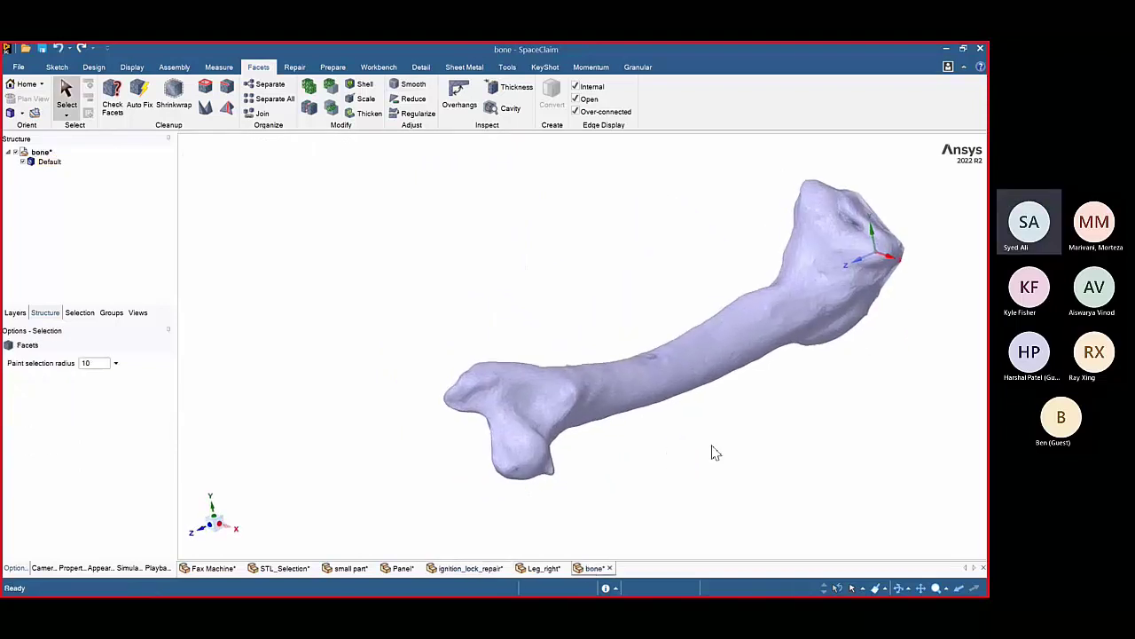
{"action": "middle_click_drag", "start_coordinate": [715, 453], "coordinate": [530, 445], "text": "ctrl"}
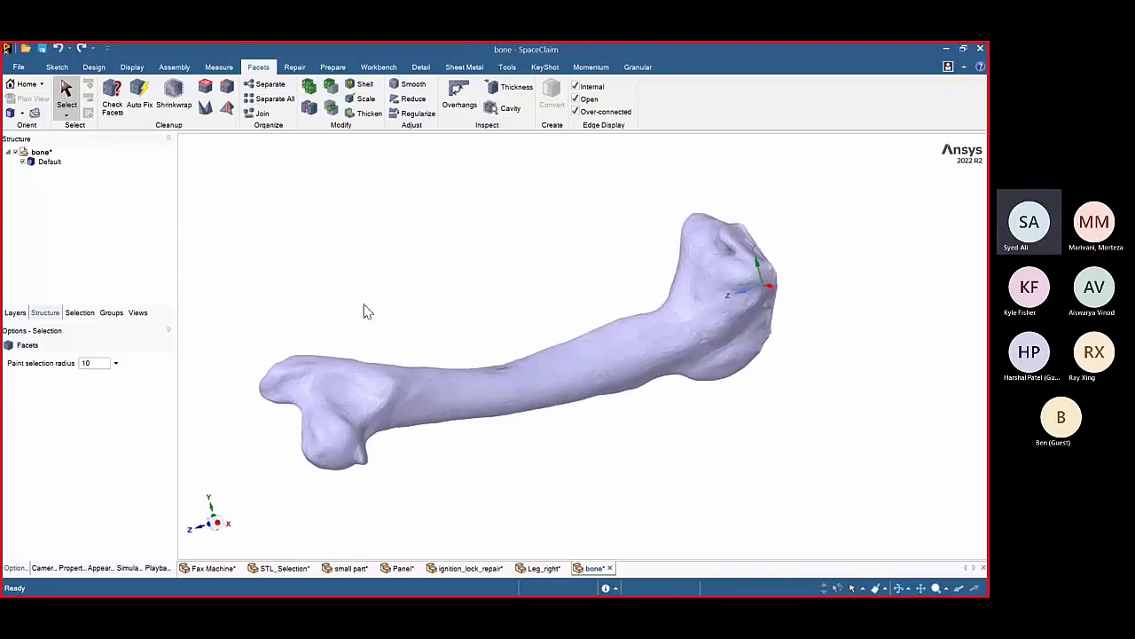
- Start a Skin Surface and draw a closed boundary loop around the shaft near the bone end away from the origin
{"action": "left_click", "coordinate": [507, 66]}
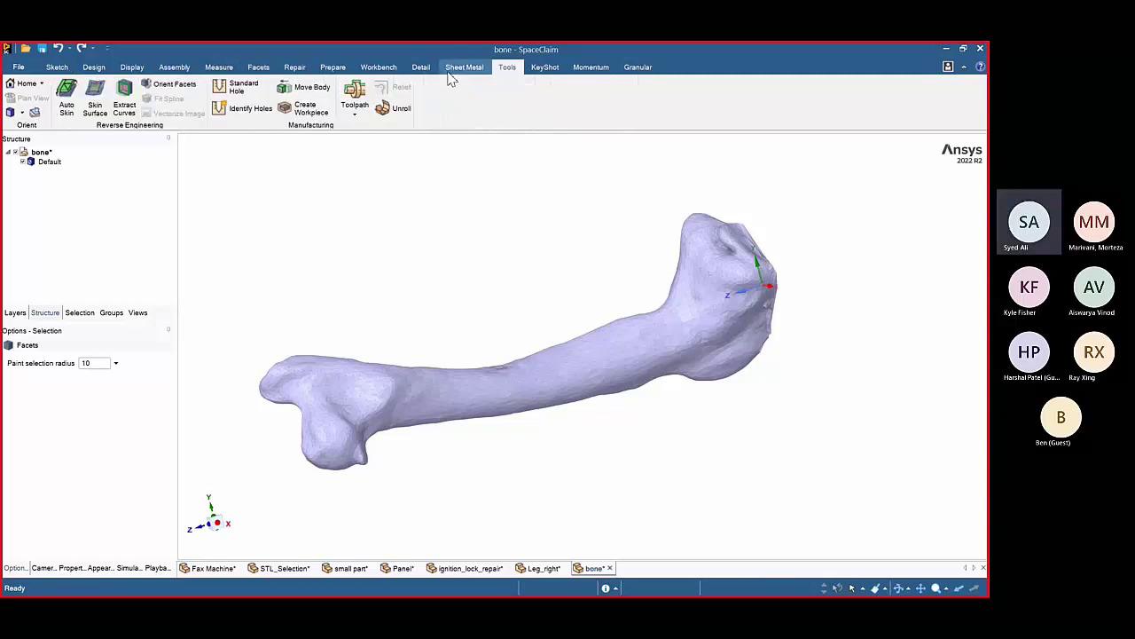
{"action": "left_click", "coordinate": [94, 104]}
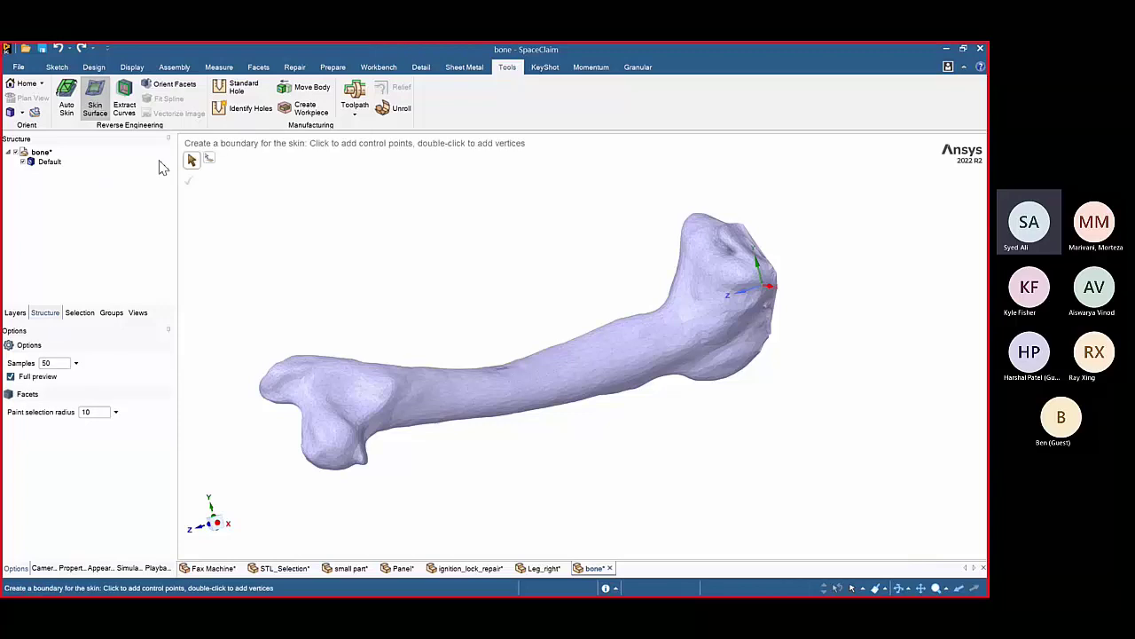
{"action": "left_click", "coordinate": [419, 373]}
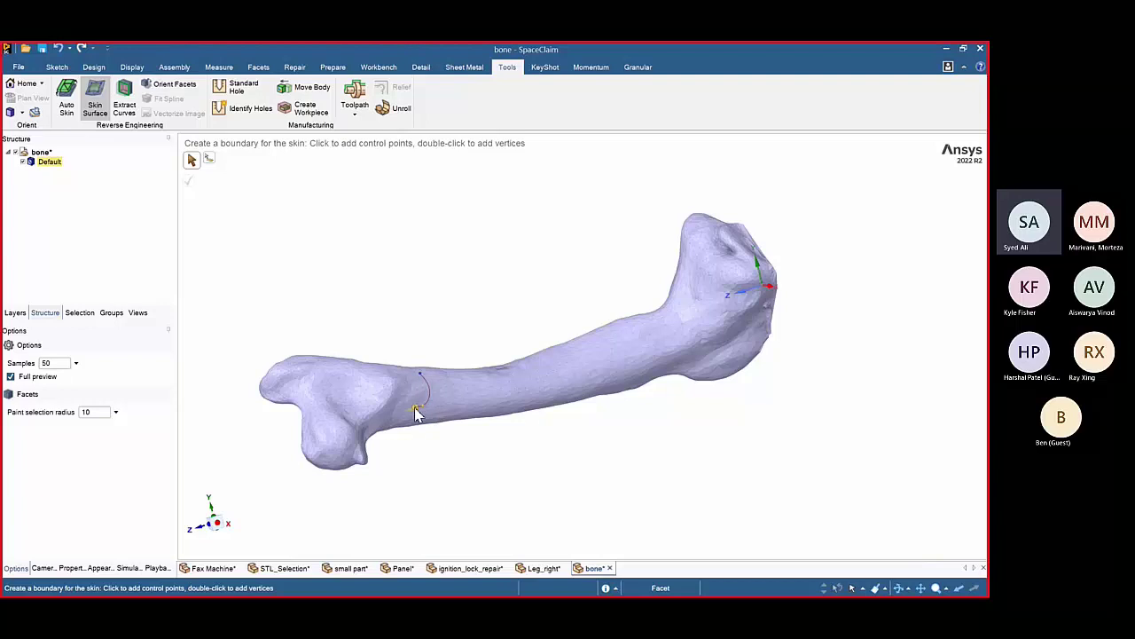
{"action": "mouse_move", "coordinate": [419, 415]}
{"action": "middle_mouse_down"}
{"action": "mouse_move", "coordinate": [500, 335]}
{"action": "mouse_move", "coordinate": [405, 405]}
{"action": "mouse_move", "coordinate": [355, 393]}
{"action": "mouse_move", "coordinate": [432, 405]}
{"action": "middle_mouse_up"}
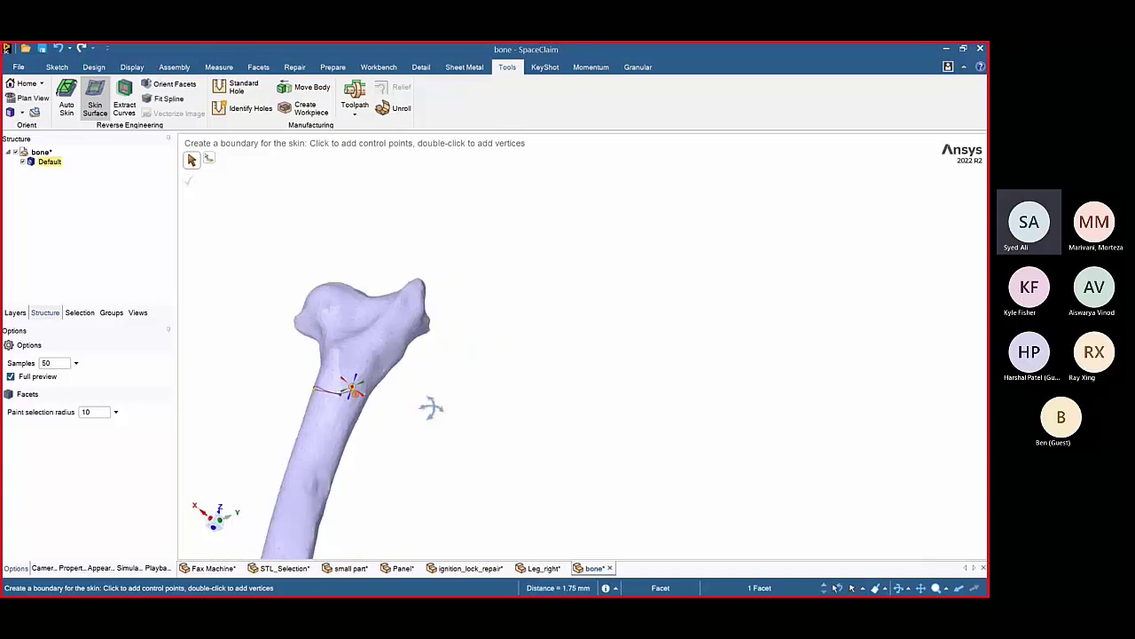
{"action": "left_click", "coordinate": [344, 395]}
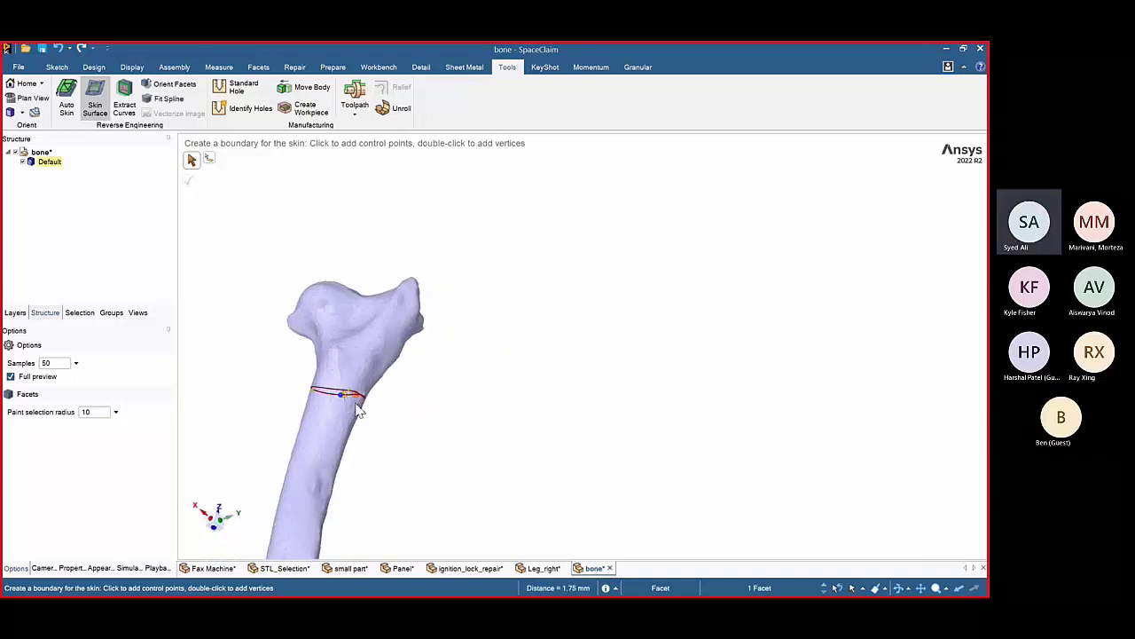
- Draw a second closed boundary loop around the shaft near the bone end that carries the origin
{"action": "scroll", "coordinate": [339, 443], "scroll_direction": "down", "scroll_amount": 1}
{"action": "middle_click_drag", "start_coordinate": [341, 449], "coordinate": [438, 413]}
{"action": "scroll", "coordinate": [452, 430], "scroll_direction": "up", "scroll_amount": 5}
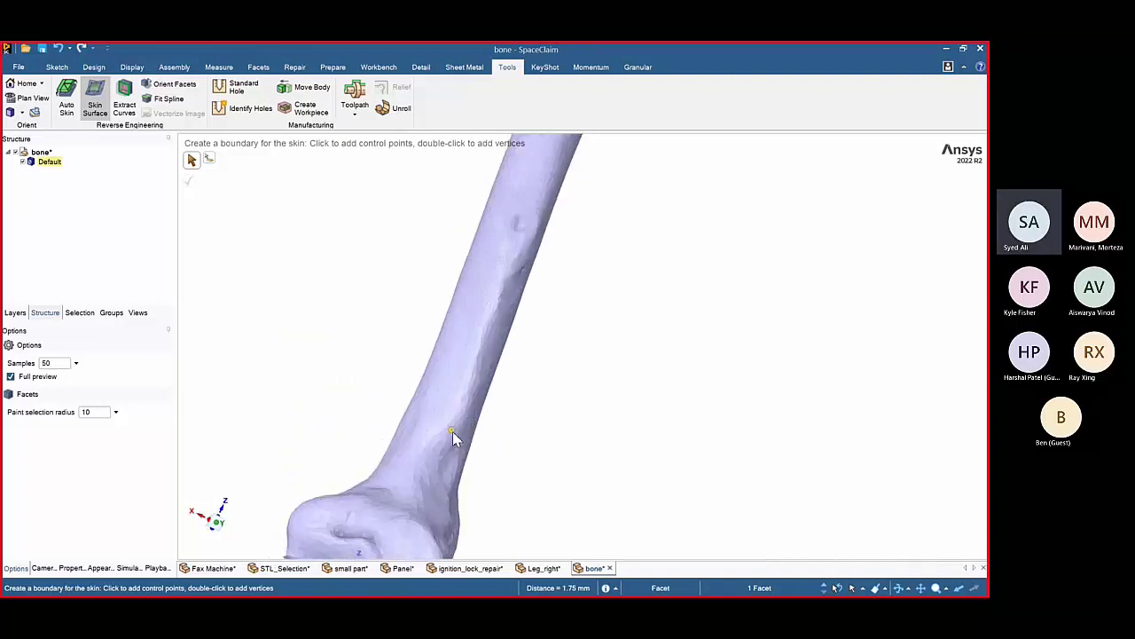
{"action": "left_click", "coordinate": [432, 421]}
{"action": "left_click", "coordinate": [469, 434]}
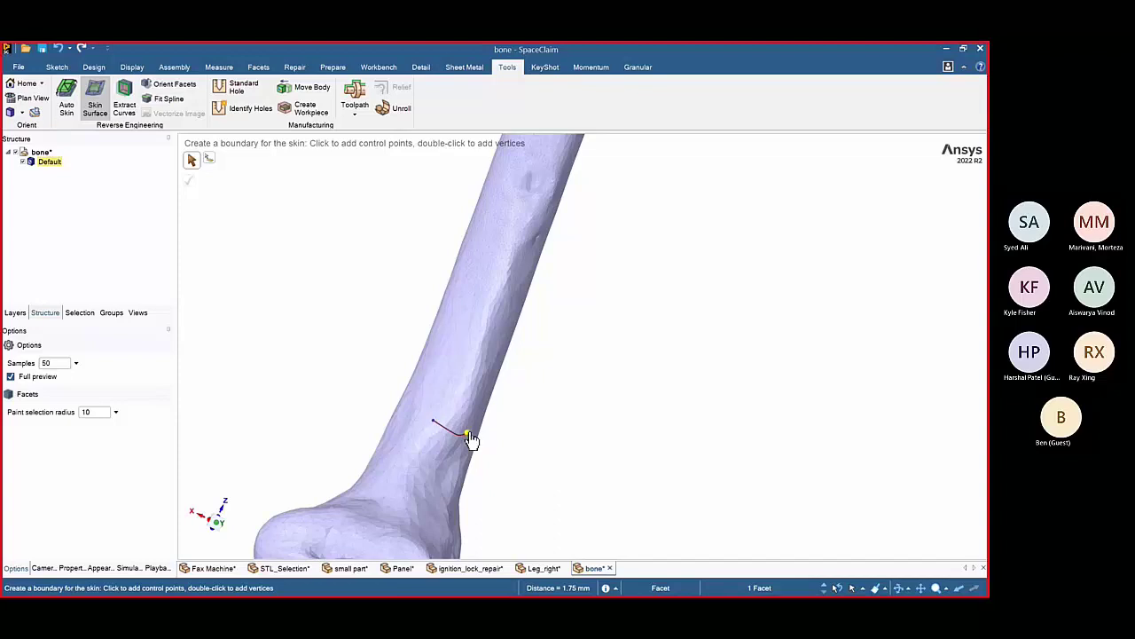
{"action": "middle_click_drag", "start_coordinate": [469, 433], "coordinate": [538, 471]}
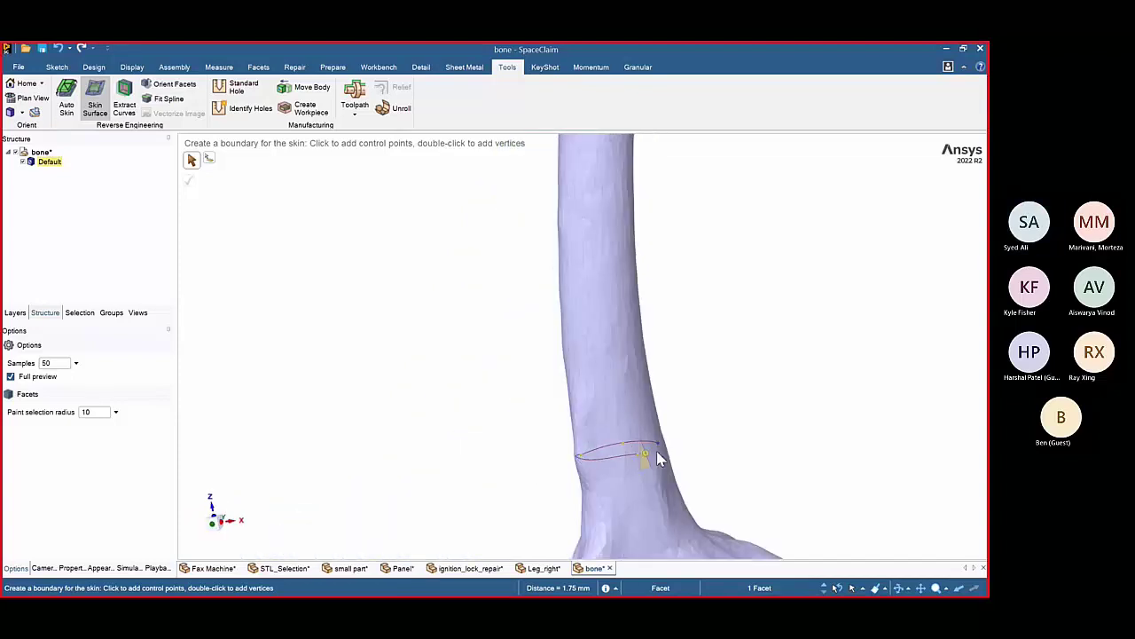
{"action": "middle_click_drag", "start_coordinate": [654, 459], "coordinate": [710, 464]}
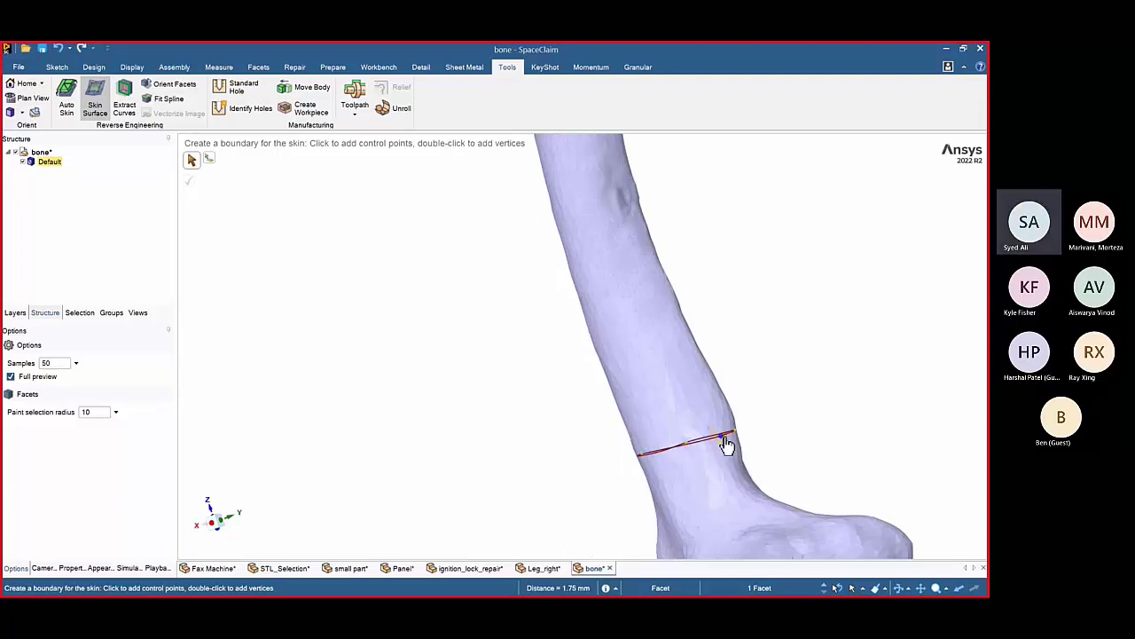
{"action": "left_click", "coordinate": [725, 439]}
- Create the skin surface along the shaft between the two boundary loops with 50 samples and full preview
{"action": "scroll", "coordinate": [631, 415], "scroll_direction": "down", "scroll_amount": 5}
{"action": "middle_click_drag", "start_coordinate": [612, 413], "coordinate": [601, 365]}
{"action": "scroll", "coordinate": [600, 365], "scroll_direction": "up", "scroll_amount": 3}
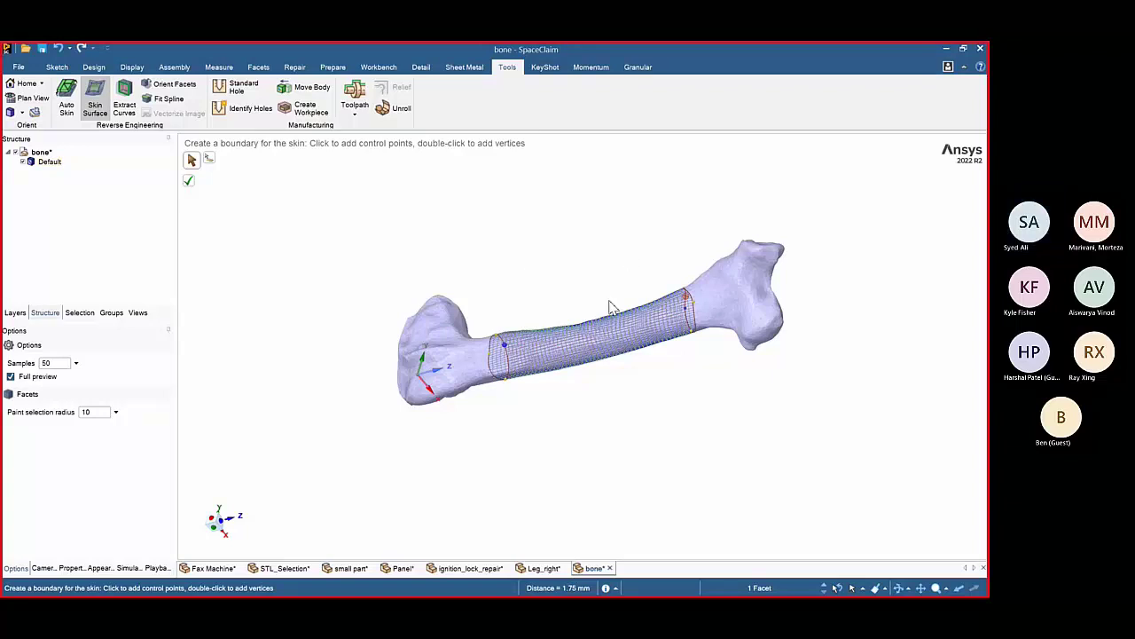
{"action": "scroll", "coordinate": [592, 314], "scroll_direction": "up", "scroll_amount": 2}
{"action": "middle_click_drag", "start_coordinate": [593, 314], "coordinate": [588, 322]}
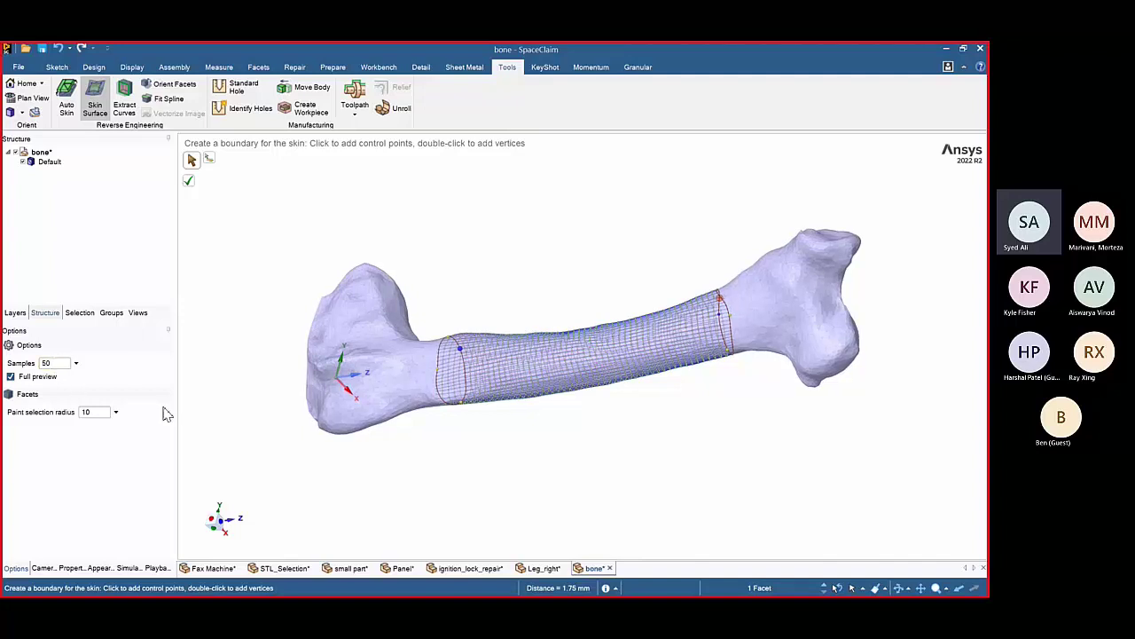
{"action": "left_click", "coordinate": [191, 182]}
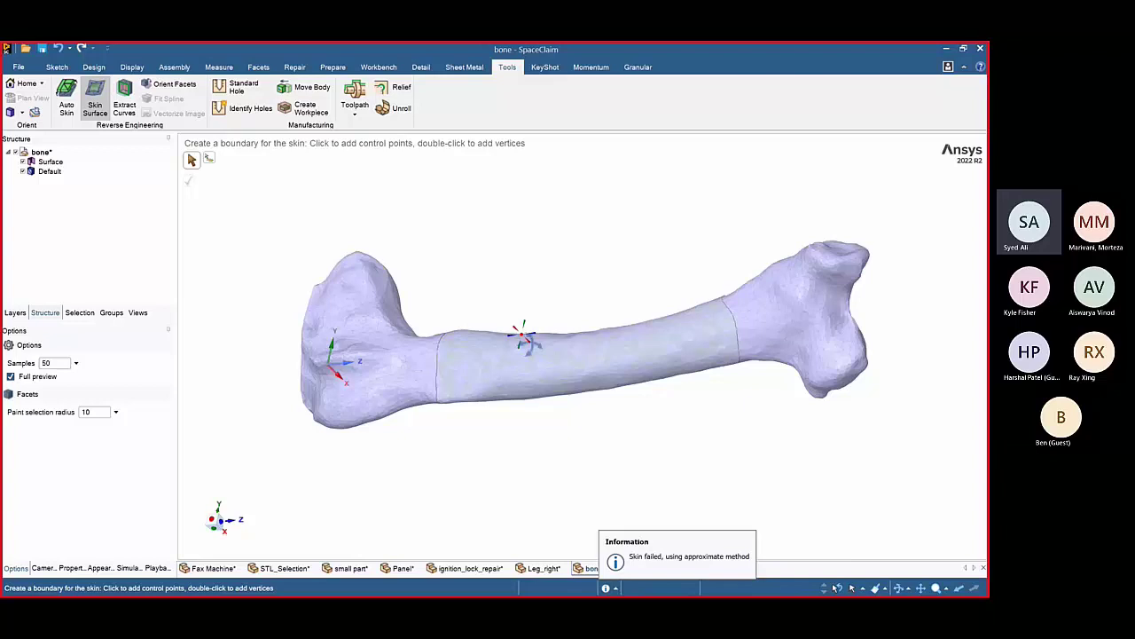
{"action": "middle_click_drag", "start_coordinate": [523, 338], "coordinate": [379, 346]}
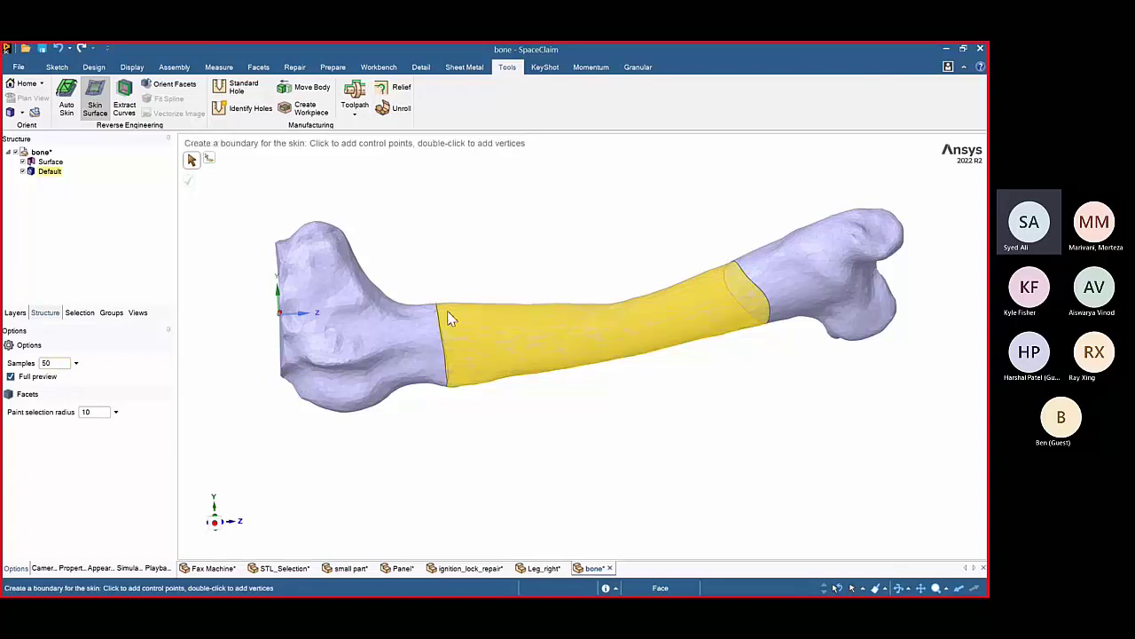
{"action": "left_click", "coordinate": [558, 329]}
{"action": "middle_click_drag", "start_coordinate": [558, 329], "coordinate": [589, 319]}
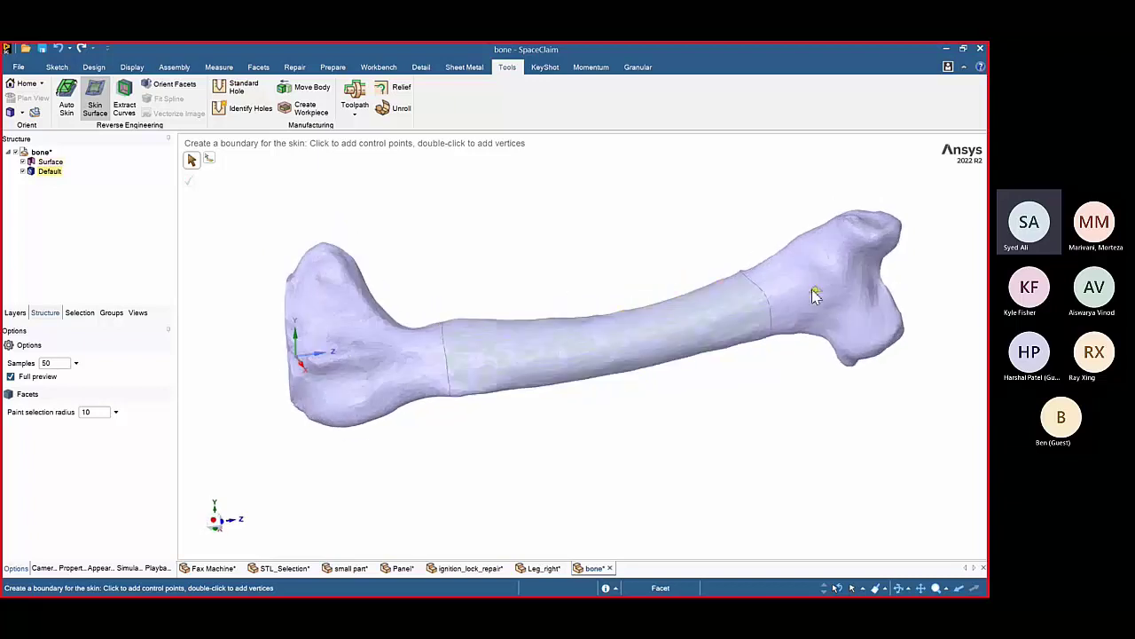
- Draw a closed skin boundary loop around the base of the protruding knob at the end away from the origin
{"action": "scroll", "coordinate": [763, 311], "scroll_direction": "up", "scroll_amount": 2}
{"action": "scroll", "coordinate": [792, 292], "scroll_direction": "down", "scroll_amount": 1}
{"action": "middle_click_drag", "start_coordinate": [873, 252], "coordinate": [724, 239], "text": "shift"}
{"action": "scroll", "coordinate": [730, 251], "scroll_direction": "up", "scroll_amount": 4}
{"action": "left_click", "coordinate": [728, 299]}
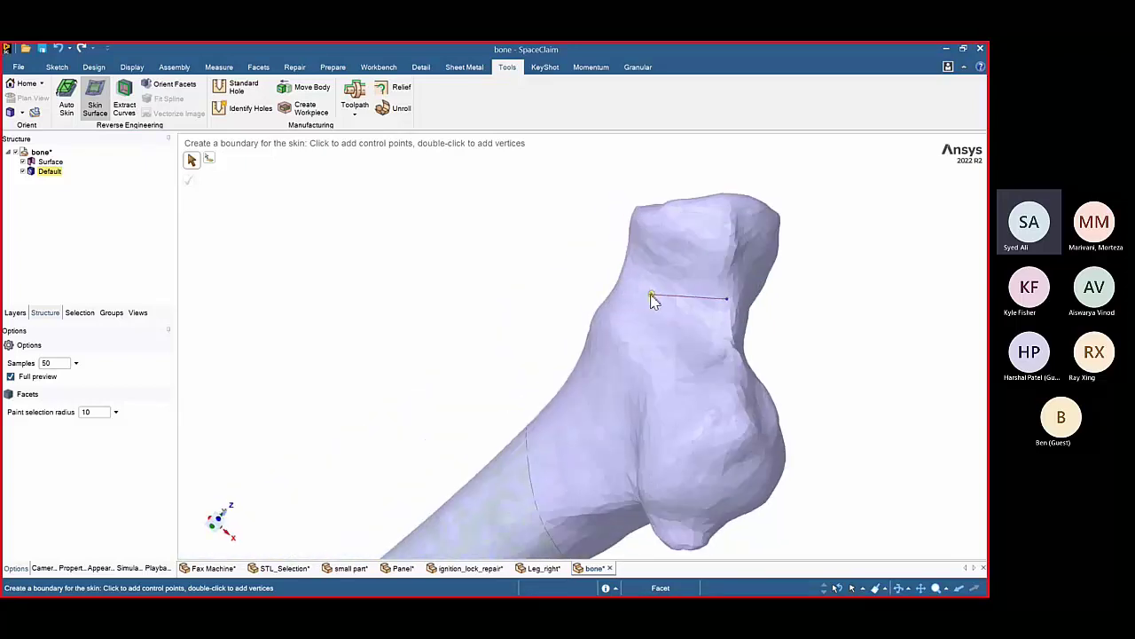
{"action": "mouse_move", "coordinate": [639, 290]}
{"action": "middle_mouse_down"}
{"action": "mouse_move", "coordinate": [735, 325]}
{"action": "mouse_move", "coordinate": [635, 306]}
{"action": "middle_mouse_up"}
{"action": "middle_click_drag", "start_coordinate": [541, 269], "coordinate": [598, 304]}
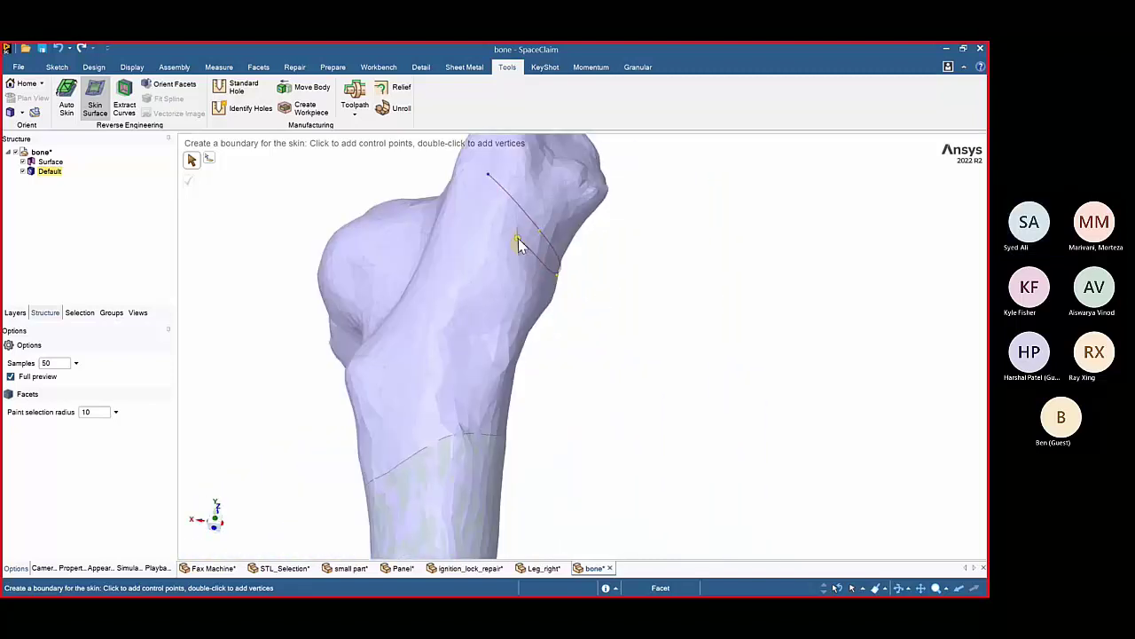
{"action": "middle_click_drag", "start_coordinate": [505, 225], "coordinate": [456, 207]}
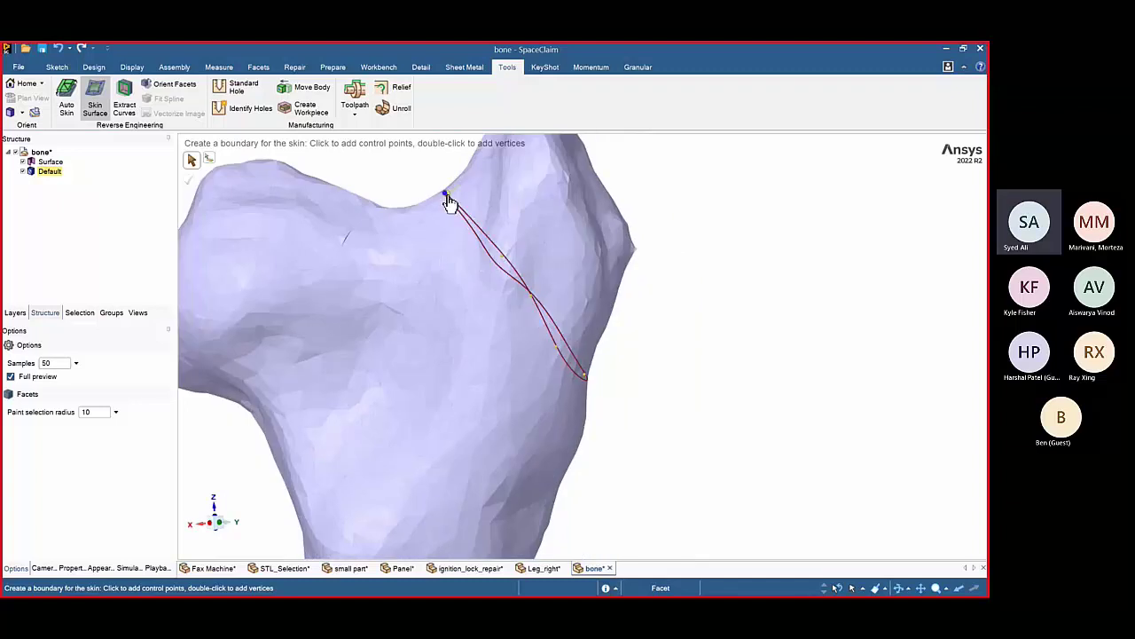
- Draw a second closed boundary loop around the same knob, closer to its tip
{"action": "middle_click_drag", "start_coordinate": [545, 254], "coordinate": [616, 341]}
{"action": "left_click", "coordinate": [654, 355]}
{"action": "left_click", "coordinate": [728, 380]}
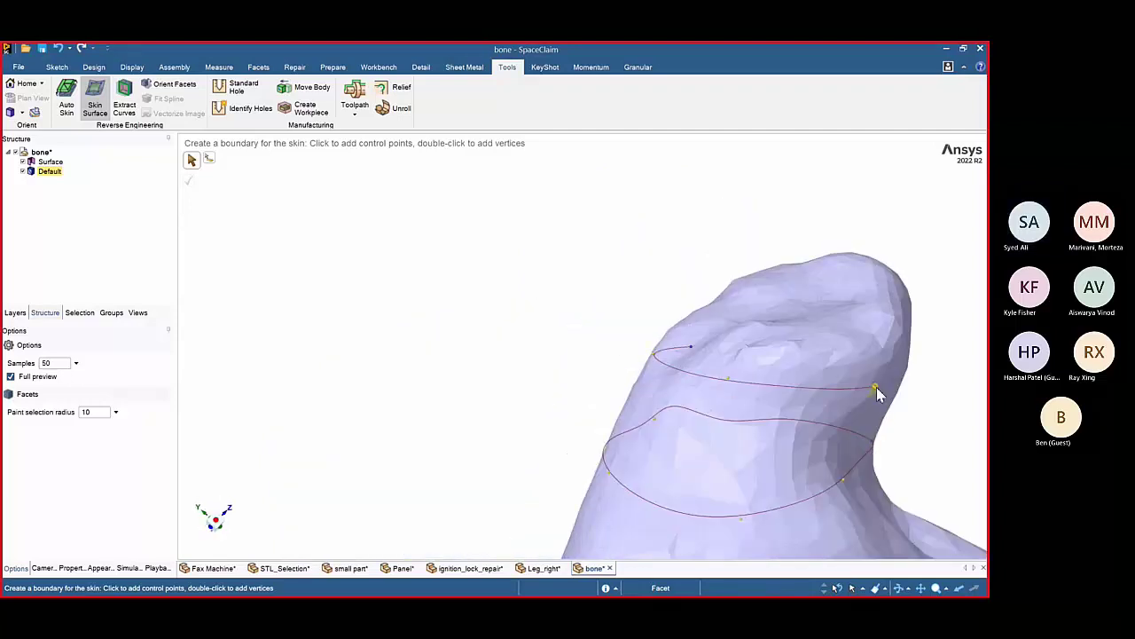
{"action": "middle_click_drag", "start_coordinate": [876, 393], "coordinate": [697, 366]}
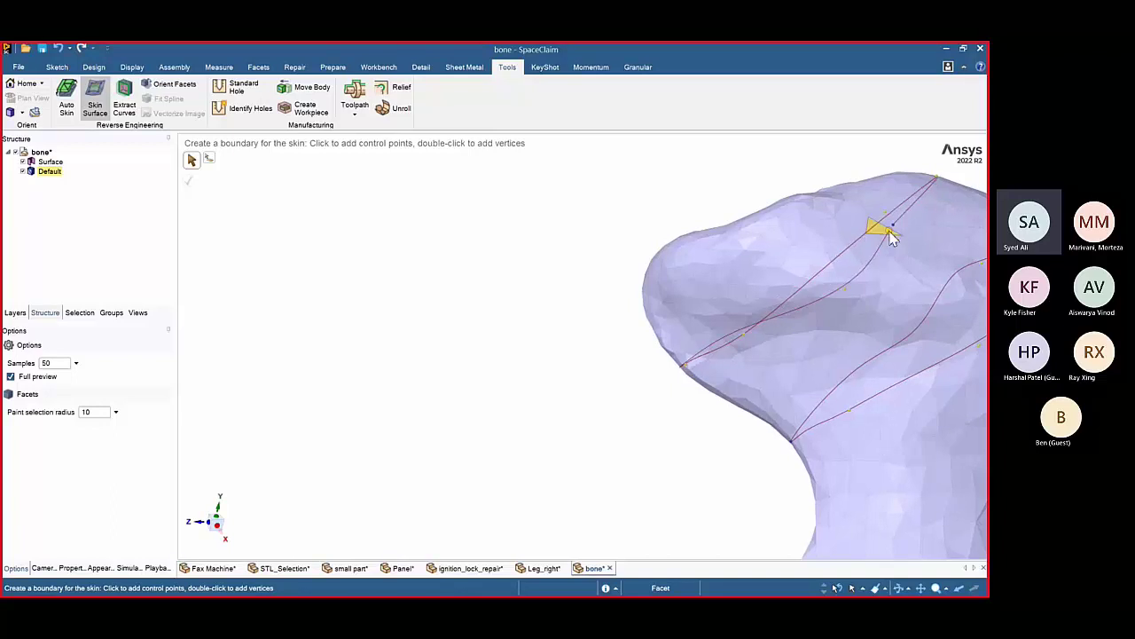
{"action": "left_click", "coordinate": [892, 225]}
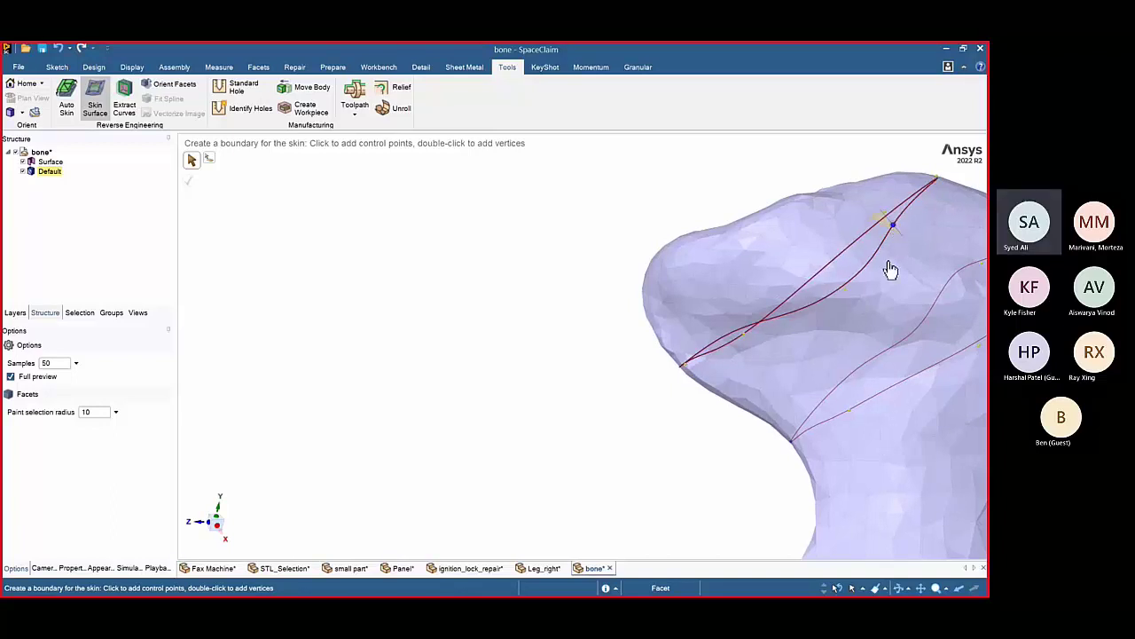
- Create the skin surface band around the knob between its two boundary loops
{"action": "scroll", "coordinate": [884, 274], "scroll_direction": "down", "scroll_amount": 2}
{"action": "middle_click_drag", "start_coordinate": [852, 304], "coordinate": [456, 315]}
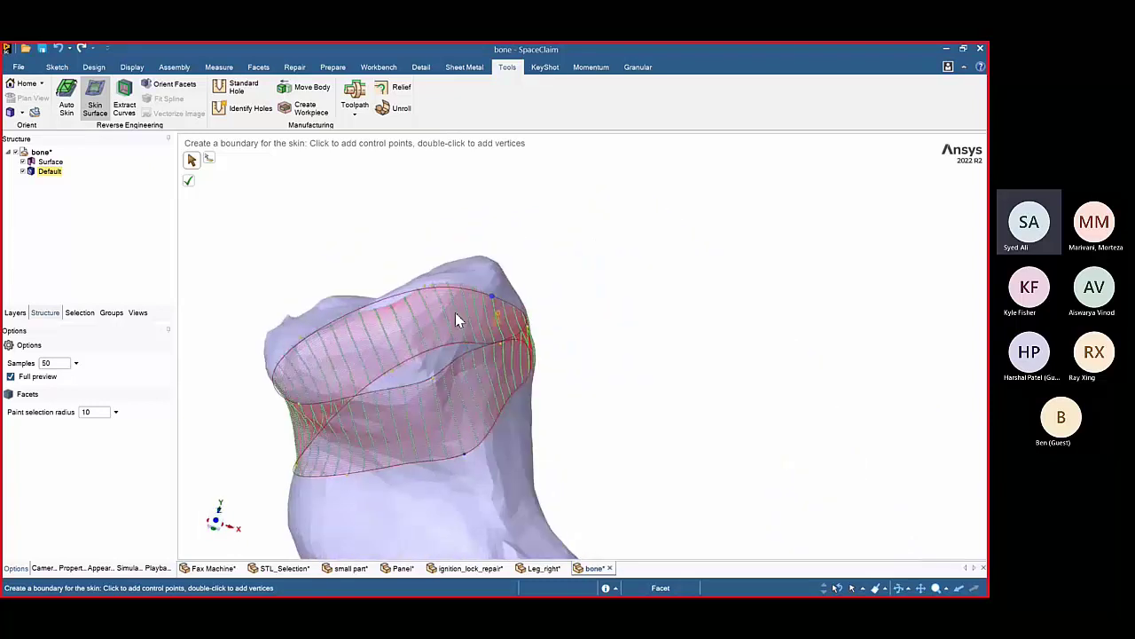
{"action": "scroll", "coordinate": [455, 315], "scroll_direction": "up", "scroll_amount": 2}
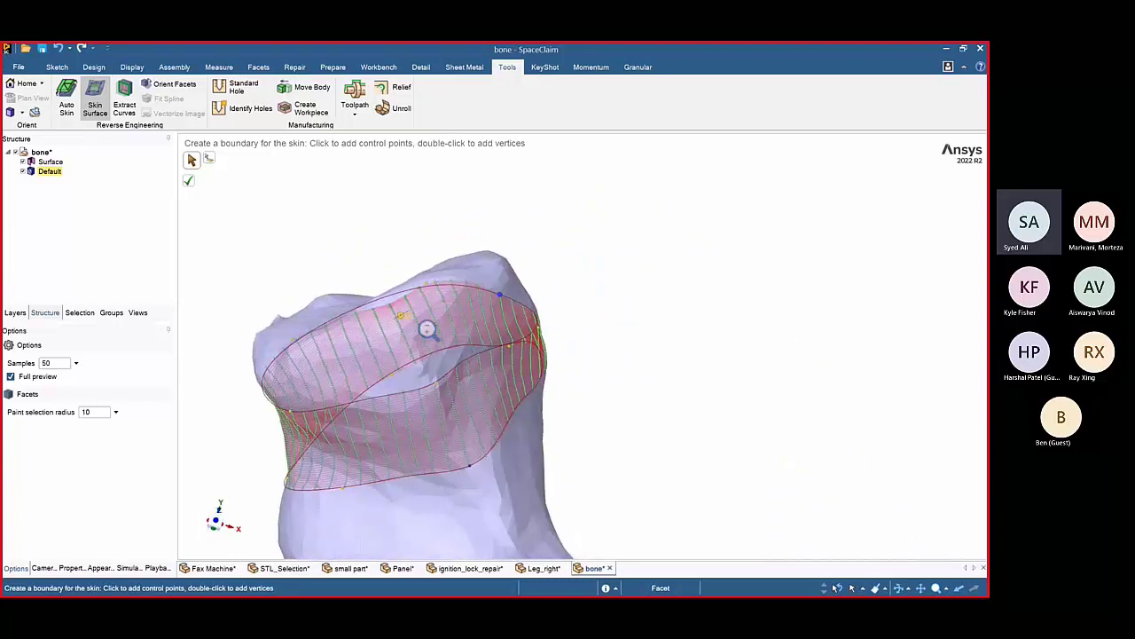
{"action": "middle_click_drag", "start_coordinate": [427, 329], "coordinate": [491, 303], "text": "shift"}
{"action": "middle_click_drag", "start_coordinate": [509, 314], "coordinate": [494, 249], "text": "shift"}
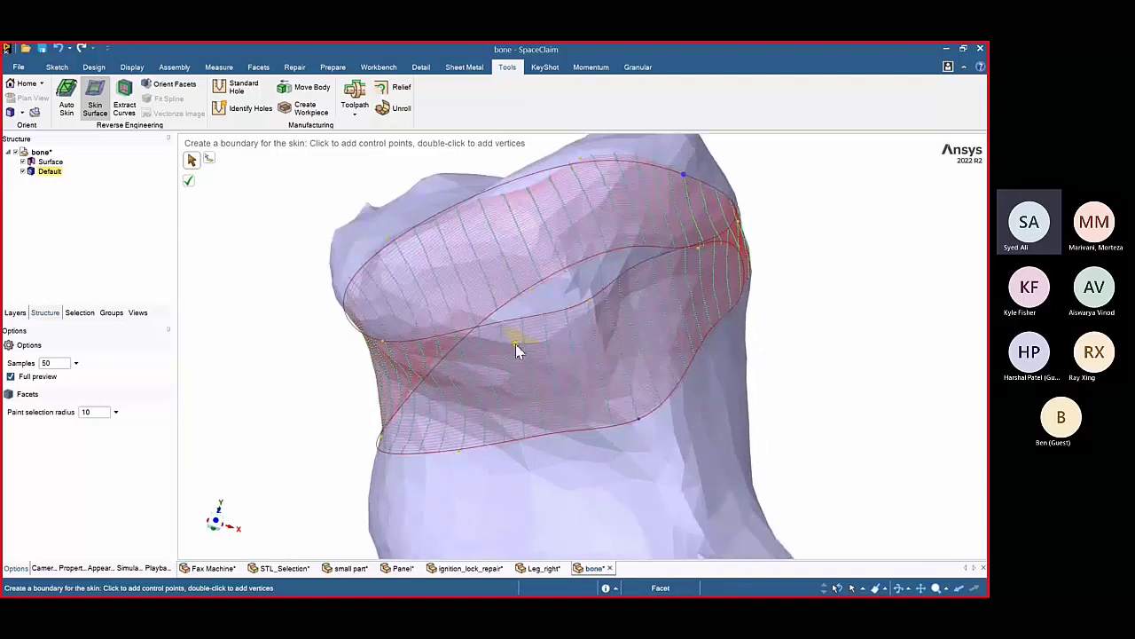
{"action": "scroll", "coordinate": [520, 350], "scroll_direction": "down", "scroll_amount": 3}
{"action": "key", "text": "Return"}
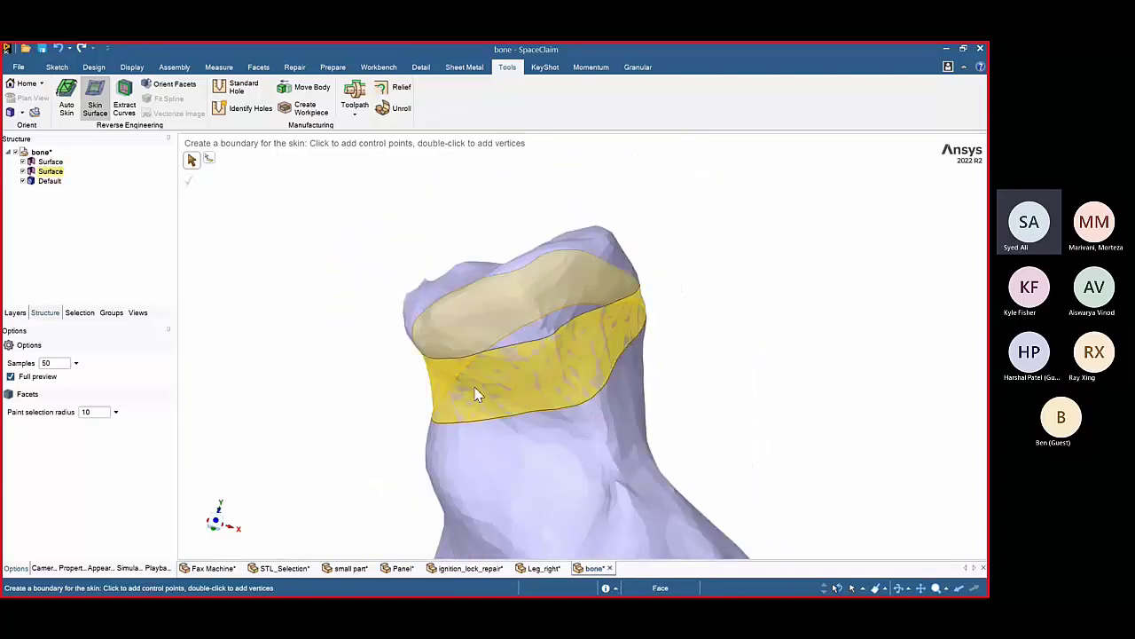
- Try to skin the knob's tip, using the existing surface edge as the boundary
{"action": "left_click", "coordinate": [209, 159]}
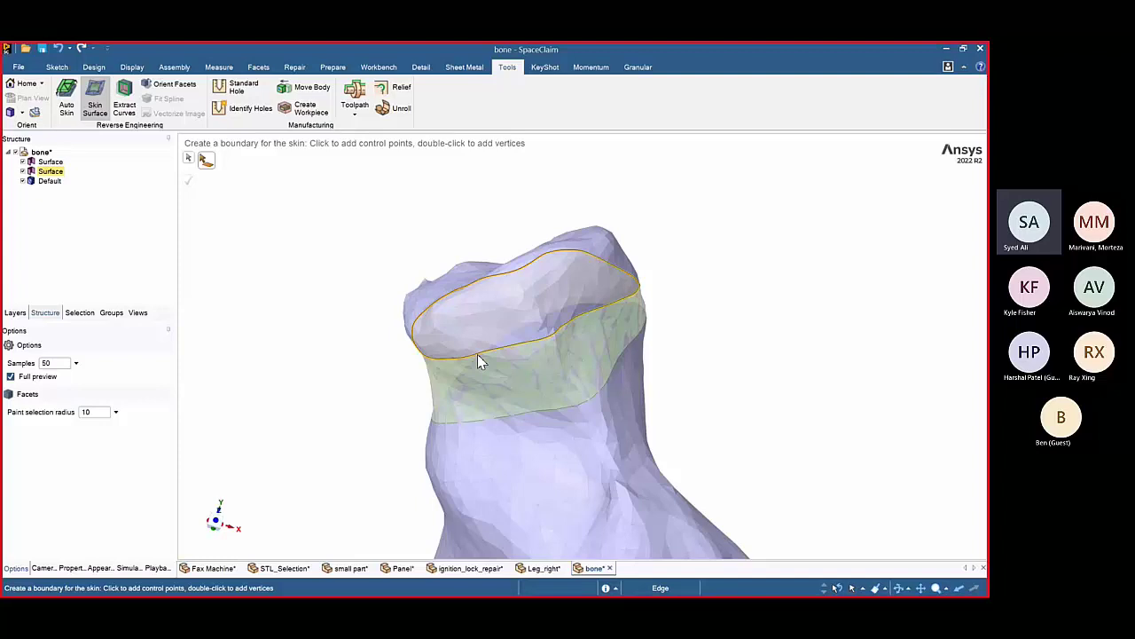
{"action": "middle_click_drag", "start_coordinate": [530, 234], "coordinate": [520, 287]}
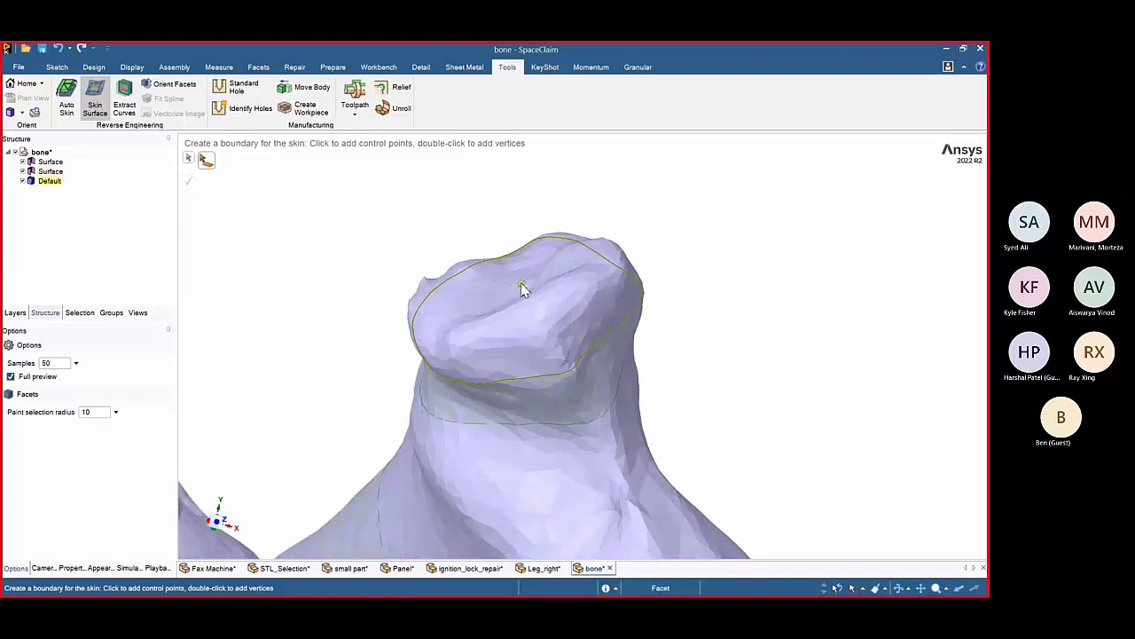
{"action": "left_click", "coordinate": [514, 282]}
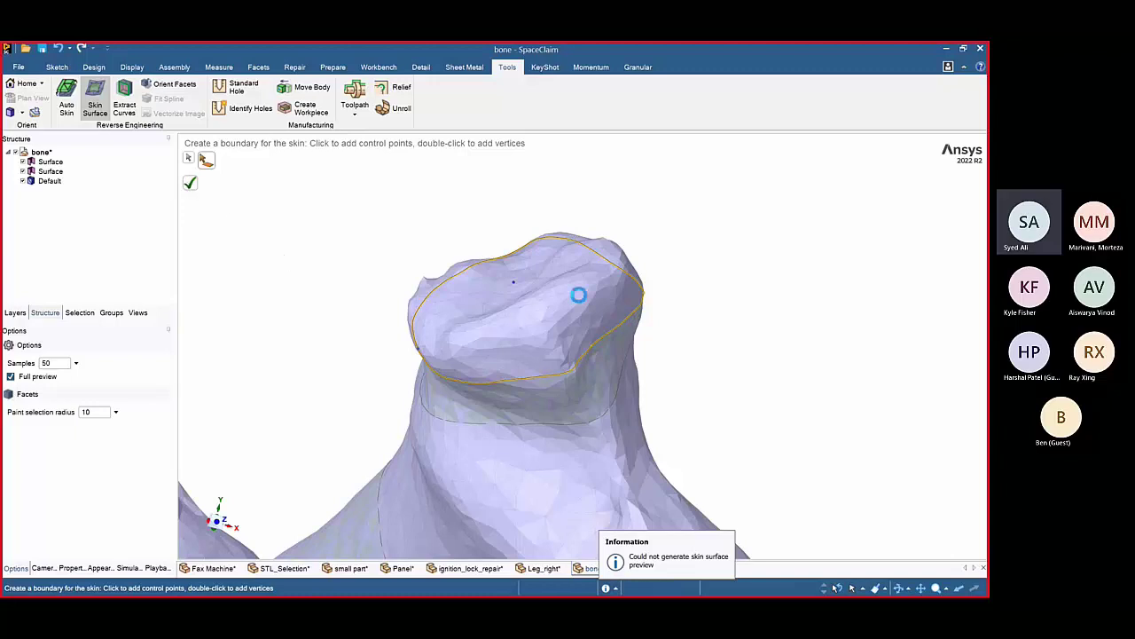
{"action": "middle_click_drag", "start_coordinate": [360, 385], "coordinate": [533, 404]}
{"action": "scroll", "coordinate": [560, 415], "scroll_direction": "down", "scroll_amount": 4}
{"action": "scroll", "coordinate": [575, 418], "scroll_direction": "down", "scroll_amount": 1}
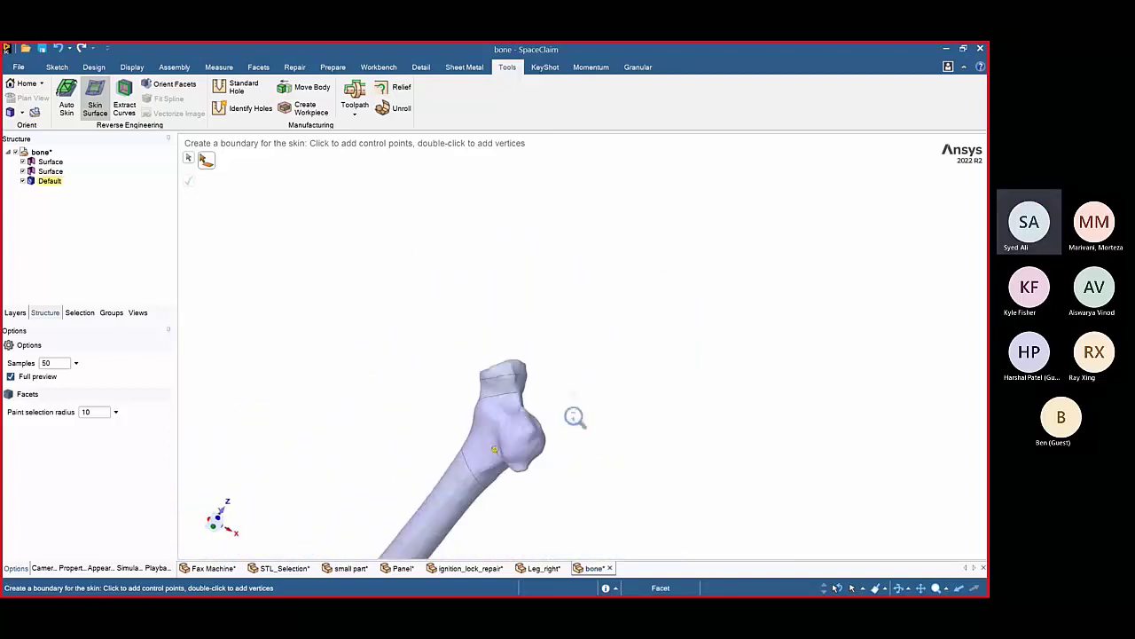
{"action": "middle_click_drag", "start_coordinate": [452, 420], "coordinate": [654, 346], "text": "ctrl"}
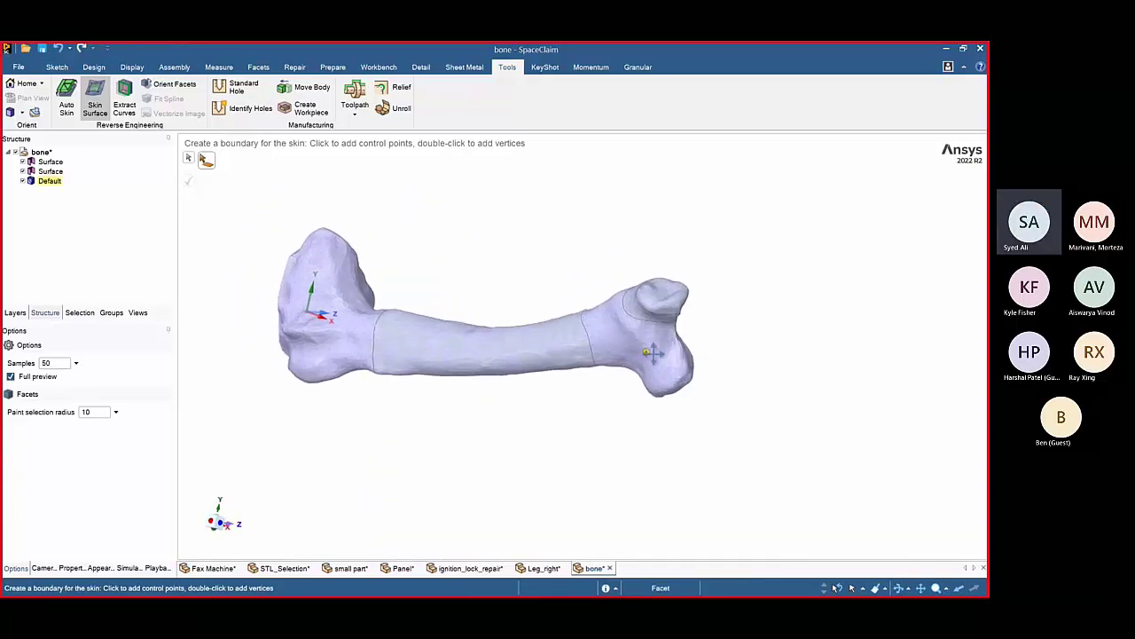
{"action": "scroll", "coordinate": [672, 381], "scroll_direction": "up", "scroll_amount": 3}
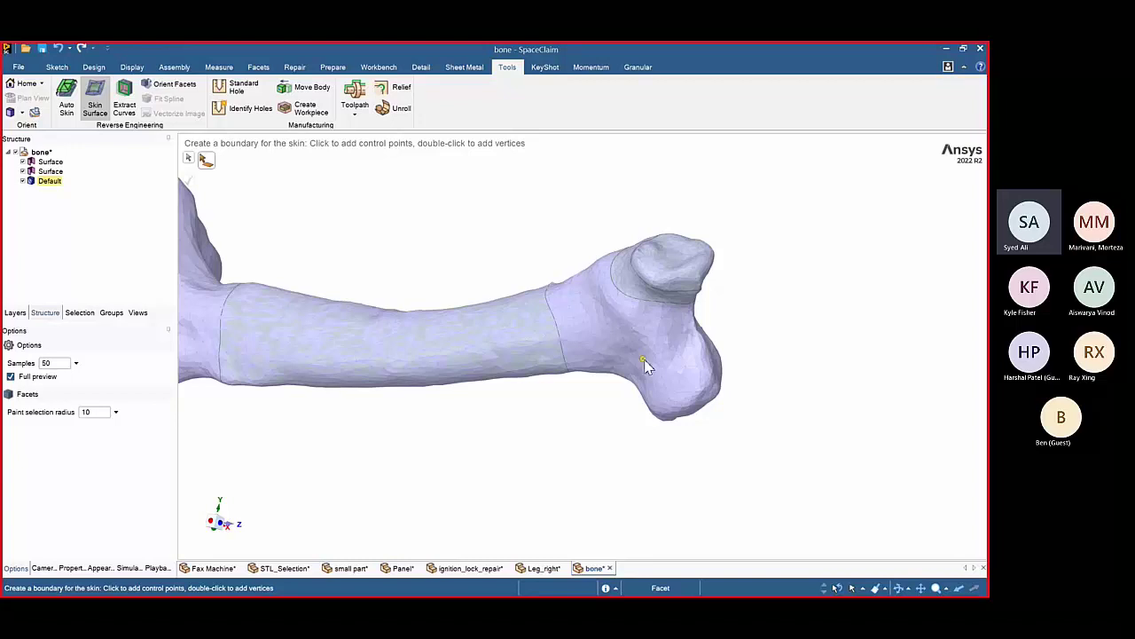
{"action": "left_click", "coordinate": [554, 366]}
{"action": "key", "text": "Escape"}
- Hide both previously created skin surfaces so only the faceted bone body is shown
{"action": "middle_click_drag", "start_coordinate": [315, 270], "coordinate": [634, 275]}
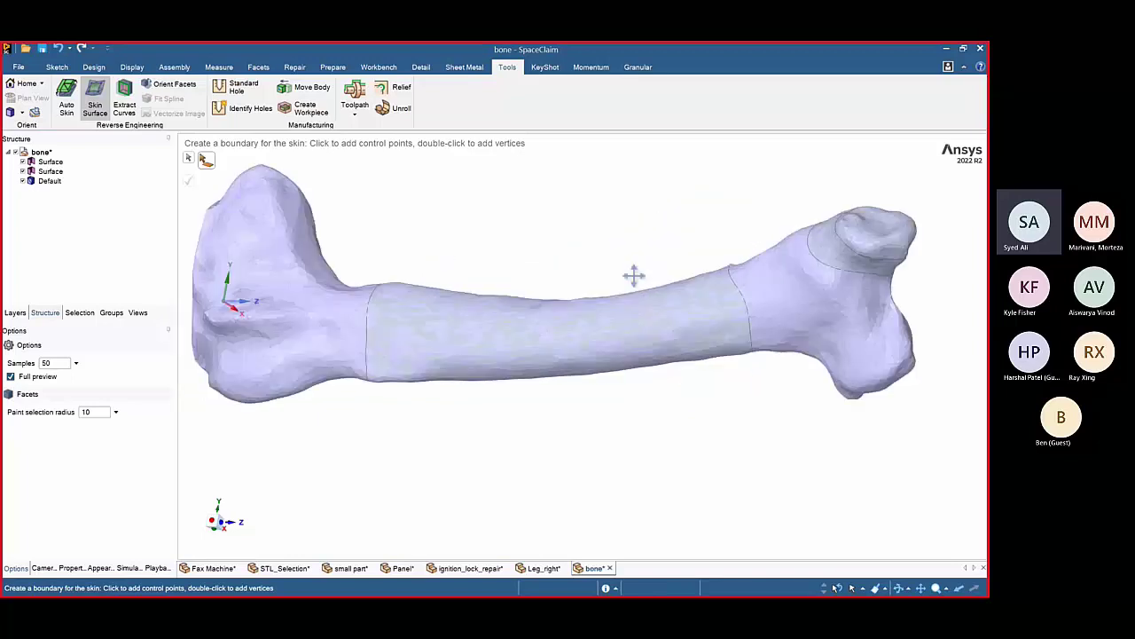
{"action": "scroll", "coordinate": [633, 275], "scroll_direction": "down", "scroll_amount": 2}
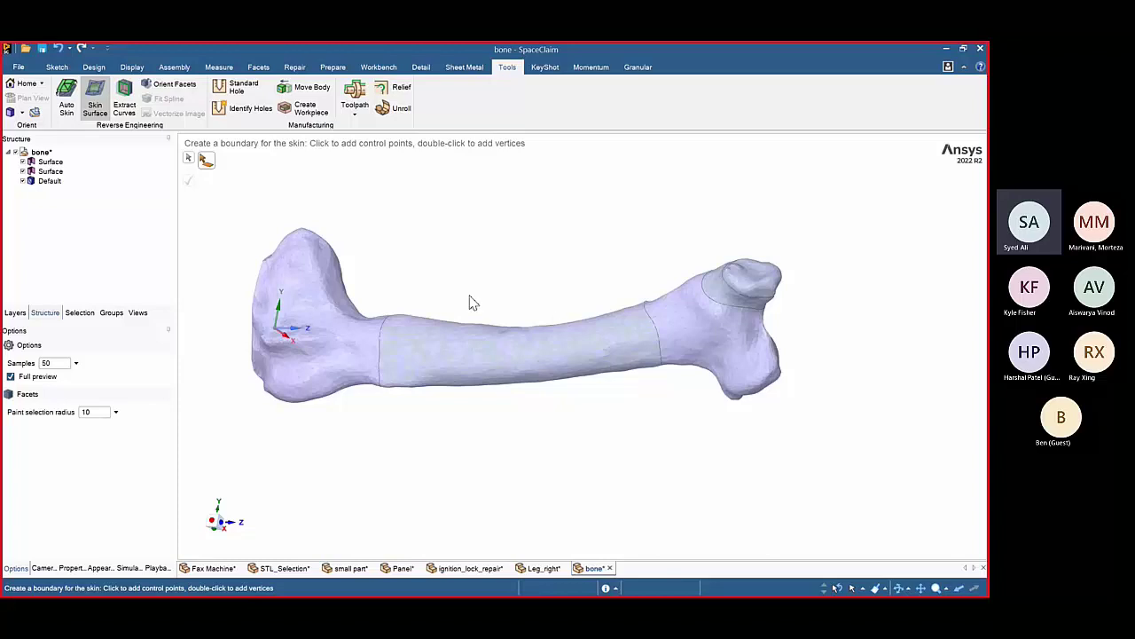
{"action": "left_click", "coordinate": [22, 171]}
{"action": "left_click", "coordinate": [23, 161]}
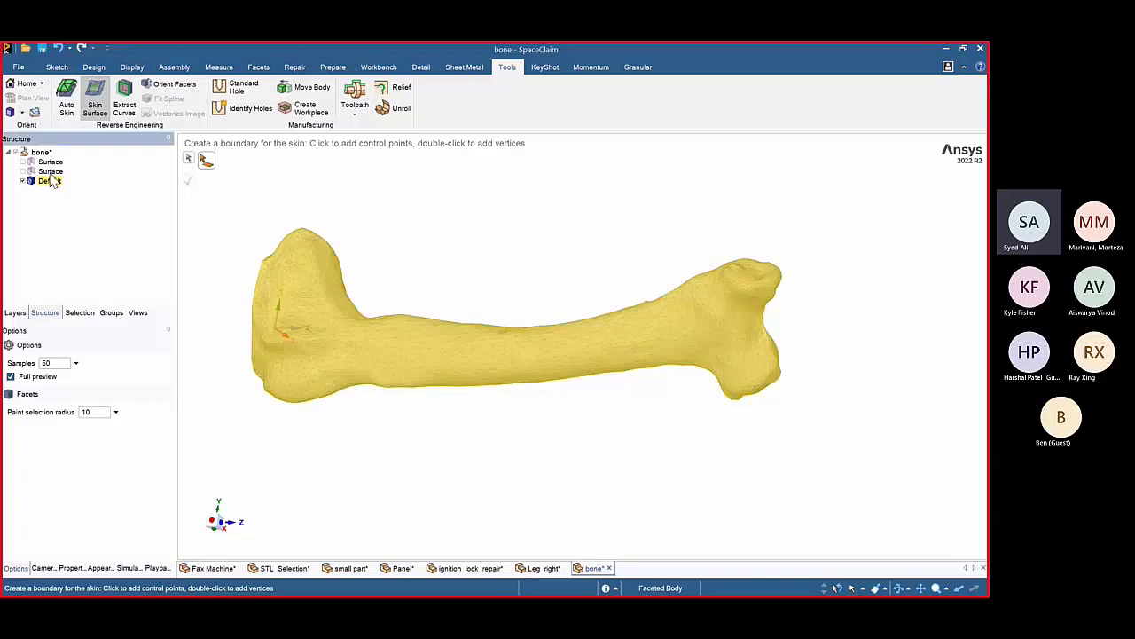
- Try to generate surfaces over the whole faceted bone with Auto Skin
{"action": "left_click", "coordinate": [68, 105]}
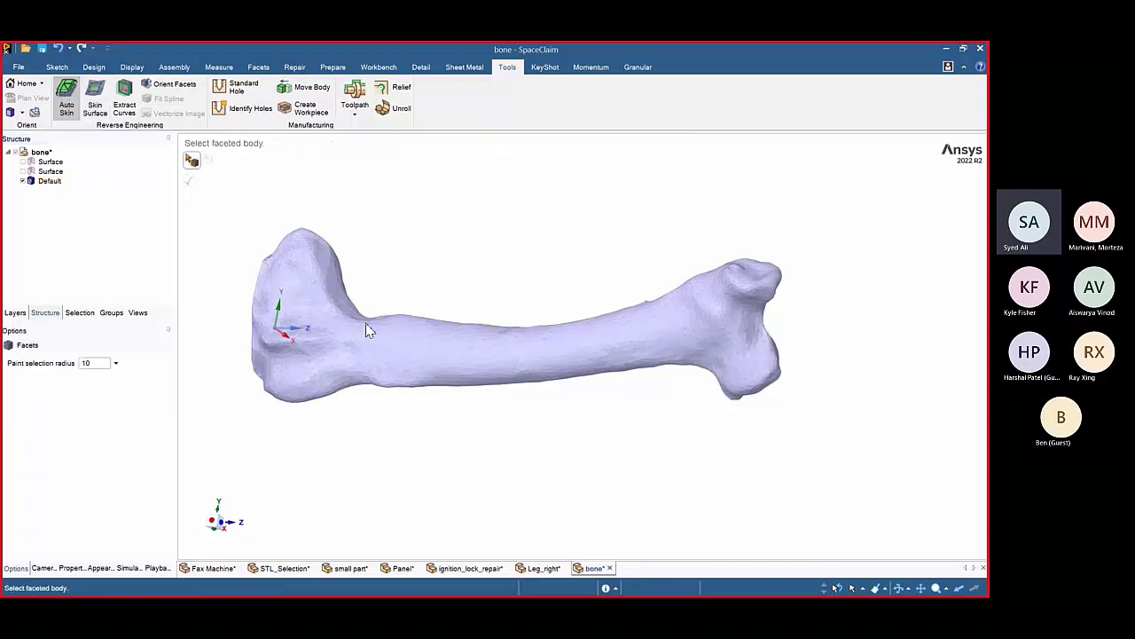
{"action": "left_click", "coordinate": [322, 328]}
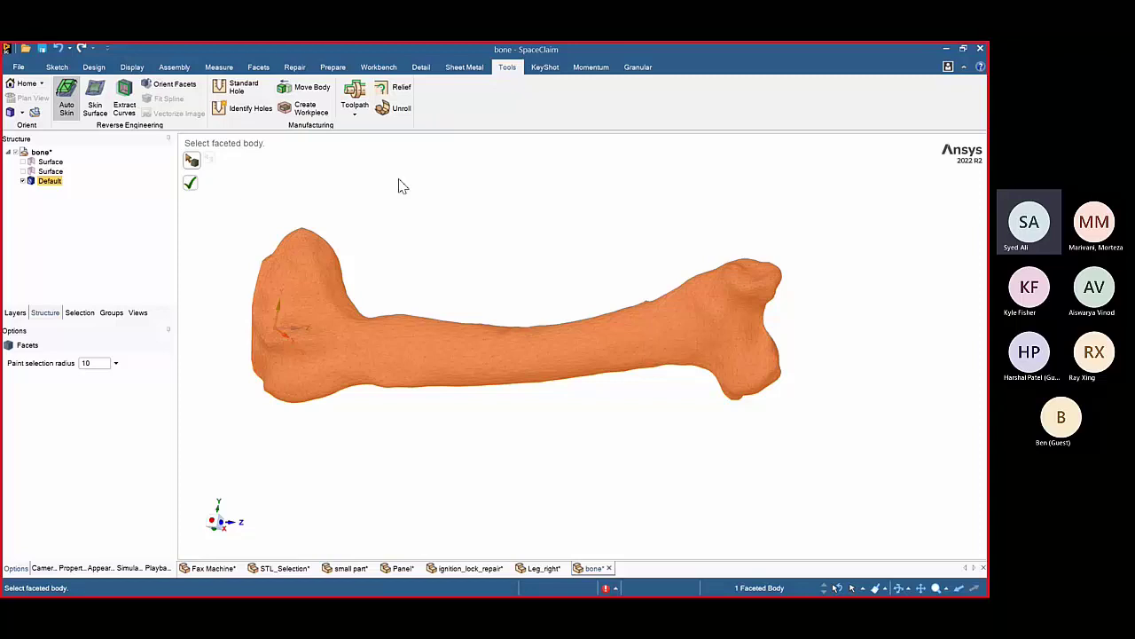
{"action": "key", "text": "Return"}
{"action": "middle_click_drag", "start_coordinate": [424, 184], "coordinate": [424, 272]}
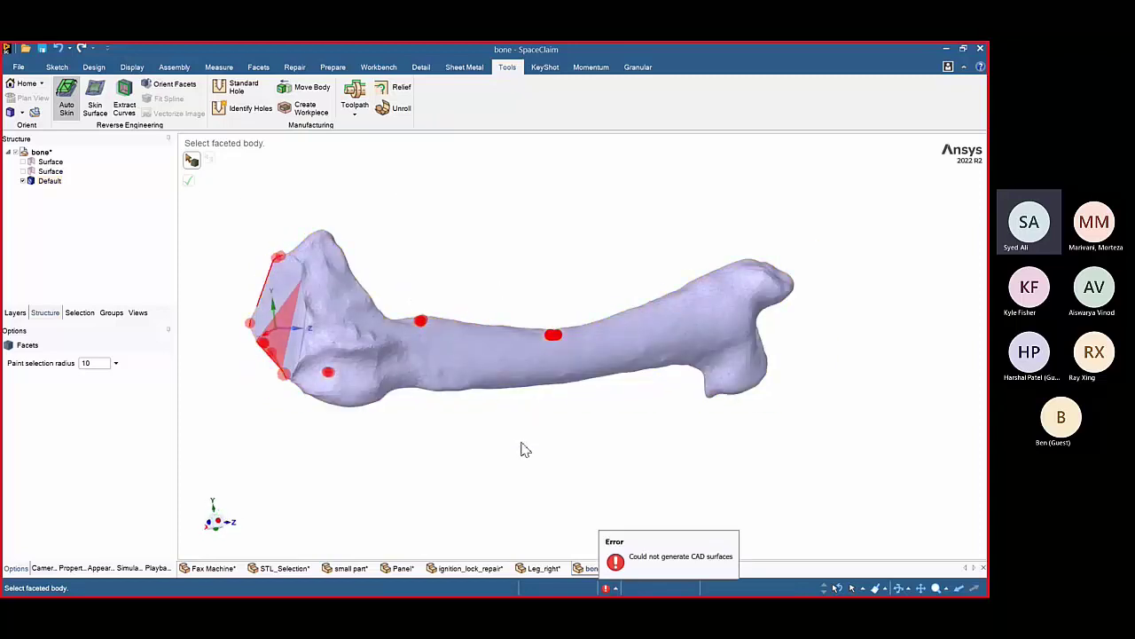
{"action": "middle_click_drag", "start_coordinate": [522, 449], "coordinate": [495, 404]}
{"action": "key", "text": "Escape"}
- Smooth the small patch of facets around the sharp spike near the lower edge of the bone shaft
{"action": "middle_click_drag", "start_coordinate": [588, 380], "coordinate": [844, 398]}
{"action": "scroll", "coordinate": [596, 372], "scroll_direction": "up", "scroll_amount": 3}
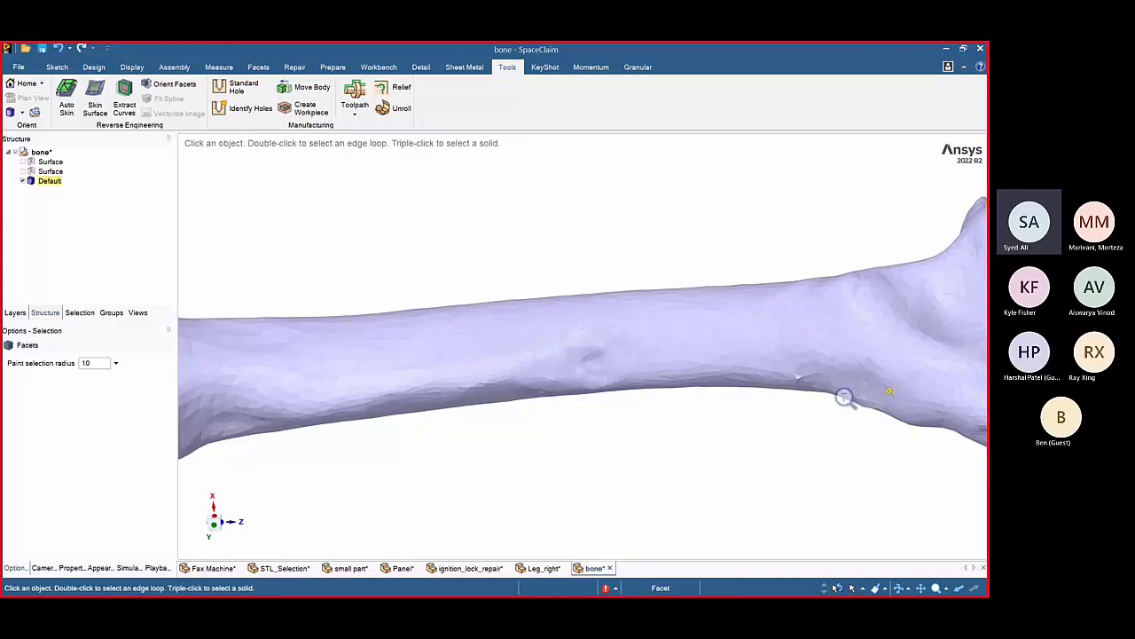
{"action": "scroll", "coordinate": [745, 346], "scroll_direction": "down", "scroll_amount": 3}
{"action": "scroll", "coordinate": [745, 347], "scroll_direction": "up", "scroll_amount": 8}
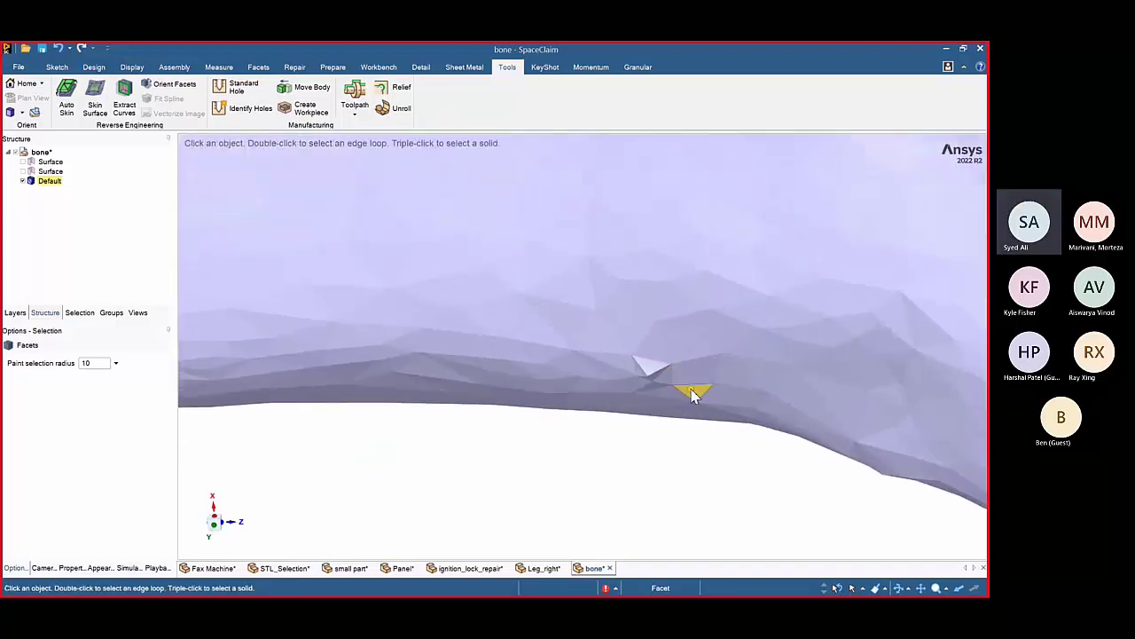
{"action": "left_click", "coordinate": [298, 71]}
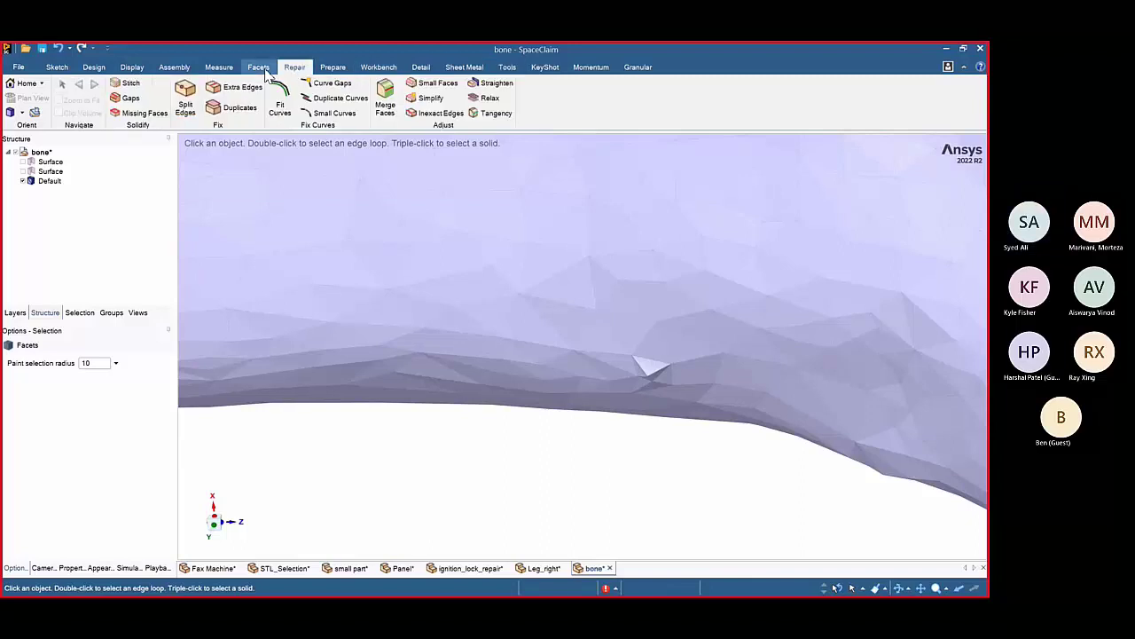
{"action": "left_click", "coordinate": [265, 71]}
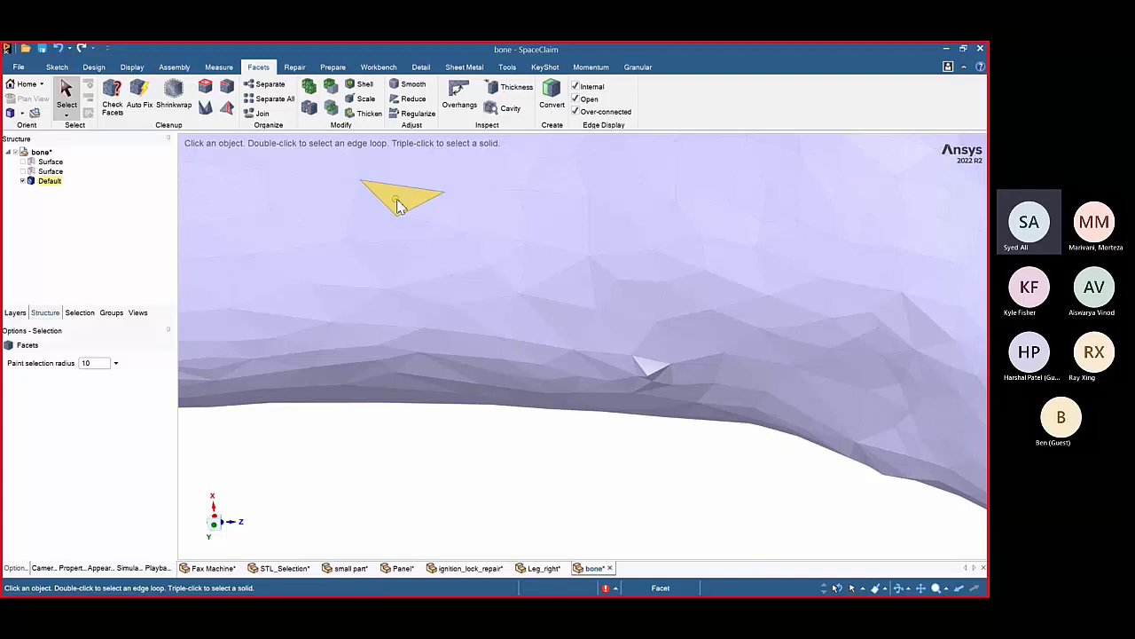
{"action": "left_click", "coordinate": [410, 86]}
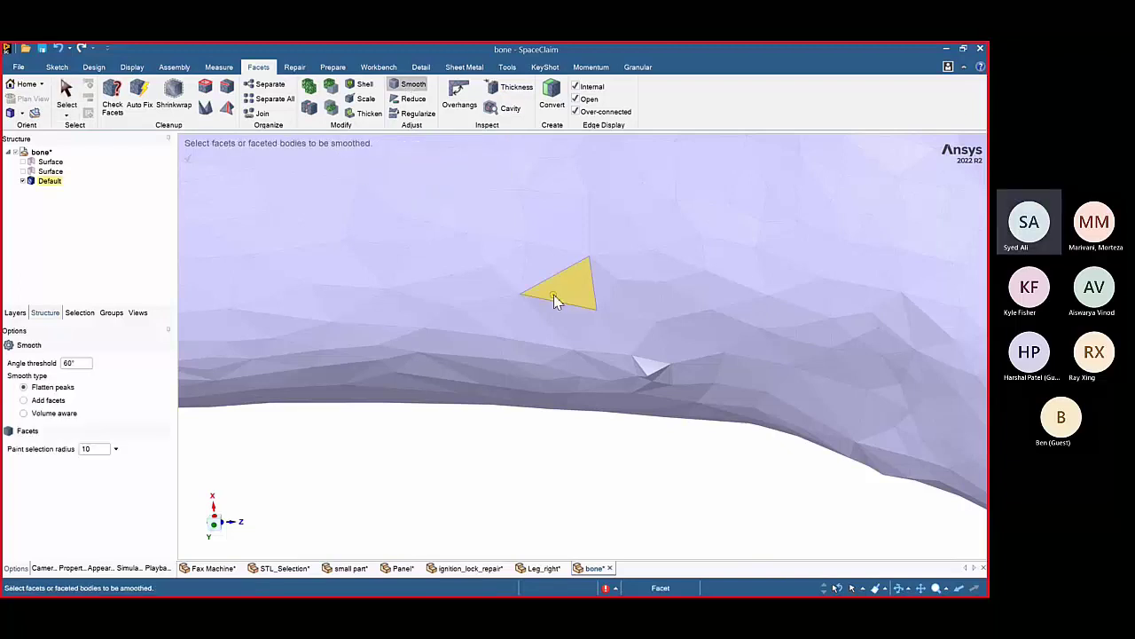
{"action": "mouse_move", "coordinate": [638, 348]}
{"action": "left_mouse_down"}
{"action": "mouse_move", "coordinate": [677, 388]}
{"action": "mouse_move", "coordinate": [637, 359]}
{"action": "left_mouse_up"}
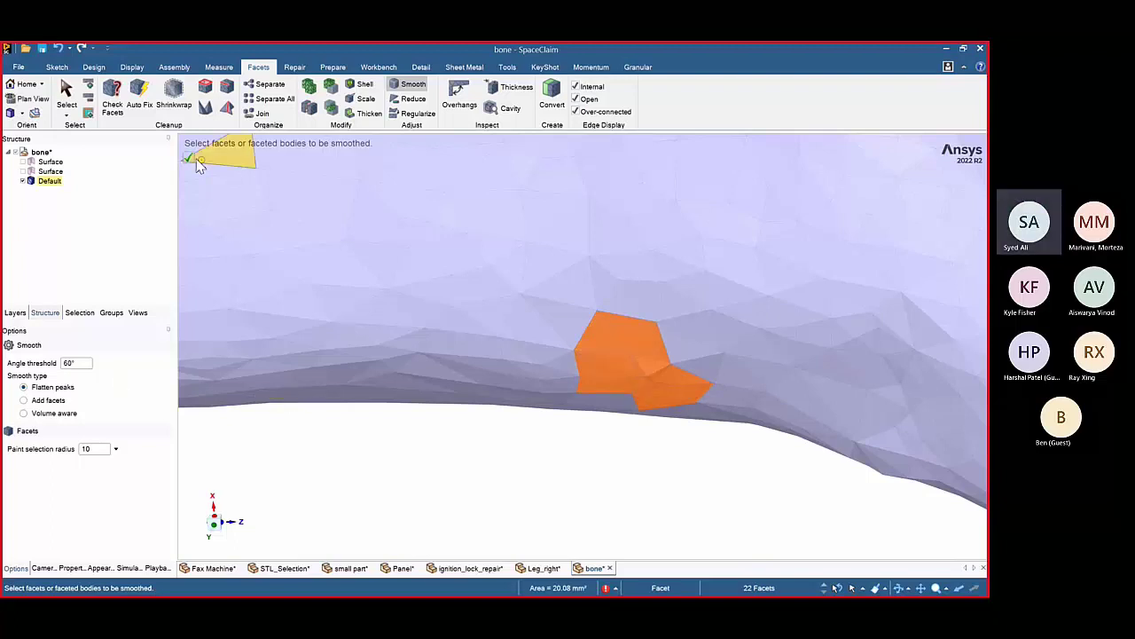
{"action": "left_click", "coordinate": [191, 161]}
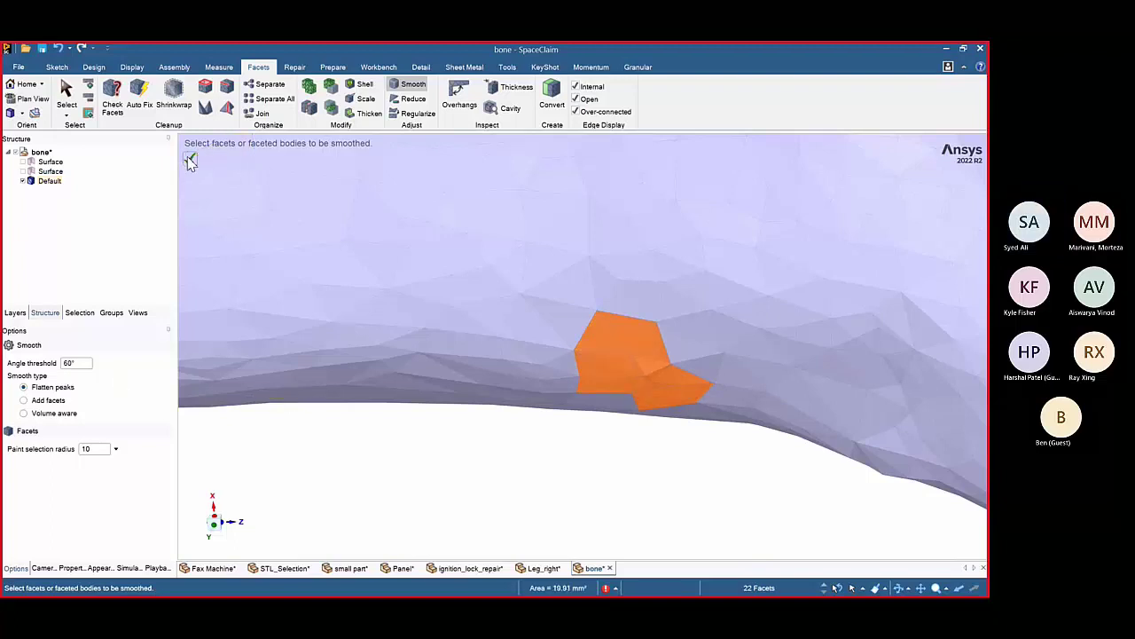
{"action": "left_click", "coordinate": [190, 160]}
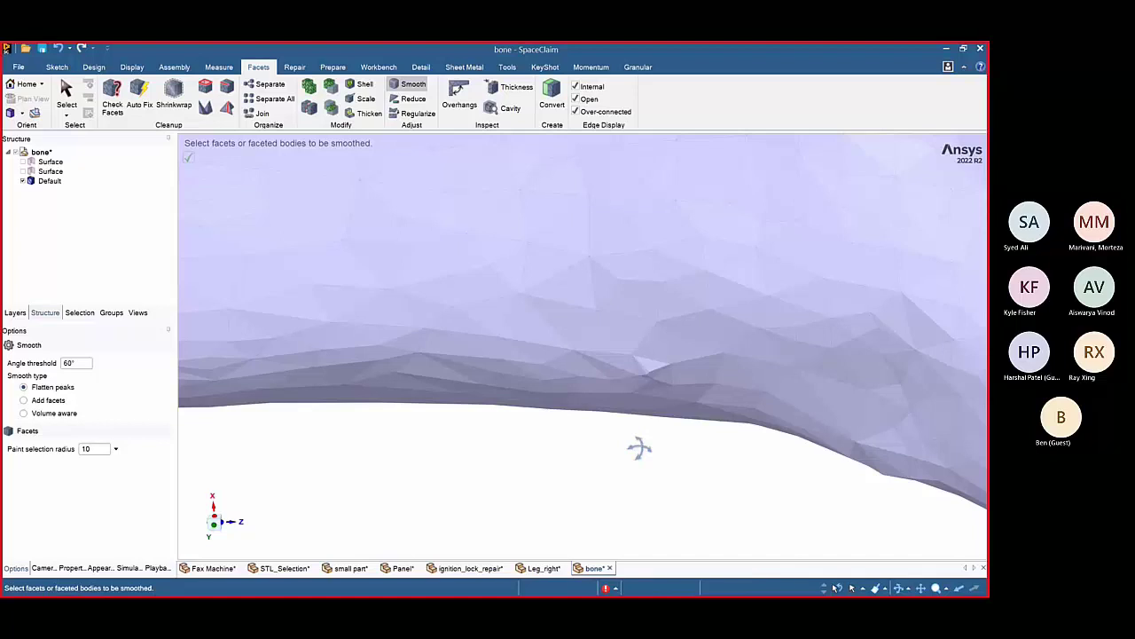
- Smooth the patch of dense facets around the small pit in the middle of the bone shaft
{"action": "middle_click_drag", "start_coordinate": [639, 448], "coordinate": [598, 263]}
{"action": "scroll", "coordinate": [491, 456], "scroll_direction": "down", "scroll_amount": 6}
{"action": "scroll", "coordinate": [491, 456], "scroll_direction": "up", "scroll_amount": 2}
{"action": "scroll", "coordinate": [581, 317], "scroll_direction": "down", "scroll_amount": 3}
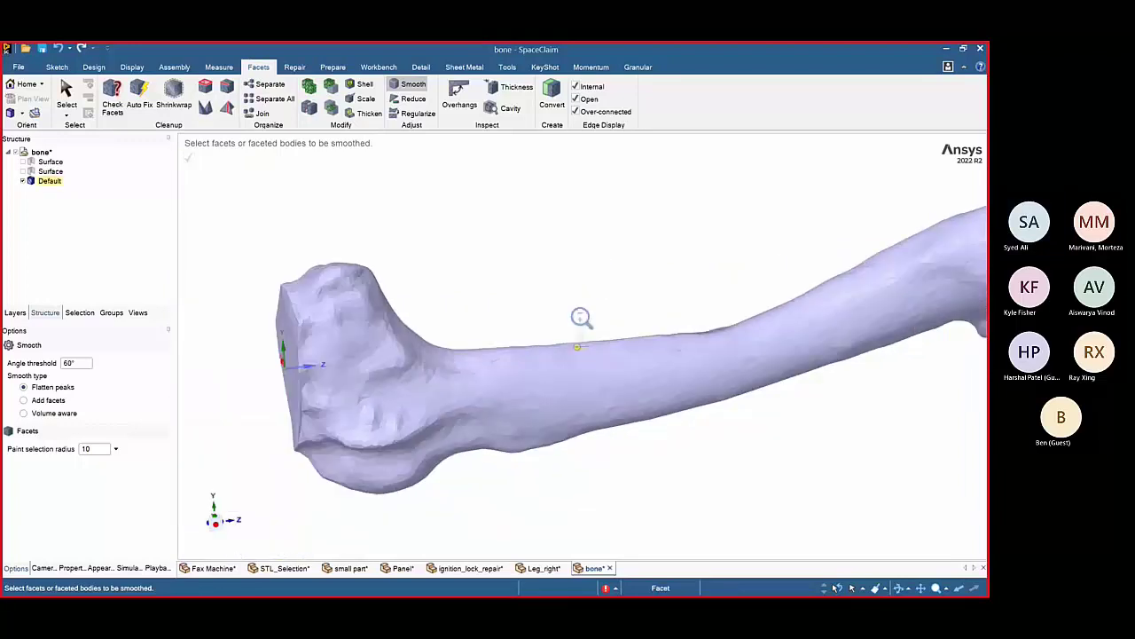
{"action": "middle_click_drag", "start_coordinate": [581, 317], "coordinate": [515, 334]}
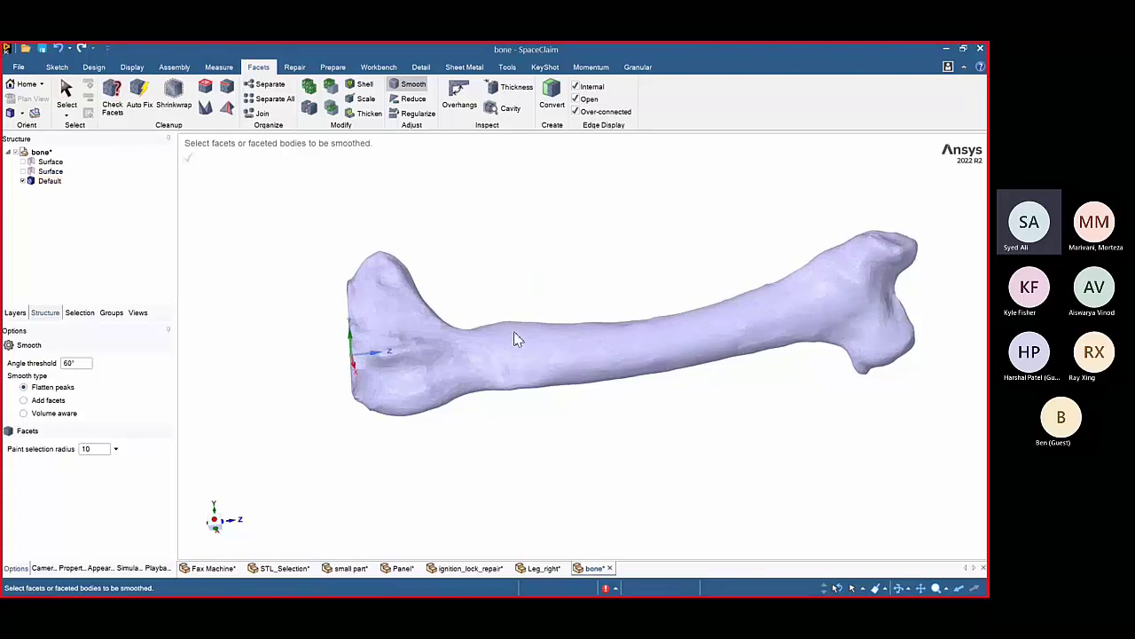
{"action": "scroll", "coordinate": [521, 367], "scroll_direction": "up", "scroll_amount": 2}
{"action": "middle_click_drag", "start_coordinate": [387, 339], "coordinate": [479, 319], "text": "ctrl"}
{"action": "middle_click_drag", "start_coordinate": [743, 359], "coordinate": [466, 337], "text": "ctrl"}
{"action": "scroll", "coordinate": [466, 337], "scroll_direction": "up", "scroll_amount": 2}
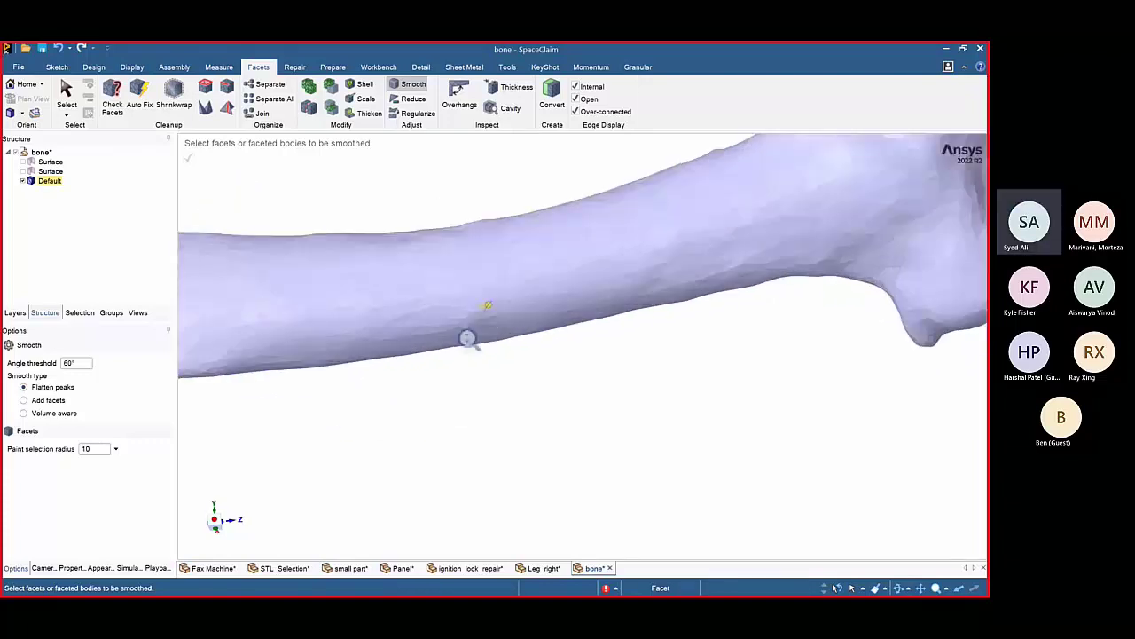
{"action": "middle_click_drag", "start_coordinate": [464, 296], "coordinate": [465, 368], "text": "ctrl"}
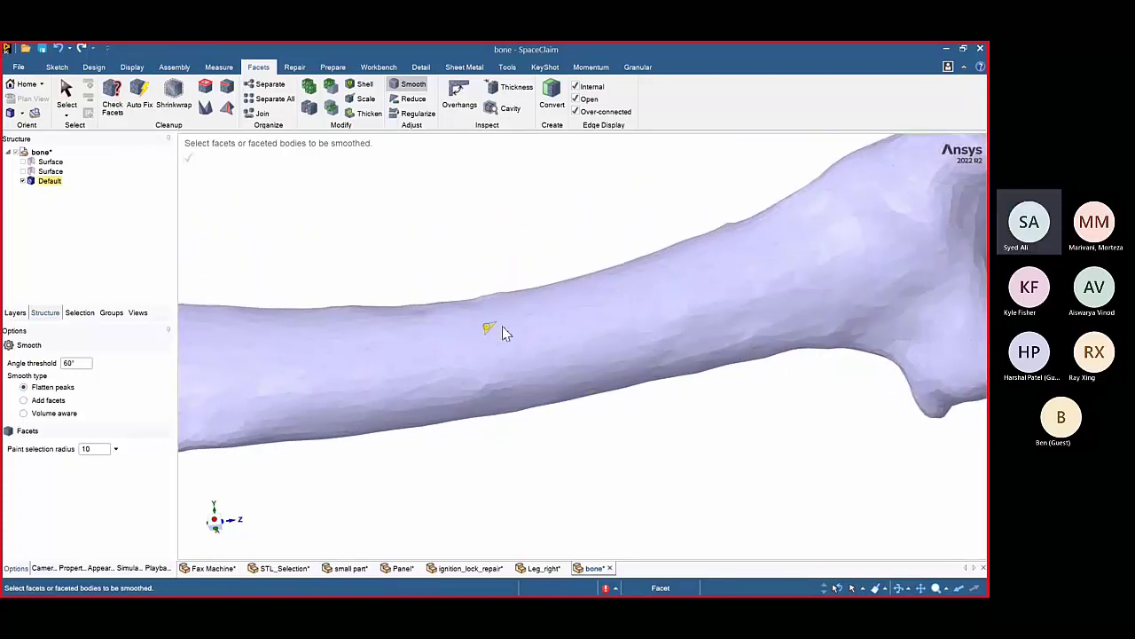
{"action": "mouse_move", "coordinate": [503, 330]}
{"action": "middle_mouse_down"}
{"action": "mouse_move", "coordinate": [529, 335]}
{"action": "mouse_move", "coordinate": [575, 388]}
{"action": "mouse_move", "coordinate": [552, 446]}
{"action": "mouse_move", "coordinate": [461, 278]}
{"action": "middle_mouse_up"}
{"action": "mouse_move", "coordinate": [460, 277]}
{"action": "left_mouse_down"}
{"action": "mouse_move", "coordinate": [511, 297]}
{"action": "mouse_move", "coordinate": [453, 328]}
{"action": "left_mouse_up"}
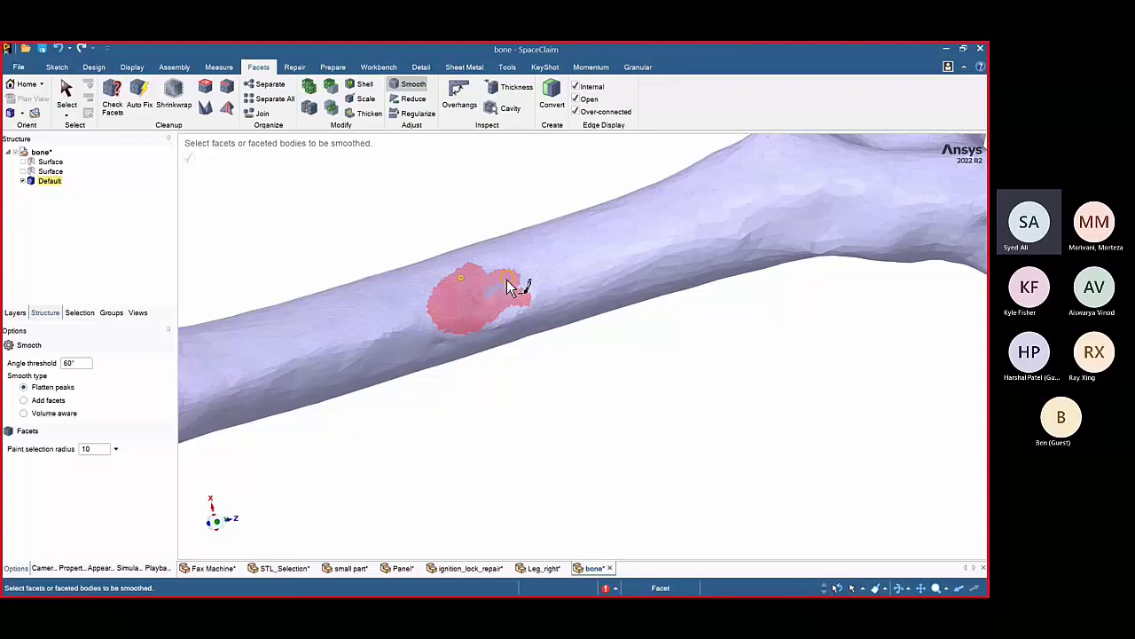
{"action": "left_click", "coordinate": [481, 270]}
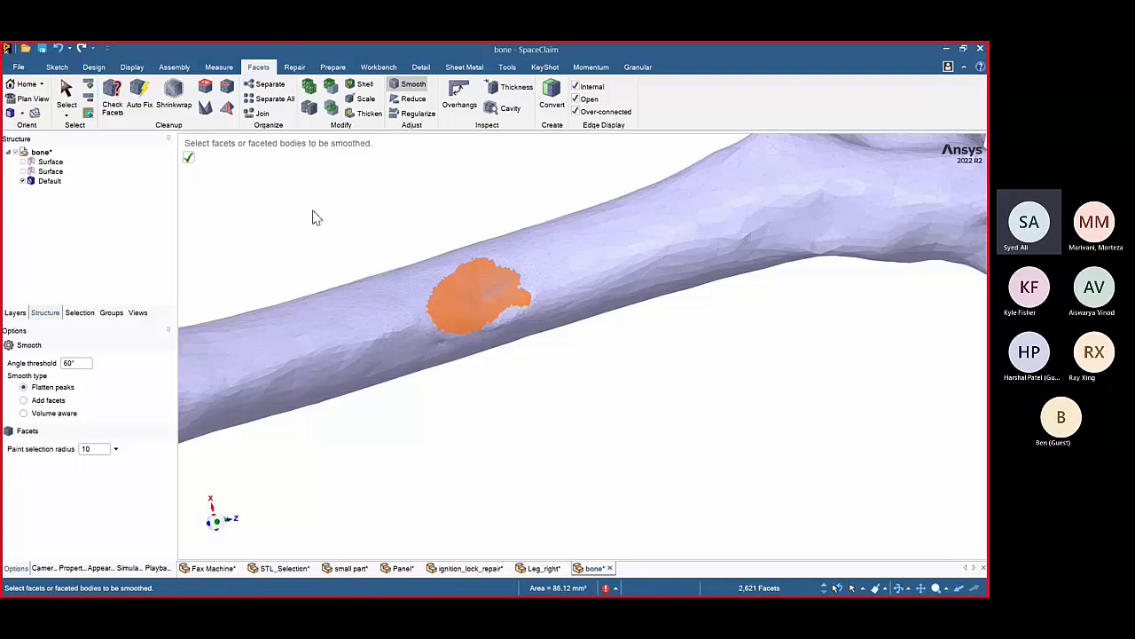
{"action": "left_click", "coordinate": [190, 159]}
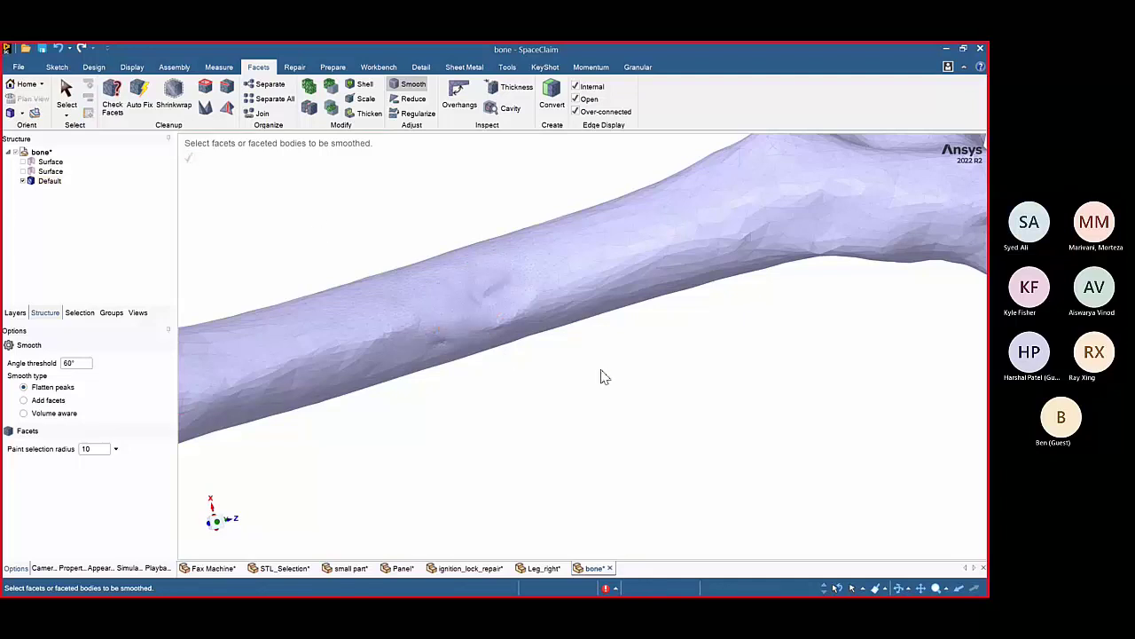
{"action": "middle_click_drag", "start_coordinate": [603, 371], "coordinate": [623, 360]}
{"action": "scroll", "coordinate": [623, 359], "scroll_direction": "down", "scroll_amount": 5}
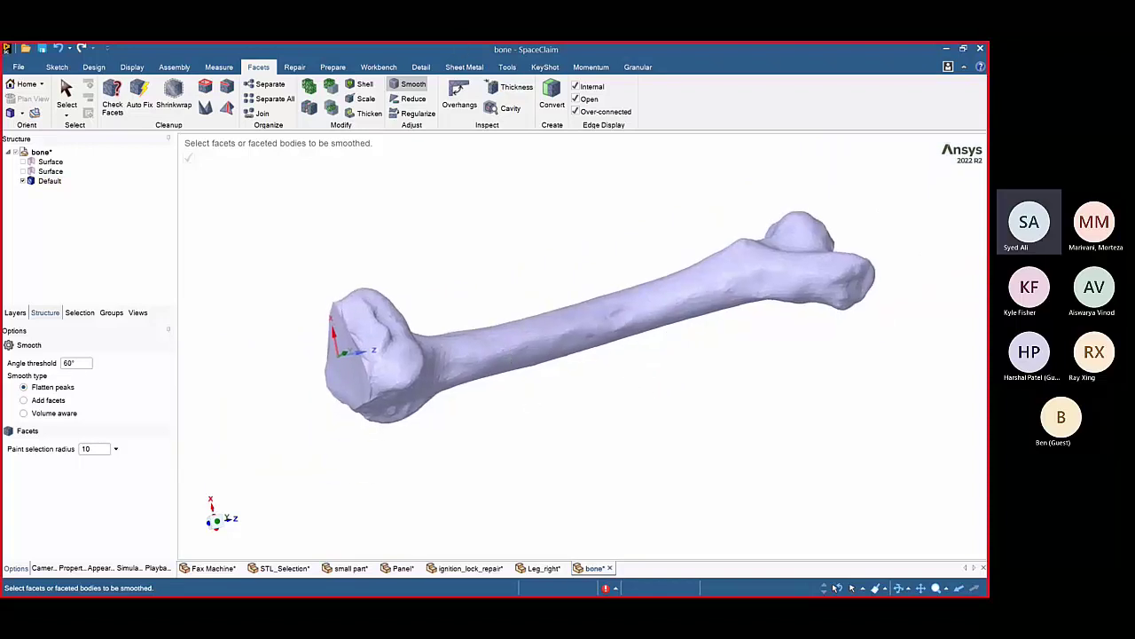
- In the Leg_right document, insert a plane based on the flat cut facets at the upper end of the leg
{"action": "left_click", "coordinate": [552, 571]}
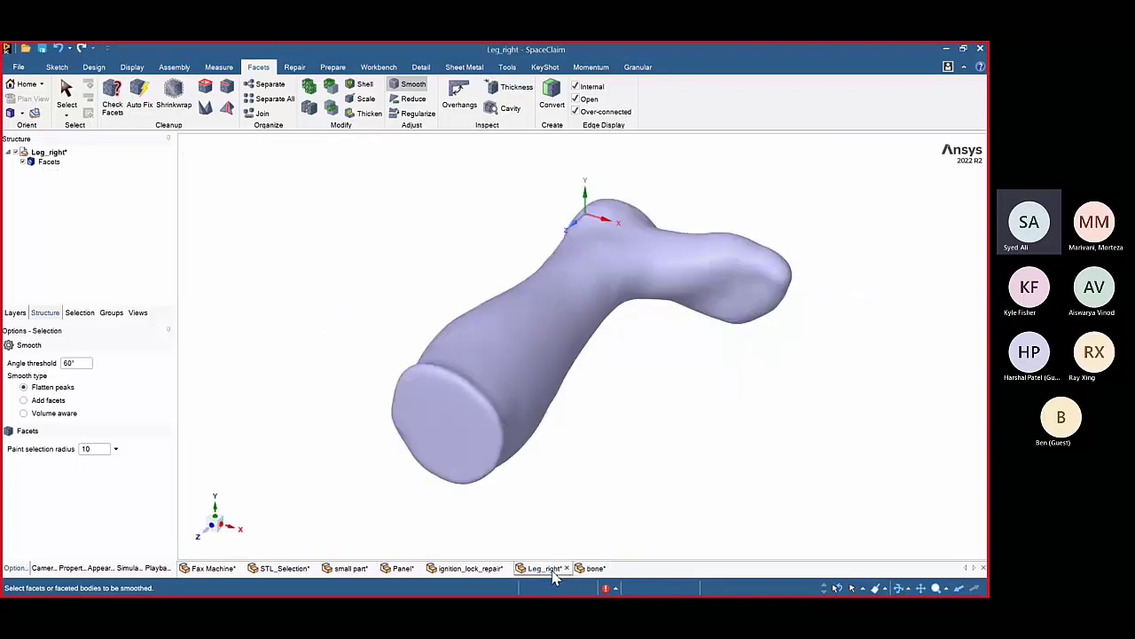
{"action": "middle_click_drag", "start_coordinate": [459, 462], "coordinate": [557, 241]}
{"action": "scroll", "coordinate": [561, 325], "scroll_direction": "down", "scroll_amount": 4}
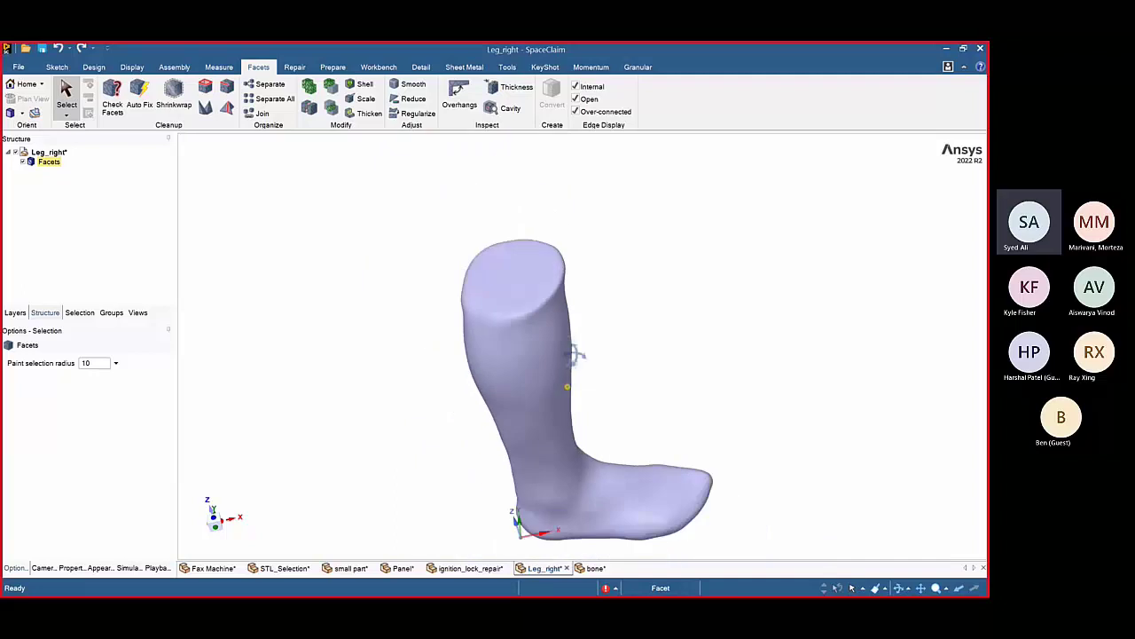
{"action": "middle_click_drag", "start_coordinate": [570, 383], "coordinate": [568, 342], "text": "shift"}
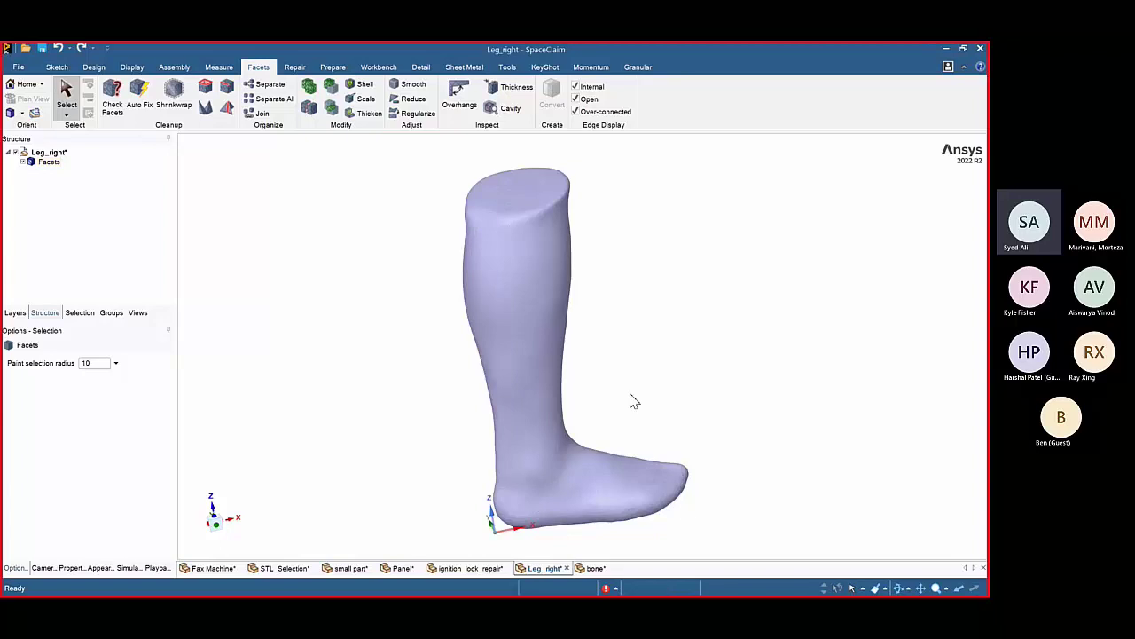
{"action": "middle_click_drag", "start_coordinate": [687, 512], "coordinate": [604, 515]}
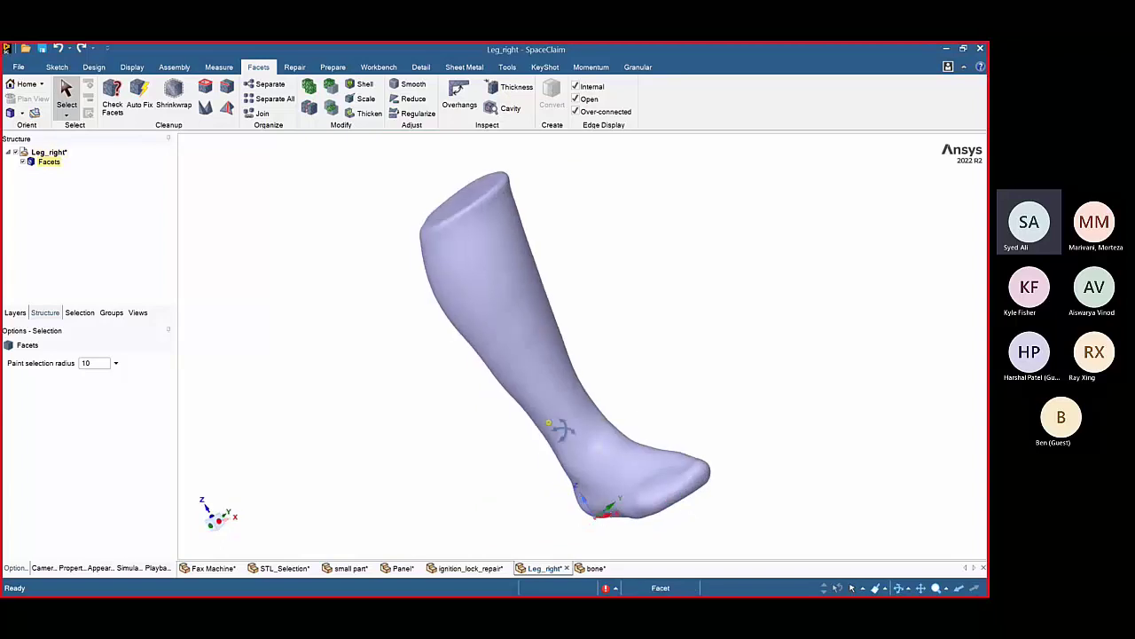
{"action": "middle_click_drag", "start_coordinate": [560, 428], "coordinate": [577, 388]}
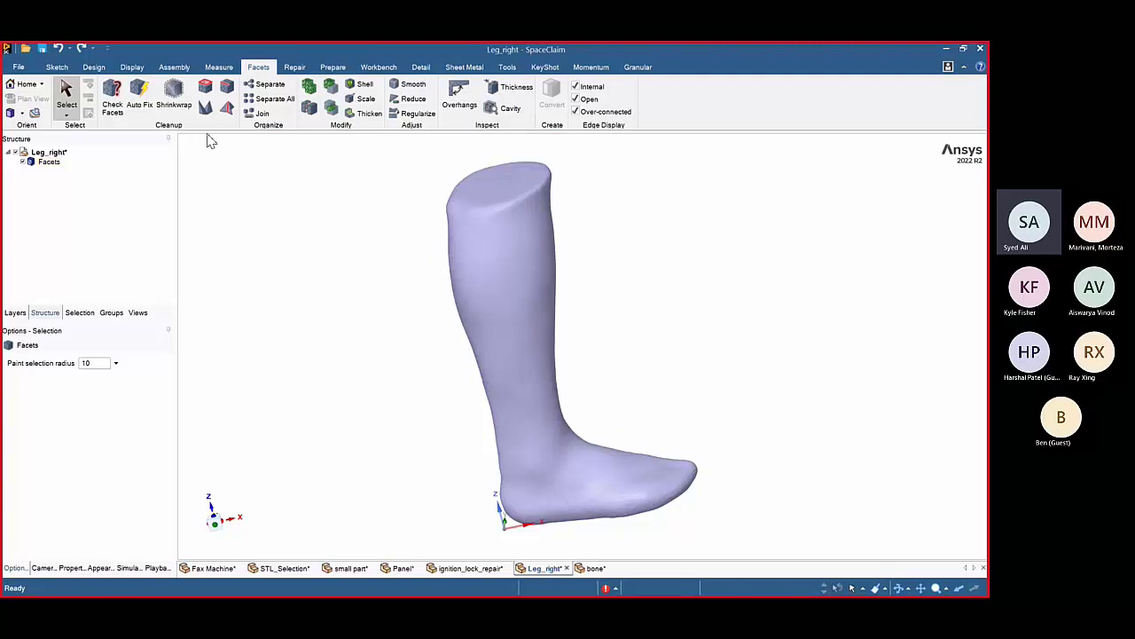
{"action": "left_click", "coordinate": [94, 69]}
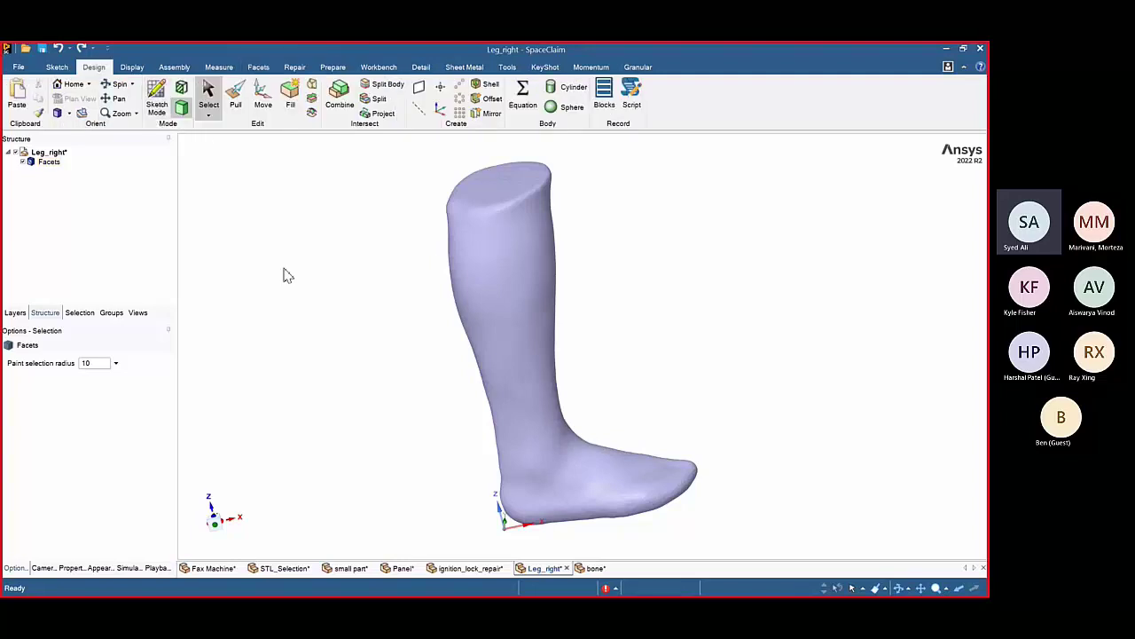
{"action": "left_click", "coordinate": [498, 184]}
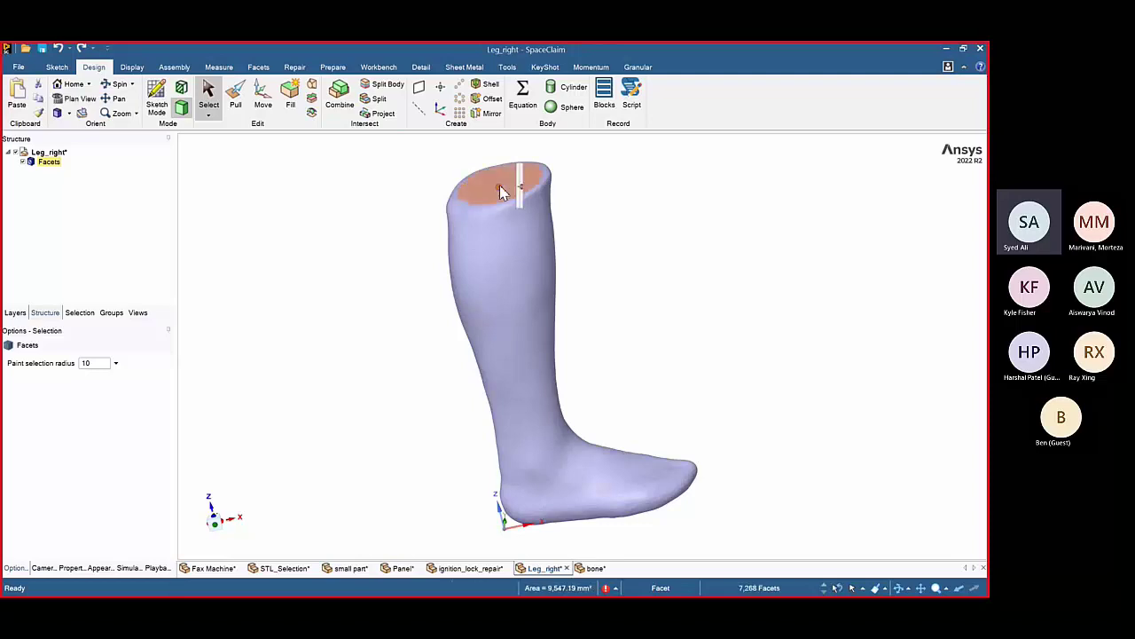
{"action": "left_click", "coordinate": [420, 90]}
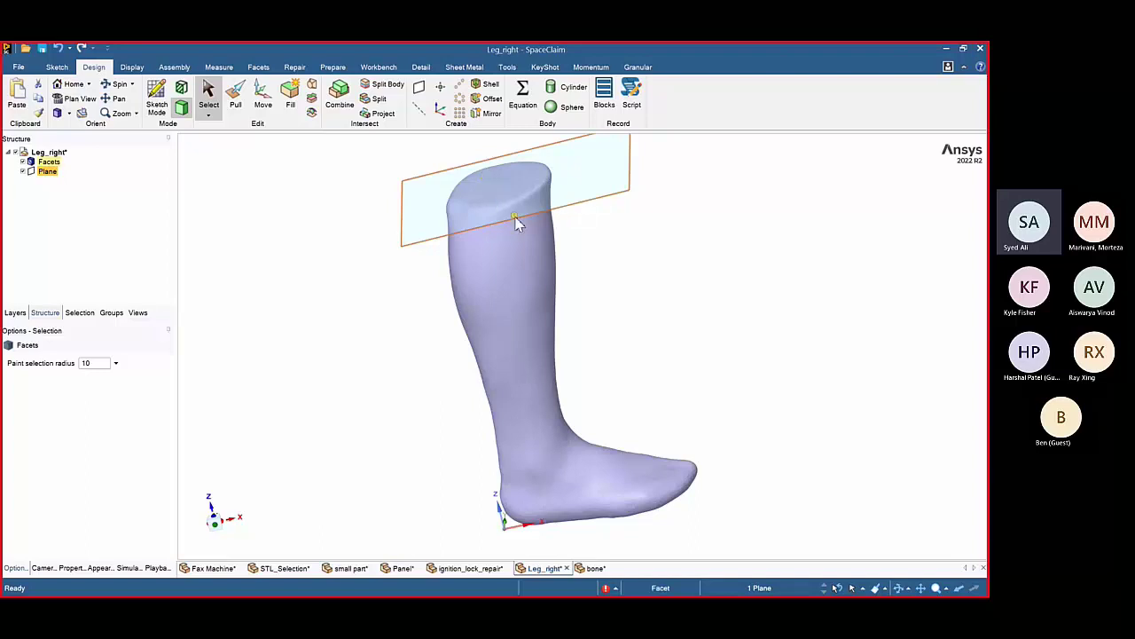
- Move the plane down the leg and create copies at several heights and tilts, rotating one copy by 60°
{"action": "key", "text": "m"}
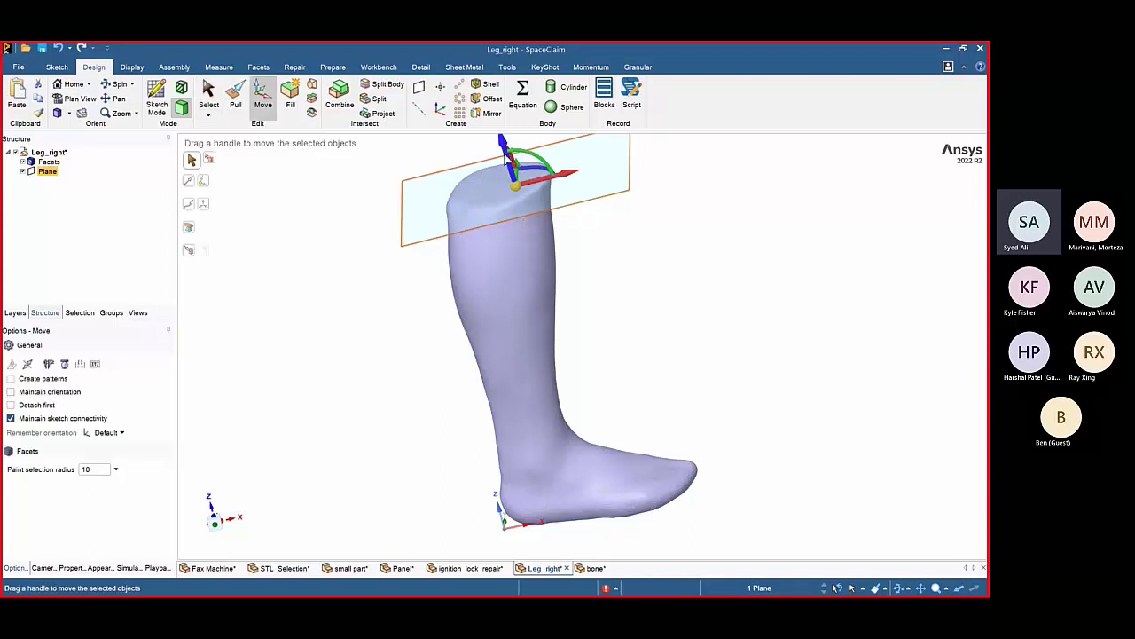
{"action": "left_click_drag", "start_coordinate": [511, 165], "coordinate": [512, 437]}
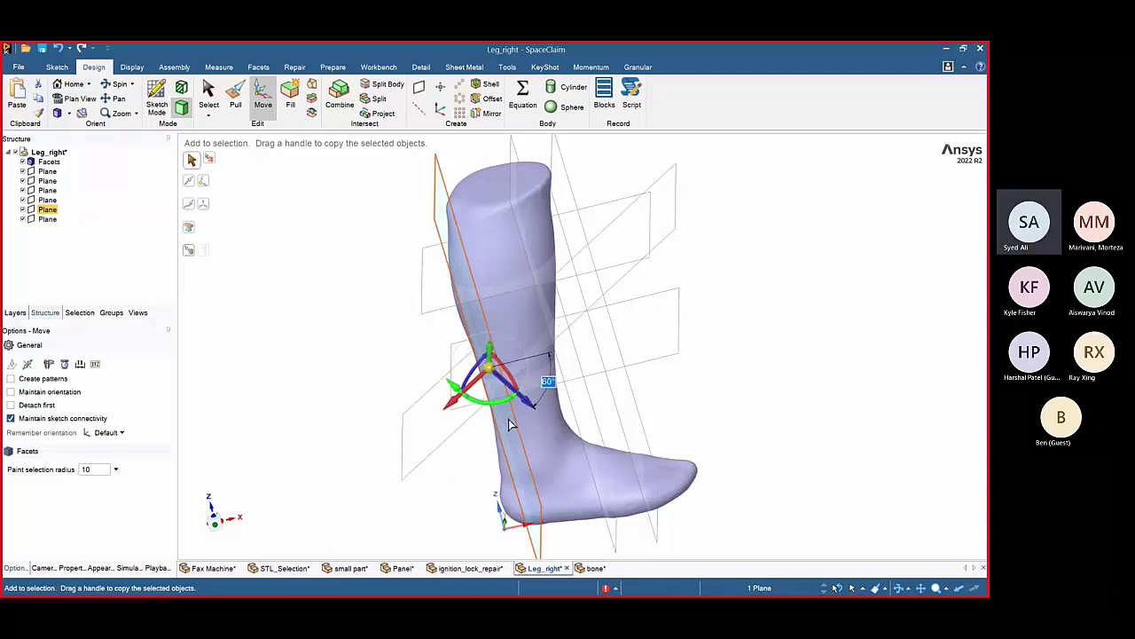
- Delete the two surplus steep planes, one behind the leg and one crossing the middle of the foot
{"action": "left_click", "coordinate": [512, 477]}
{"action": "key", "text": "Escape"}
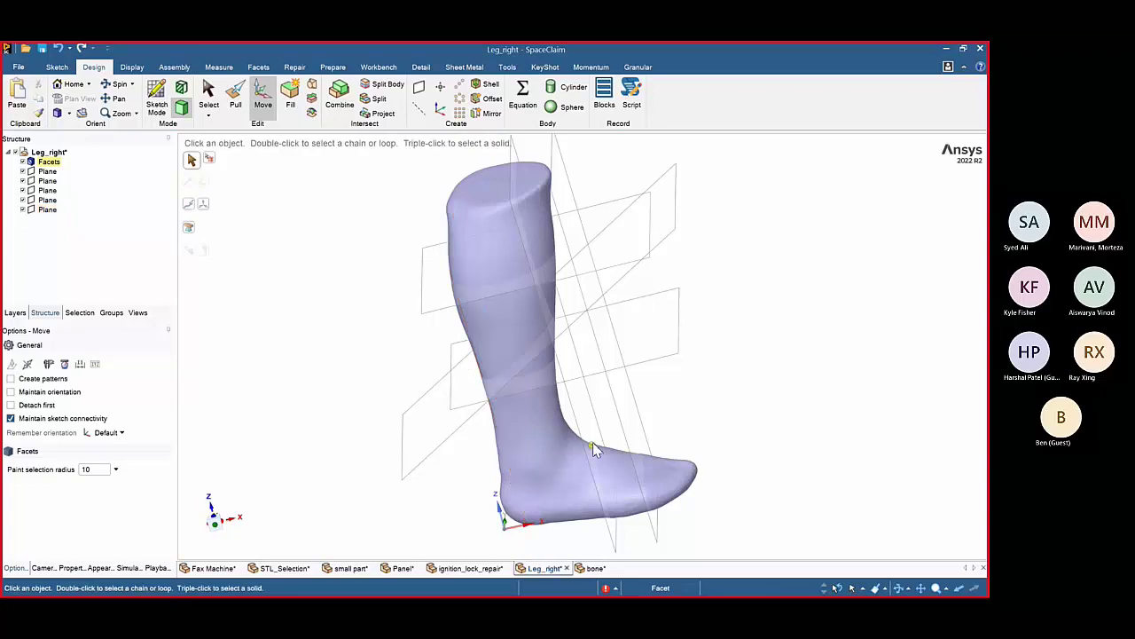
{"action": "left_click", "coordinate": [598, 428]}
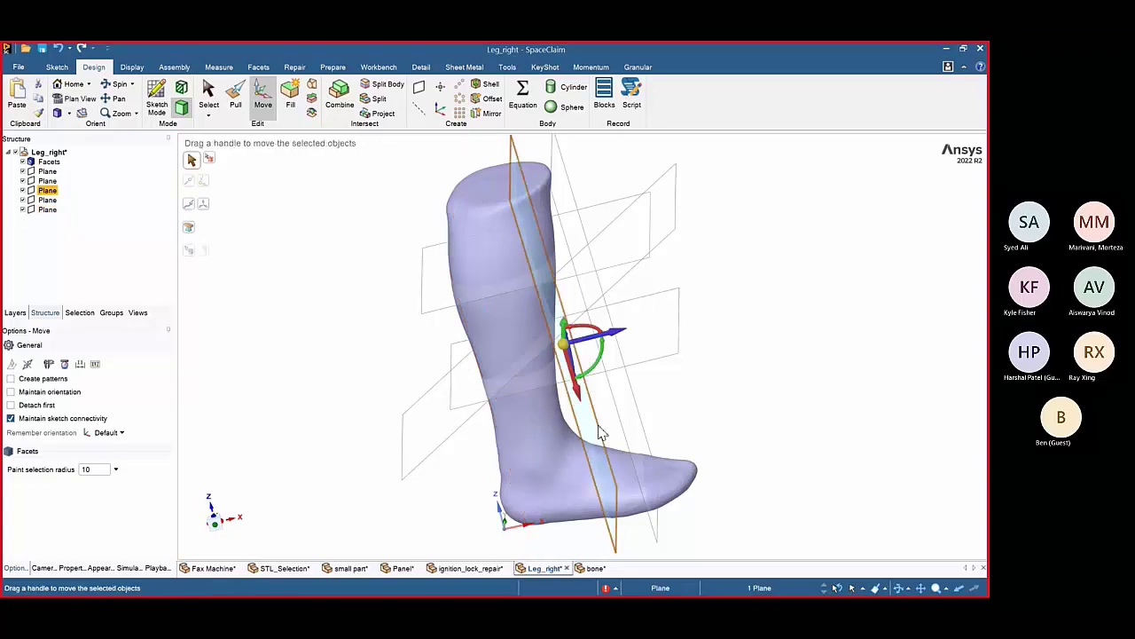
{"action": "key", "text": "Delete"}
- Move the diagonal plane about 141 mm down along its normal so it cuts through the ankle and heel
{"action": "left_click", "coordinate": [473, 426]}
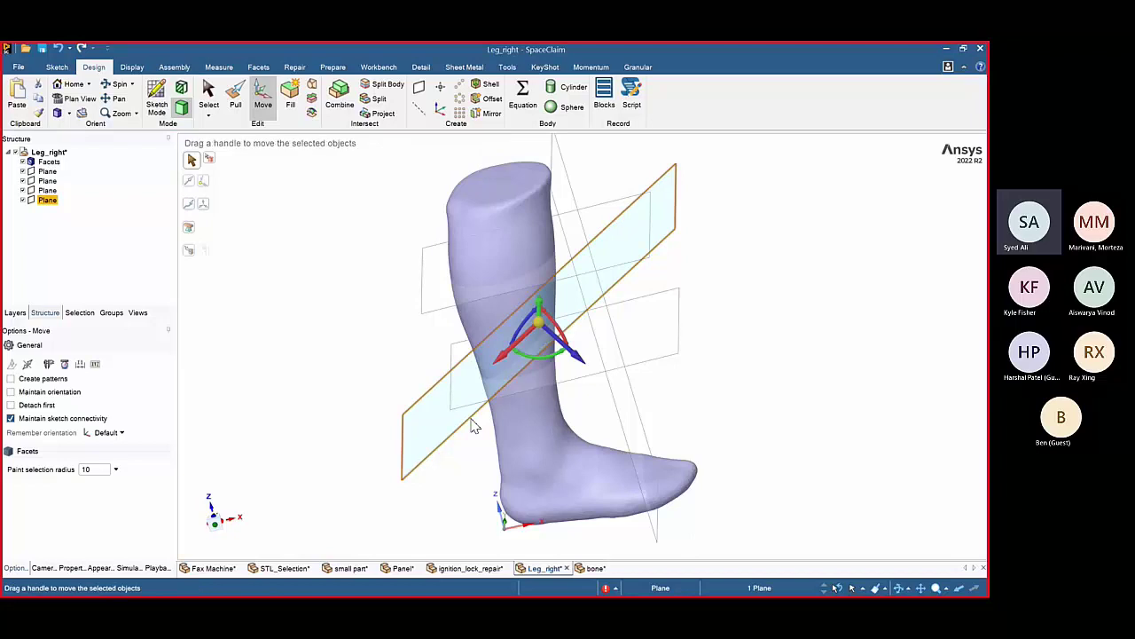
{"action": "left_click_drag", "start_coordinate": [591, 380], "coordinate": [767, 448]}
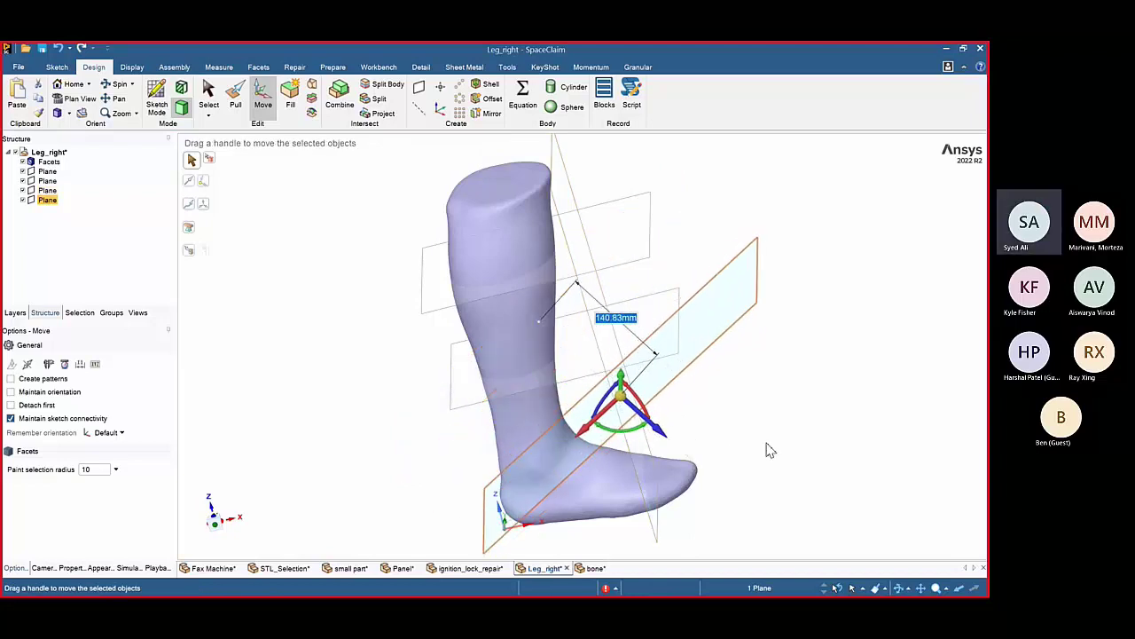
{"action": "key", "text": "Escape"}
{"action": "middle_click_drag", "start_coordinate": [346, 358], "coordinate": [337, 393]}
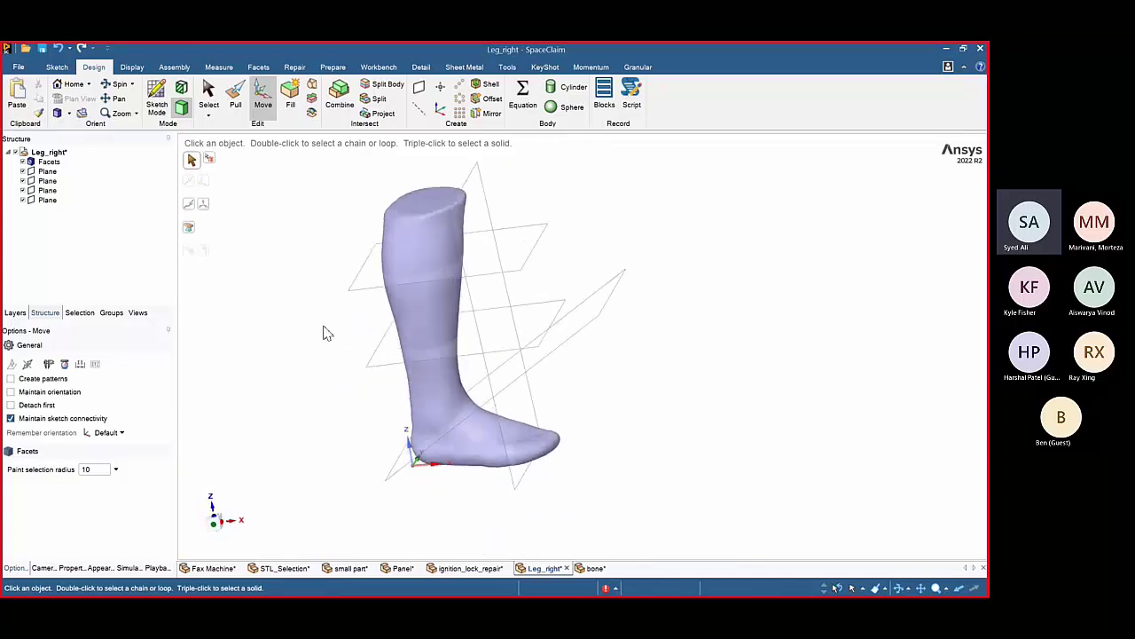
- Start a Skin Surface on the leg facets between the two upper cross-section planes
{"action": "left_click", "coordinate": [504, 68]}
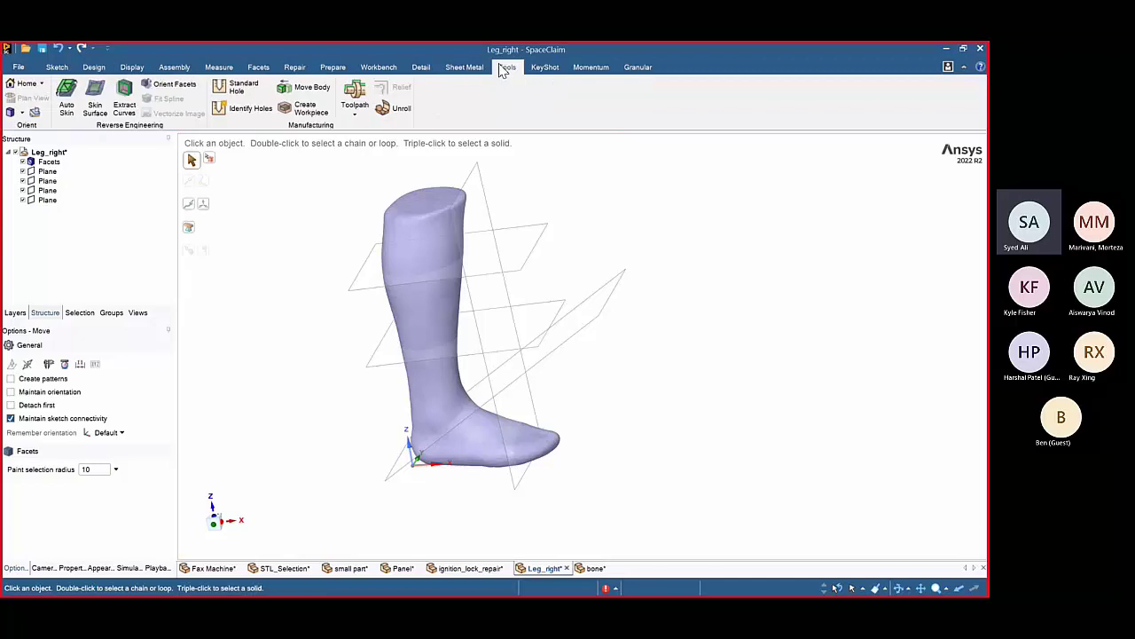
{"action": "left_click", "coordinate": [95, 105]}
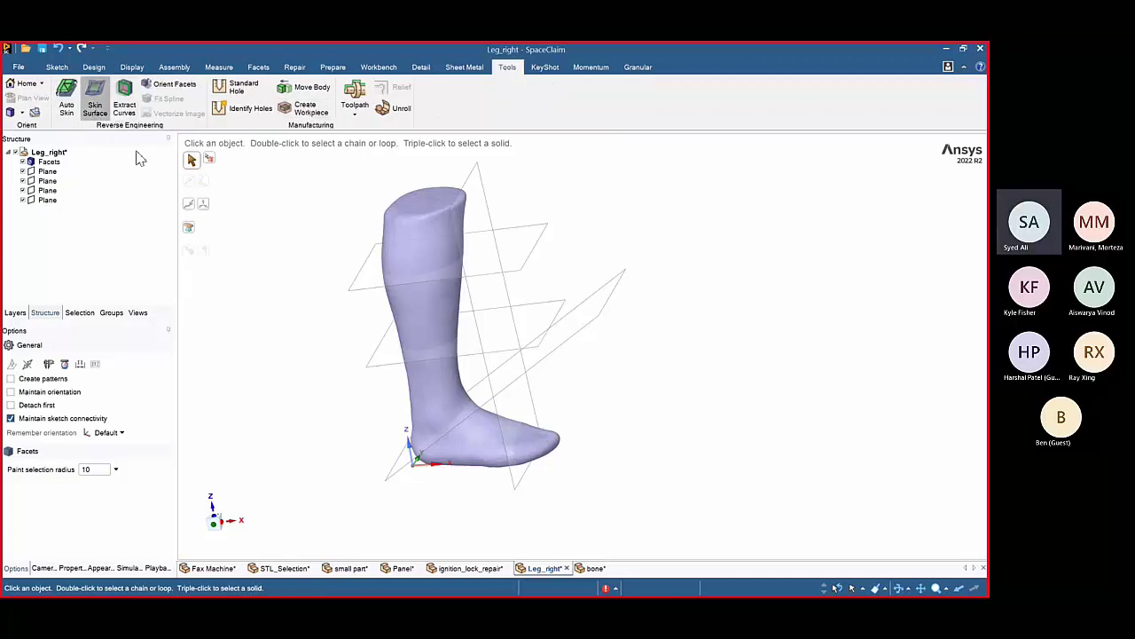
{"action": "left_click", "coordinate": [377, 292]}
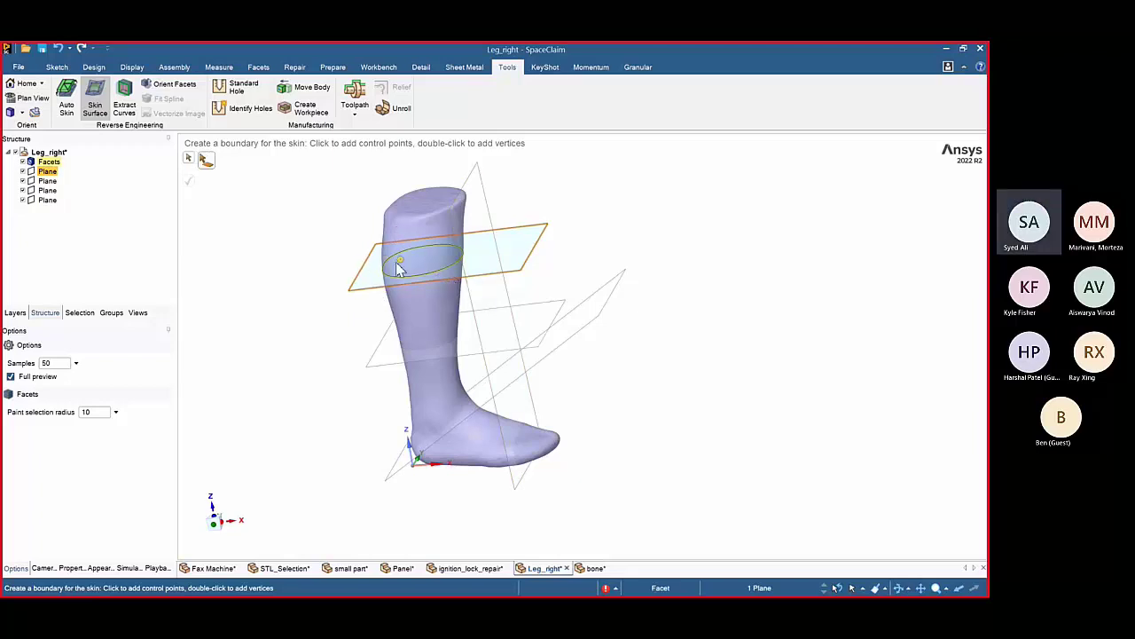
{"action": "left_click", "coordinate": [388, 366]}
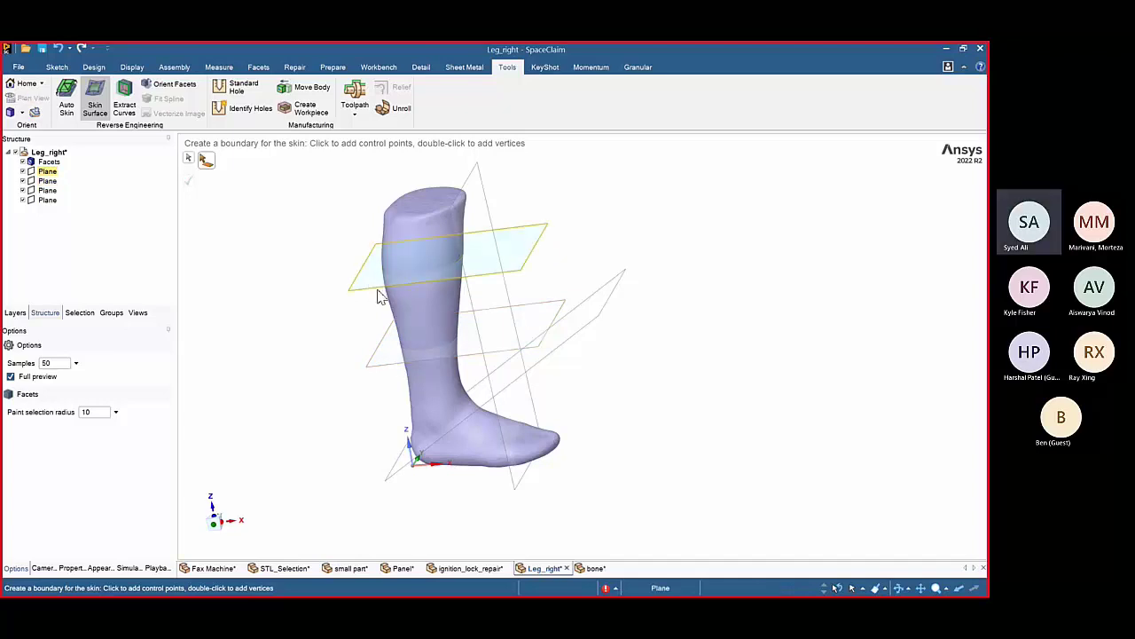
{"action": "left_click", "coordinate": [374, 295]}
{"action": "left_click", "coordinate": [391, 372], "text": "ctrl"}
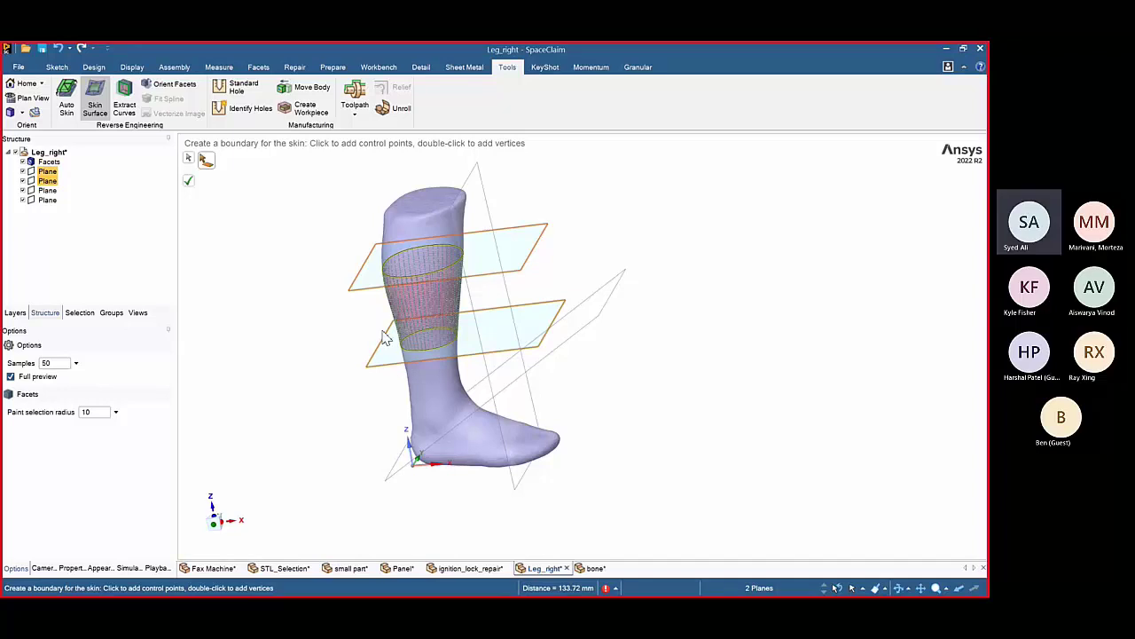
{"action": "scroll", "coordinate": [385, 337], "scroll_direction": "up", "scroll_amount": 6}
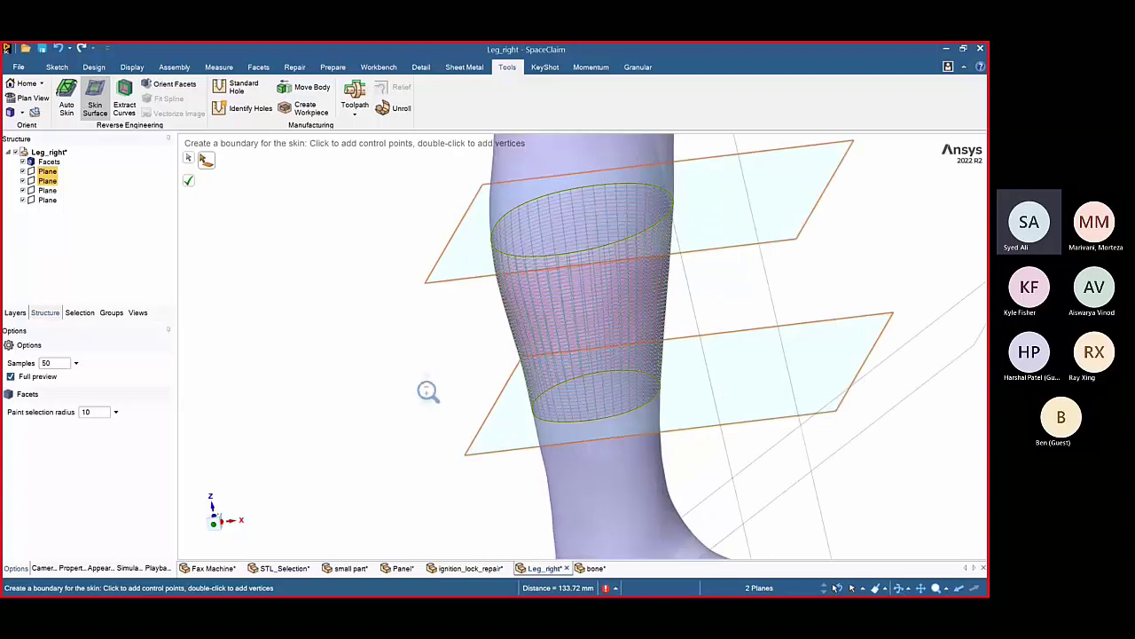
{"action": "middle_click_drag", "start_coordinate": [428, 392], "coordinate": [431, 380], "text": "shift"}
{"action": "middle_click_drag", "start_coordinate": [431, 380], "coordinate": [399, 380], "text": "ctrl"}
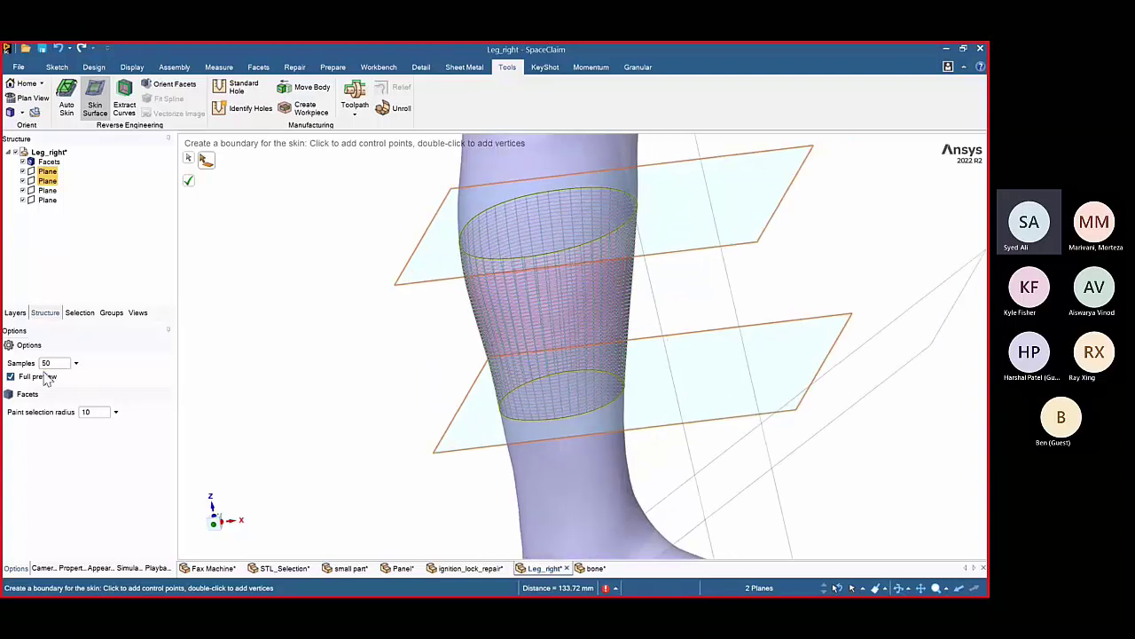
- Extend the skin through the diagonal heel plane to the steep forefoot plane and create the surface
{"action": "scroll", "coordinate": [393, 398], "scroll_direction": "down", "scroll_amount": 4}
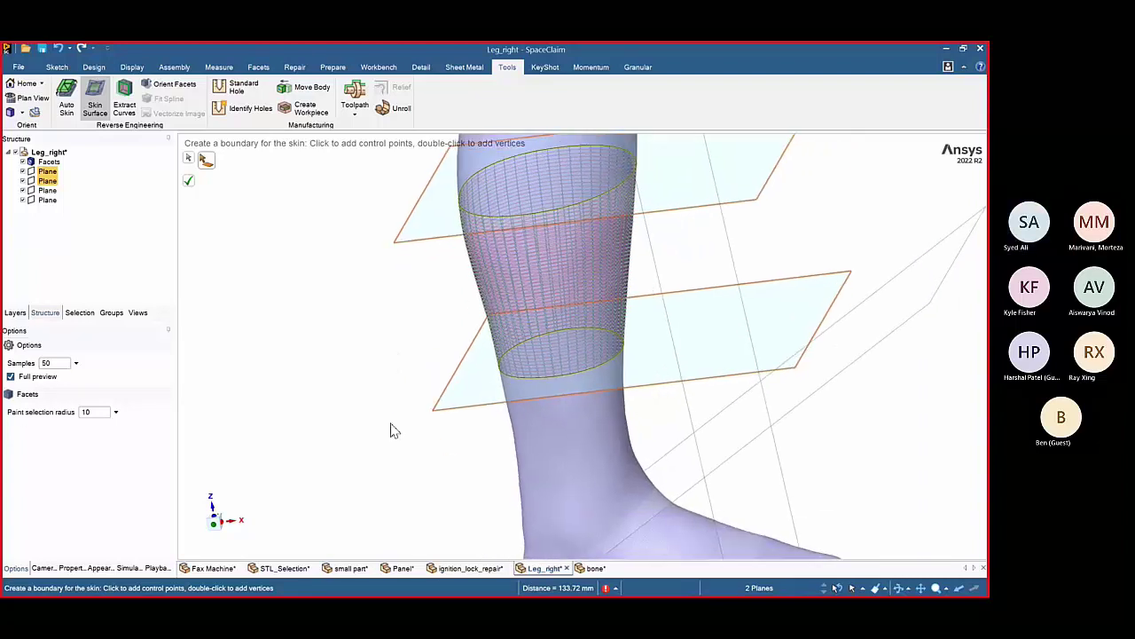
{"action": "left_click", "coordinate": [427, 475], "text": "ctrl"}
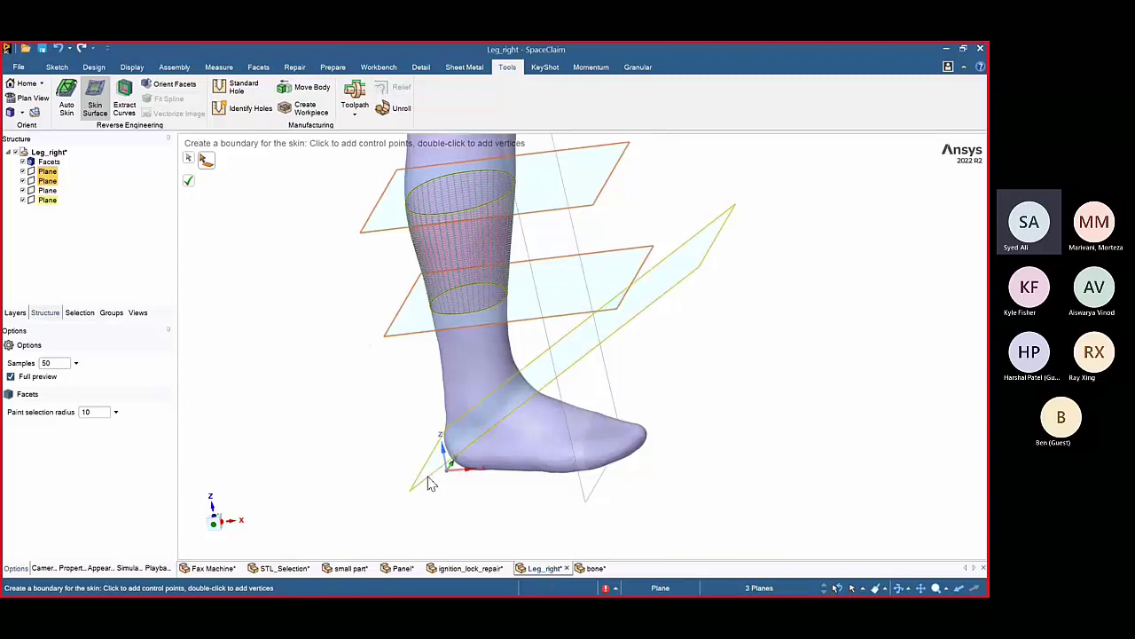
{"action": "left_click", "coordinate": [592, 496], "text": "ctrl"}
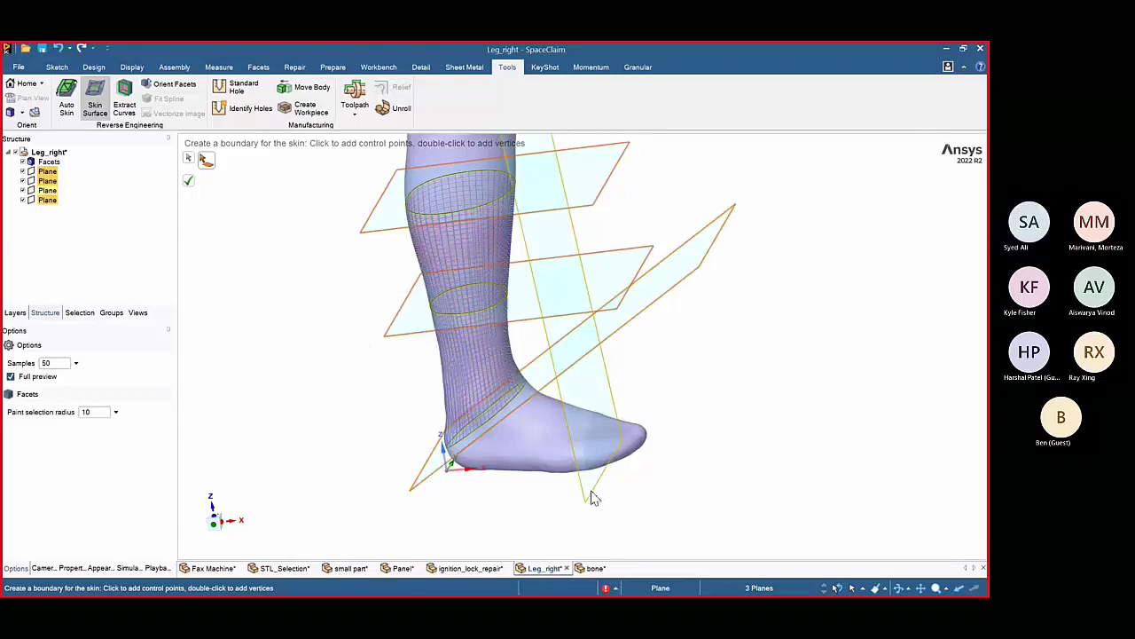
{"action": "middle_click_drag", "start_coordinate": [572, 494], "coordinate": [460, 410]}
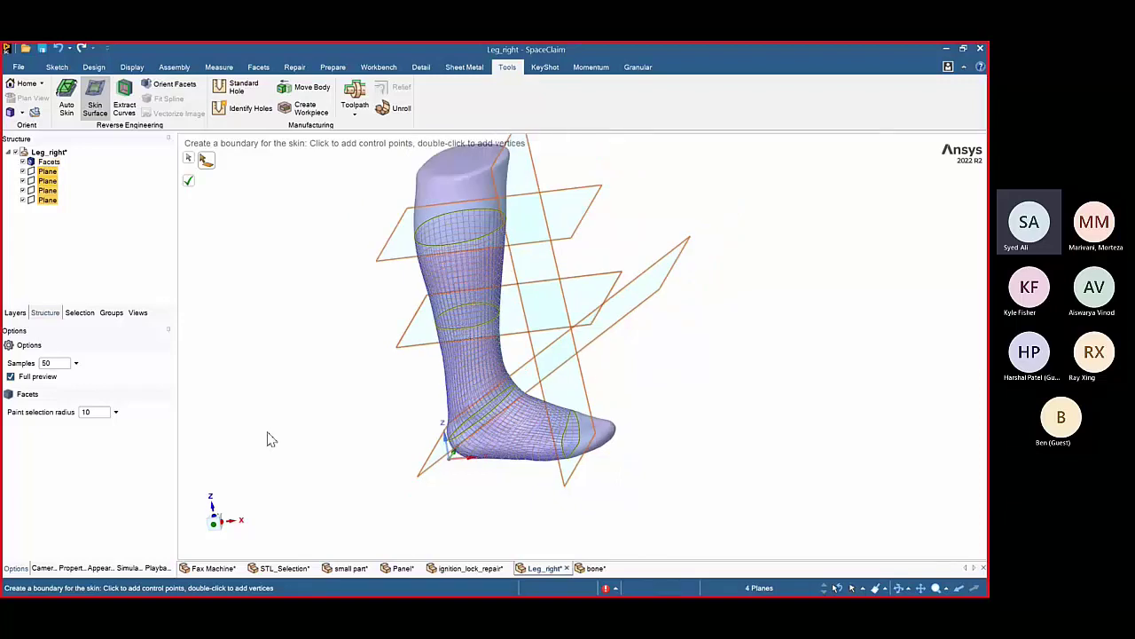
{"action": "left_click", "coordinate": [189, 182]}
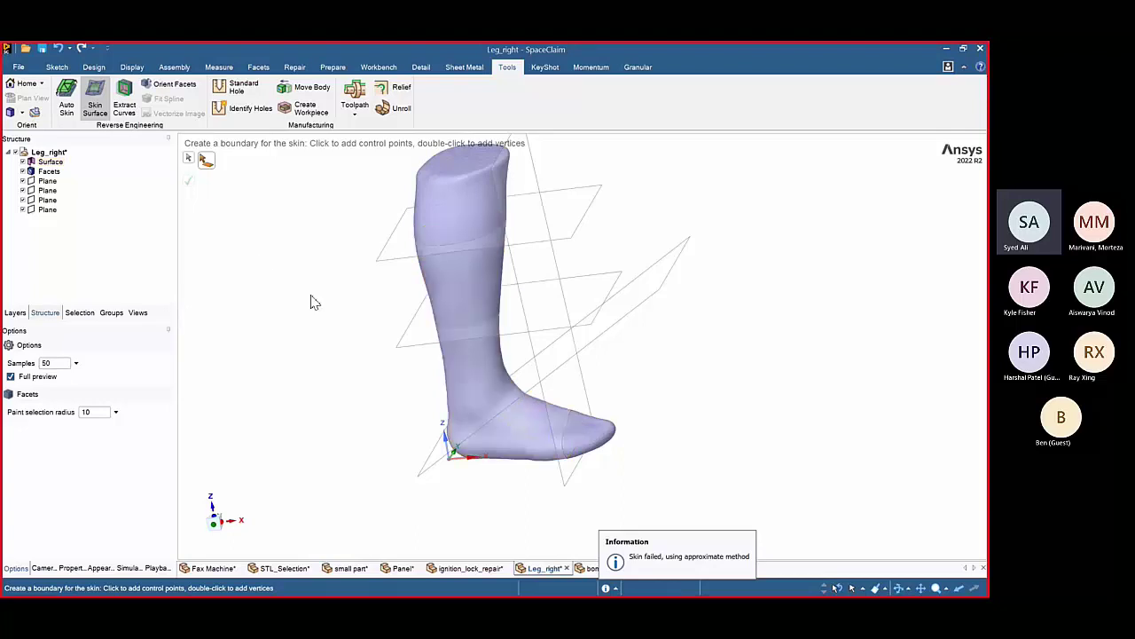
- Skin the toe area from the open forefoot edge of the surface to a point at the tip of the toes
{"action": "scroll", "coordinate": [264, 261], "scroll_direction": "up", "scroll_amount": 2}
{"action": "scroll", "coordinate": [621, 439], "scroll_direction": "up", "scroll_amount": 4}
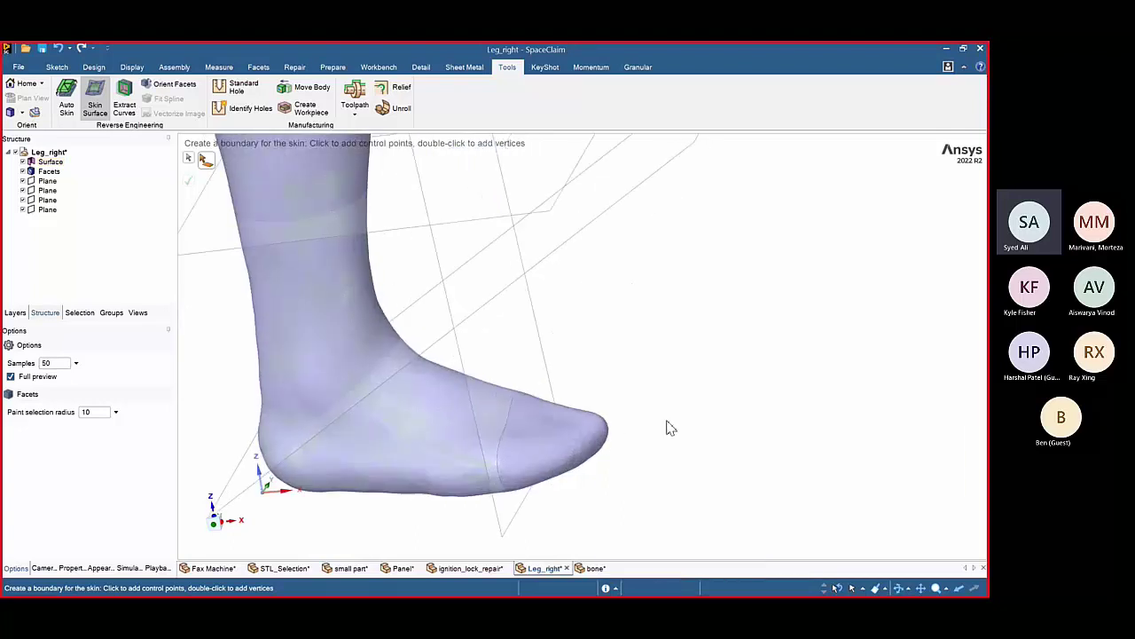
{"action": "mouse_move", "coordinate": [602, 459]}
{"action": "middle_mouse_down"}
{"action": "mouse_move", "coordinate": [594, 456]}
{"action": "mouse_move", "coordinate": [599, 465]}
{"action": "middle_mouse_up"}
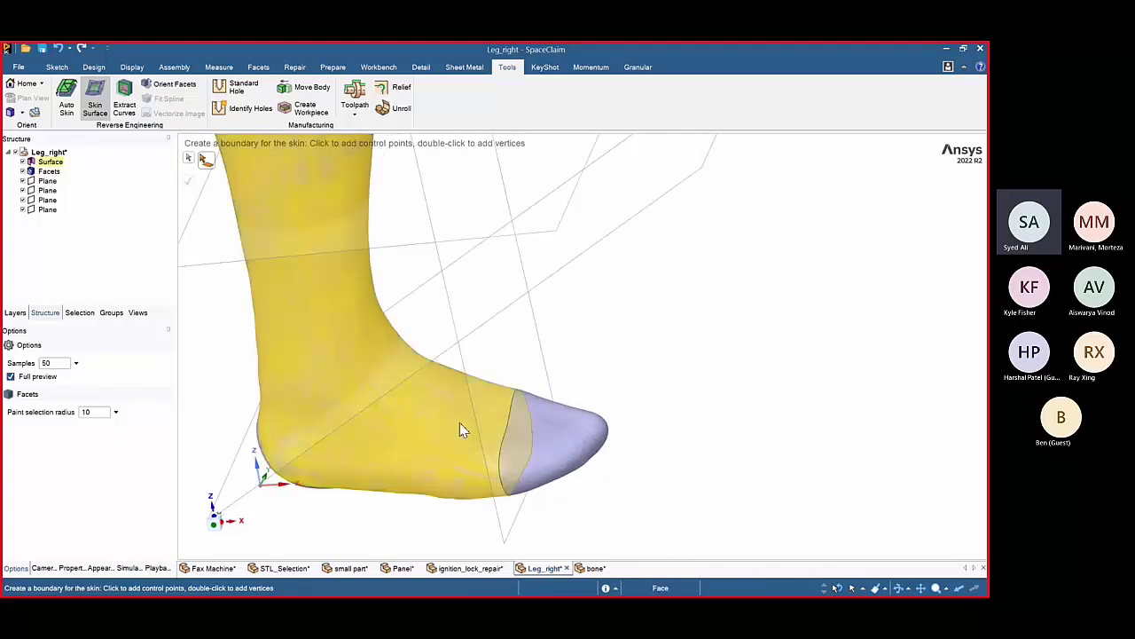
{"action": "left_click", "coordinate": [507, 453]}
{"action": "middle_click_drag", "start_coordinate": [508, 453], "coordinate": [599, 501]}
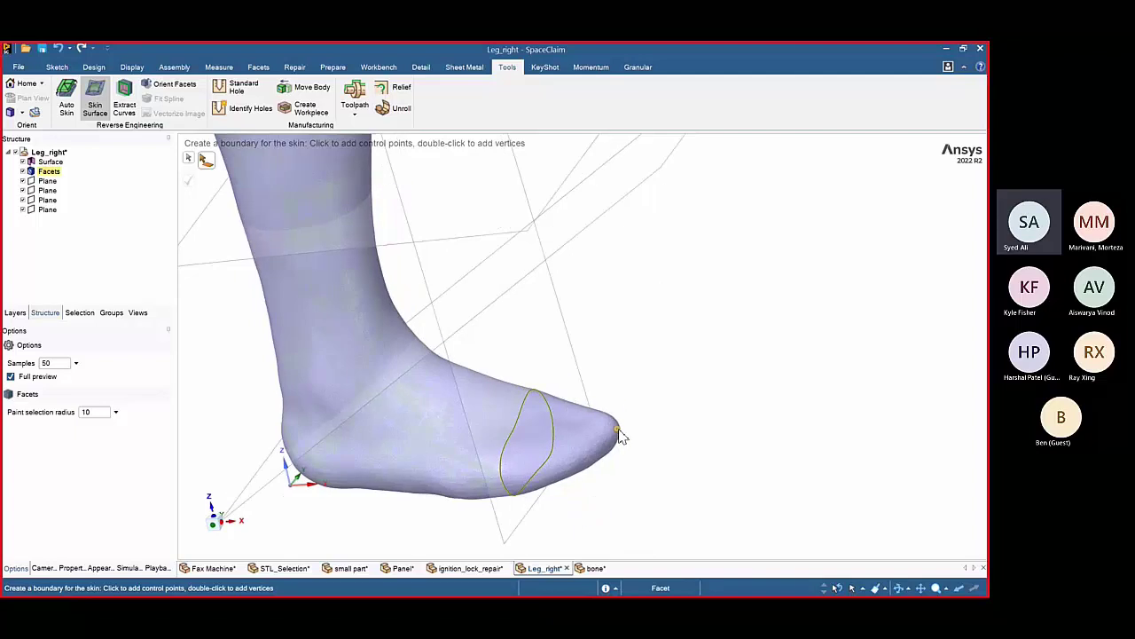
{"action": "left_click", "coordinate": [619, 432]}
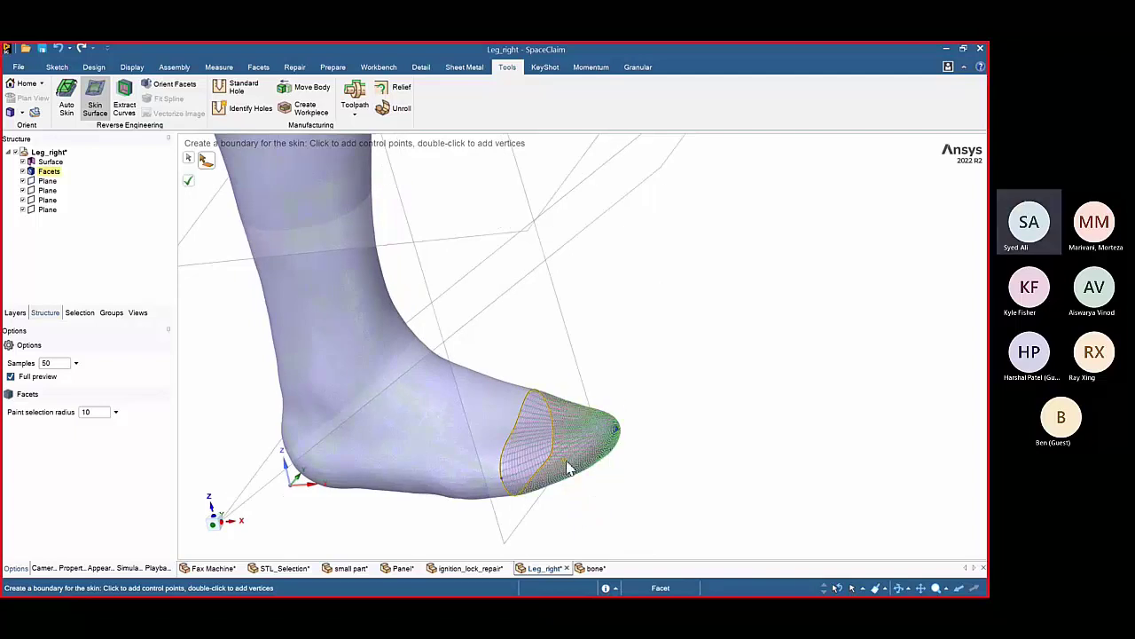
{"action": "middle_click_drag", "start_coordinate": [568, 468], "coordinate": [540, 475]}
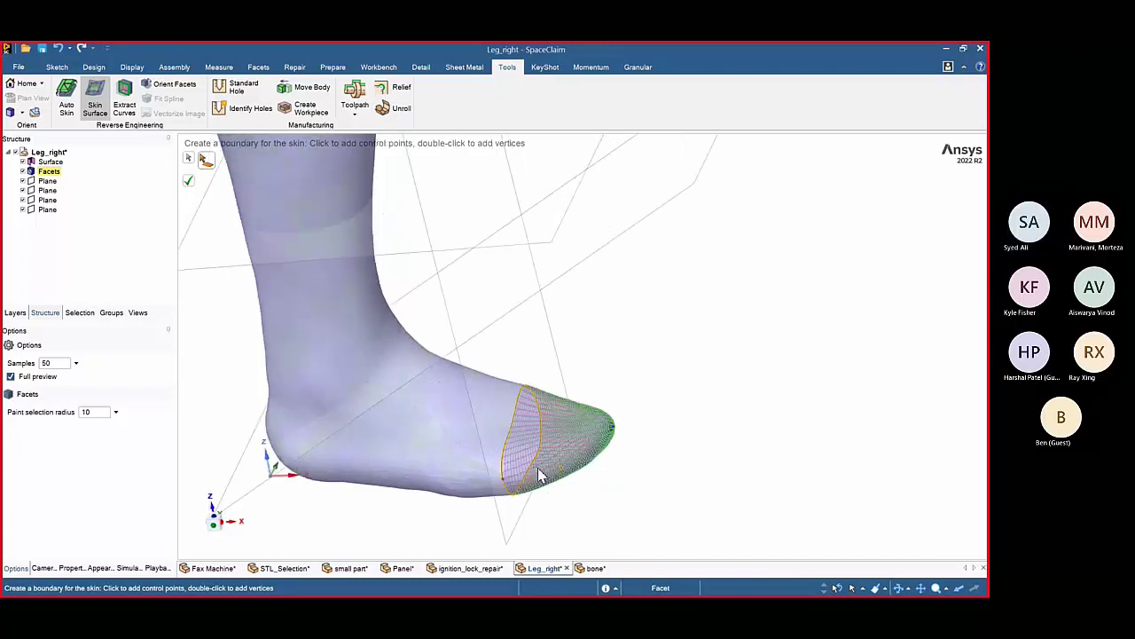
{"action": "scroll", "coordinate": [526, 466], "scroll_direction": "up", "scroll_amount": 4}
{"action": "scroll", "coordinate": [527, 467], "scroll_direction": "down", "scroll_amount": 5}
{"action": "left_click", "coordinate": [190, 182]}
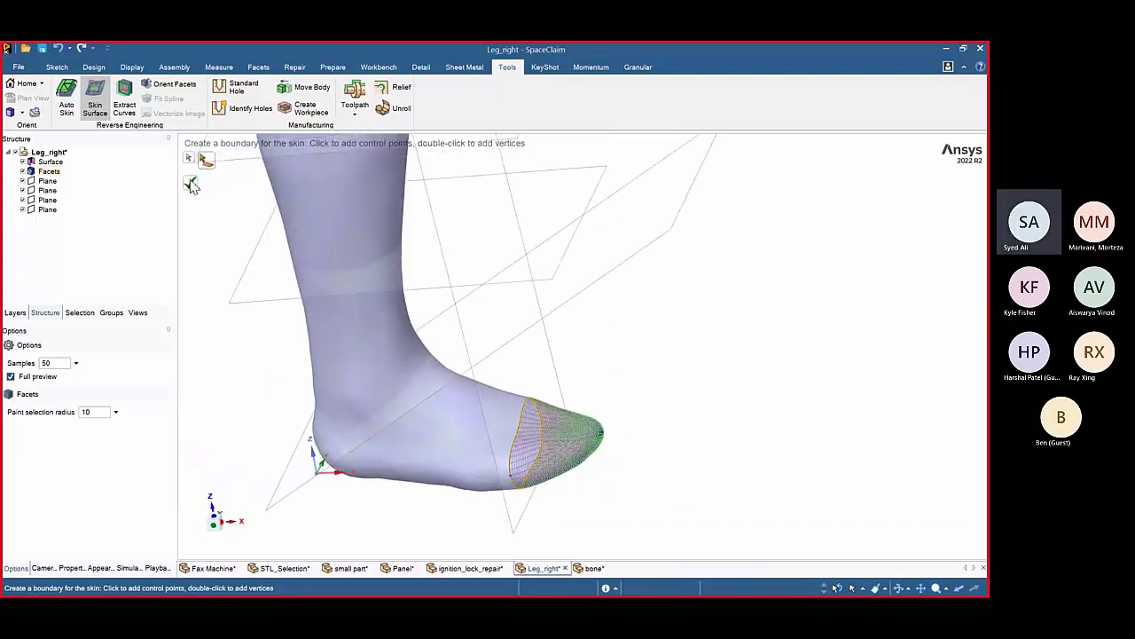
{"action": "left_click", "coordinate": [192, 184]}
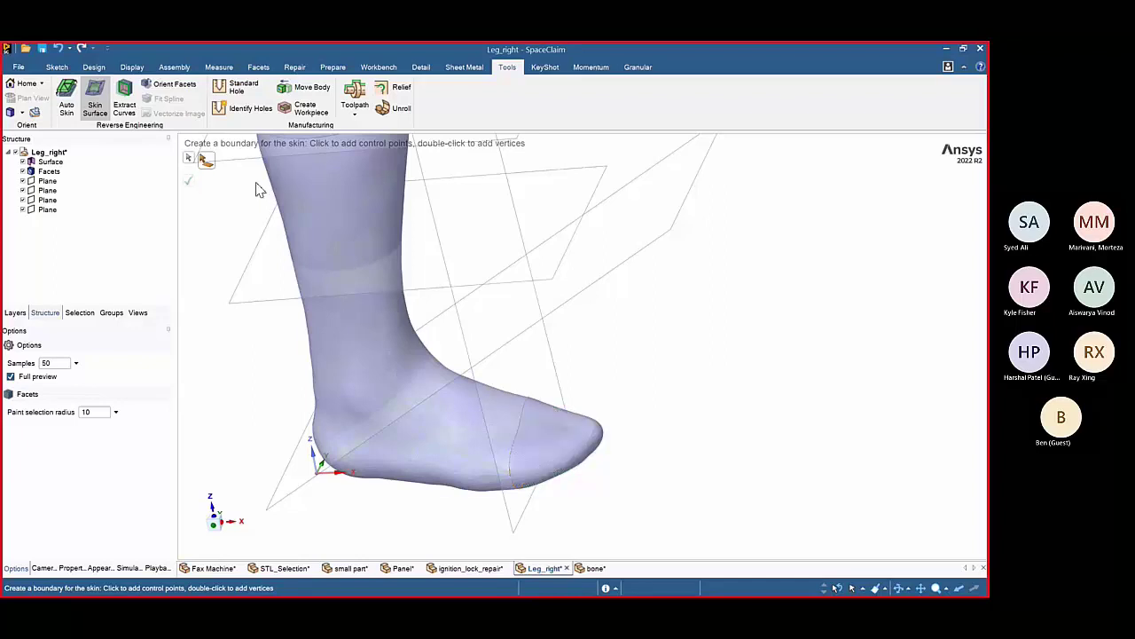
- Hide the leg facets and all four section planes, leaving only the skinned surface displayed
{"action": "middle_click_drag", "start_coordinate": [650, 369], "coordinate": [671, 426], "text": "ctrl"}
{"action": "scroll", "coordinate": [760, 393], "scroll_direction": "down", "scroll_amount": 3}
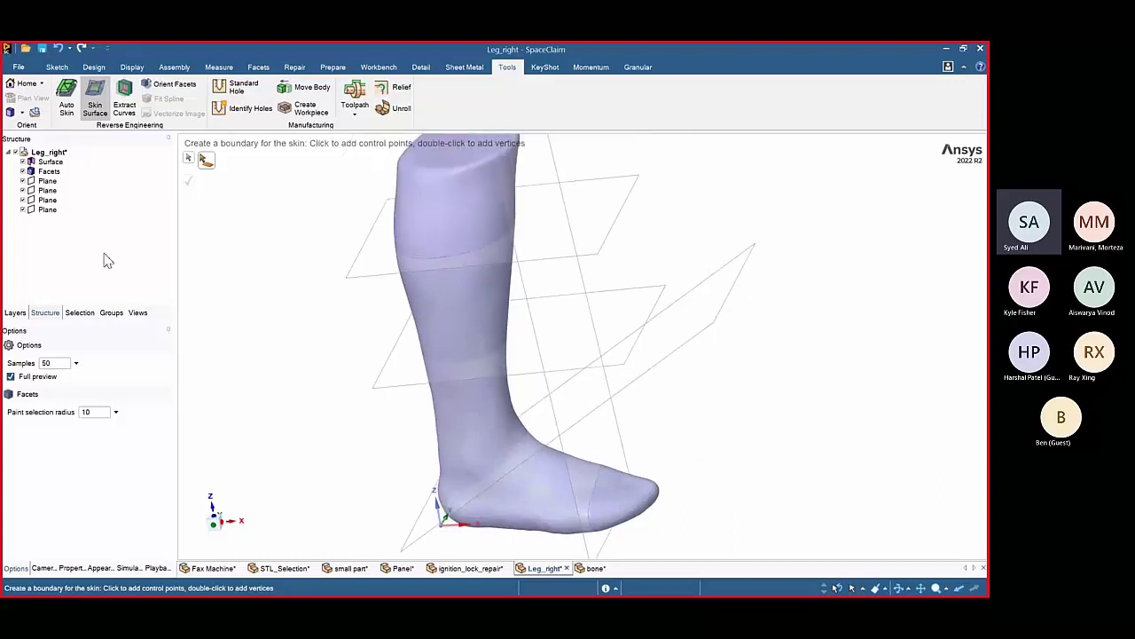
{"action": "left_click", "coordinate": [24, 173]}
{"action": "left_click", "coordinate": [24, 170]}
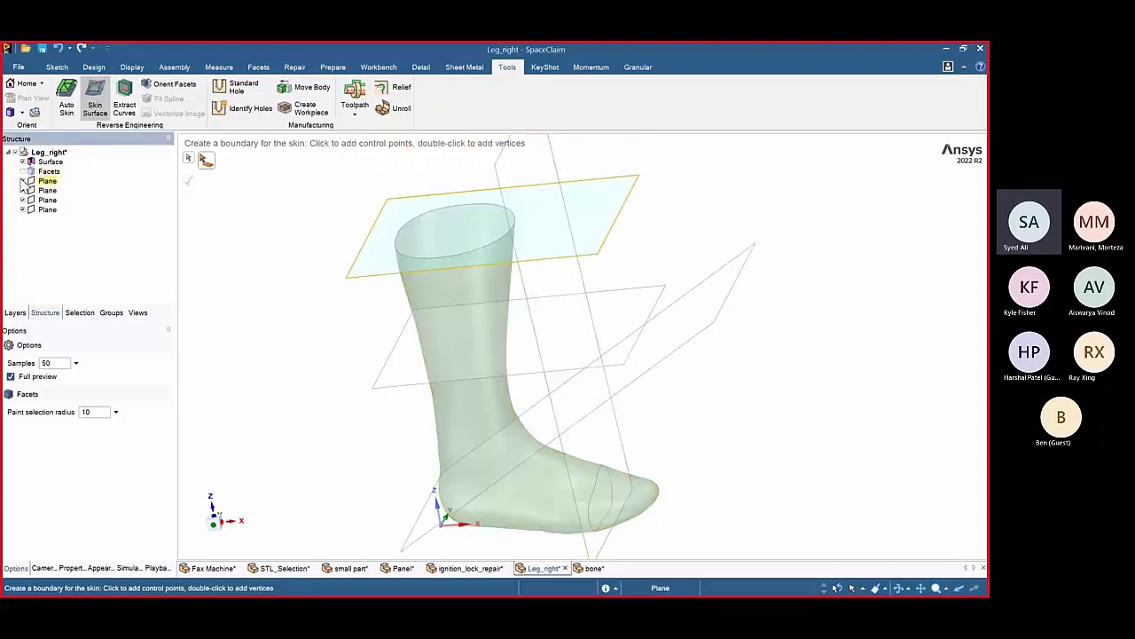
{"action": "left_click", "coordinate": [24, 181]}
{"action": "left_click", "coordinate": [23, 191]}
{"action": "left_click", "coordinate": [23, 182]}
{"action": "left_click", "coordinate": [23, 200]}
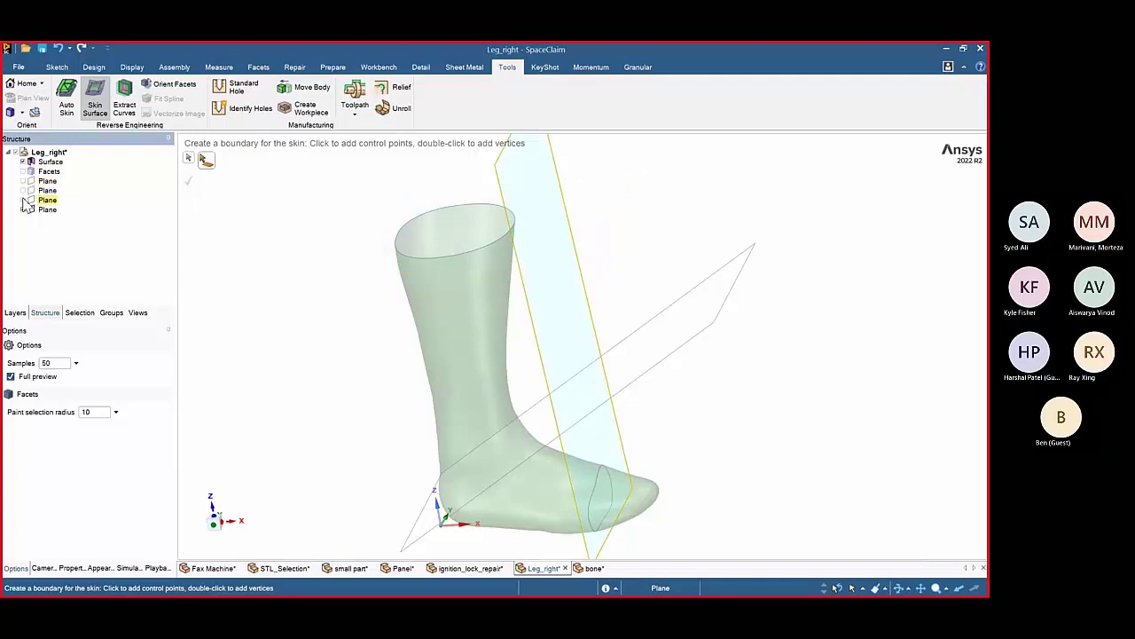
{"action": "left_click", "coordinate": [23, 210]}
{"action": "middle_click_drag", "start_coordinate": [317, 330], "coordinate": [321, 333]}
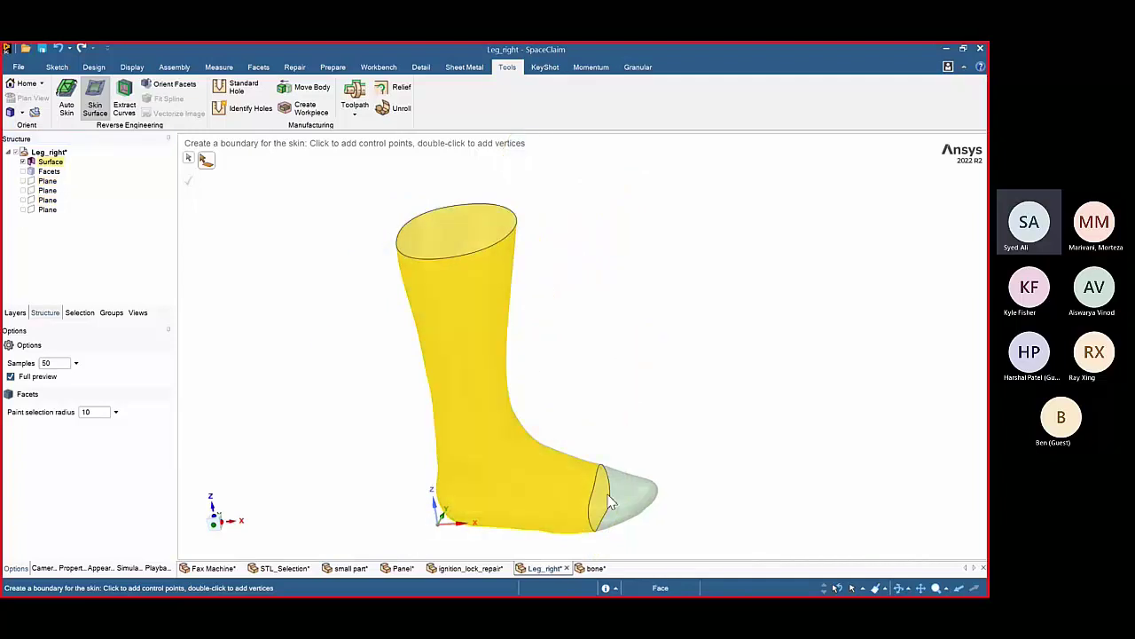
- Leave the skin tool and fill the open upper edge of the leg surface to close it into a solid
{"action": "middle_click_drag", "start_coordinate": [640, 516], "coordinate": [670, 538]}
{"action": "left_click", "coordinate": [471, 273]}
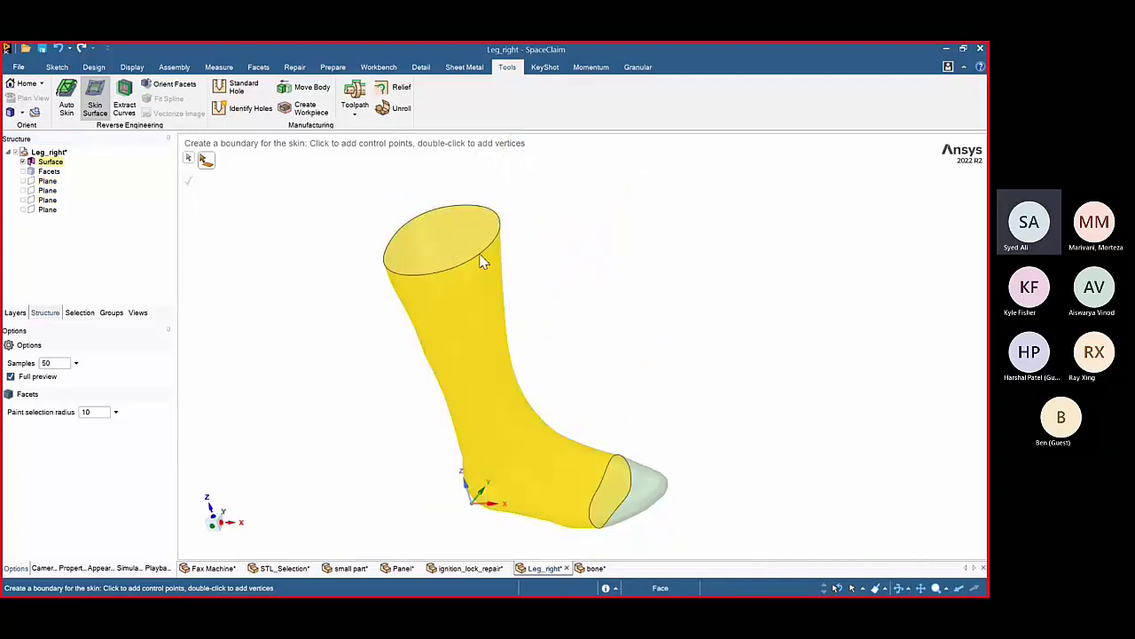
{"action": "key", "text": "Escape"}
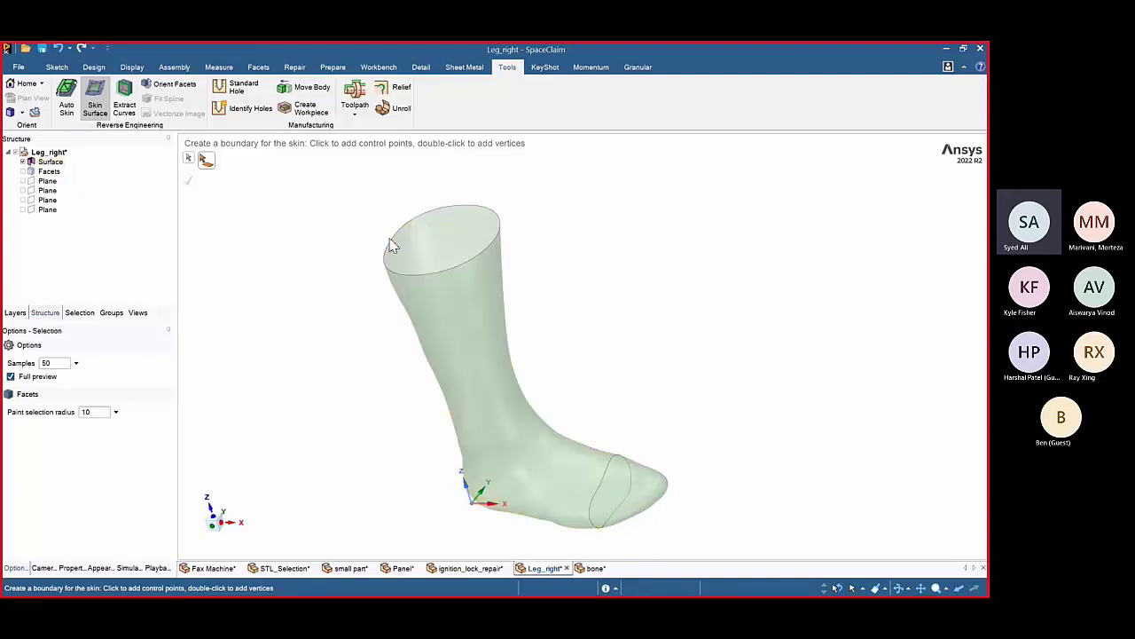
{"action": "key", "text": "Escape"}
{"action": "left_click", "coordinate": [404, 232]}
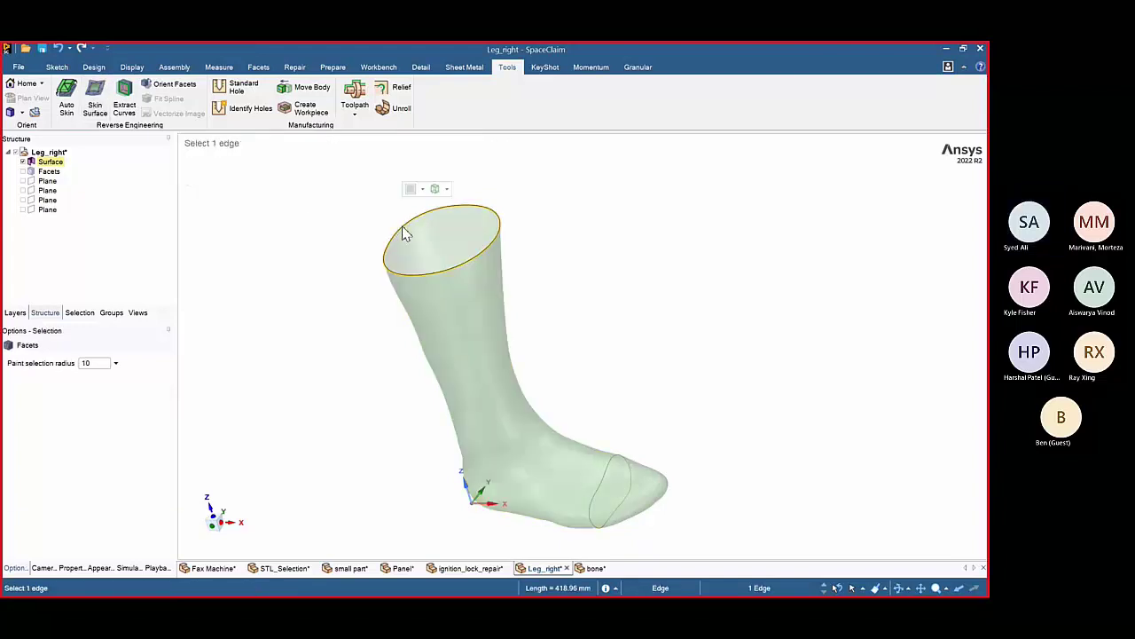
{"action": "key", "text": "f"}
{"action": "middle_click_drag", "start_coordinate": [422, 244], "coordinate": [380, 217]}
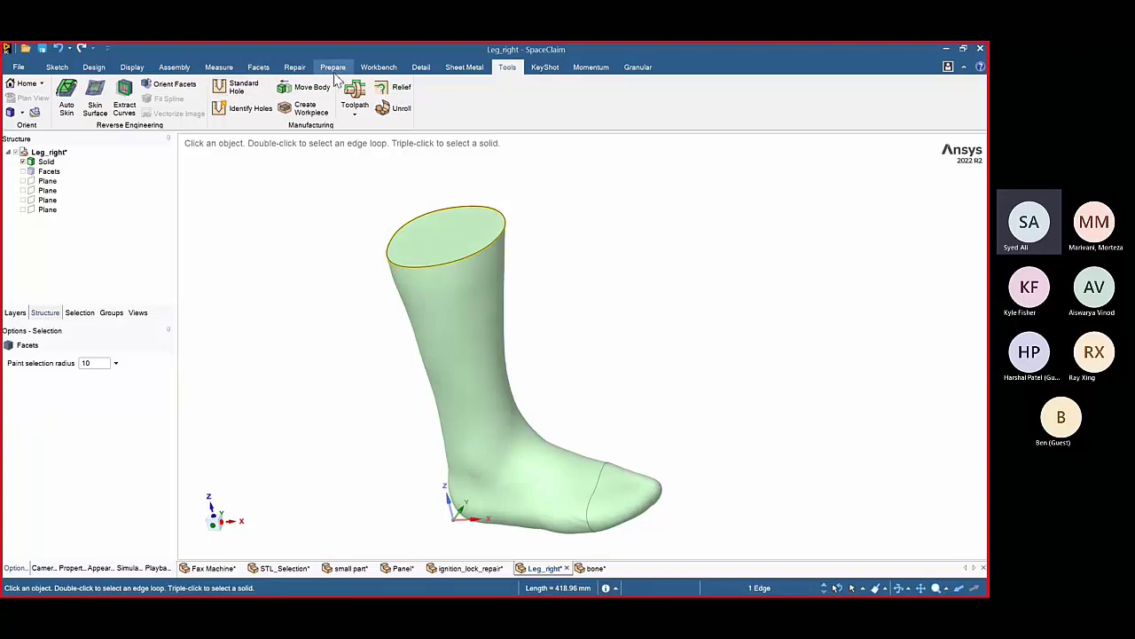
- Create a box enclosure around the leg solid with the vertical cushion set to 1 mm
{"action": "left_click", "coordinate": [333, 68]}
{"action": "left_click", "coordinate": [141, 96]}
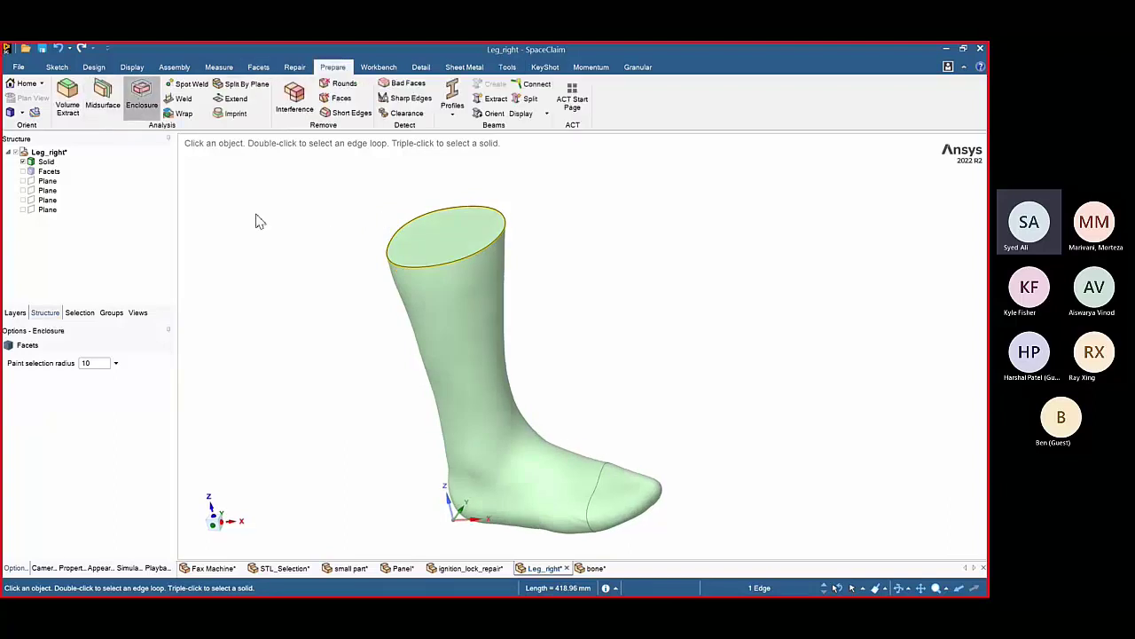
{"action": "left_click", "coordinate": [480, 365]}
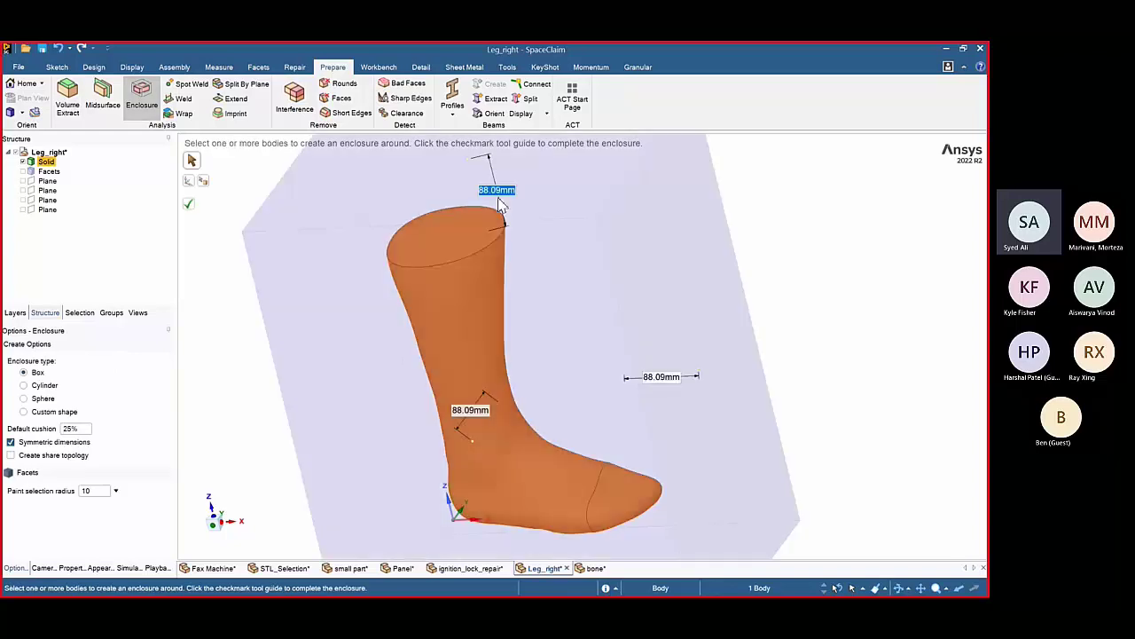
{"action": "left_click", "coordinate": [499, 192]}
{"action": "type", "text": "1"}
{"action": "key", "text": "Return"}
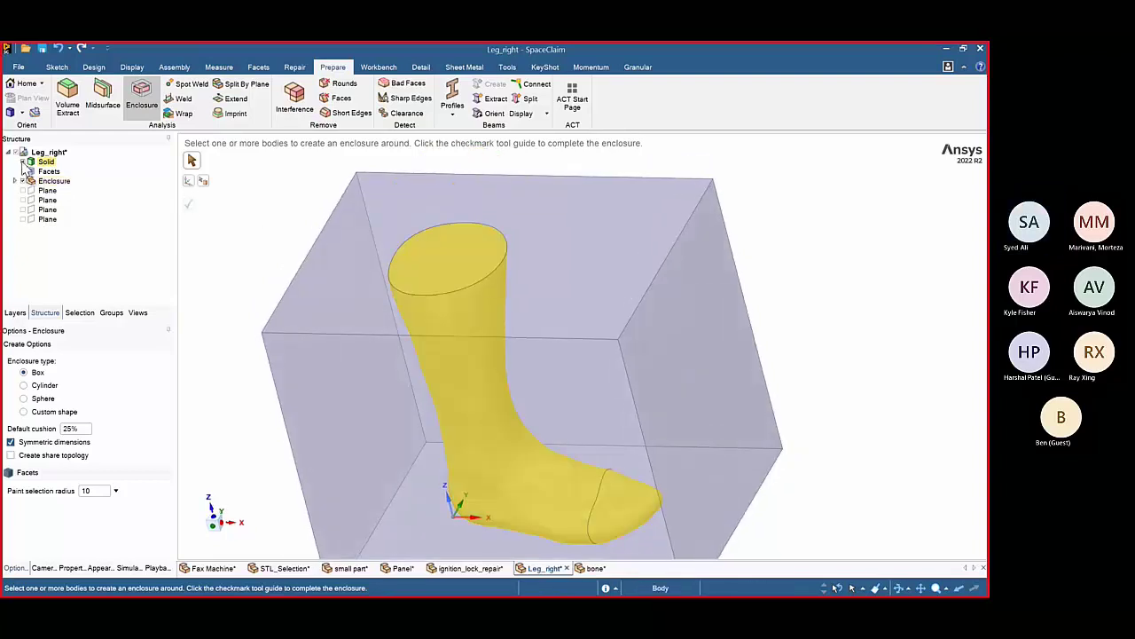
- Pull the enclosure's top face down past the leg's upper end so the leg cavity is open at the top
{"action": "middle_click_drag", "start_coordinate": [916, 360], "coordinate": [527, 296]}
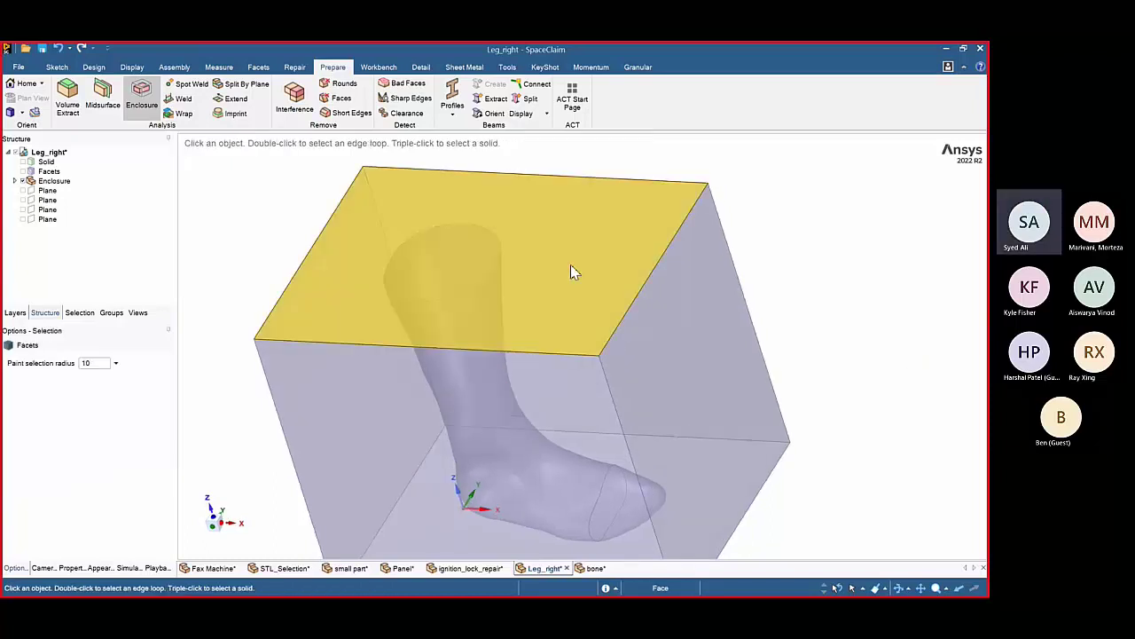
{"action": "left_click", "coordinate": [593, 267]}
{"action": "key", "text": "p"}
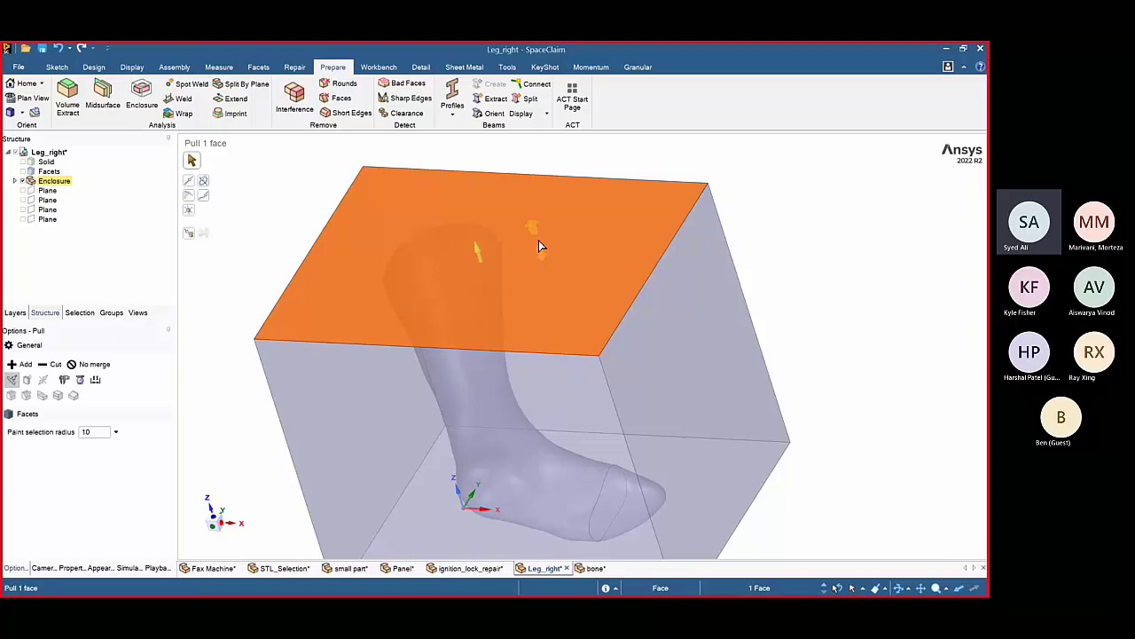
{"action": "left_click_drag", "start_coordinate": [542, 248], "coordinate": [544, 258]}
{"action": "left_click", "coordinate": [609, 152]}
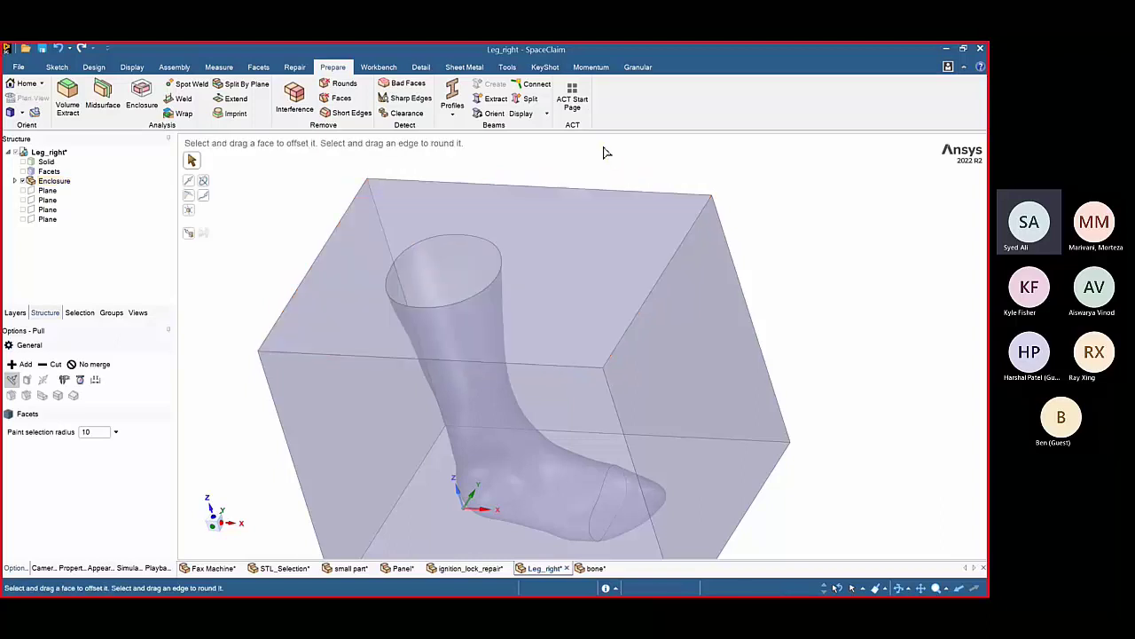
{"action": "middle_click_drag", "start_coordinate": [543, 292], "coordinate": [569, 220]}
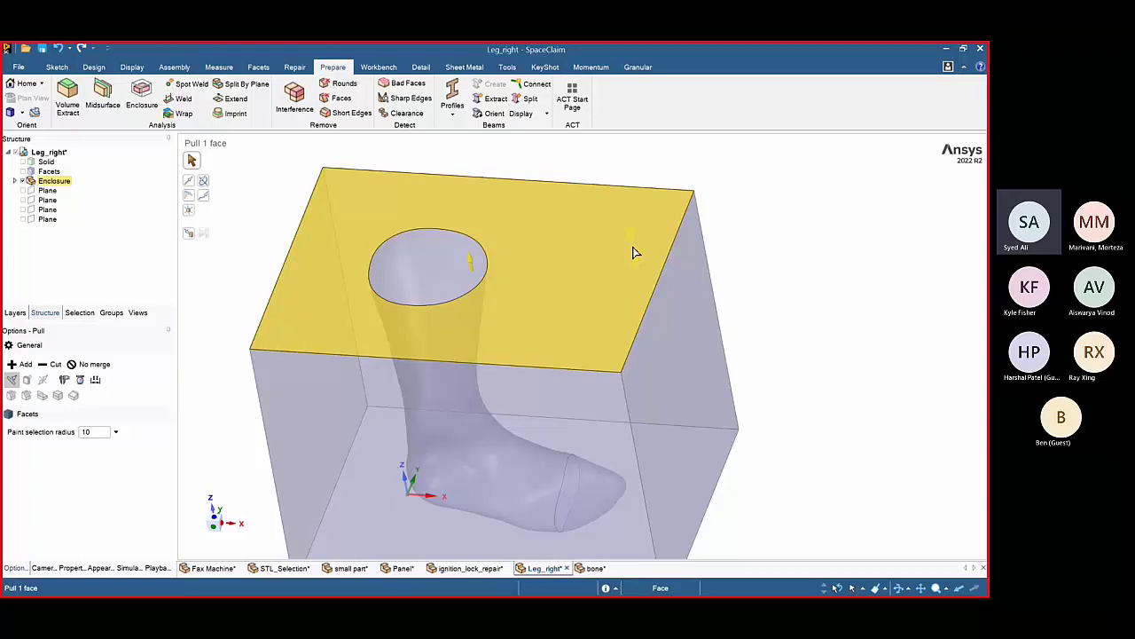
{"action": "key", "text": "Escape"}
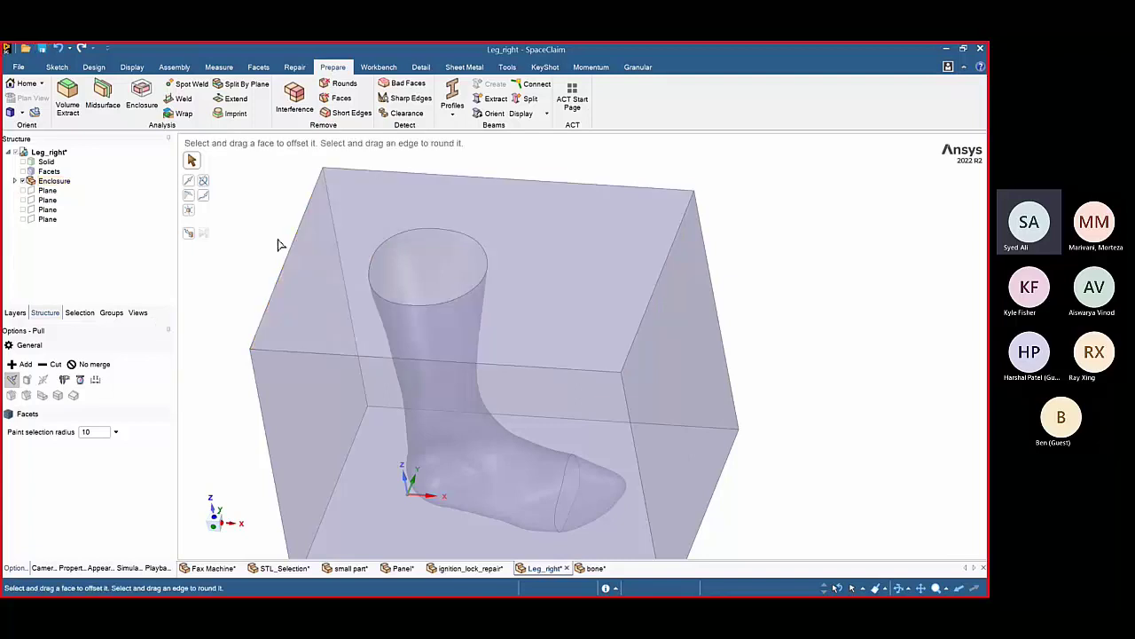
{"action": "left_click", "coordinate": [421, 378]}
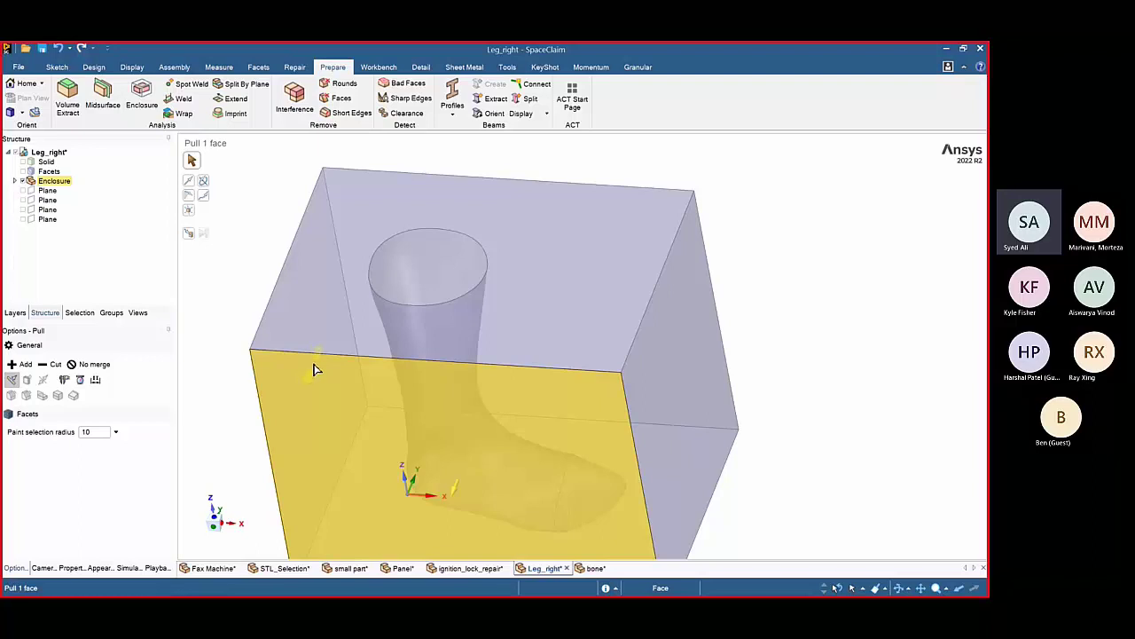
{"action": "key", "text": "Escape"}
{"action": "middle_click_drag", "start_coordinate": [187, 313], "coordinate": [225, 278]}
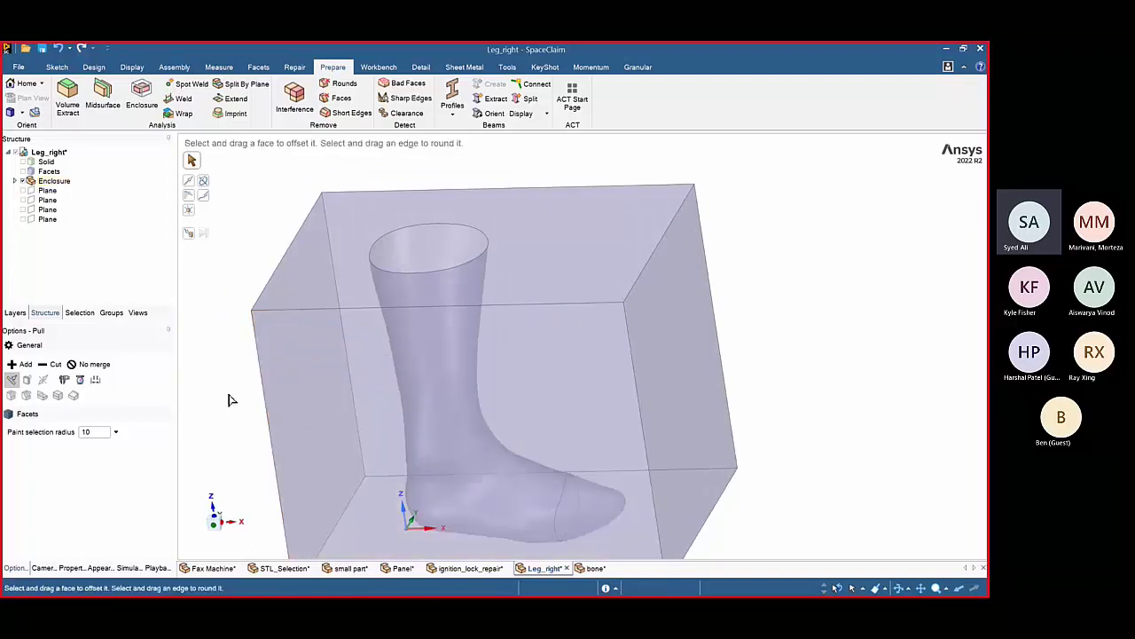